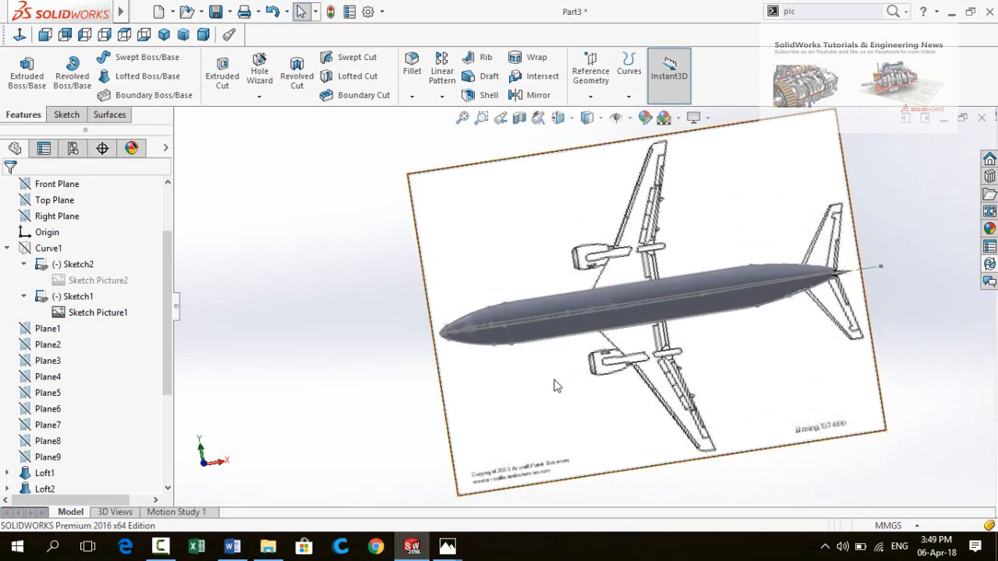
{"action": "key", "text": "Tab"}
{"action": "middle_click_drag", "start_coordinate": [559, 363], "coordinate": [563, 195]}
{"action": "scroll", "coordinate": [588, 303], "scroll_direction": "down", "scroll_amount": 3}
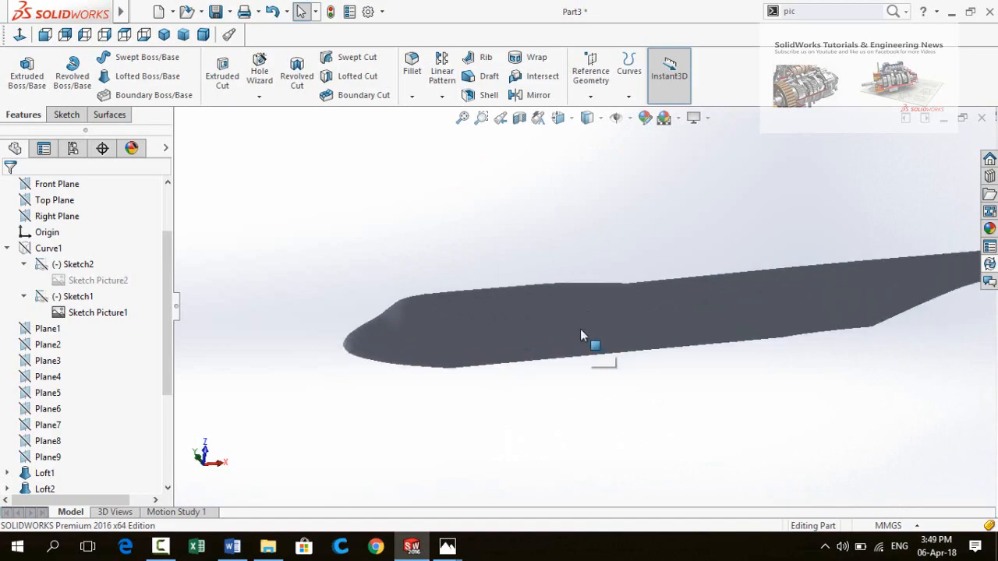
{"action": "middle_click_drag", "start_coordinate": [580, 336], "coordinate": [557, 310]}
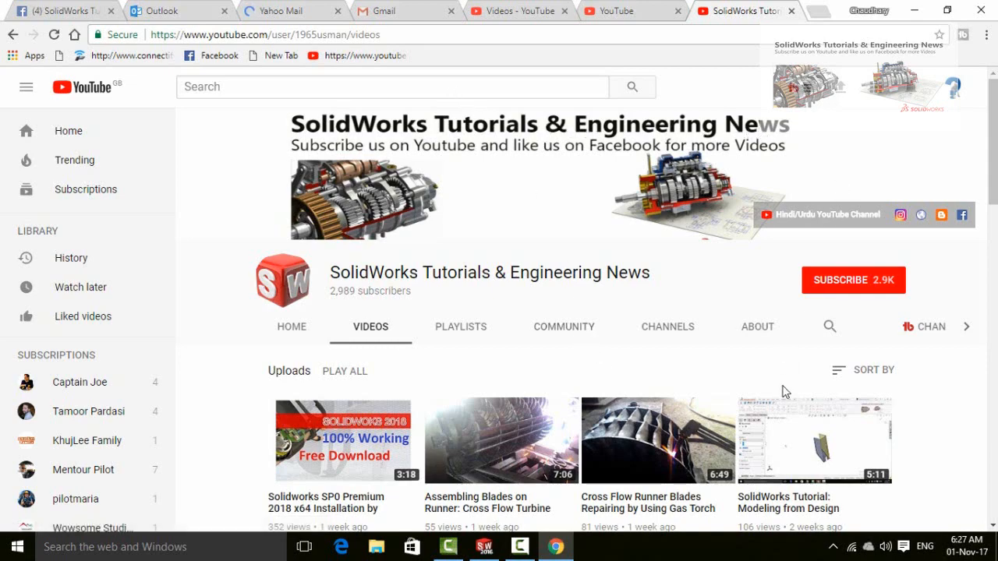
{"action": "scroll", "coordinate": [927, 390], "scroll_direction": "down", "scroll_amount": 13}
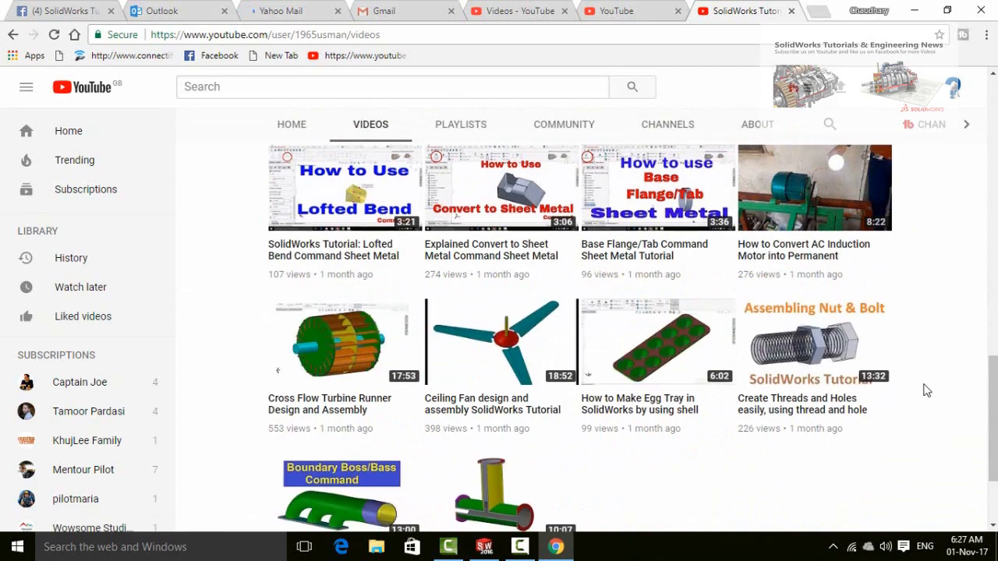
{"action": "scroll", "coordinate": [926, 390], "scroll_direction": "up", "scroll_amount": 15}
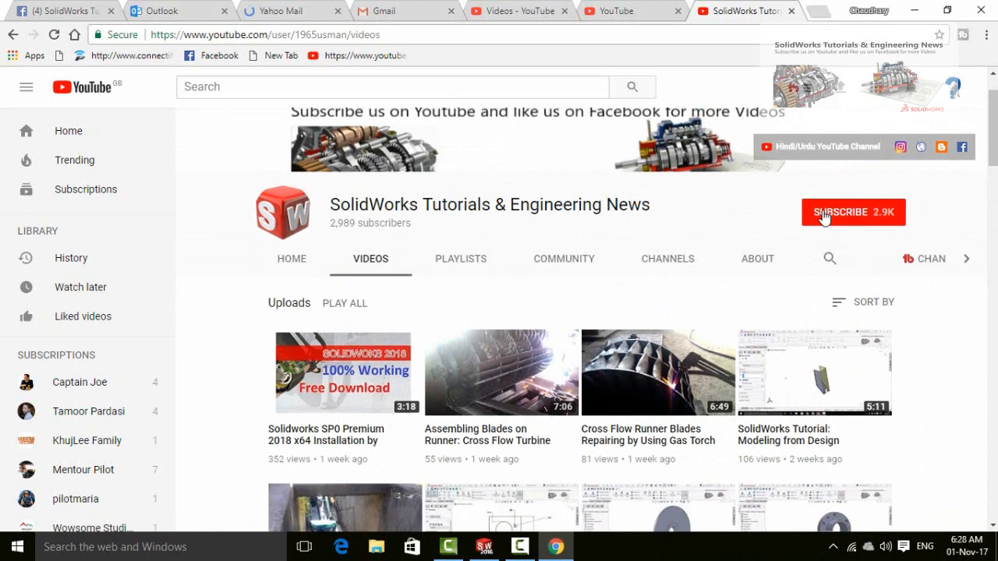
{"action": "left_click", "coordinate": [825, 218]}
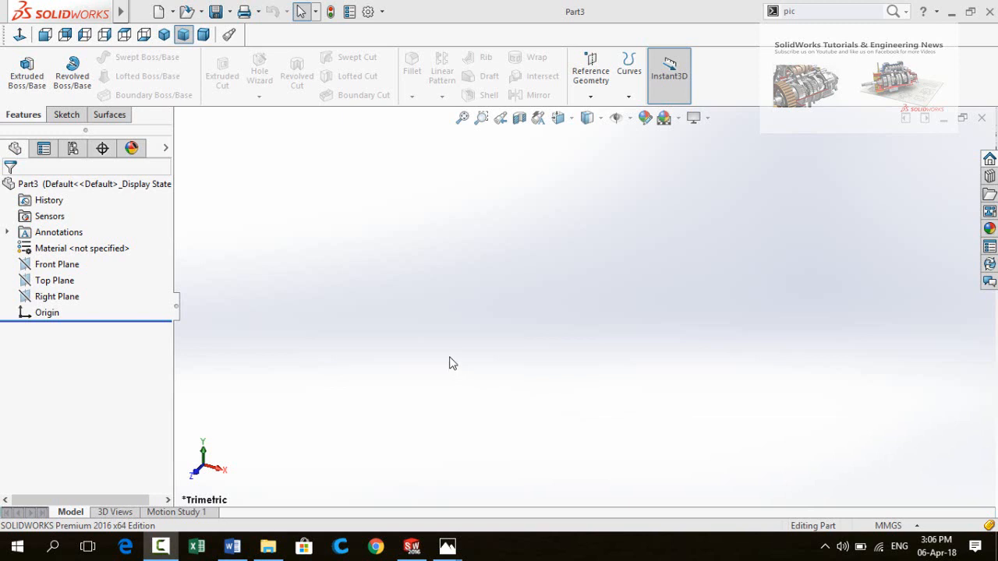
Switch to Photos to view the 737-800_t_th.jpg aircraft plan image and the how-to-draw-Aeroplane image, and return to SolidWorks
{"action": "mouse_move", "coordinate": [450, 548]}
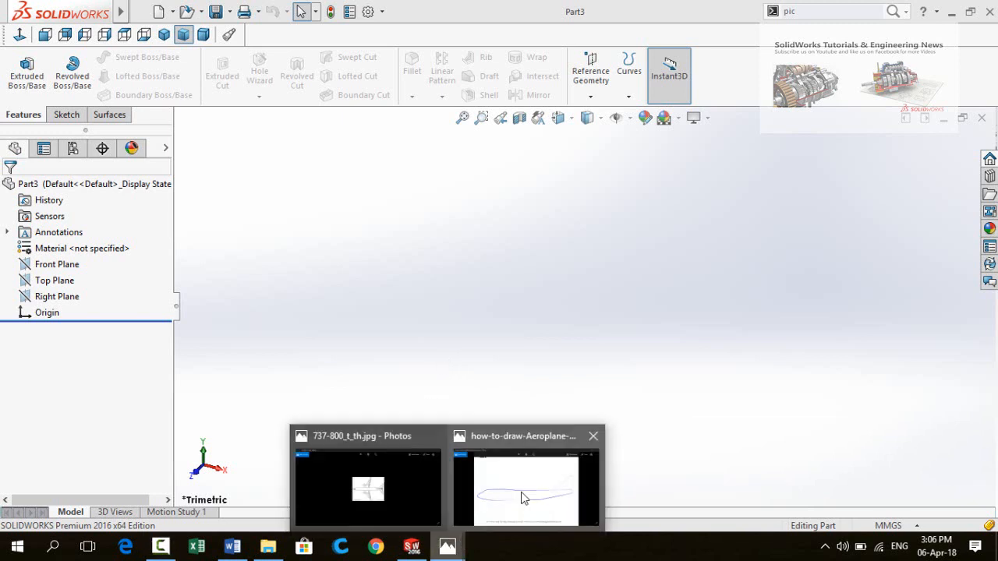
{"action": "left_click", "coordinate": [522, 497]}
{"action": "left_click", "coordinate": [375, 496]}
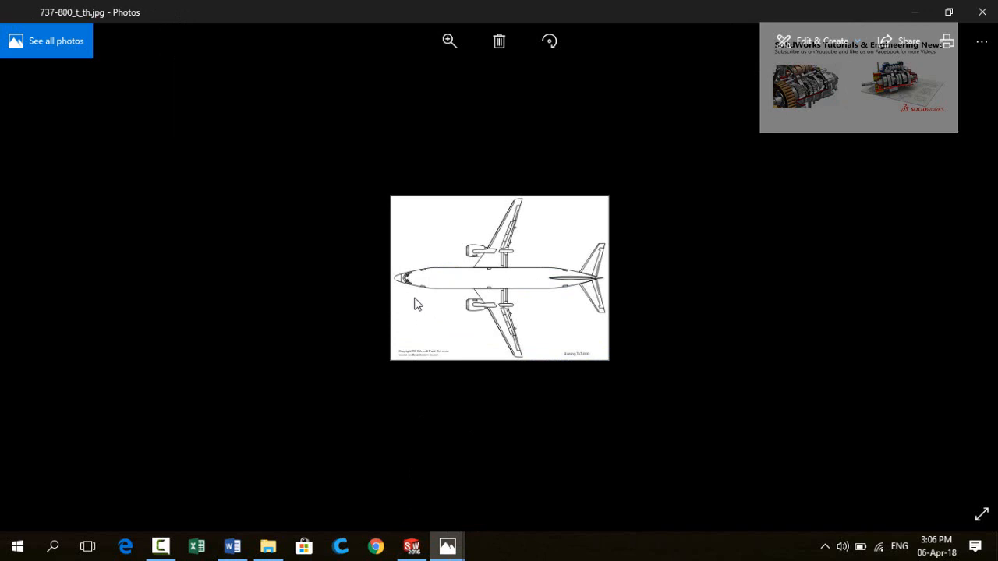
{"action": "left_click", "coordinate": [413, 547]}
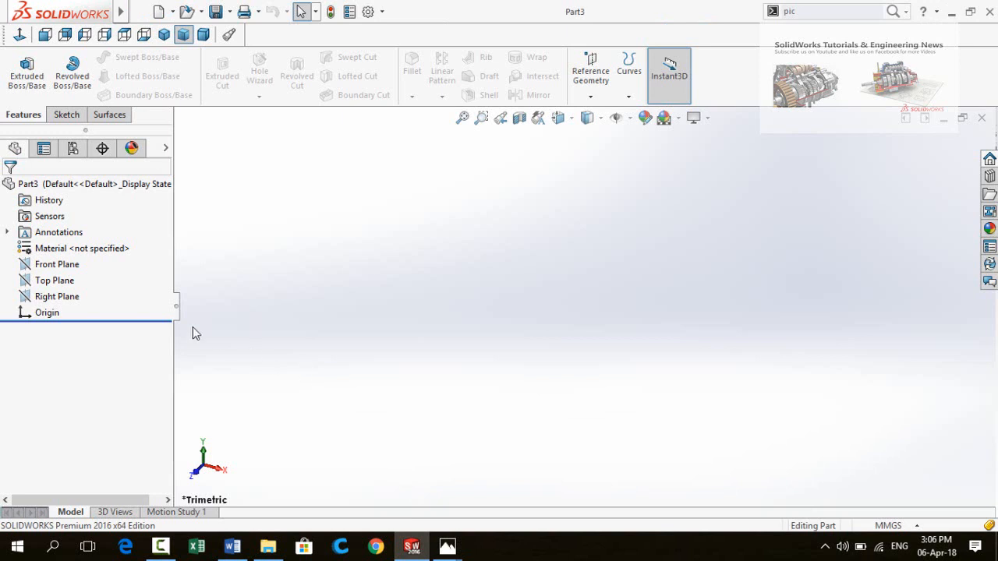
Start a sketch on the Front Plane and insert the desktop image 737-800_t_th as a sketch picture
{"action": "left_click", "coordinate": [32, 266]}
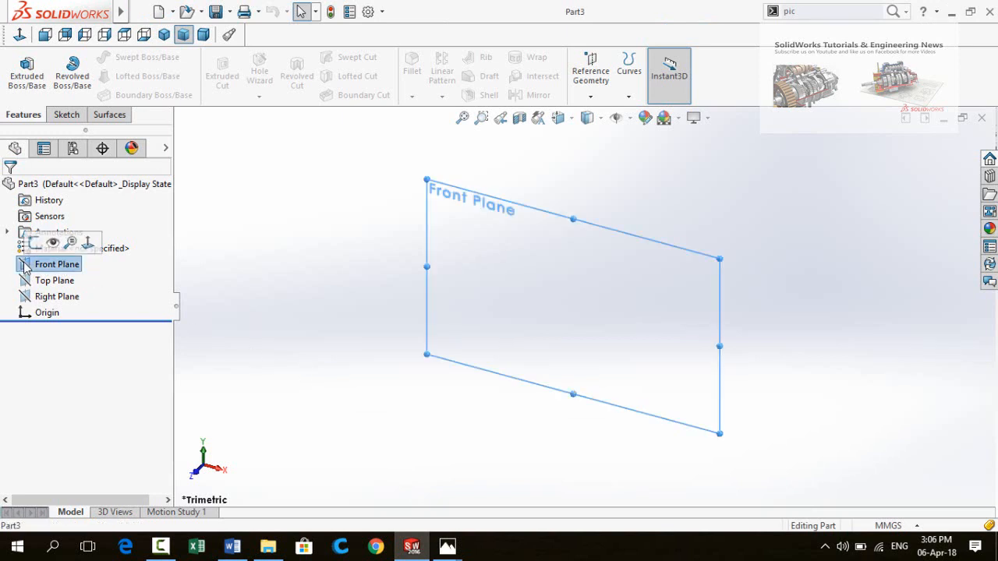
{"action": "left_click", "coordinate": [67, 241]}
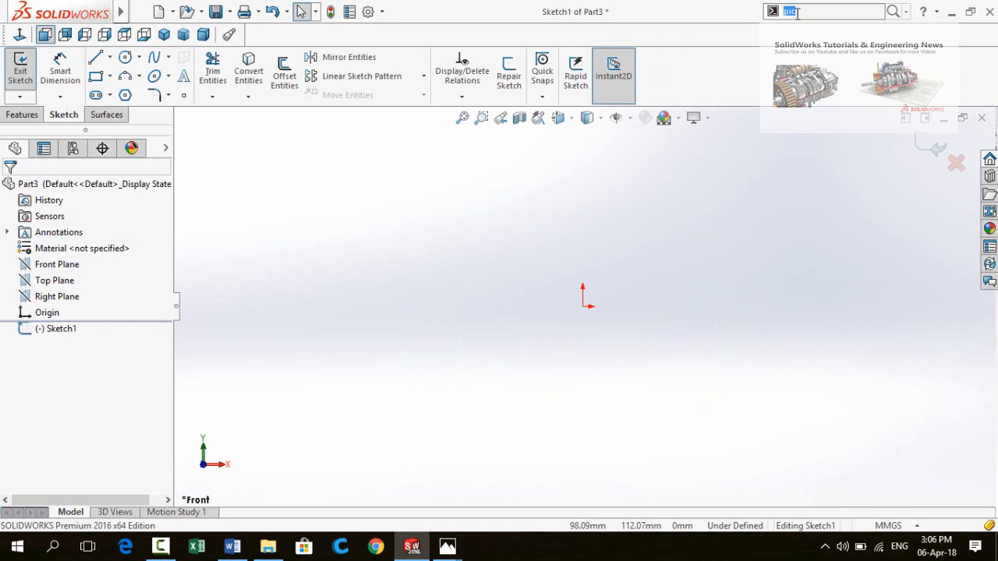
{"action": "type", "text": "pic"}
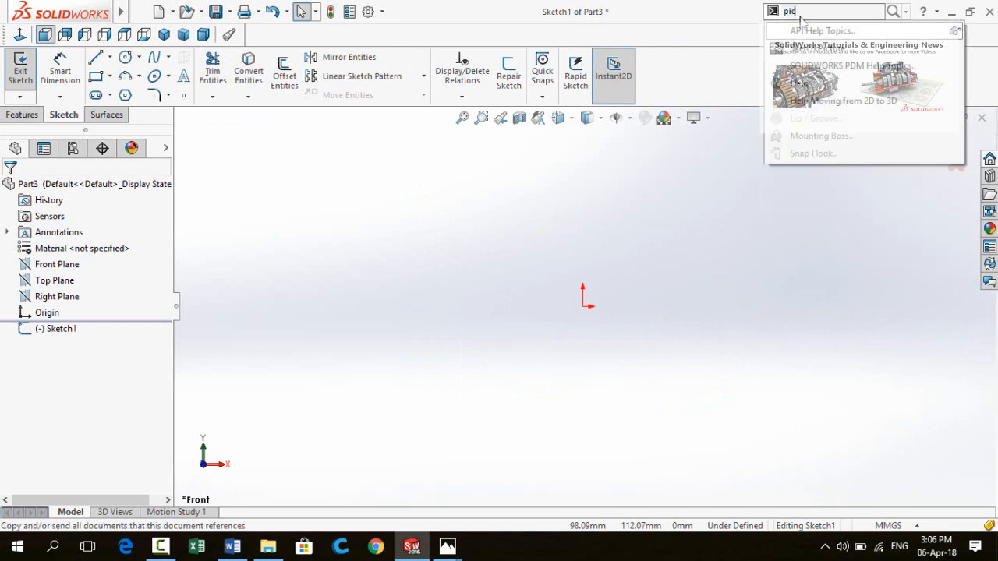
{"action": "left_click", "coordinate": [808, 50]}
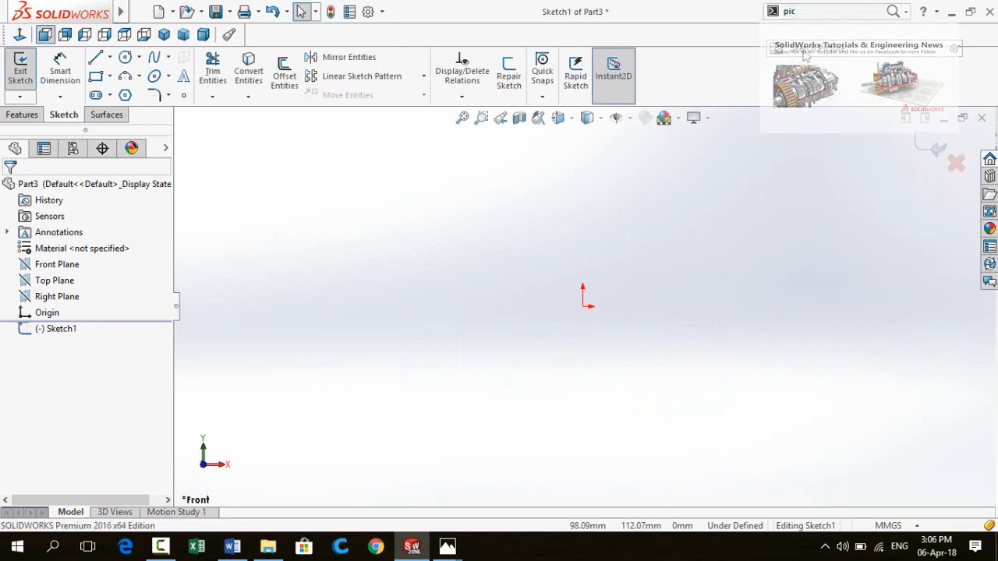
{"action": "scroll", "coordinate": [569, 182], "scroll_direction": "down", "scroll_amount": 10}
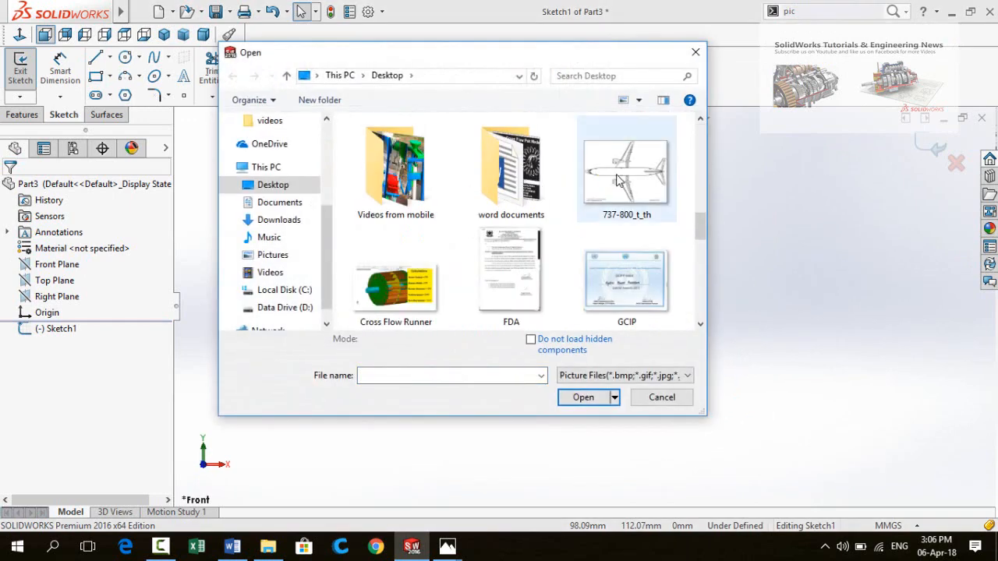
{"action": "double_click", "coordinate": [628, 184]}
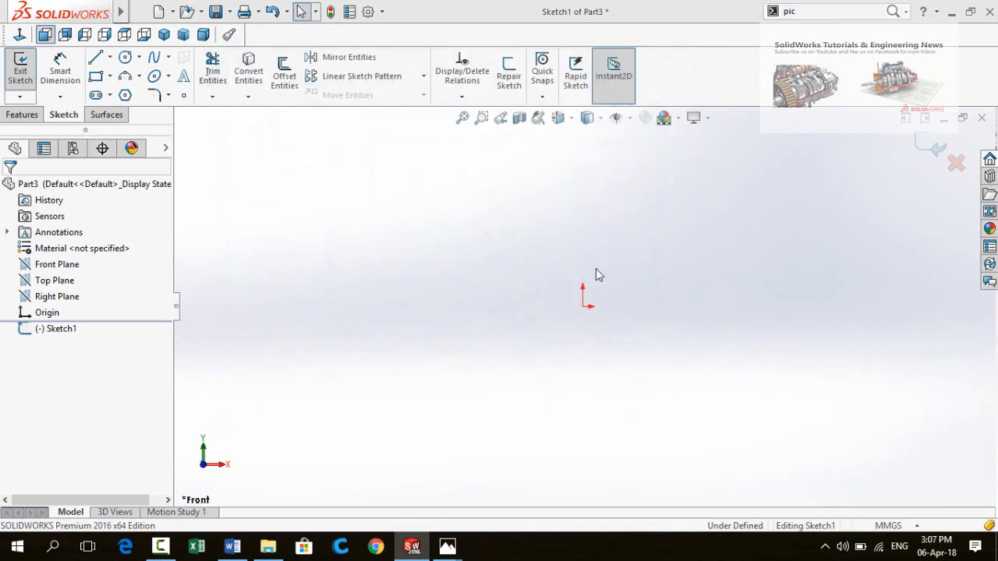
Set the width of the aircraft sketch picture to 36 m with its aspect ratio locked
{"action": "scroll", "coordinate": [620, 327], "scroll_direction": "down", "scroll_amount": 6}
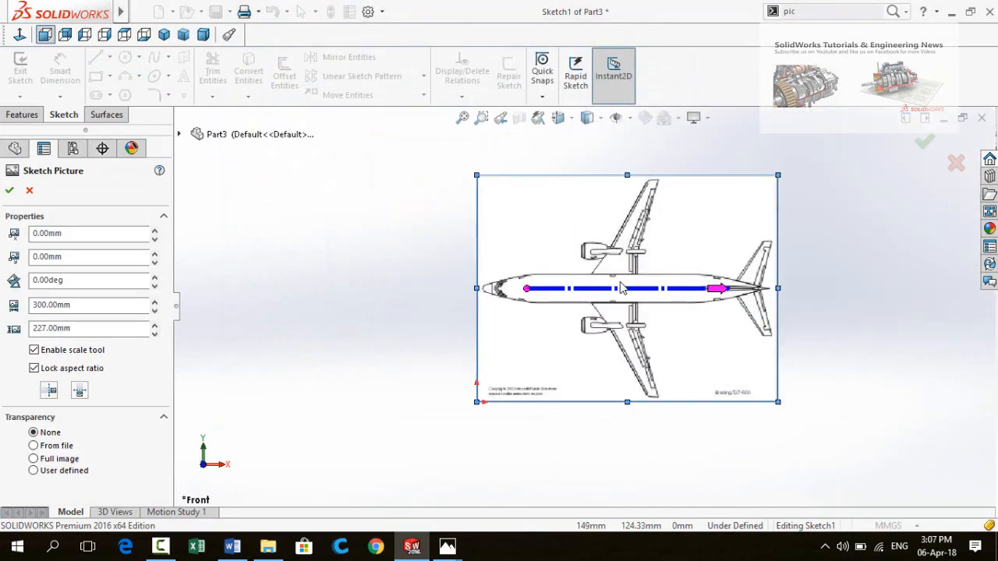
{"action": "scroll", "coordinate": [624, 330], "scroll_direction": "up", "scroll_amount": 1}
{"action": "scroll", "coordinate": [623, 329], "scroll_direction": "up", "scroll_amount": 1}
{"action": "scroll", "coordinate": [551, 327], "scroll_direction": "down", "scroll_amount": 1}
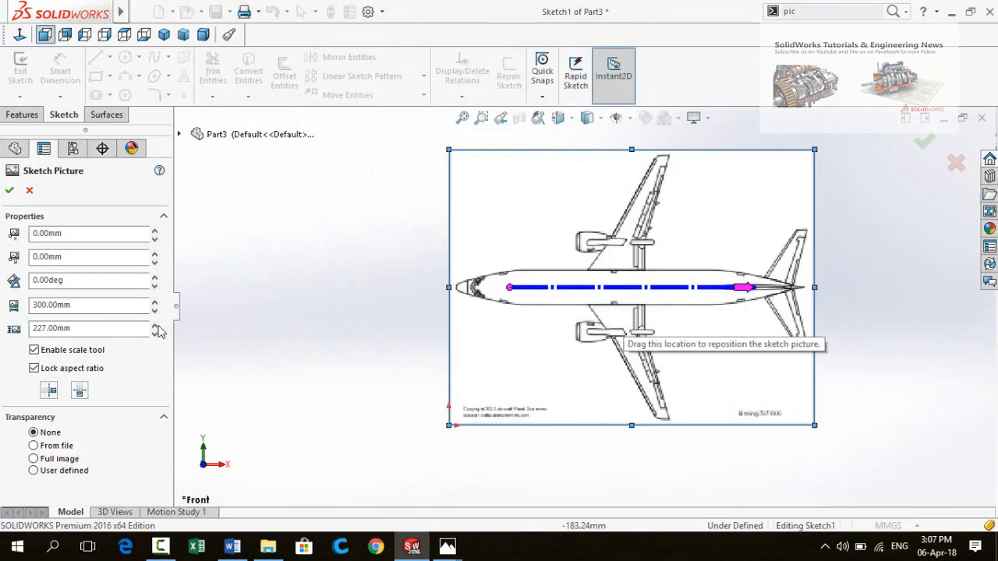
{"action": "double_click", "coordinate": [101, 305]}
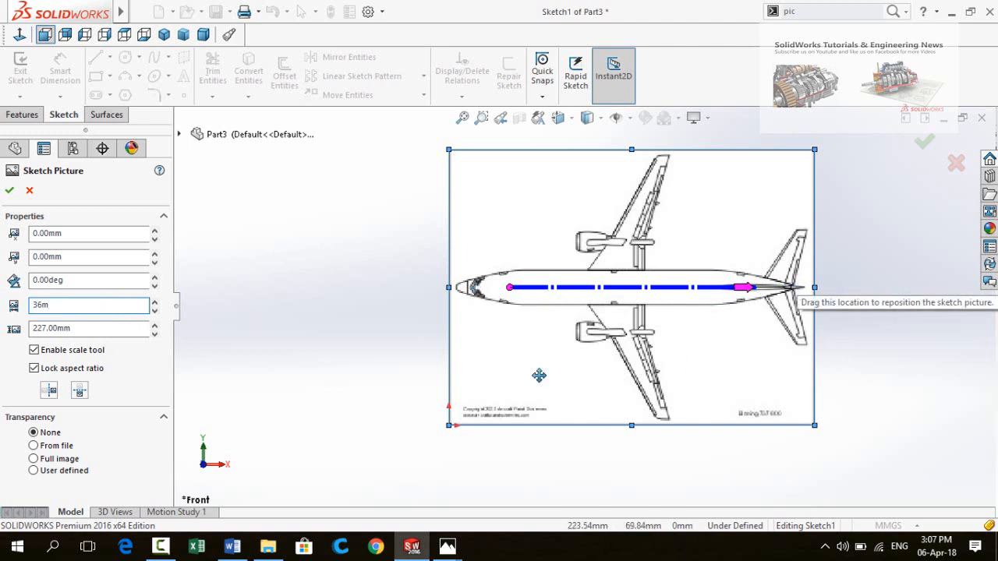
{"action": "key", "text": "Return"}
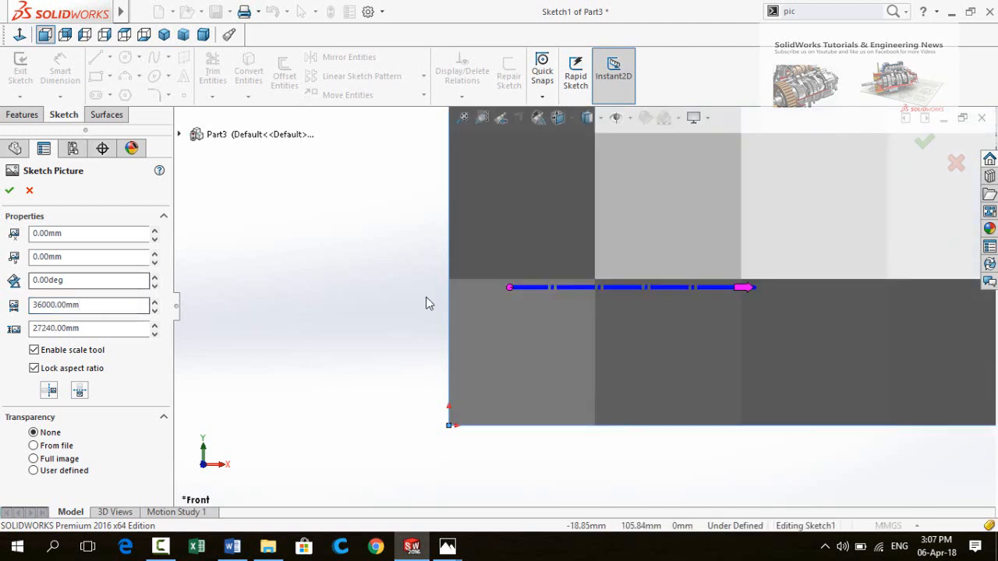
Move the picture to about X -721 mm, Y -13621 mm so the aircraft's nose tip sits on the origin, and accept it
{"action": "scroll", "coordinate": [445, 319], "scroll_direction": "up", "scroll_amount": 10}
{"action": "scroll", "coordinate": [600, 251], "scroll_direction": "up", "scroll_amount": 8}
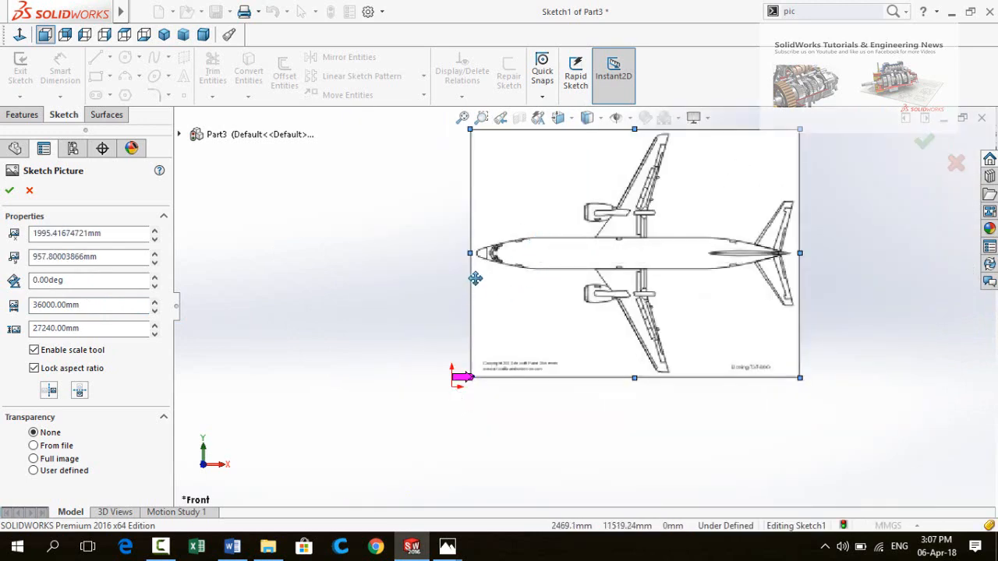
{"action": "left_click_drag", "start_coordinate": [525, 249], "coordinate": [503, 383]}
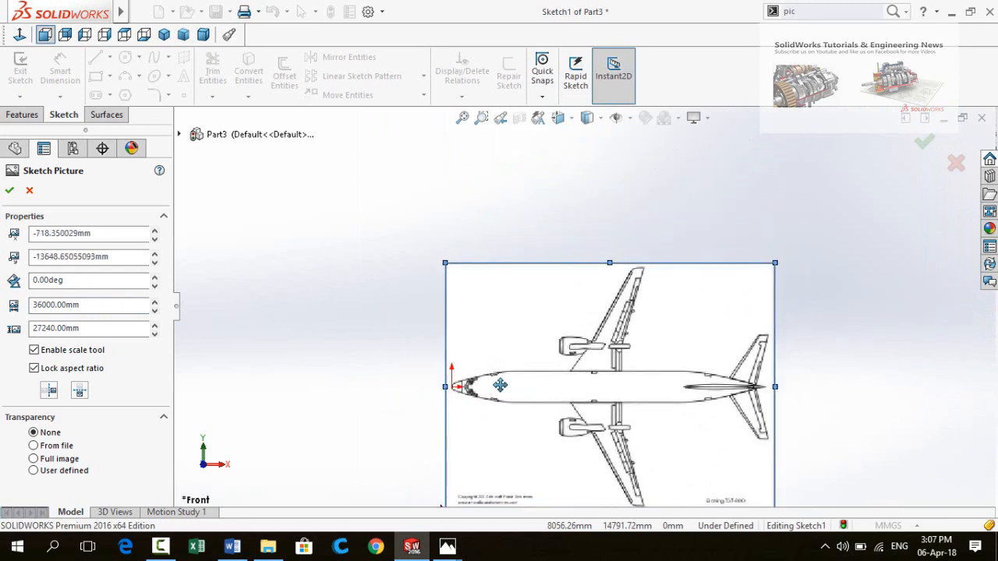
{"action": "scroll", "coordinate": [477, 390], "scroll_direction": "down", "scroll_amount": 3}
{"action": "scroll", "coordinate": [477, 390], "scroll_direction": "down", "scroll_amount": 10}
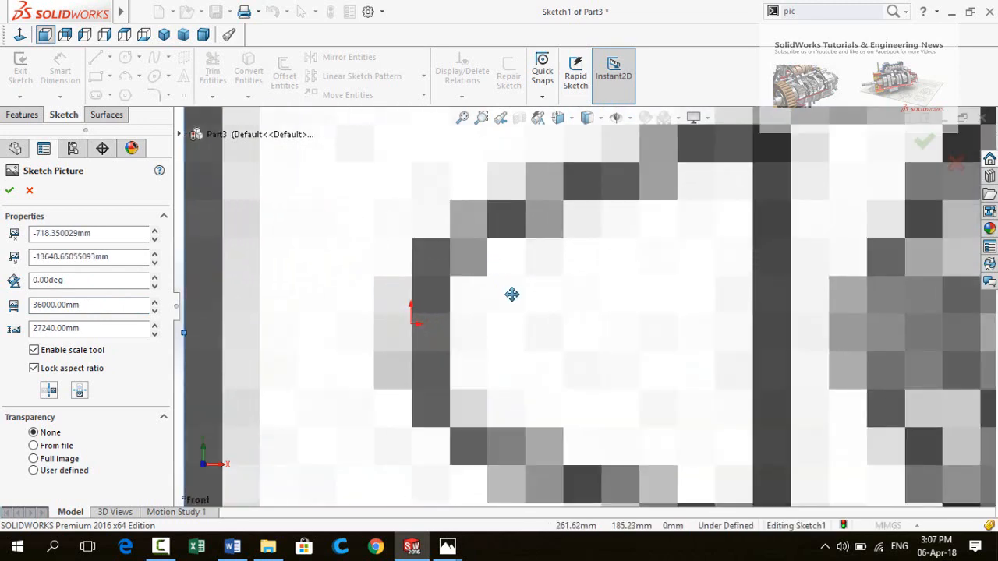
{"action": "left_click_drag", "start_coordinate": [513, 292], "coordinate": [525, 330]}
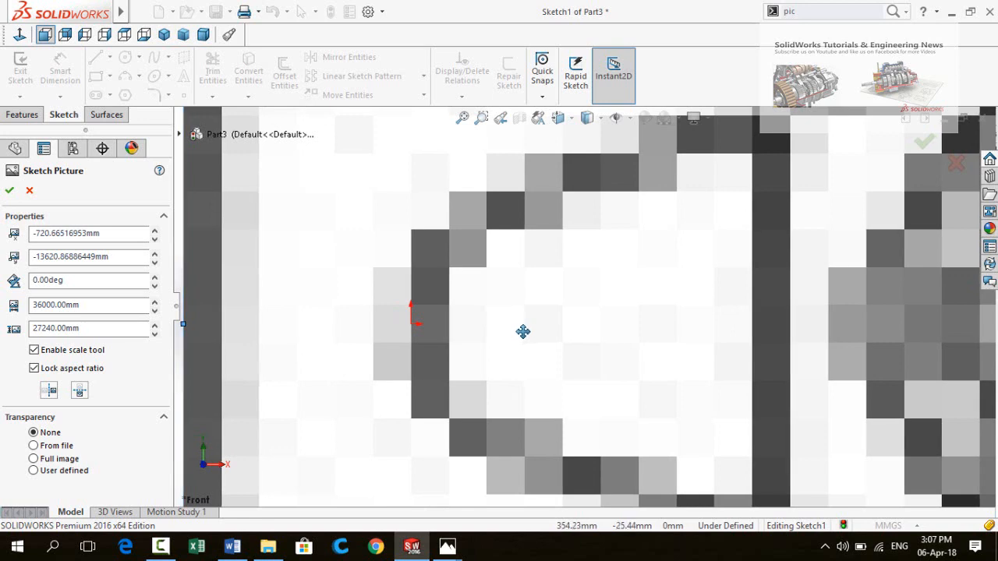
{"action": "scroll", "coordinate": [523, 324], "scroll_direction": "up", "scroll_amount": 10}
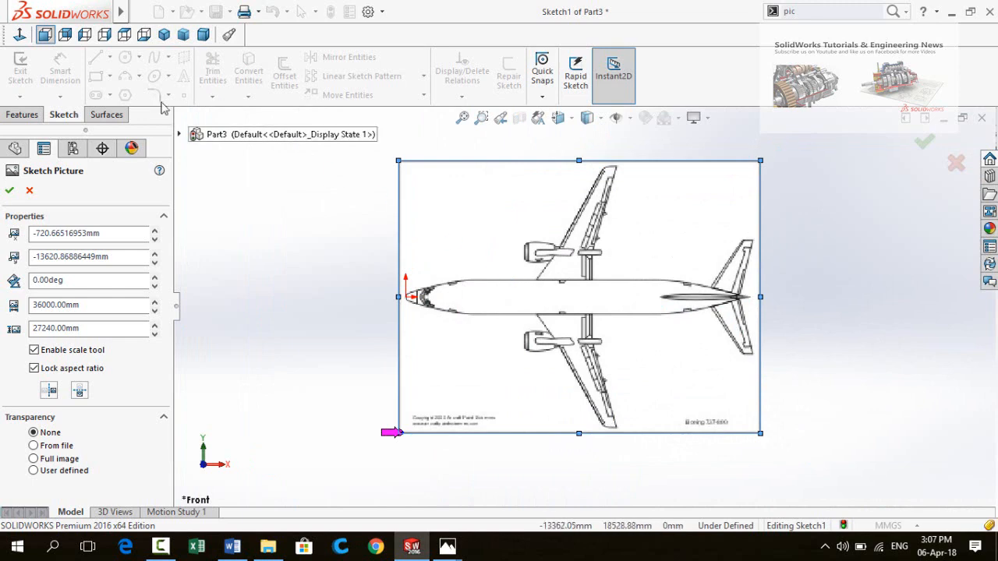
{"action": "left_click", "coordinate": [9, 190]}
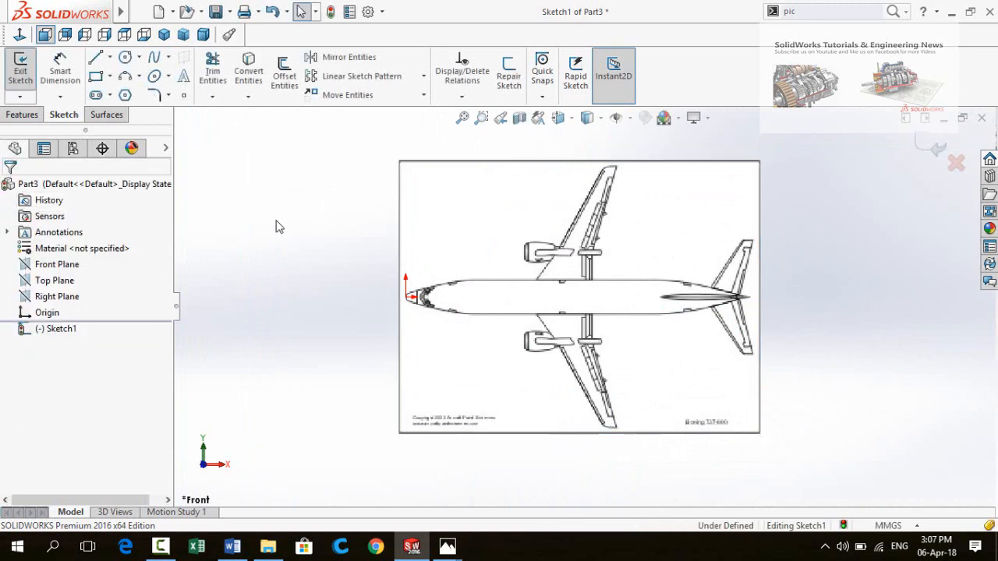
Sketch a horizontal centerline from the origin along the fuselage axis to just past the picture's tail-side edge
{"action": "left_click", "coordinate": [110, 58]}
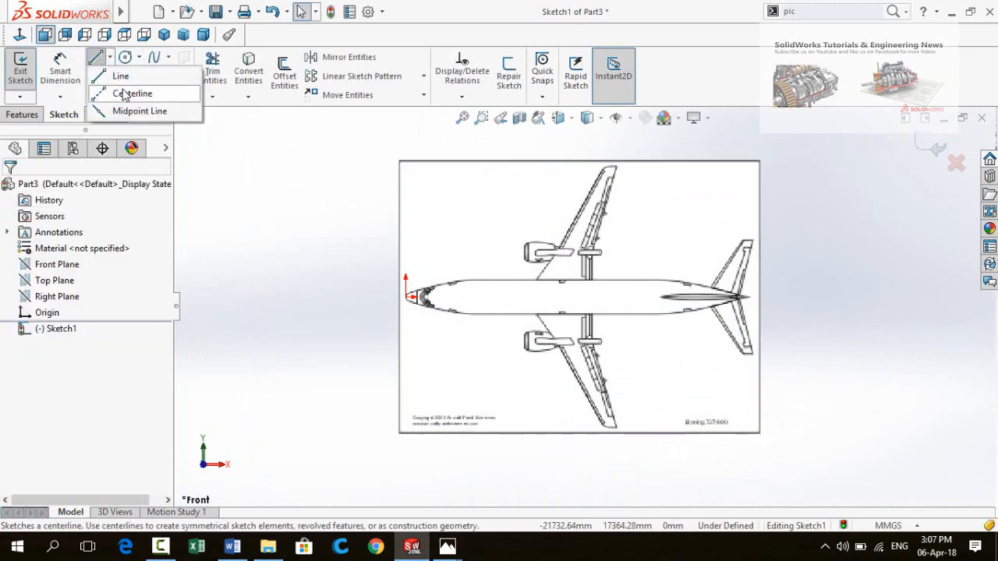
{"action": "left_click", "coordinate": [125, 95]}
{"action": "left_click", "coordinate": [407, 297]}
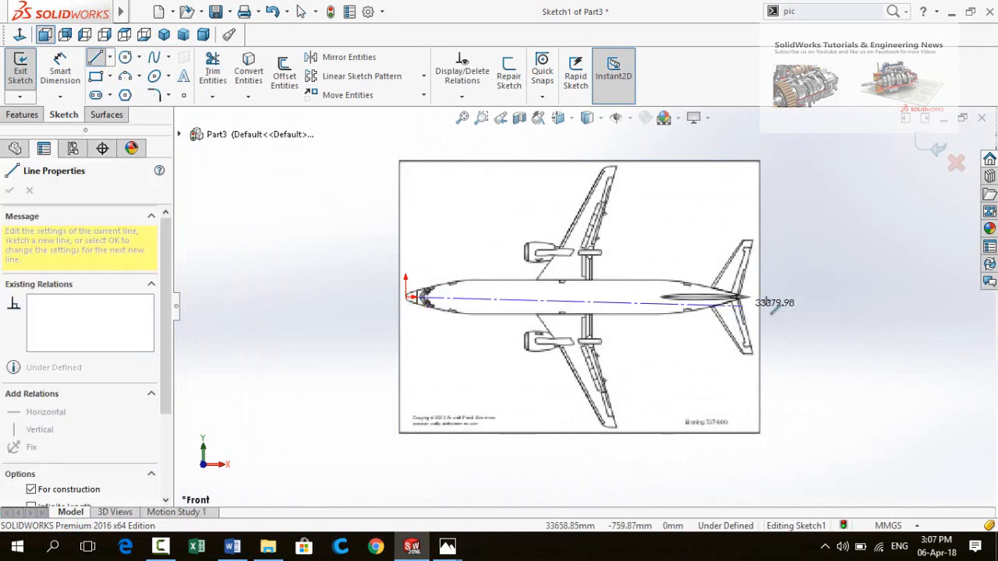
{"action": "left_click", "coordinate": [776, 297]}
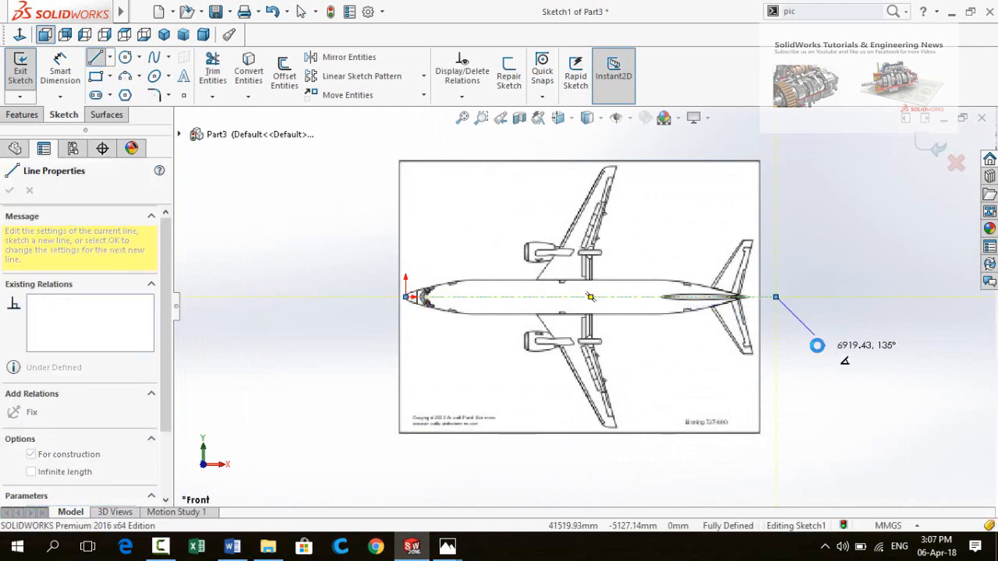
{"action": "key", "text": "Escape"}
Sketch a four-point spline from the origin along the upper nose outline, ending about 5626 mm along and 1690 mm above the axis
{"action": "scroll", "coordinate": [460, 305], "scroll_direction": "down", "scroll_amount": 3}
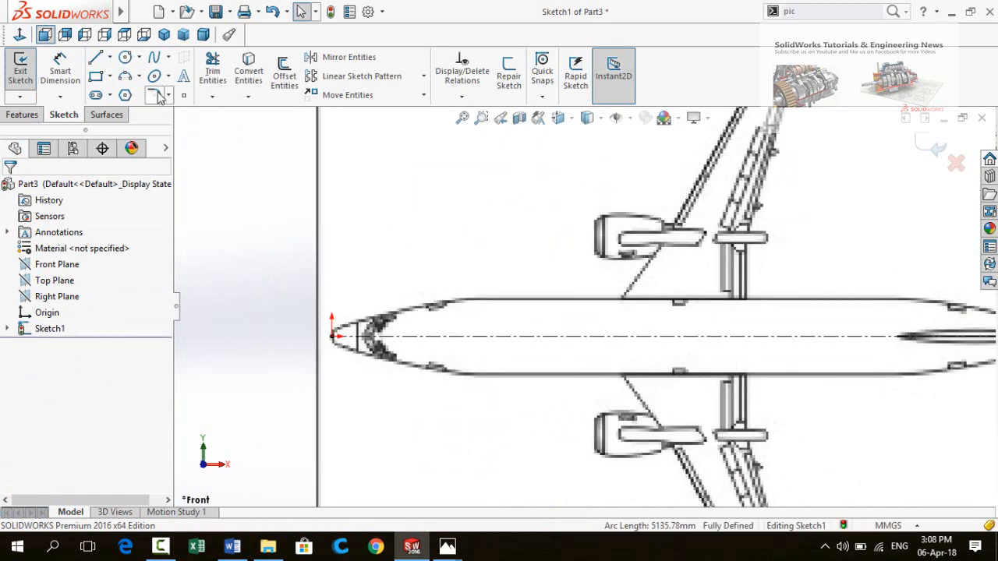
{"action": "left_click", "coordinate": [154, 57]}
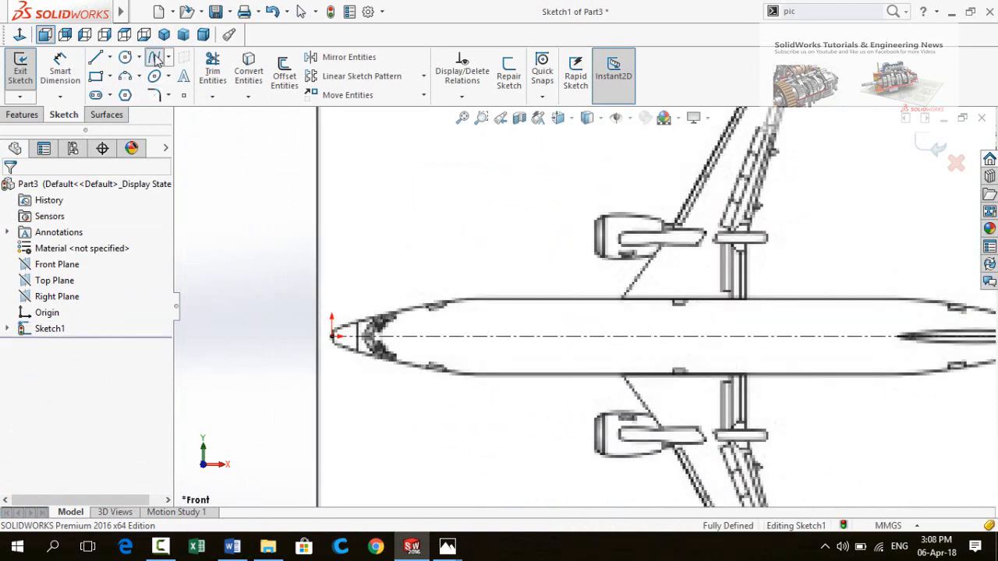
{"action": "scroll", "coordinate": [349, 332], "scroll_direction": "down", "scroll_amount": 2}
{"action": "left_click", "coordinate": [343, 341]}
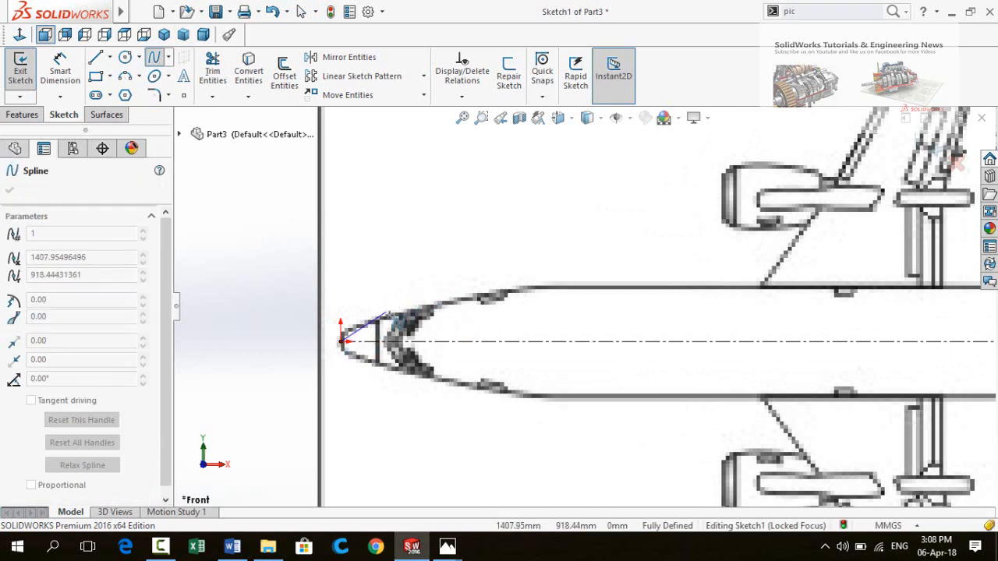
{"action": "scroll", "coordinate": [347, 316], "scroll_direction": "down", "scroll_amount": 2}
{"action": "left_click", "coordinate": [427, 312]}
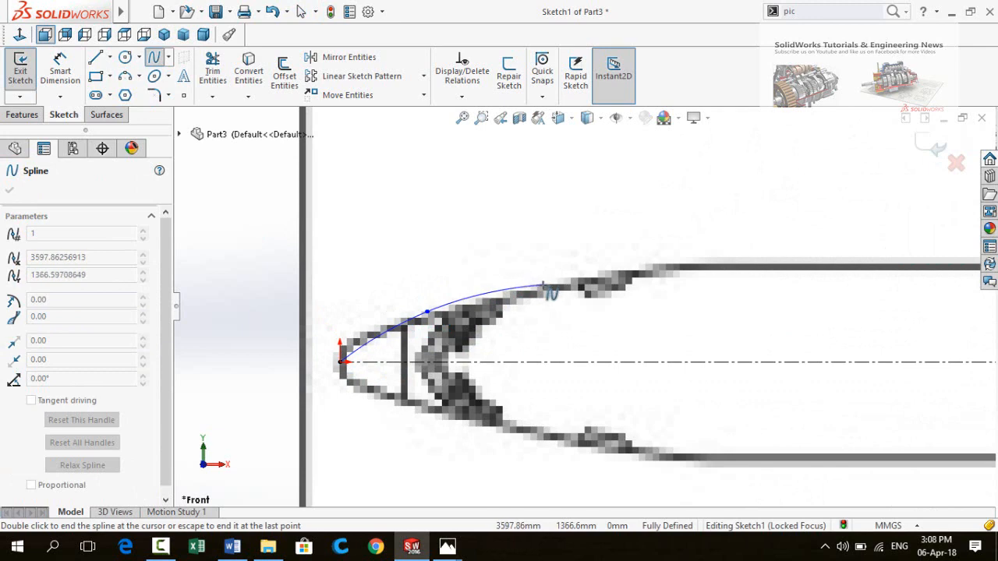
{"action": "left_click", "coordinate": [531, 284]}
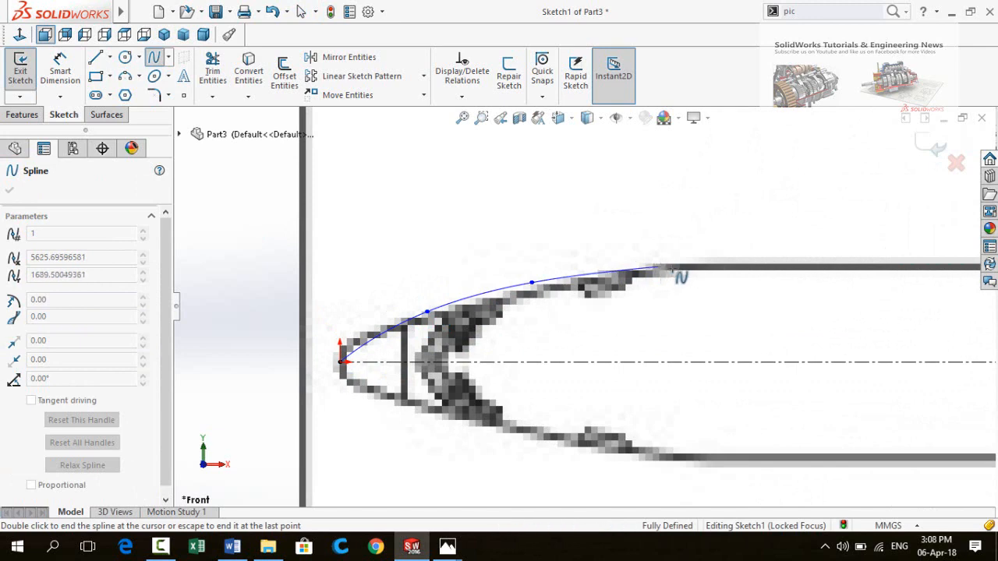
{"action": "double_click", "coordinate": [659, 268]}
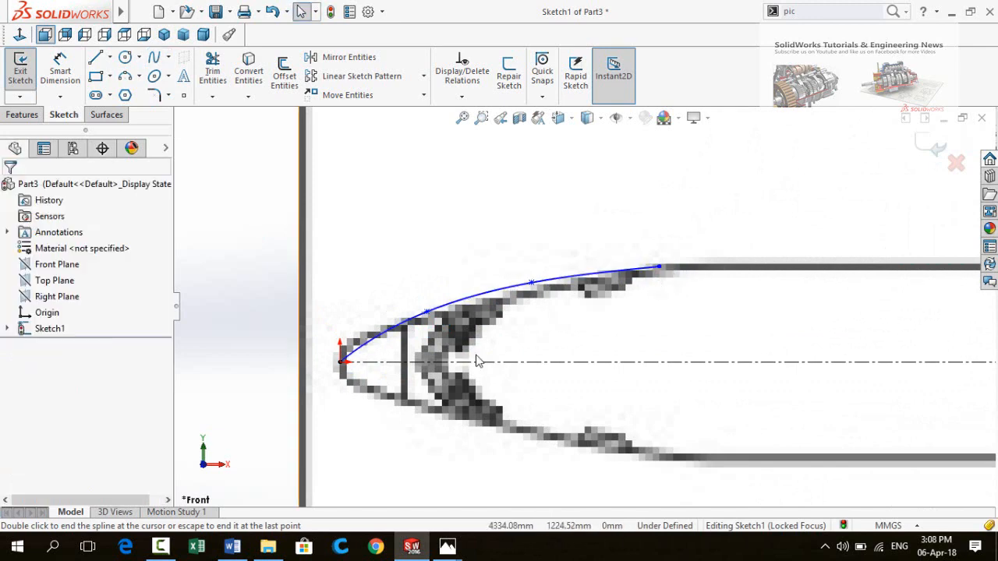
Make the nose spline perpendicular to the horizontal centerline at the origin
{"action": "scroll", "coordinate": [360, 338], "scroll_direction": "down", "scroll_amount": 2}
{"action": "double_click", "coordinate": [381, 360]}
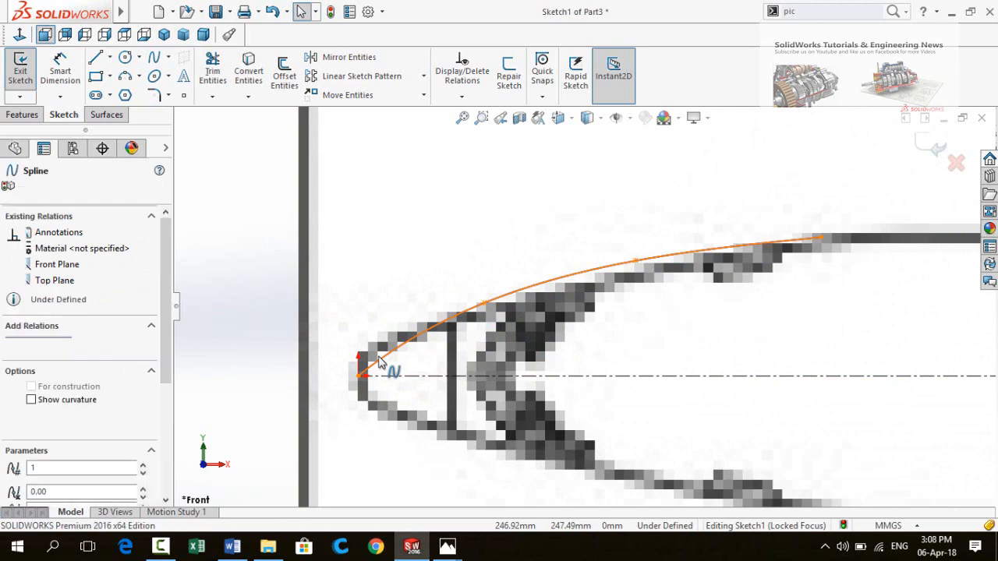
{"action": "left_click", "coordinate": [398, 378], "text": "ctrl"}
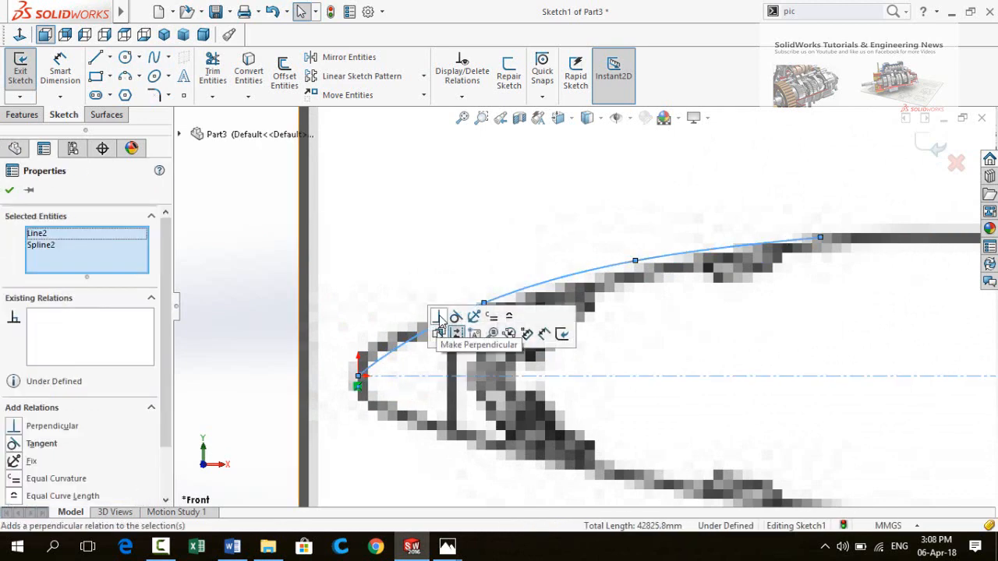
{"action": "left_click", "coordinate": [439, 320]}
{"action": "scroll", "coordinate": [363, 387], "scroll_direction": "up", "scroll_amount": 4}
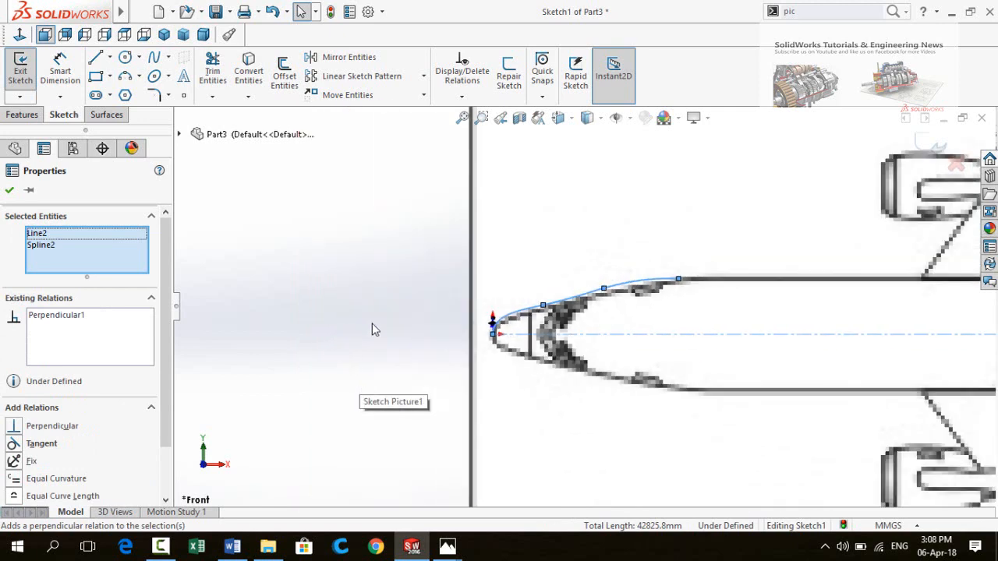
{"action": "left_click", "coordinate": [372, 330]}
Reshape the nose spline by moving its second point to about X 604, Y 550 mm and its third point tailward along the outline
{"action": "scroll", "coordinate": [581, 304], "scroll_direction": "down", "scroll_amount": 3}
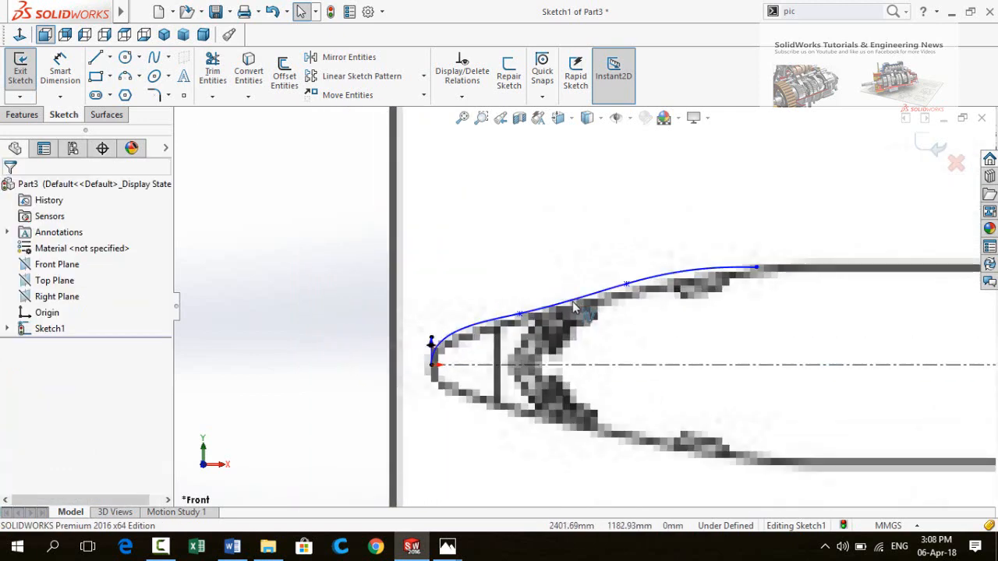
{"action": "left_click", "coordinate": [572, 304]}
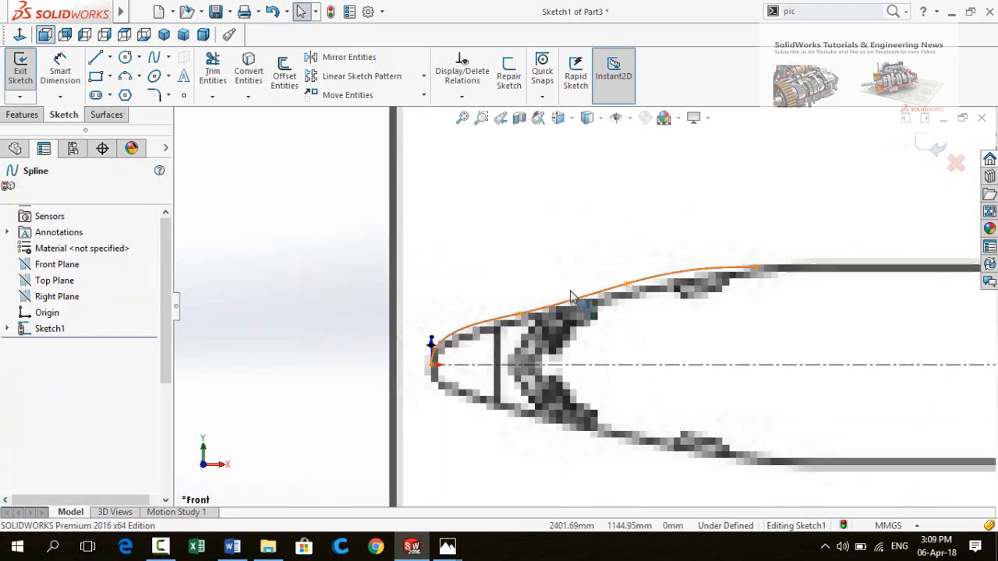
{"action": "left_click", "coordinate": [357, 331]}
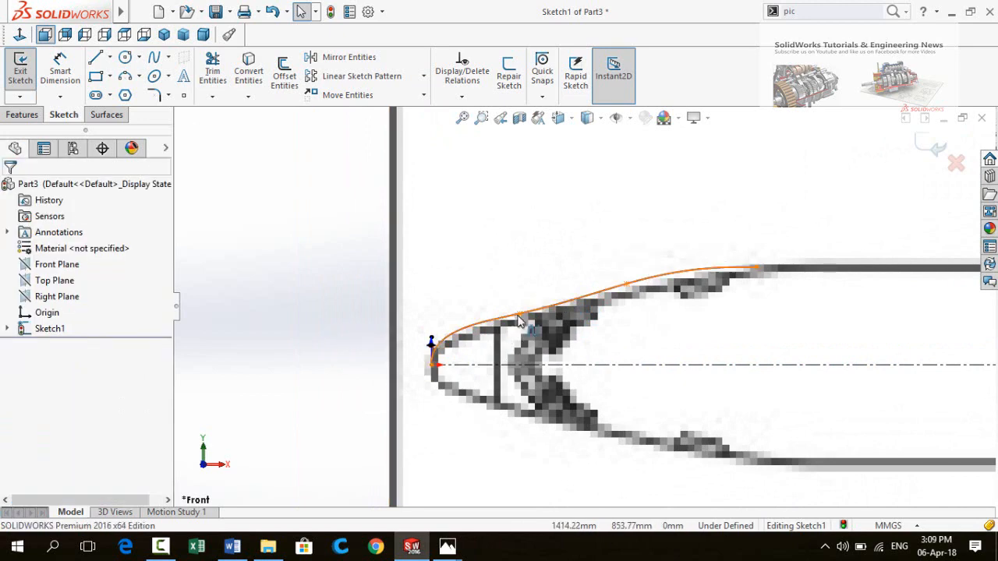
{"action": "left_click", "coordinate": [574, 295]}
{"action": "left_click_drag", "start_coordinate": [574, 295], "coordinate": [474, 330]}
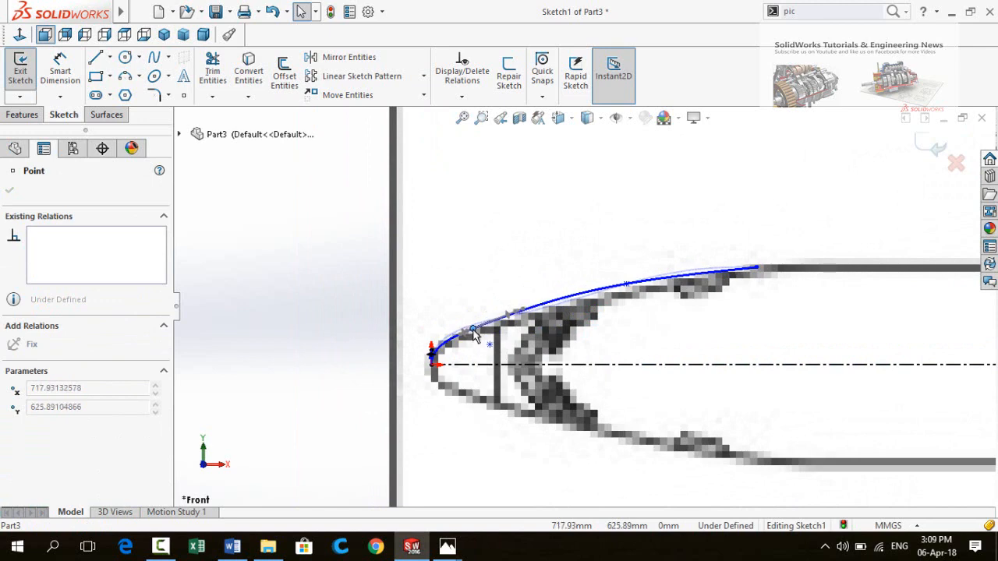
{"action": "left_click_drag", "start_coordinate": [474, 334], "coordinate": [469, 340]}
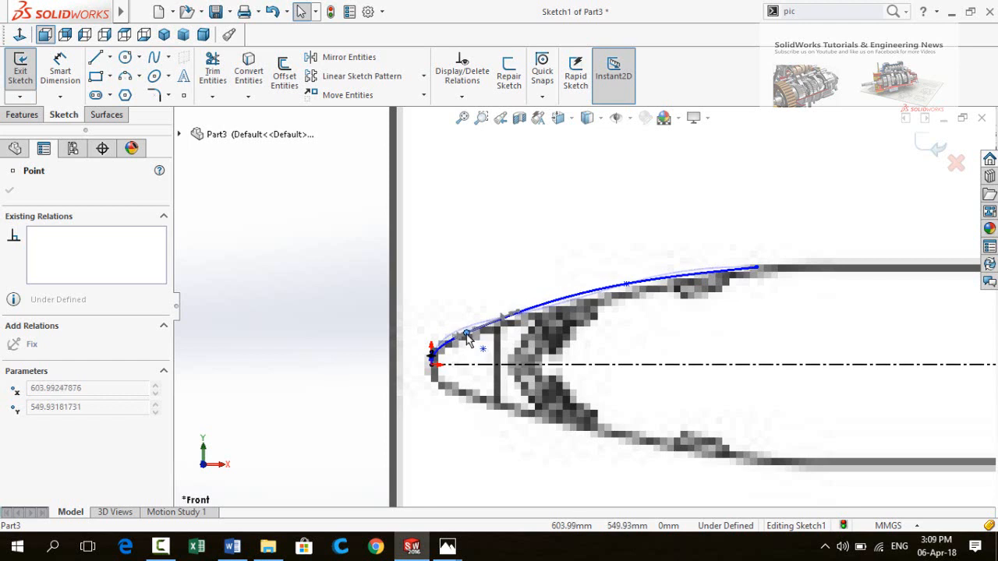
{"action": "left_click", "coordinate": [637, 313]}
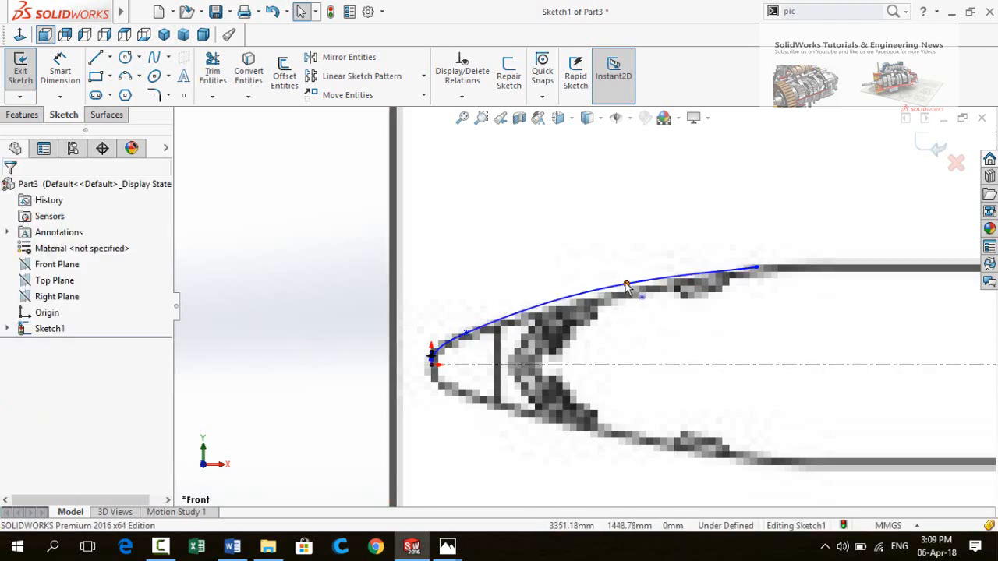
{"action": "left_click_drag", "start_coordinate": [626, 284], "coordinate": [678, 276]}
{"action": "left_click", "coordinate": [319, 308]}
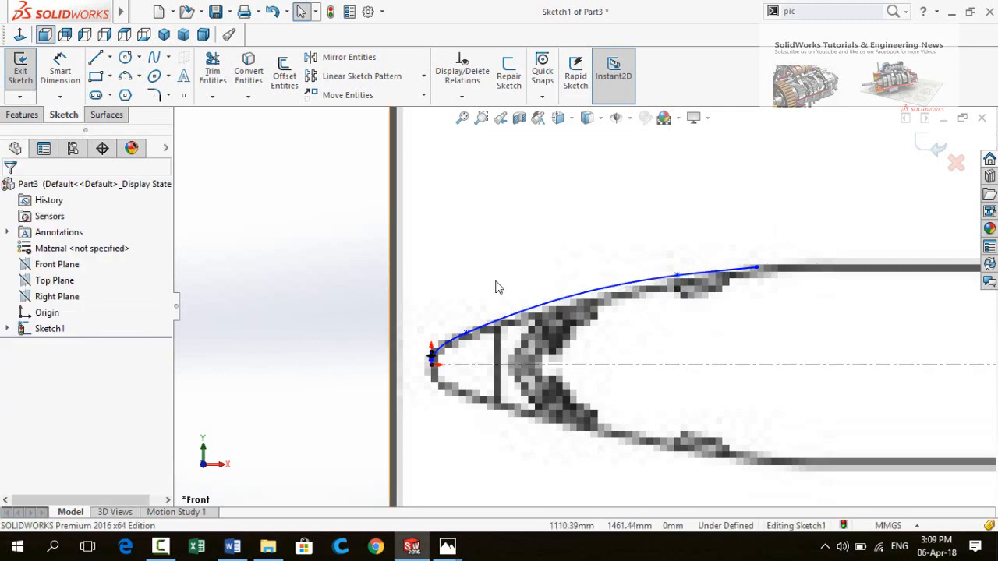
Sketch a horizontal line about 20634 mm long from the nose spline's end along the upper fuselage edge to where the tail begins tapering
{"action": "scroll", "coordinate": [548, 284], "scroll_direction": "up", "scroll_amount": 3}
{"action": "scroll", "coordinate": [549, 289], "scroll_direction": "up", "scroll_amount": 5}
{"action": "scroll", "coordinate": [548, 289], "scroll_direction": "down", "scroll_amount": 5}
{"action": "scroll", "coordinate": [548, 289], "scroll_direction": "up", "scroll_amount": 1}
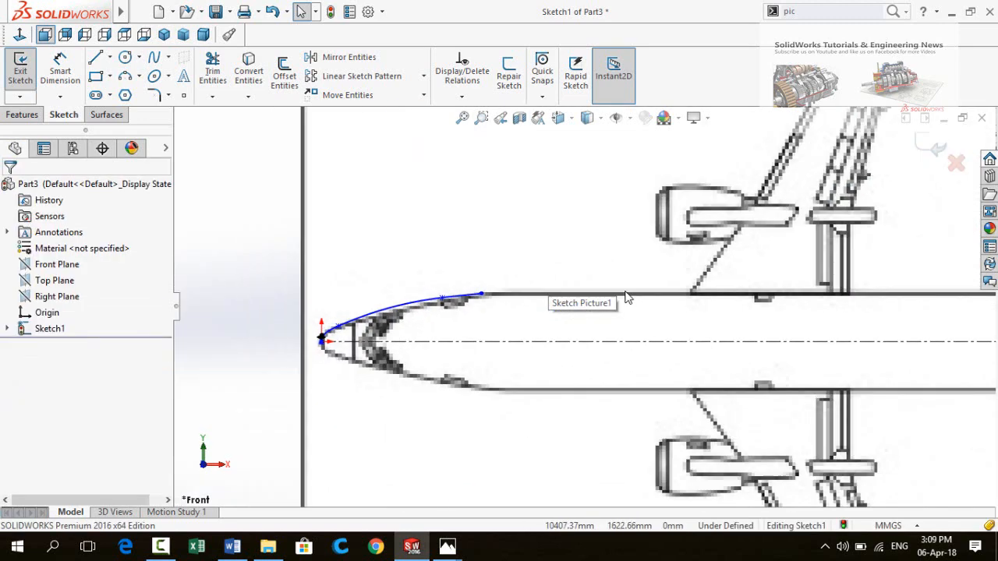
{"action": "left_click", "coordinate": [97, 58]}
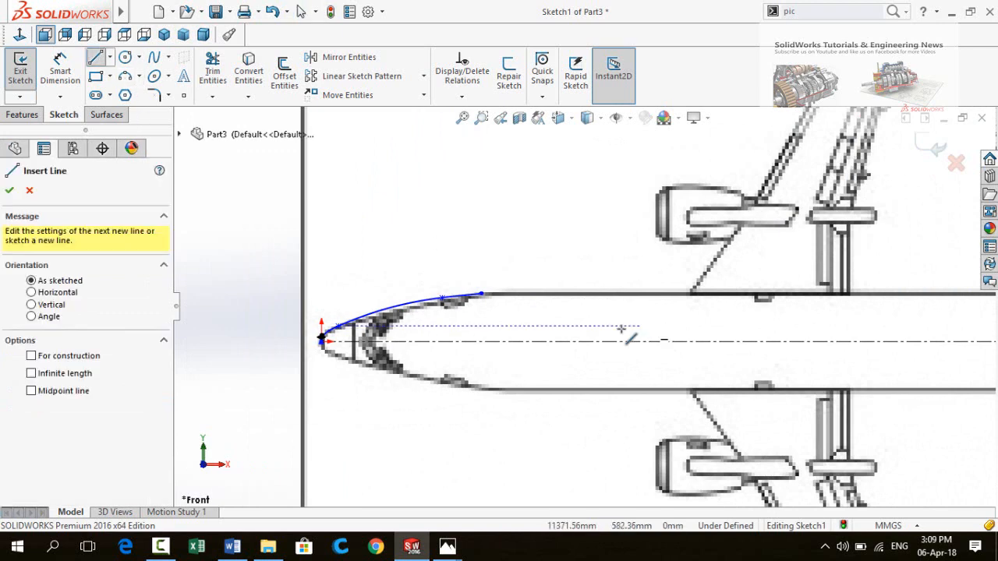
{"action": "left_click", "coordinate": [502, 305]}
{"action": "left_click", "coordinate": [481, 295]}
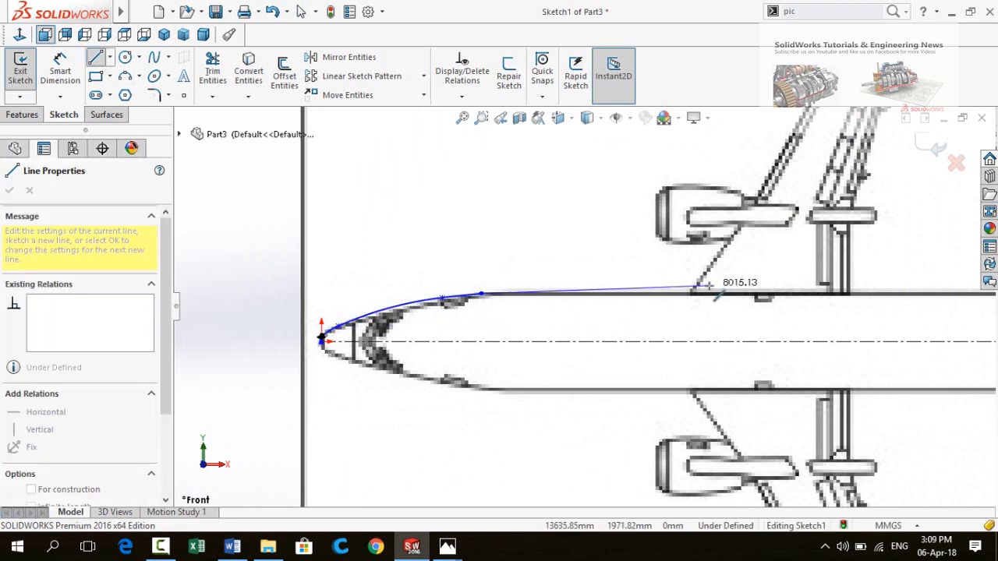
{"action": "scroll", "coordinate": [741, 296], "scroll_direction": "up", "scroll_amount": 5}
{"action": "scroll", "coordinate": [702, 320], "scroll_direction": "down", "scroll_amount": 4}
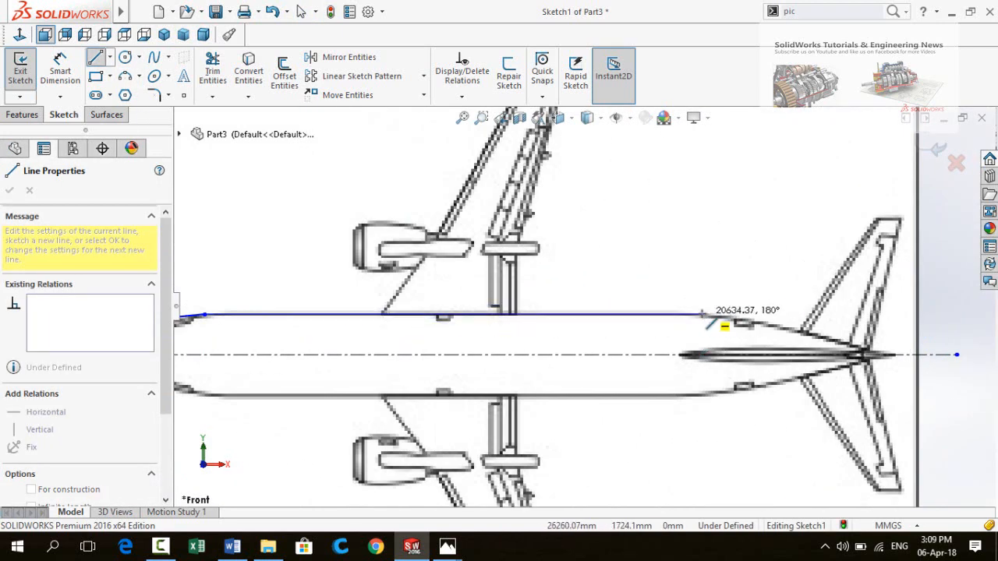
{"action": "left_click", "coordinate": [702, 315]}
{"action": "key", "text": "Escape"}
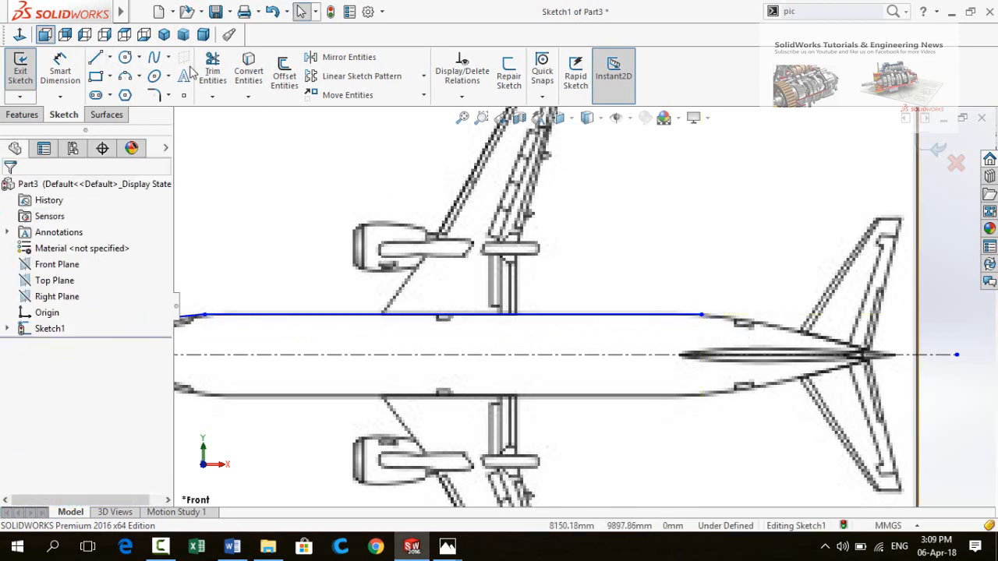
Sketch a three-point spline from the line's end along the upper tail outline to the tail tip, passing through about X 29048, Y 1272 mm
{"action": "left_click", "coordinate": [154, 59]}
{"action": "scroll", "coordinate": [691, 312], "scroll_direction": "down", "scroll_amount": 5}
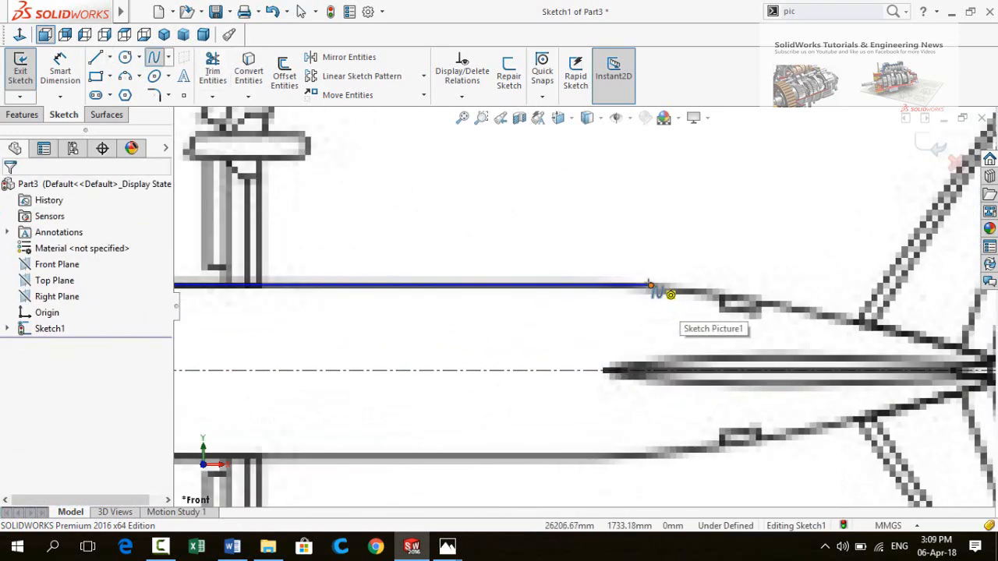
{"action": "left_click", "coordinate": [651, 286]}
{"action": "left_click", "coordinate": [791, 306]}
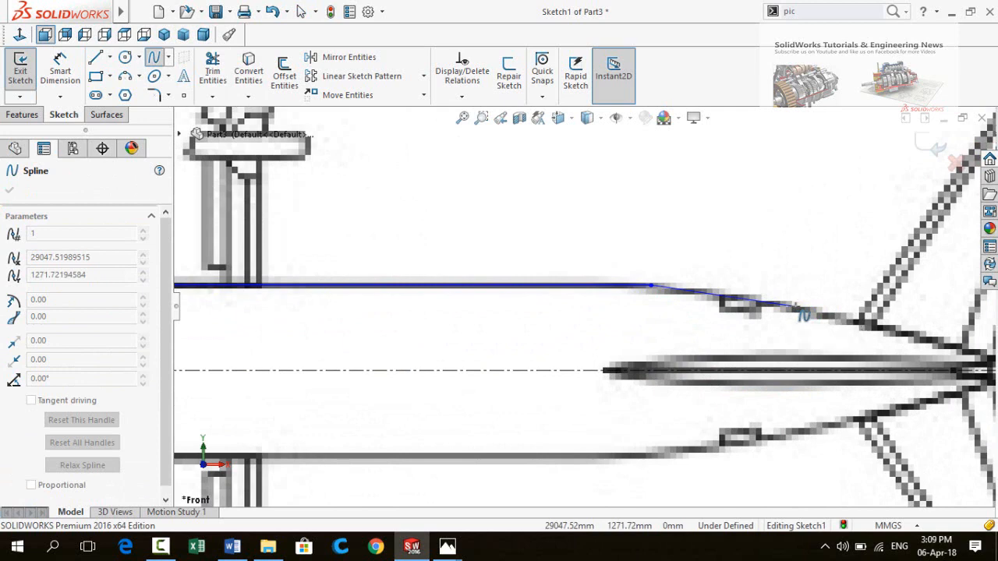
{"action": "scroll", "coordinate": [858, 337], "scroll_direction": "up", "scroll_amount": 1}
{"action": "scroll", "coordinate": [901, 342], "scroll_direction": "up", "scroll_amount": 1}
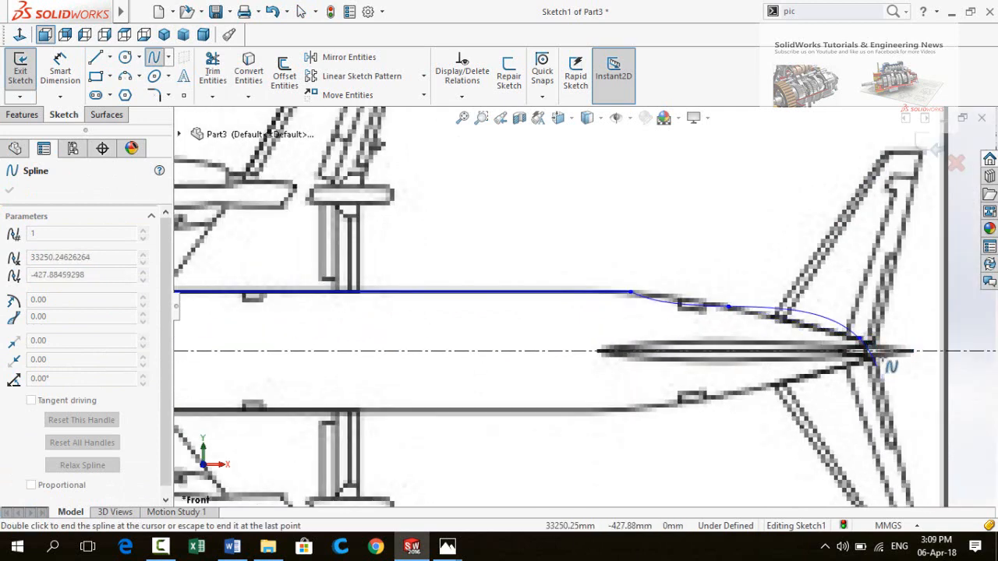
{"action": "key", "text": "Escape"}
{"action": "key", "text": "f"}
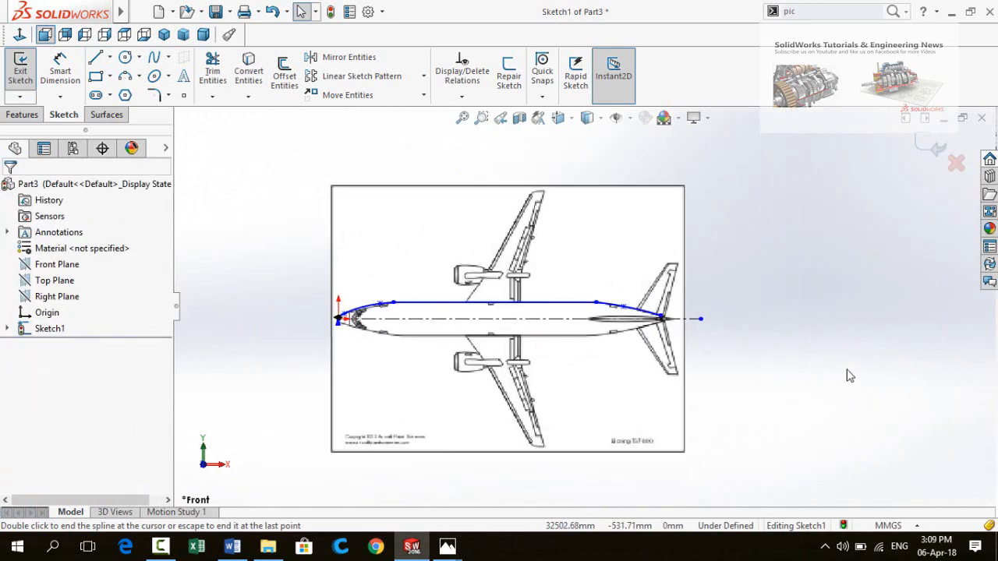
Mirror the nose spline, the straight line and the tail spline about the horizontal centerline, keeping the originals
{"action": "left_click", "coordinate": [343, 57]}
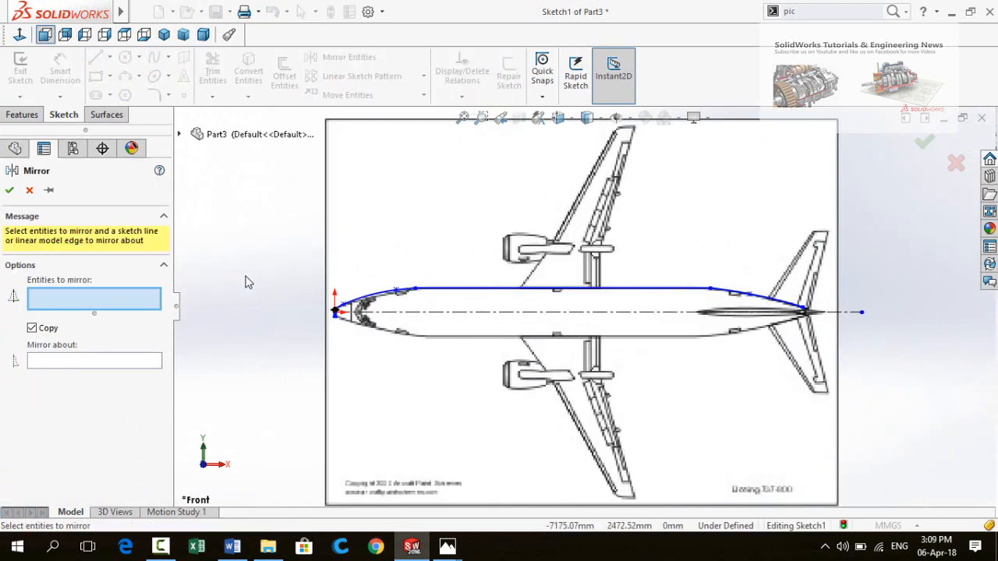
{"action": "scroll", "coordinate": [347, 312], "scroll_direction": "down", "scroll_amount": 3}
{"action": "left_click", "coordinate": [468, 292]}
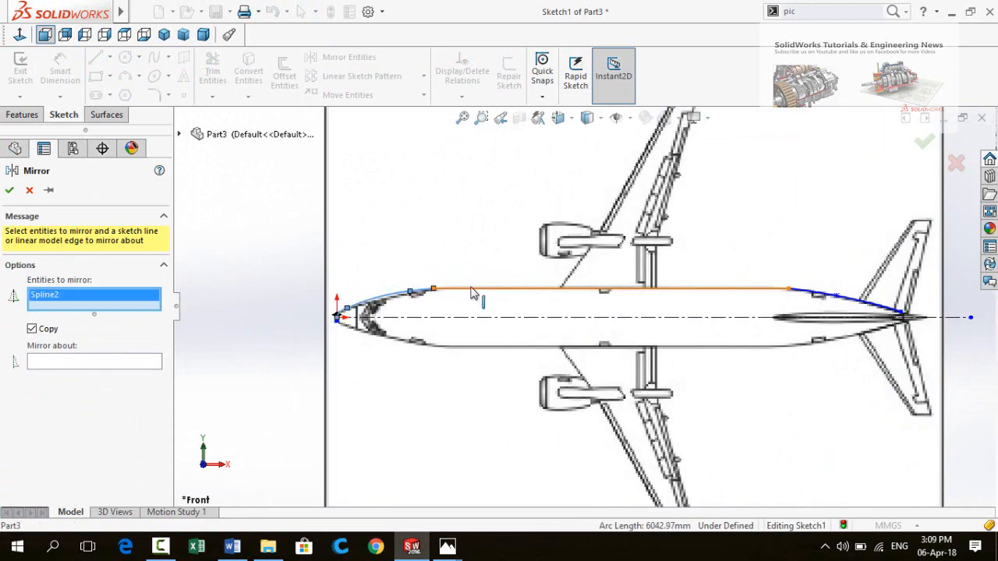
{"action": "left_click", "coordinate": [813, 297]}
{"action": "left_click", "coordinate": [819, 294]}
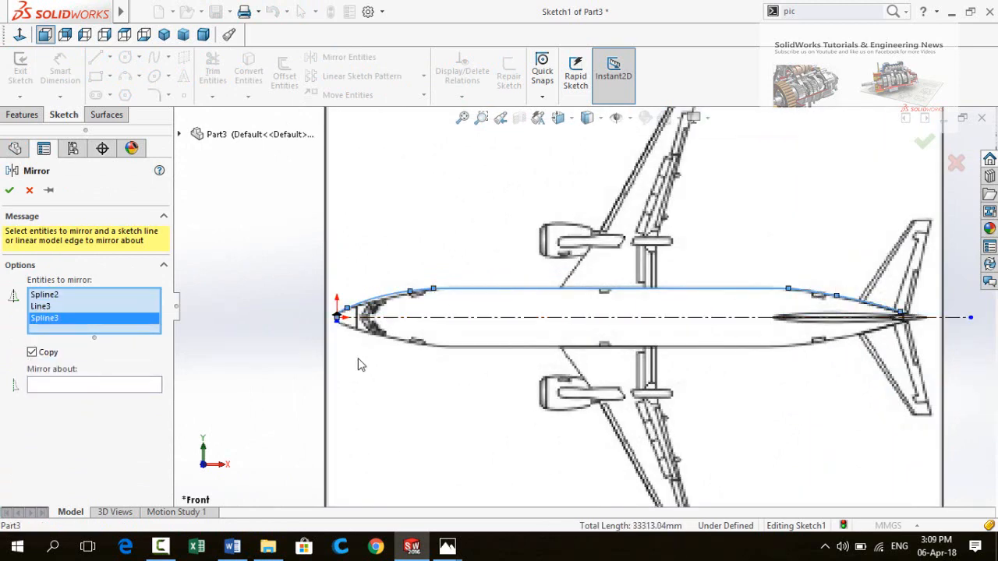
{"action": "left_click", "coordinate": [68, 385]}
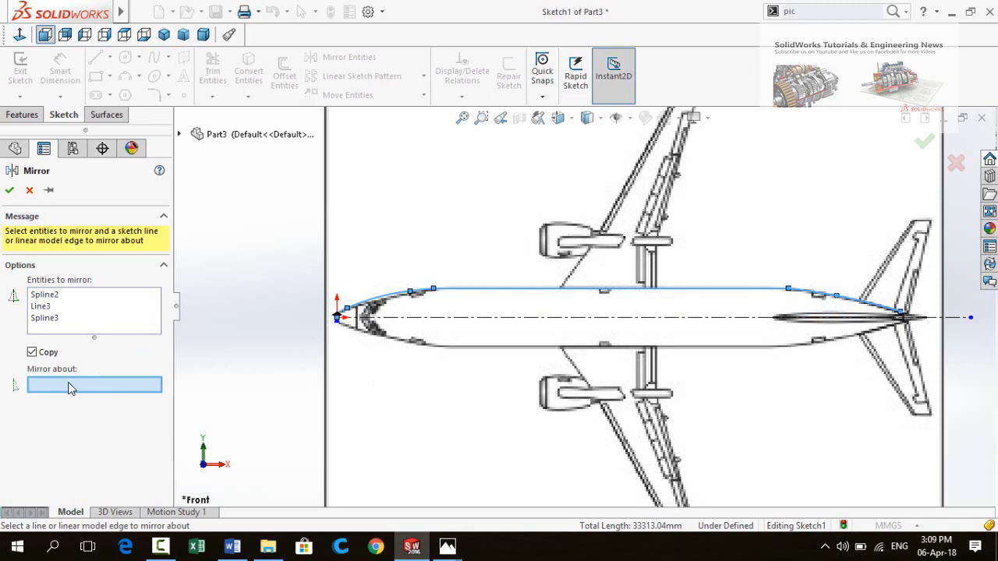
{"action": "left_click", "coordinate": [467, 319]}
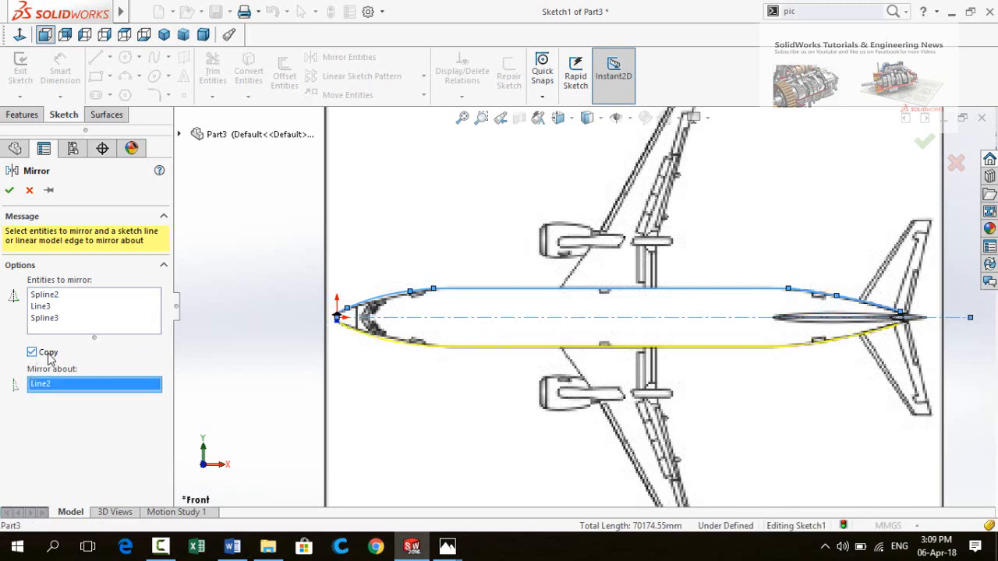
{"action": "left_click", "coordinate": [8, 191]}
{"action": "key", "text": "f"}
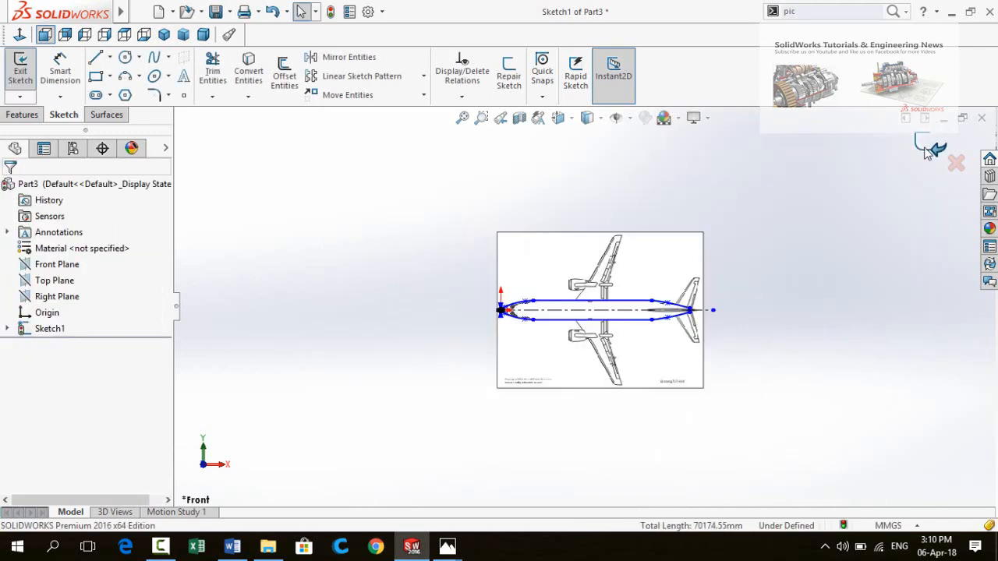
Exit the fuselage outline sketch and suppress its top-view sketch picture
{"action": "left_click", "coordinate": [935, 150]}
{"action": "mouse_move", "coordinate": [658, 442]}
{"action": "middle_mouse_down"}
{"action": "mouse_move", "coordinate": [641, 340]}
{"action": "mouse_move", "coordinate": [649, 345]}
{"action": "middle_mouse_up"}
{"action": "scroll", "coordinate": [524, 341], "scroll_direction": "down", "scroll_amount": 3}
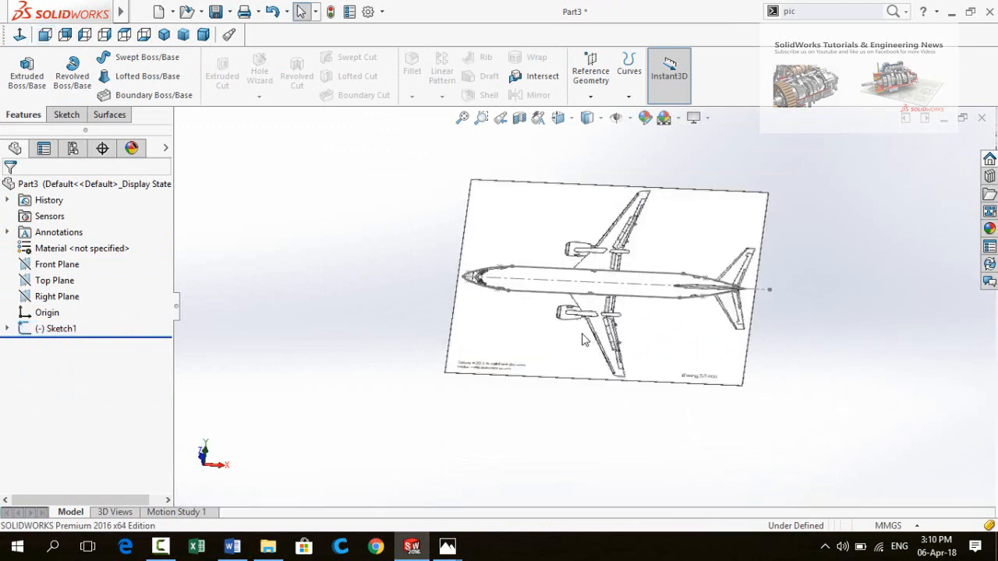
{"action": "right_click", "coordinate": [527, 342]}
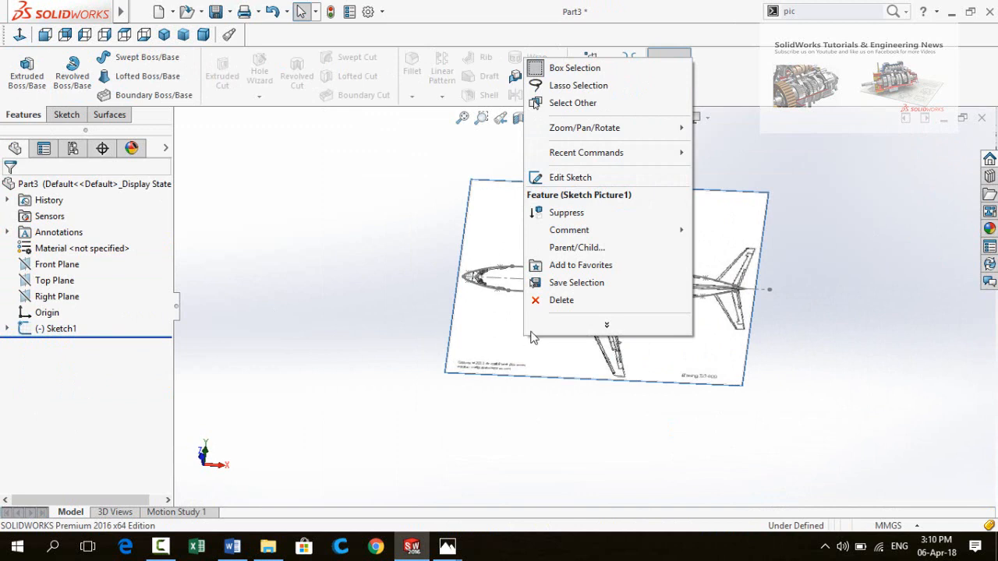
{"action": "left_click", "coordinate": [562, 213]}
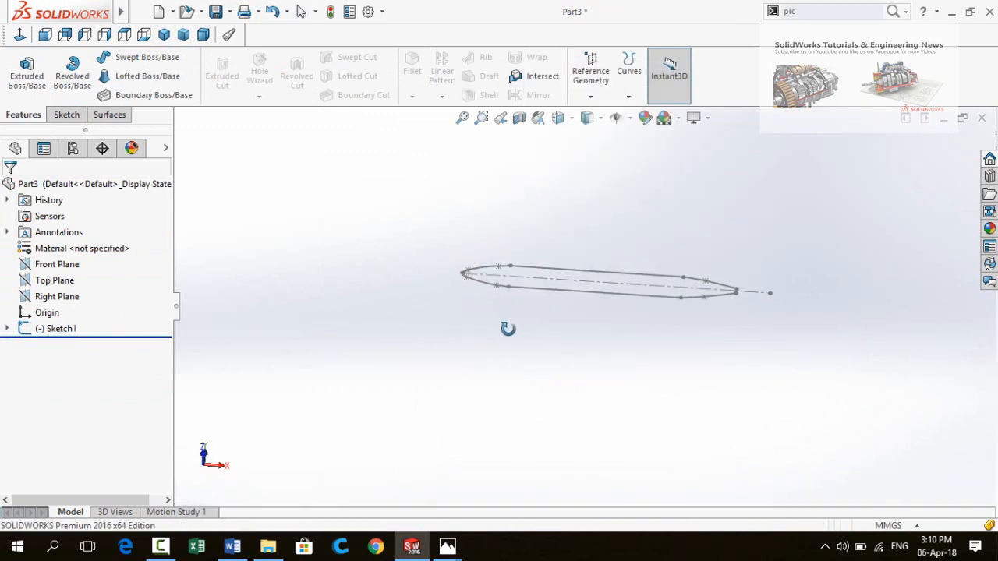
{"action": "middle_click_drag", "start_coordinate": [508, 328], "coordinate": [510, 337]}
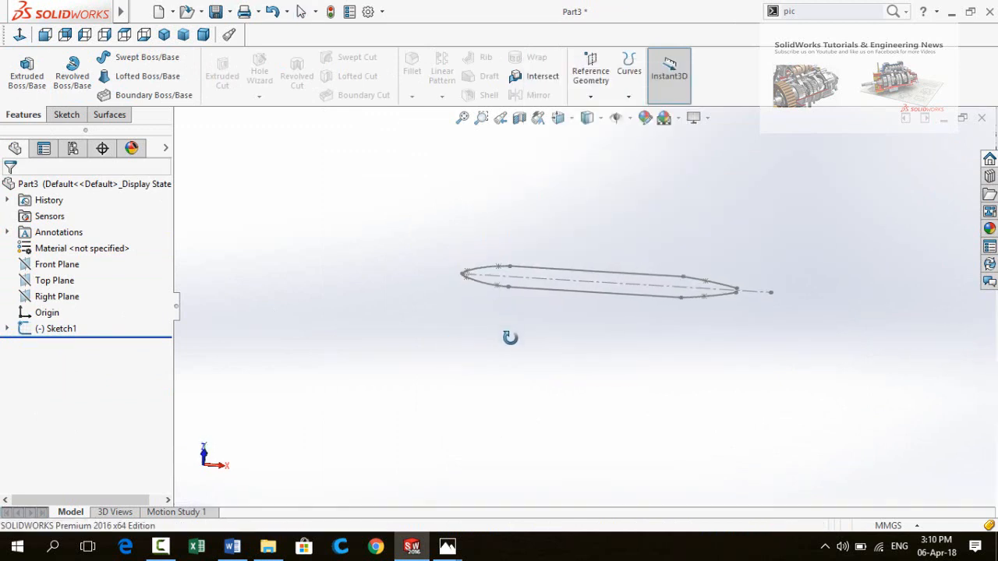
Start a sketch on the Top Plane and insert the how-to-draw-Aeroplane-Sideview-step-2 image as a sketch picture
{"action": "left_click", "coordinate": [47, 282]}
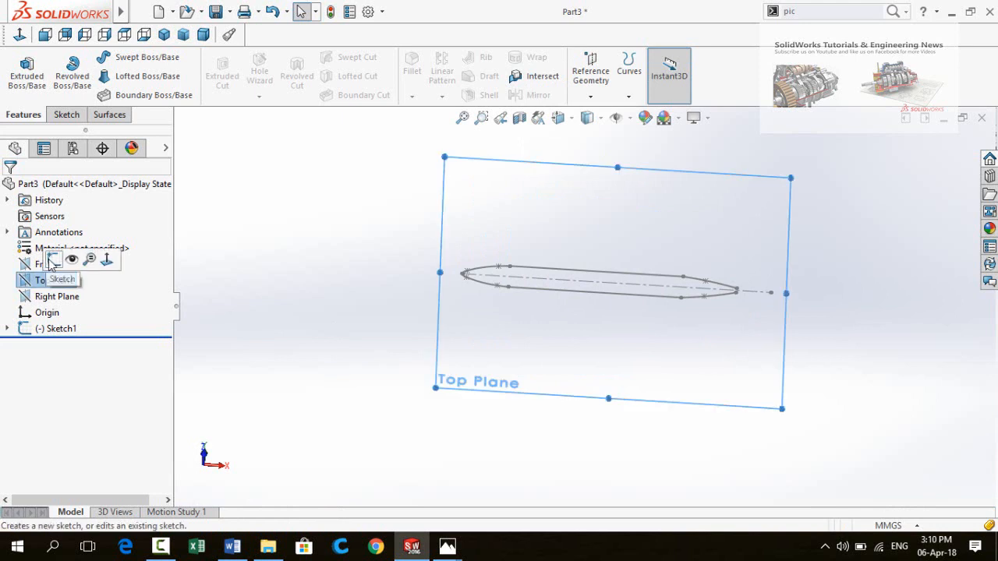
{"action": "left_click", "coordinate": [48, 257]}
{"action": "left_click", "coordinate": [807, 12]}
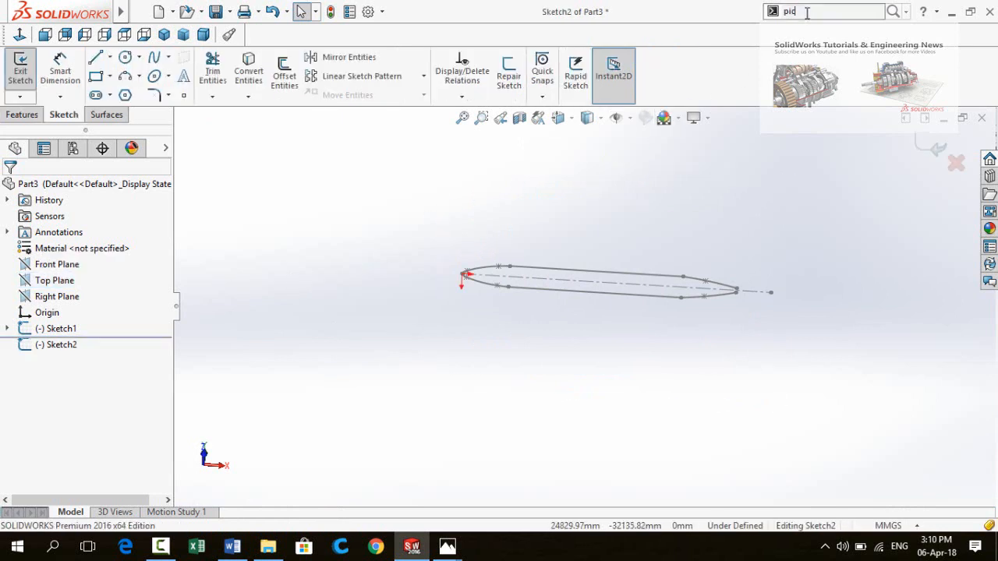
{"action": "type", "text": "ic"}
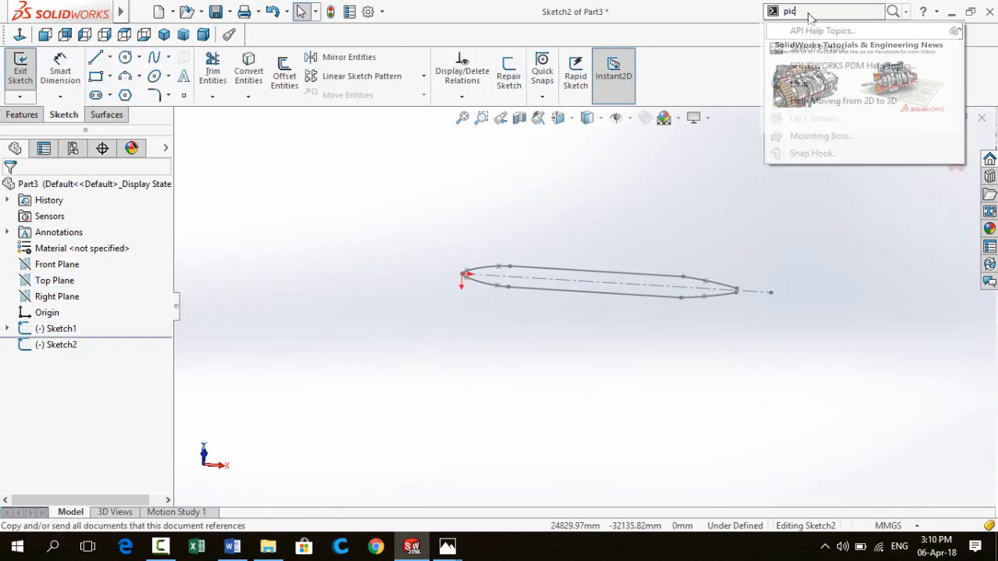
{"action": "left_click", "coordinate": [818, 50]}
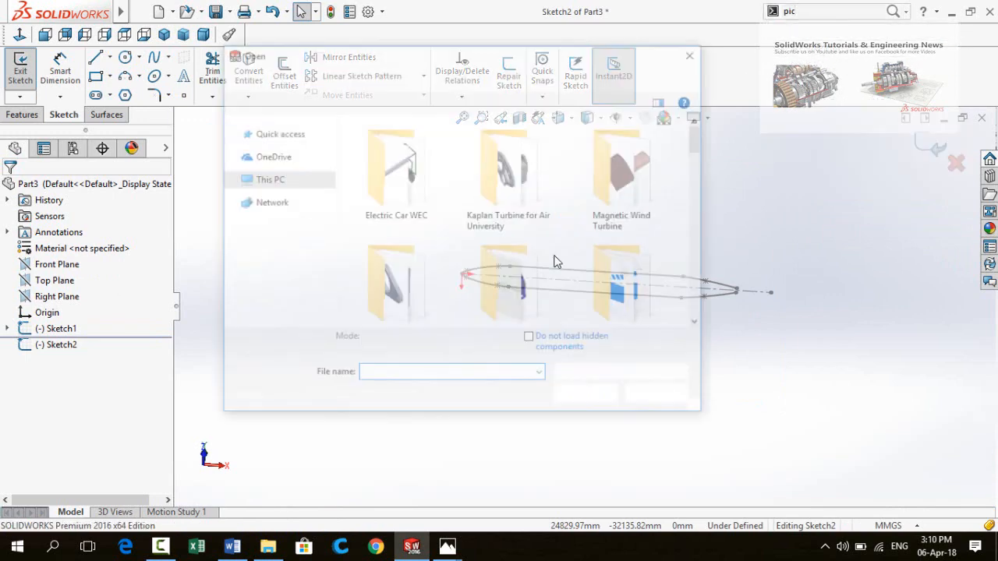
{"action": "scroll", "coordinate": [576, 253], "scroll_direction": "down", "scroll_amount": 3}
{"action": "scroll", "coordinate": [577, 254], "scroll_direction": "down", "scroll_amount": 10}
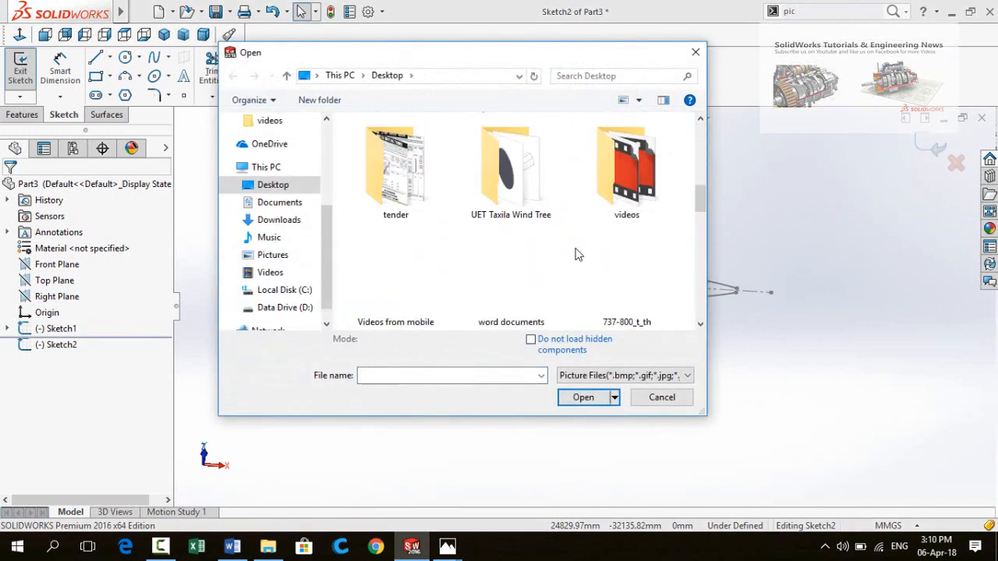
{"action": "scroll", "coordinate": [521, 204], "scroll_direction": "up", "scroll_amount": 2}
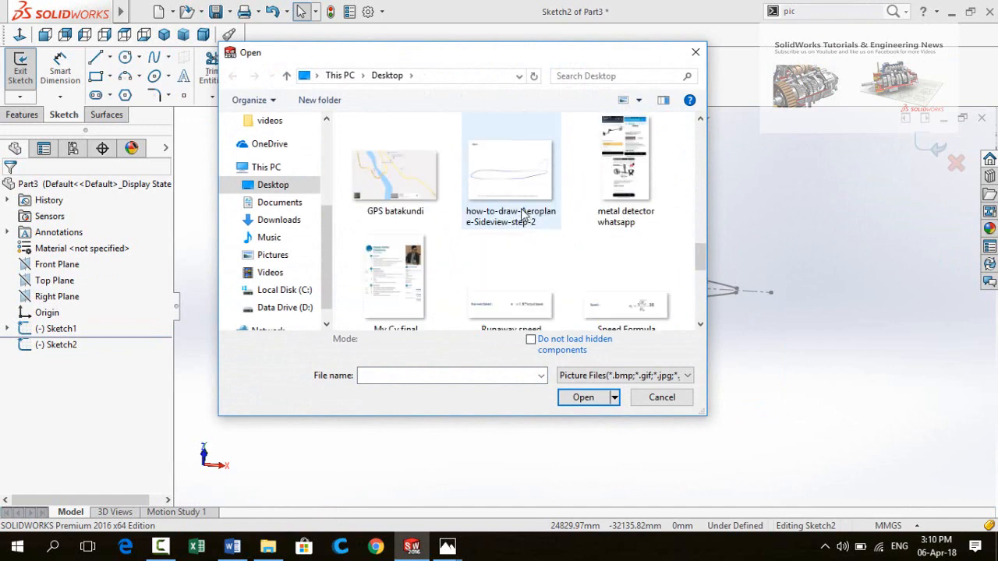
{"action": "left_click", "coordinate": [523, 198]}
{"action": "left_click", "coordinate": [583, 404]}
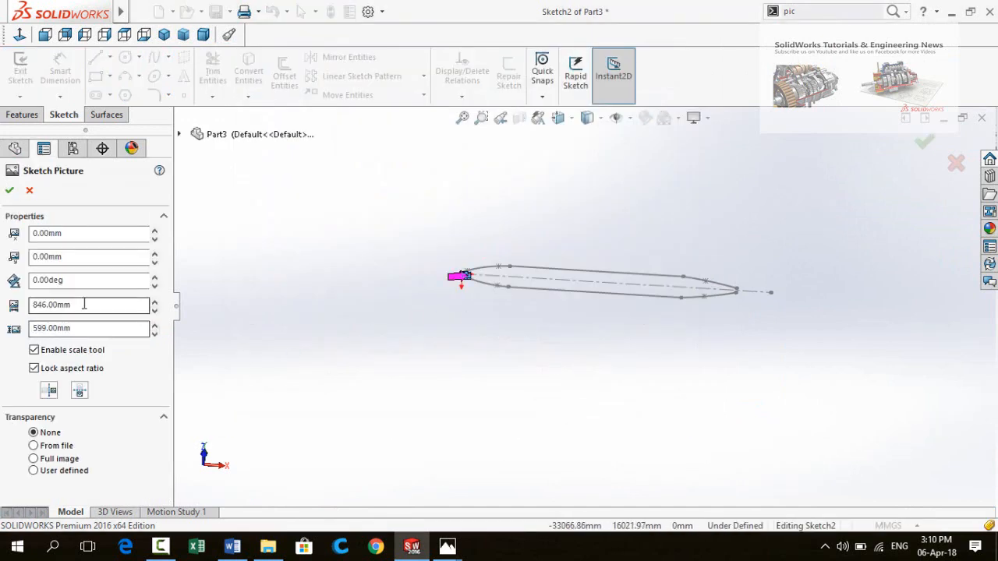
Set the side-view picture's width to 36 m with the aspect ratio locked and flip the picture vertically
{"action": "double_click", "coordinate": [85, 305]}
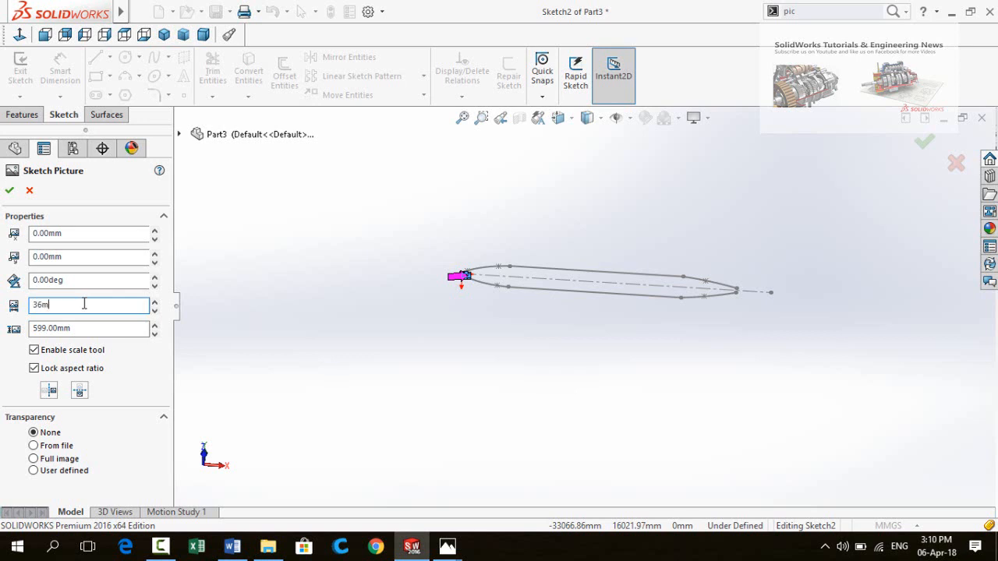
{"action": "key", "text": "Return"}
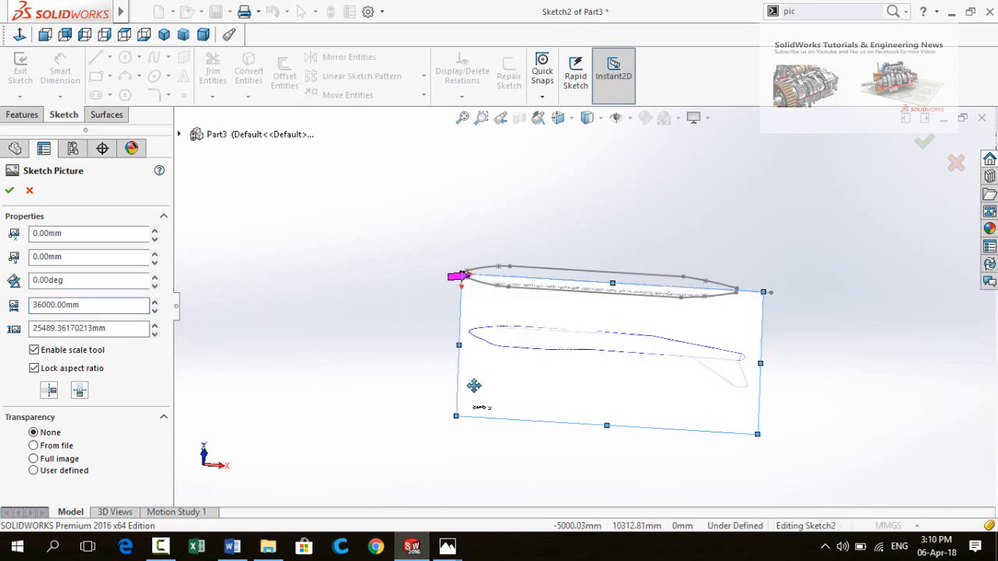
{"action": "left_click", "coordinate": [79, 392]}
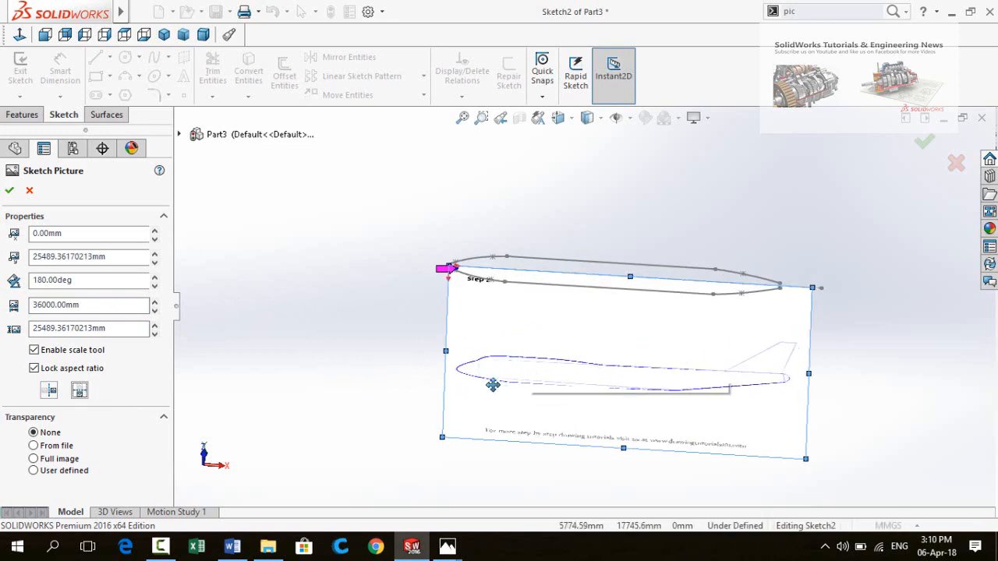
Move the side-view picture to about X -1148, Y 10247 mm so its nose tip lies near the origin
{"action": "mouse_move", "coordinate": [493, 384]}
{"action": "left_mouse_down"}
{"action": "mouse_move", "coordinate": [488, 328]}
{"action": "mouse_move", "coordinate": [457, 273]}
{"action": "mouse_move", "coordinate": [482, 267]}
{"action": "mouse_move", "coordinate": [444, 277]}
{"action": "mouse_move", "coordinate": [439, 290]}
{"action": "left_mouse_up"}
{"action": "scroll", "coordinate": [477, 265], "scroll_direction": "down", "scroll_amount": 10}
{"action": "scroll", "coordinate": [543, 319], "scroll_direction": "up", "scroll_amount": 10}
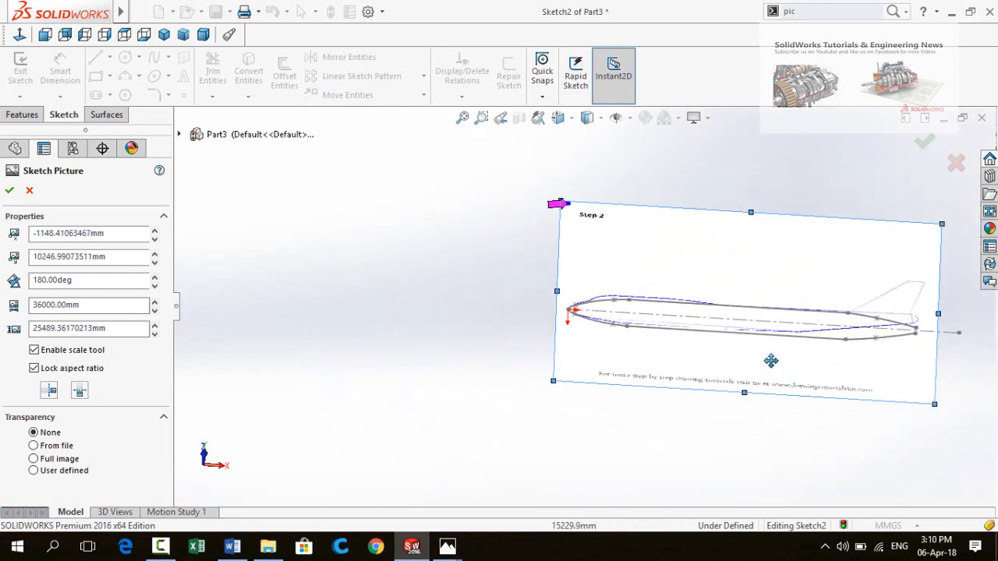
Enlarge the side-view picture to about 36366 mm wide in the bottom view, aligning its tail end with the top-view outline's end
{"action": "key", "text": "space"}
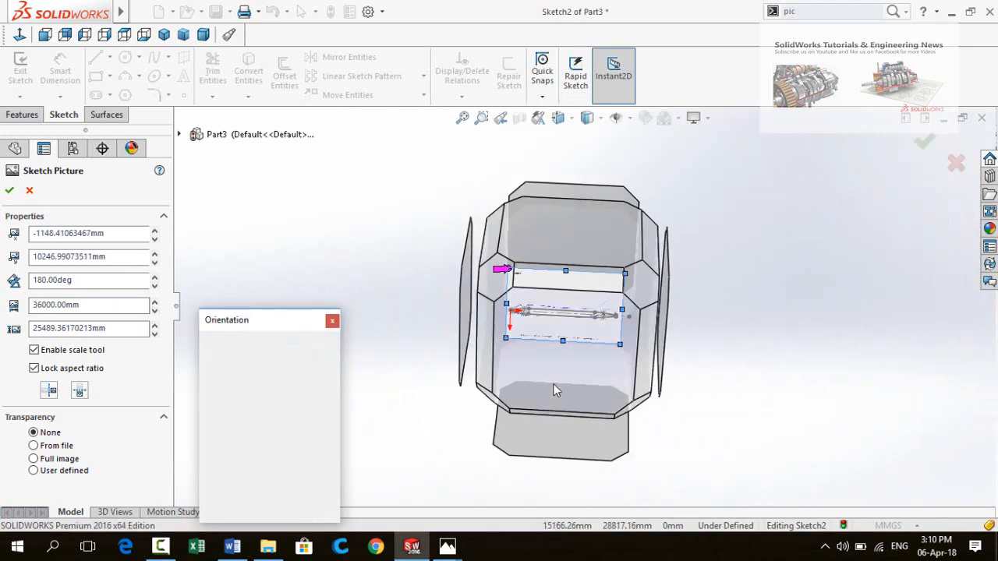
{"action": "left_click", "coordinate": [570, 362]}
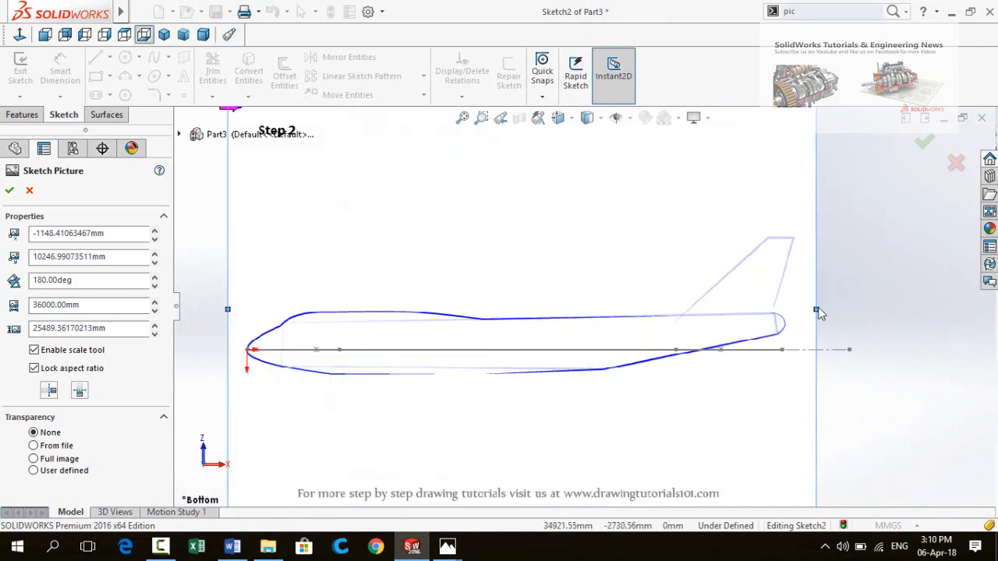
{"action": "left_click_drag", "start_coordinate": [818, 310], "coordinate": [823, 311]}
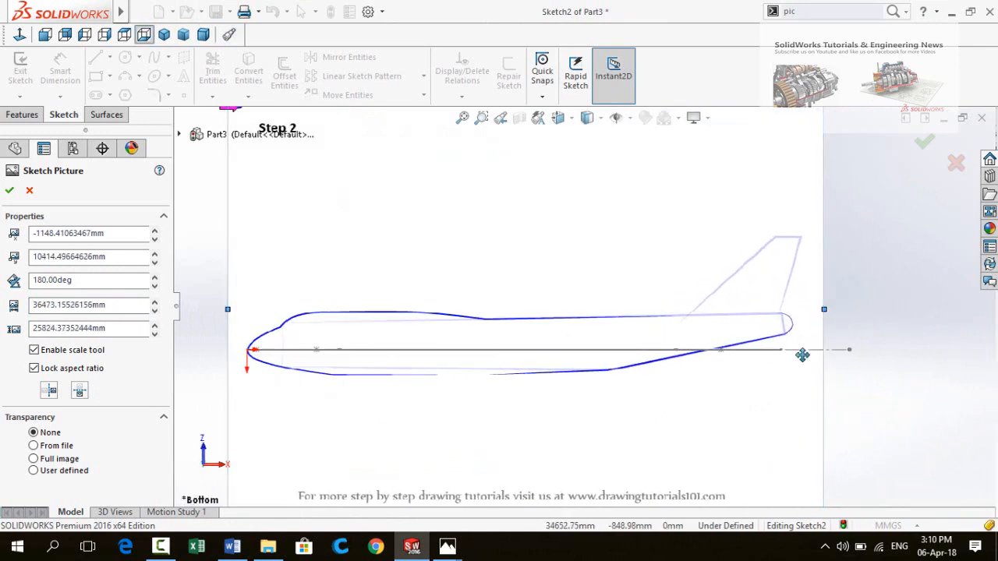
{"action": "scroll", "coordinate": [765, 332], "scroll_direction": "down", "scroll_amount": 4}
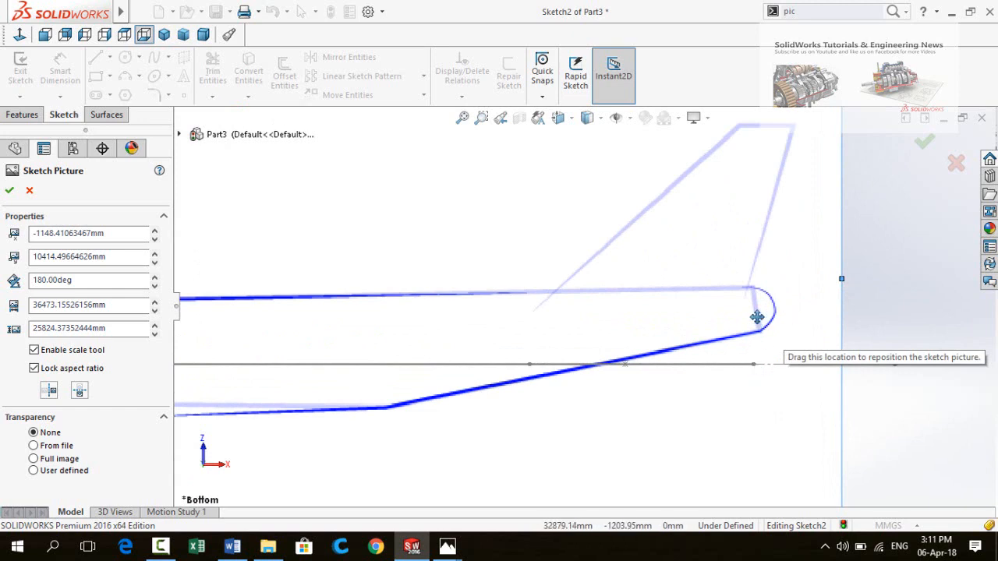
{"action": "left_click_drag", "start_coordinate": [840, 279], "coordinate": [838, 278]}
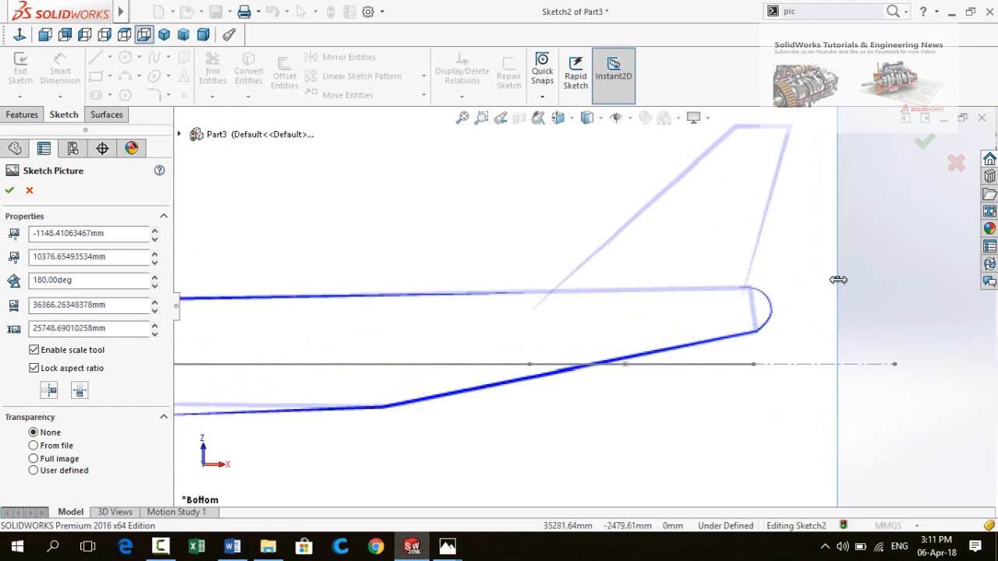
{"action": "scroll", "coordinate": [703, 354], "scroll_direction": "up", "scroll_amount": 3}
{"action": "scroll", "coordinate": [497, 334], "scroll_direction": "down", "scroll_amount": 2}
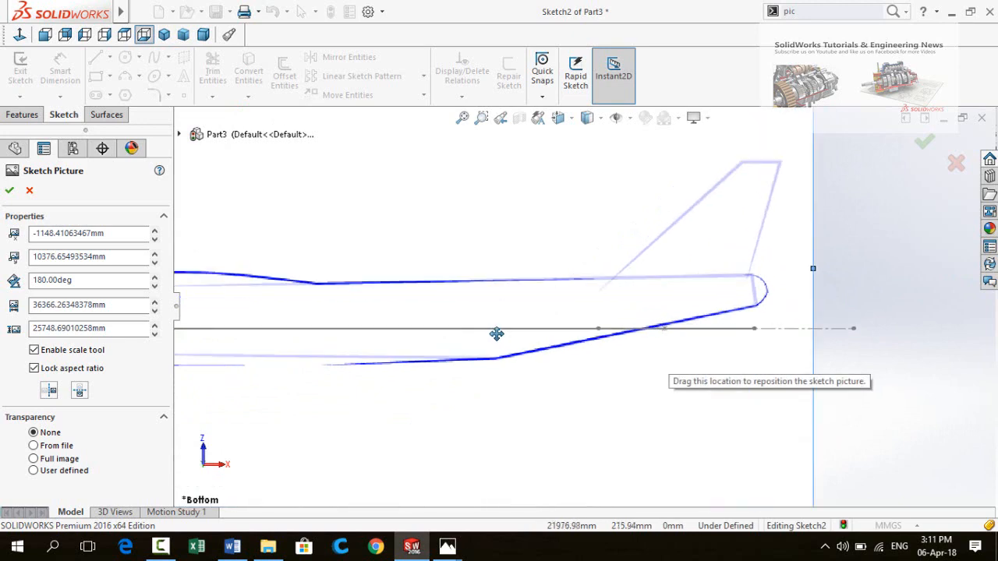
Nudge the picture to about X -1156, Y 10337 mm so its nose tip meets the origin, and accept the sketch picture
{"action": "scroll", "coordinate": [350, 346], "scroll_direction": "up", "scroll_amount": 3}
{"action": "scroll", "coordinate": [374, 317], "scroll_direction": "down", "scroll_amount": 3}
{"action": "scroll", "coordinate": [475, 297], "scroll_direction": "down", "scroll_amount": 3}
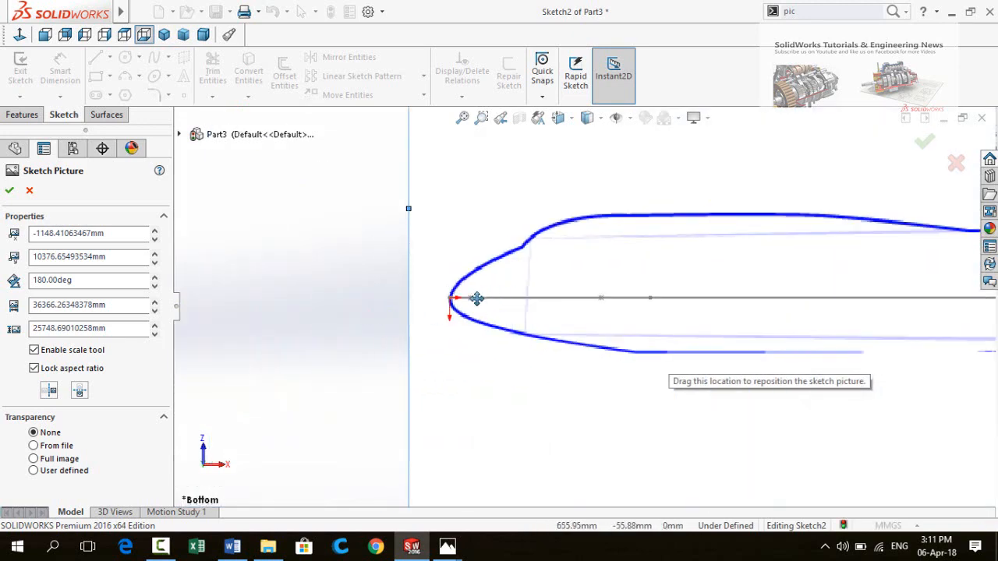
{"action": "scroll", "coordinate": [444, 306], "scroll_direction": "down", "scroll_amount": 3}
{"action": "left_click_drag", "start_coordinate": [476, 341], "coordinate": [475, 330]}
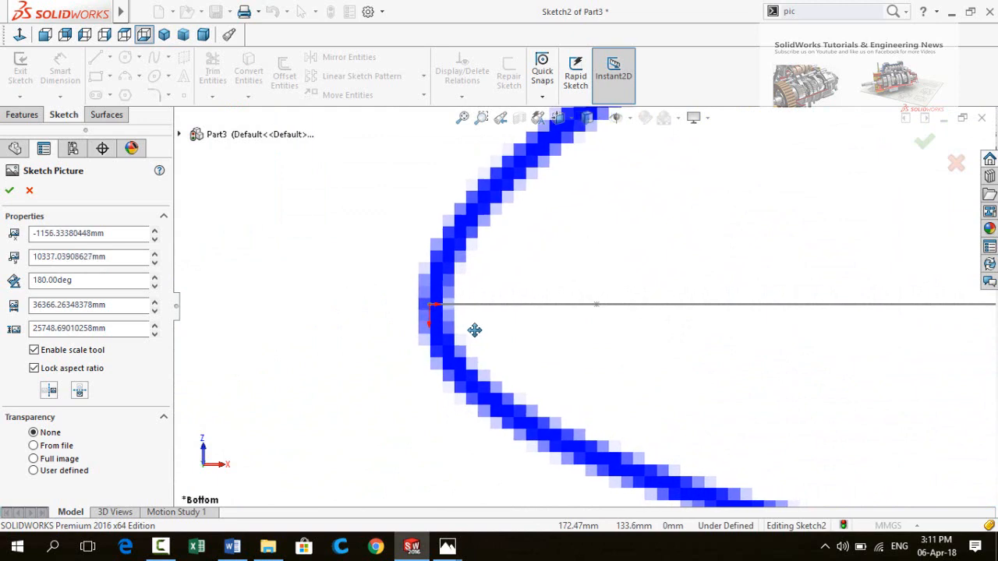
{"action": "scroll", "coordinate": [510, 348], "scroll_direction": "up", "scroll_amount": 6}
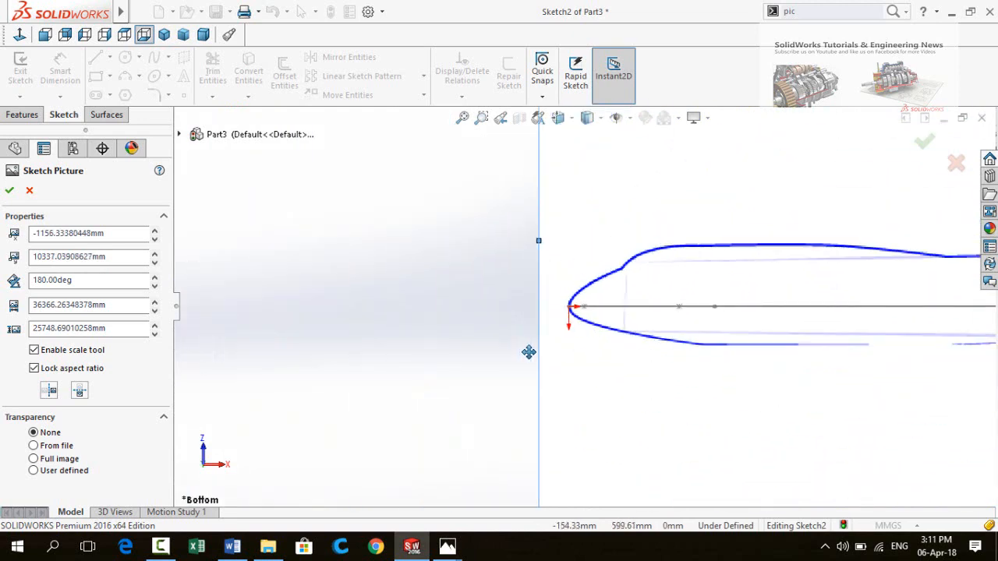
{"action": "left_click", "coordinate": [925, 142]}
Sketch a multi-point spline from the origin along the upper nose and cockpit outline, ending on the roof edge at about X 3910 mm
{"action": "scroll", "coordinate": [593, 327], "scroll_direction": "up", "scroll_amount": 1}
{"action": "scroll", "coordinate": [592, 328], "scroll_direction": "down", "scroll_amount": 4}
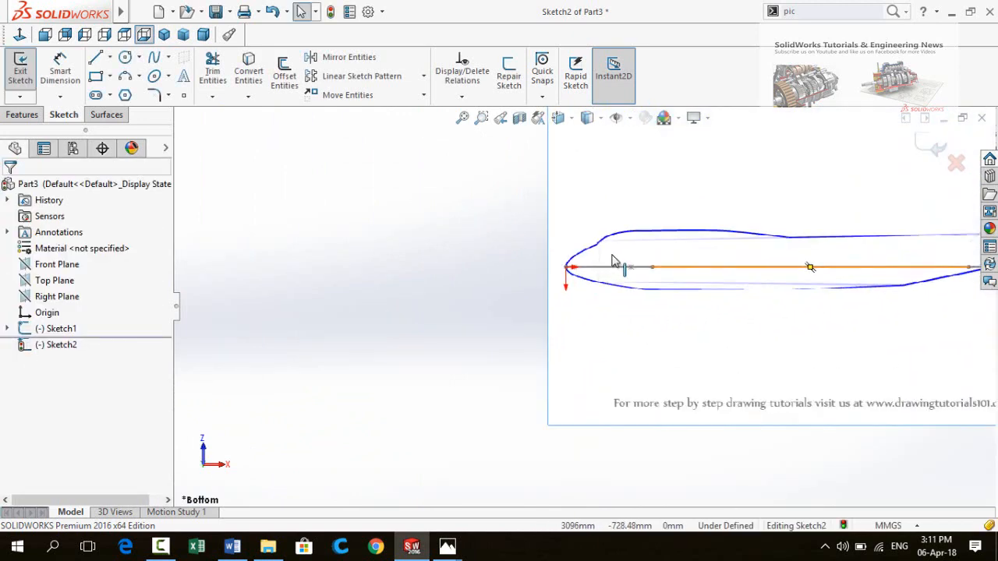
{"action": "scroll", "coordinate": [686, 287], "scroll_direction": "up", "scroll_amount": 3}
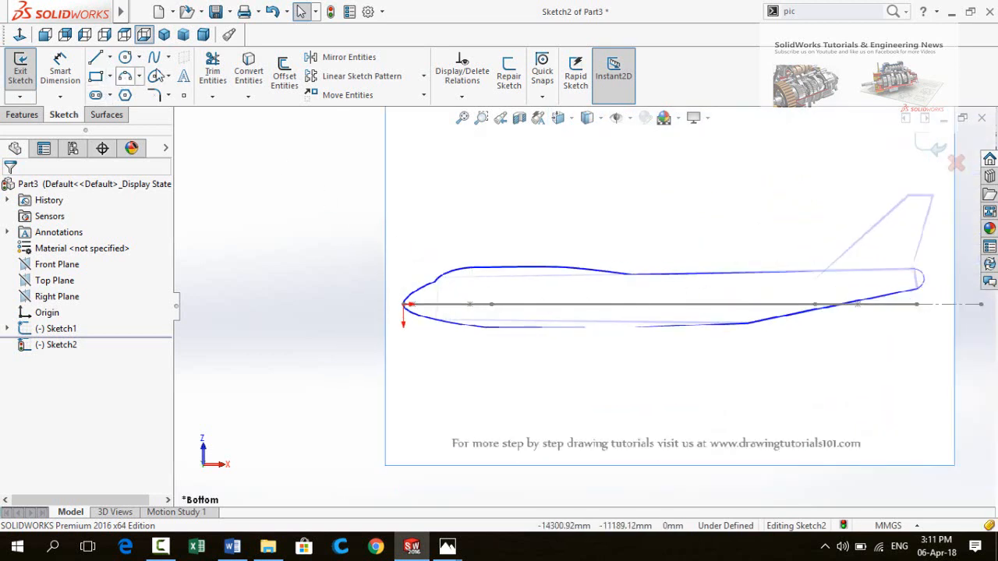
{"action": "left_click", "coordinate": [156, 59]}
{"action": "scroll", "coordinate": [421, 308], "scroll_direction": "down", "scroll_amount": 4}
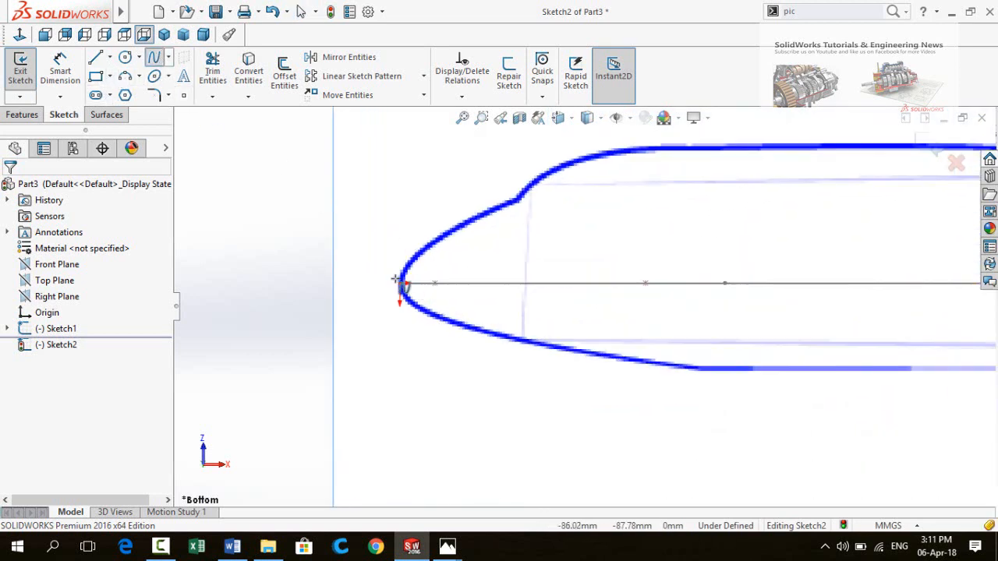
{"action": "left_click", "coordinate": [400, 284]}
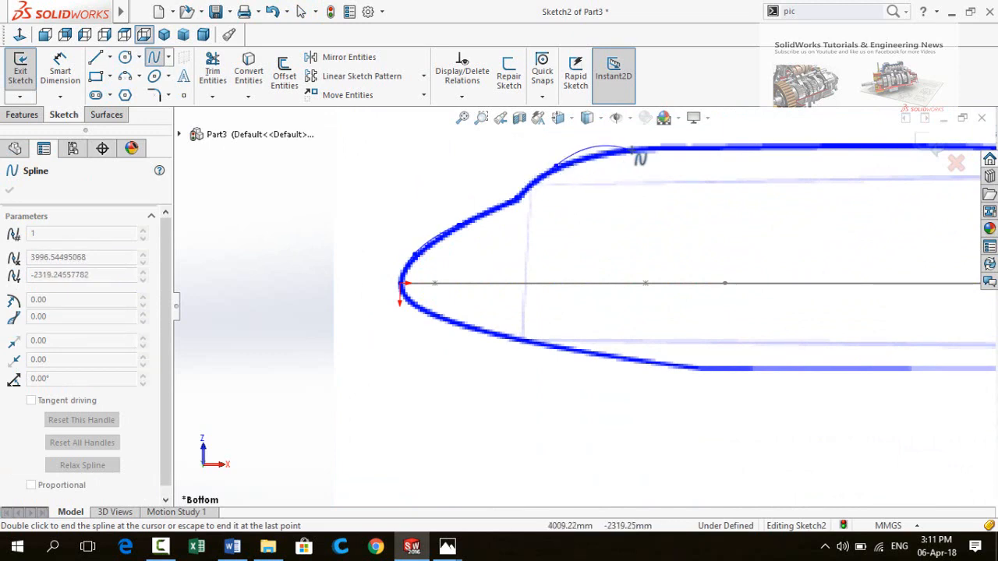
{"action": "scroll", "coordinate": [673, 216], "scroll_direction": "up", "scroll_amount": 2}
{"action": "scroll", "coordinate": [647, 205], "scroll_direction": "down", "scroll_amount": 5}
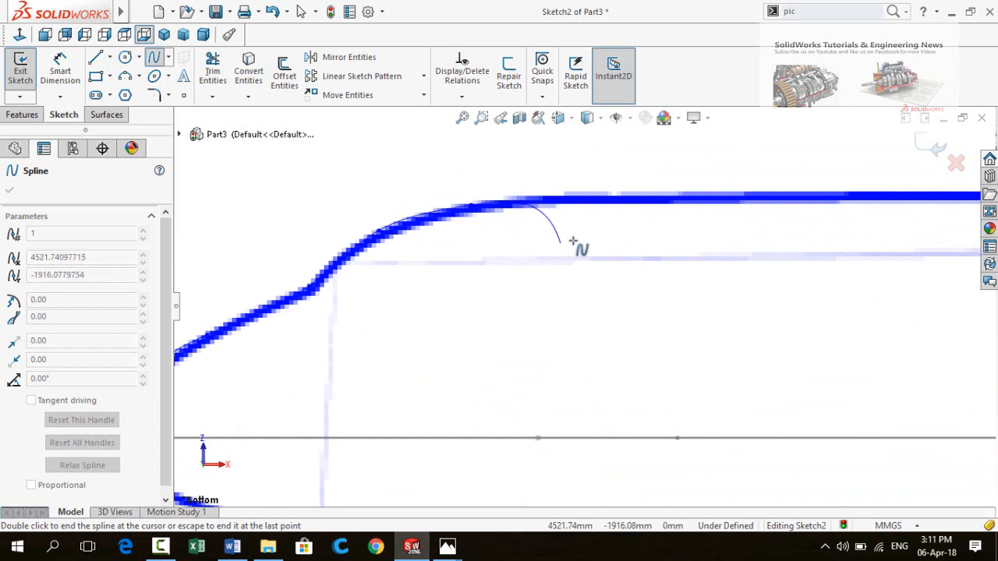
{"action": "key", "text": "Escape"}
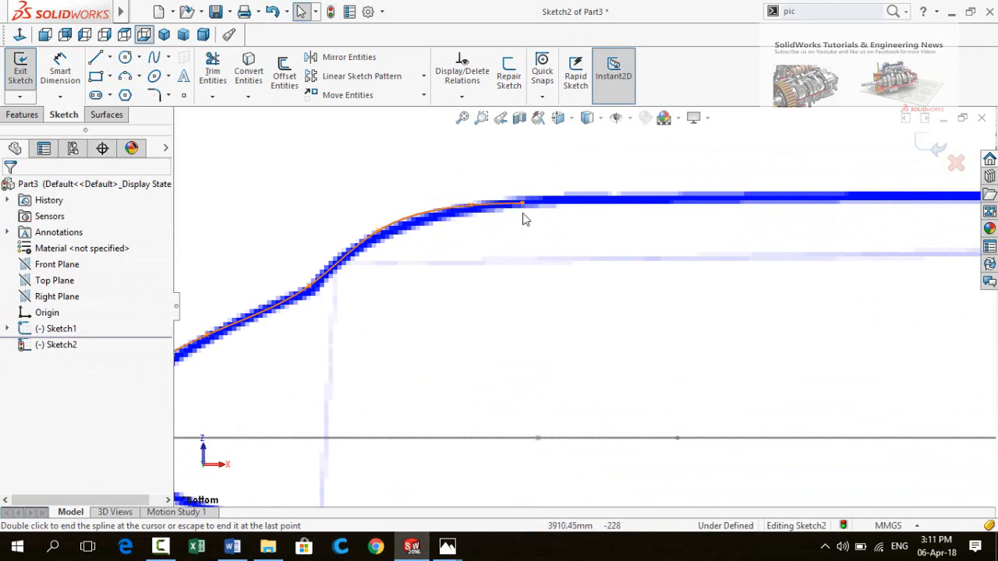
Sketch a horizontal line from the nose spline's end along the roof edge to where the outline begins sloping down
{"action": "scroll", "coordinate": [595, 246], "scroll_direction": "up", "scroll_amount": 5}
{"action": "scroll", "coordinate": [595, 245], "scroll_direction": "down", "scroll_amount": 1}
{"action": "key", "text": "l"}
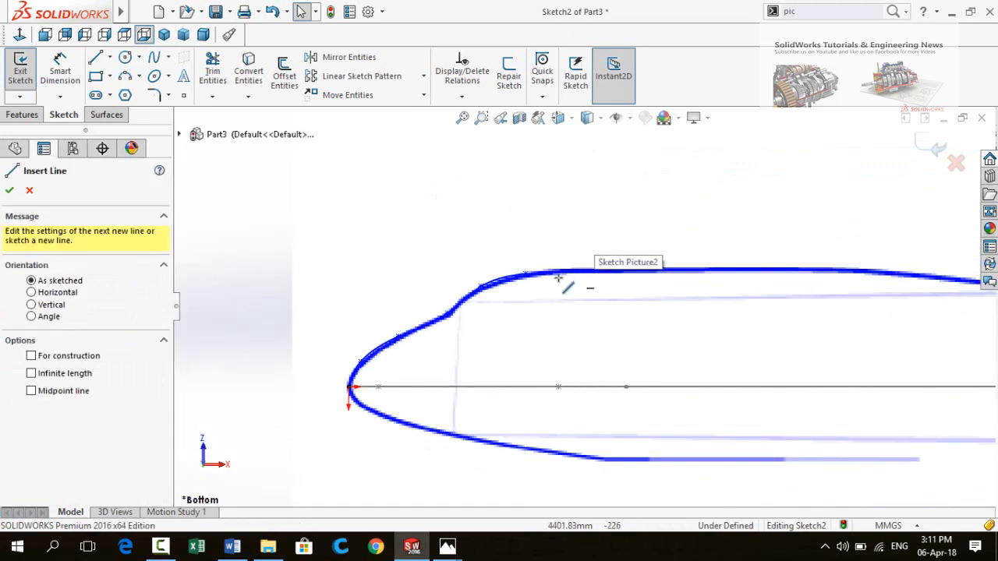
{"action": "left_click", "coordinate": [552, 274]}
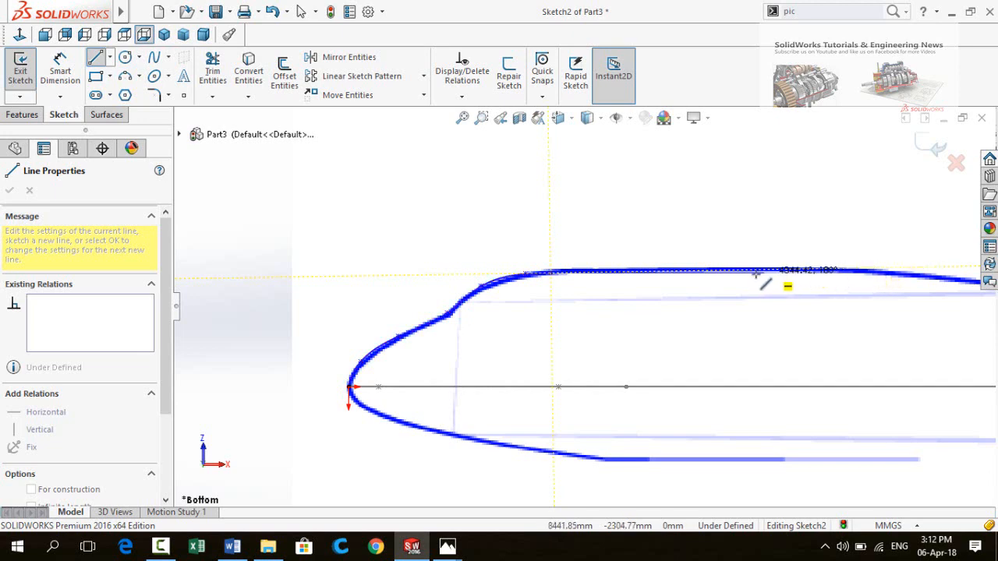
{"action": "scroll", "coordinate": [768, 279], "scroll_direction": "down", "scroll_amount": 4}
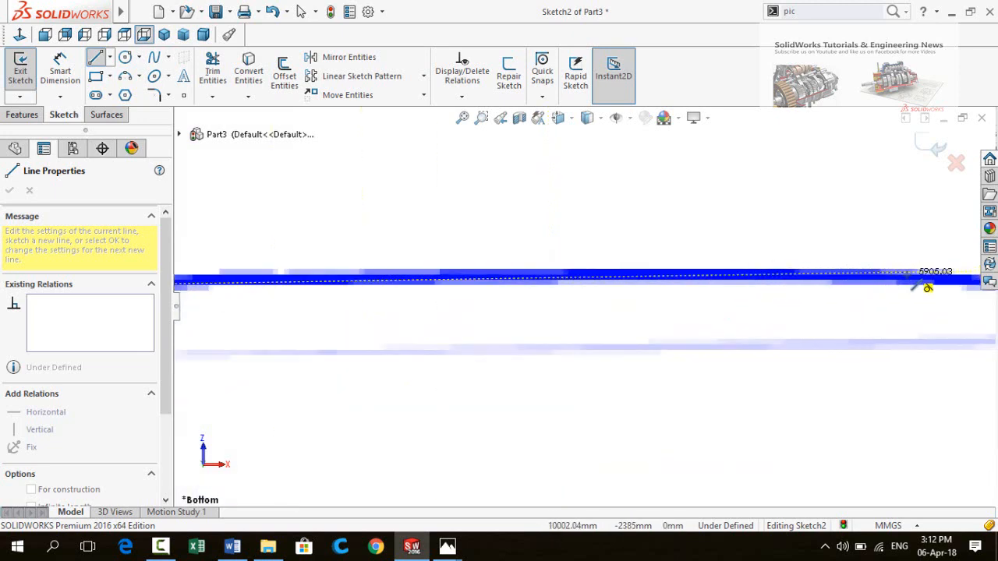
{"action": "scroll", "coordinate": [904, 279], "scroll_direction": "up", "scroll_amount": 3}
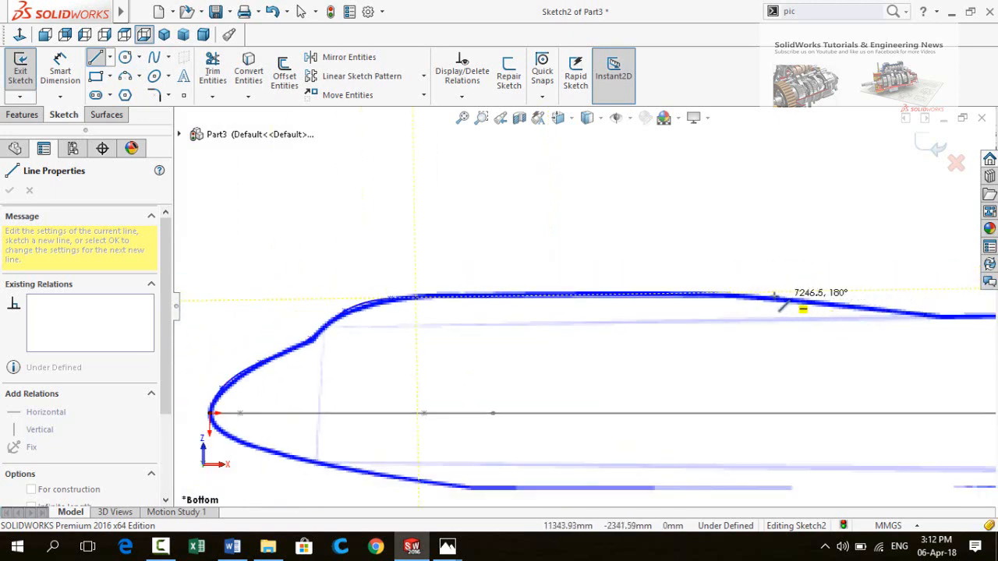
{"action": "left_click", "coordinate": [742, 298]}
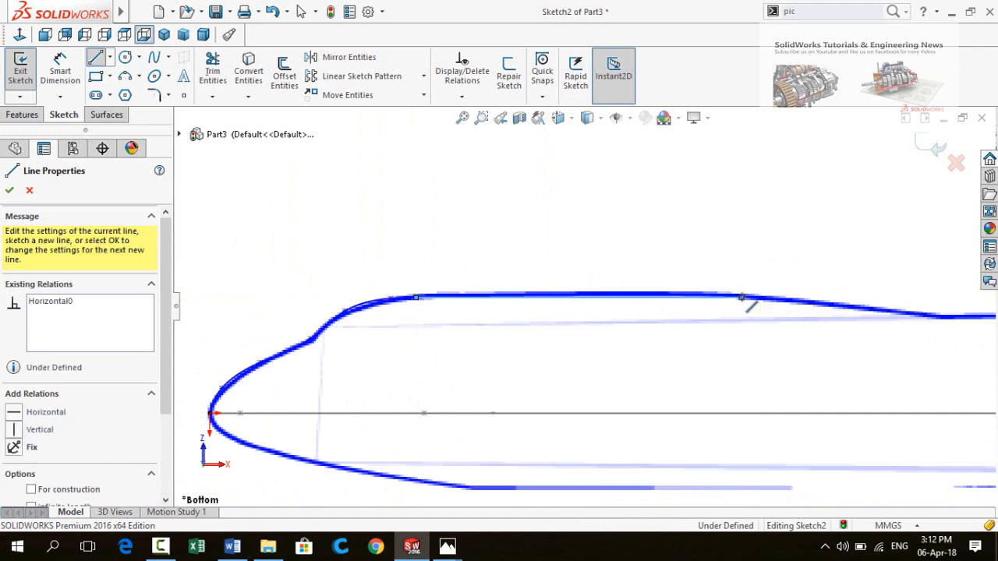
{"action": "key", "text": "Escape"}
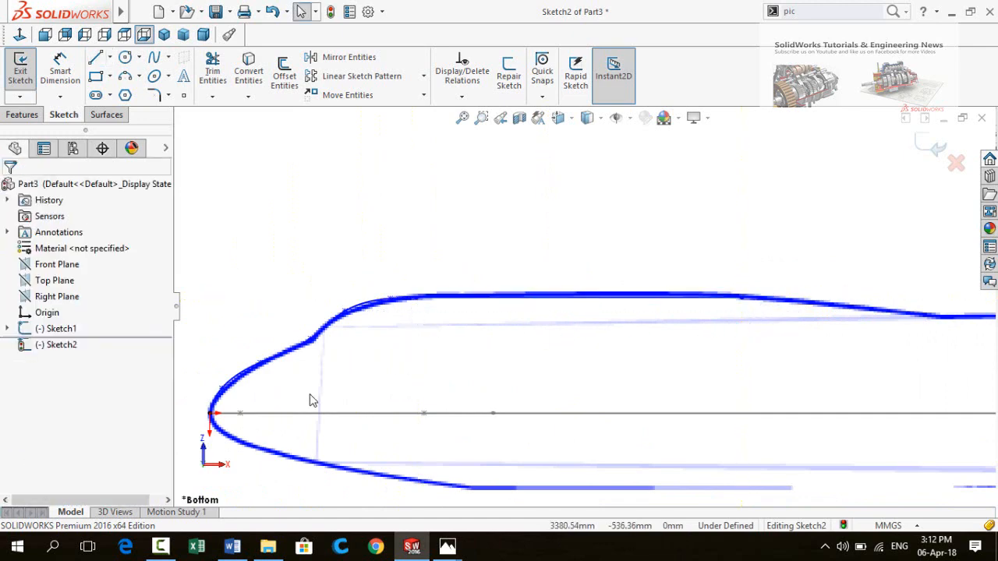
Make the upper nose spline perpendicular to the top-view outline spline where they meet at the origin
{"action": "scroll", "coordinate": [310, 400], "scroll_direction": "down", "scroll_amount": 3}
{"action": "scroll", "coordinate": [368, 382], "scroll_direction": "down", "scroll_amount": 5}
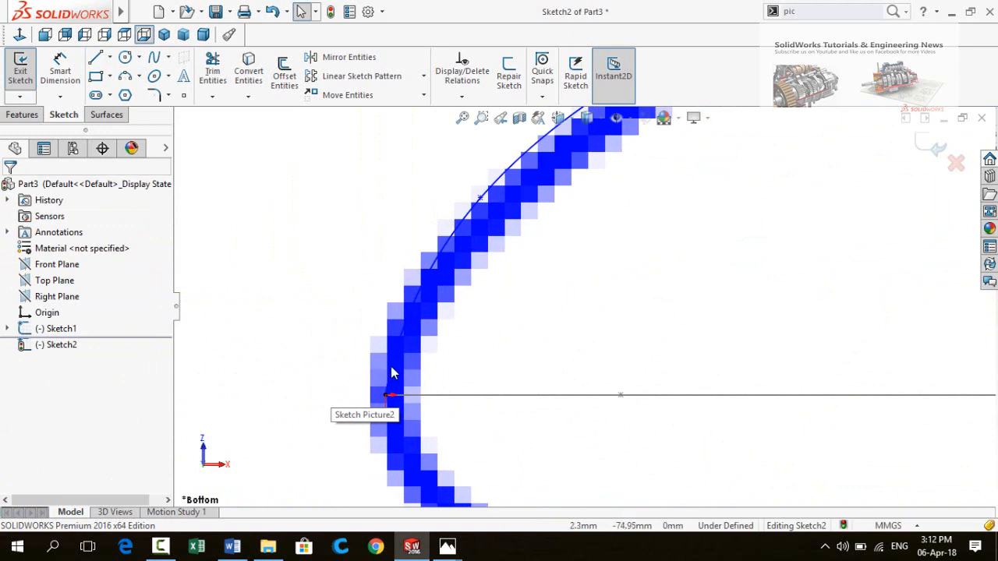
{"action": "left_click", "coordinate": [425, 396]}
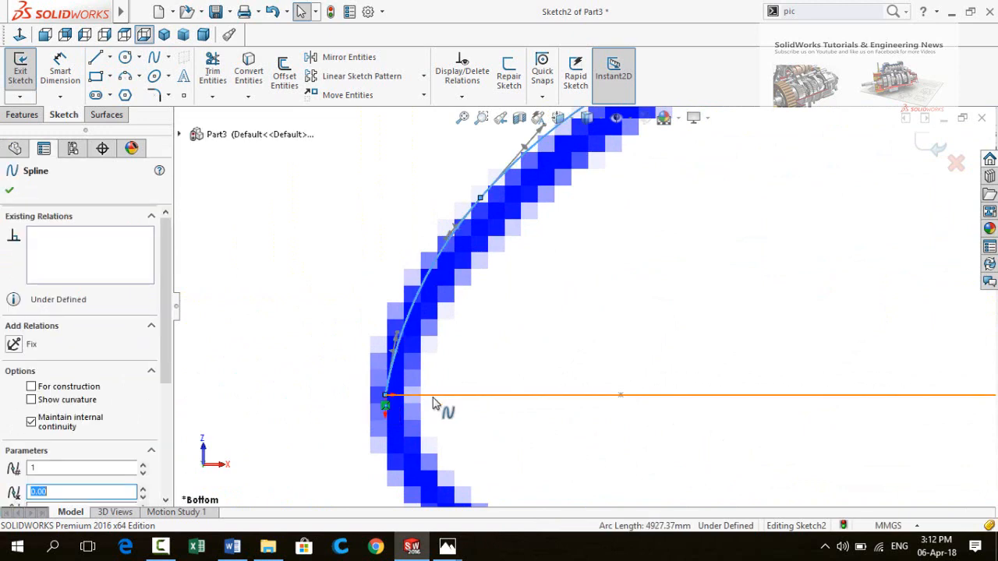
{"action": "left_click", "coordinate": [435, 399], "text": "ctrl"}
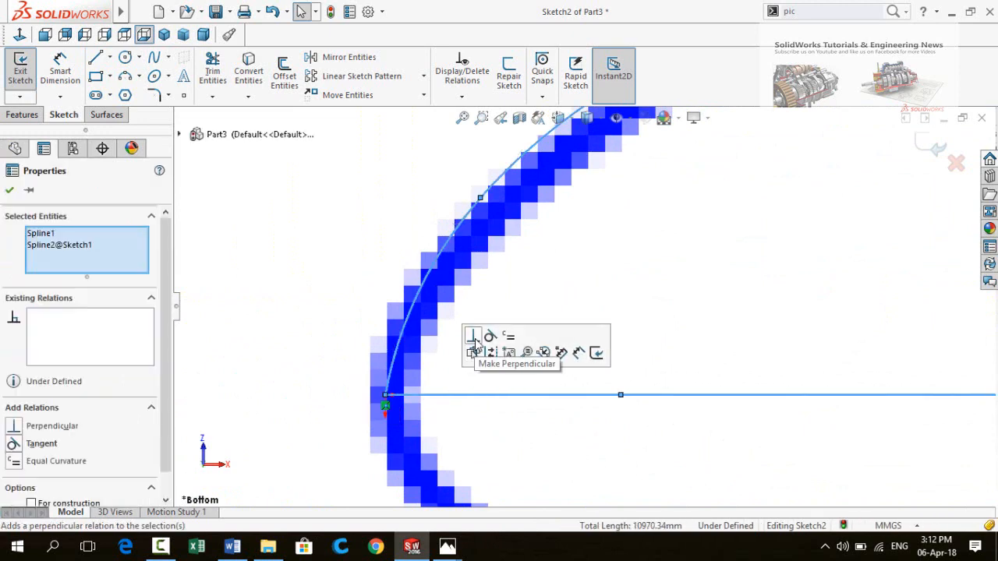
{"action": "left_click", "coordinate": [474, 343]}
{"action": "scroll", "coordinate": [396, 374], "scroll_direction": "up", "scroll_amount": 5}
{"action": "key", "text": "Escape"}
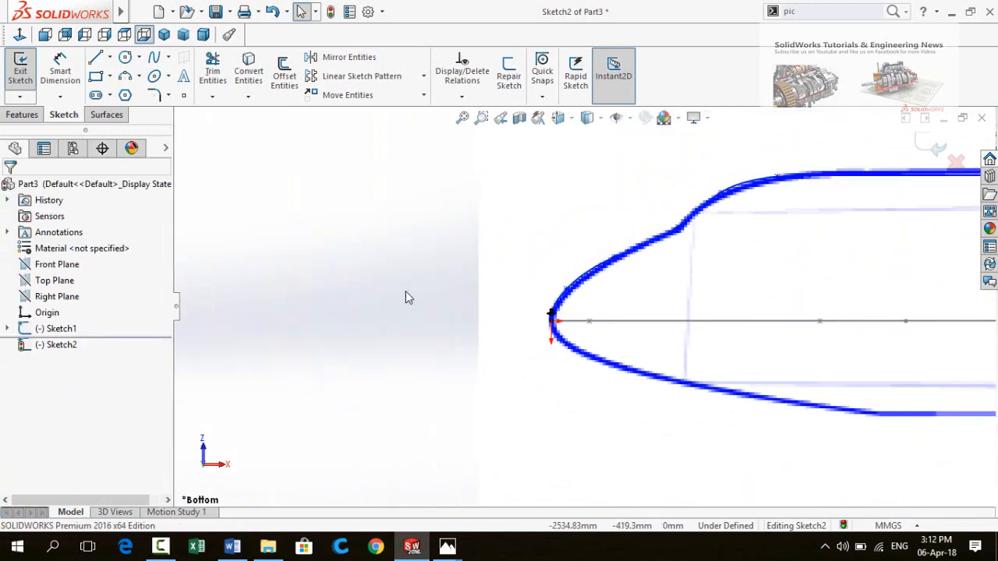
Sketch a spline from the roof line's rear end down the sloping outline to the corner at about X 14455 mm
{"action": "scroll", "coordinate": [504, 316], "scroll_direction": "up", "scroll_amount": 6}
{"action": "scroll", "coordinate": [932, 254], "scroll_direction": "down", "scroll_amount": 5}
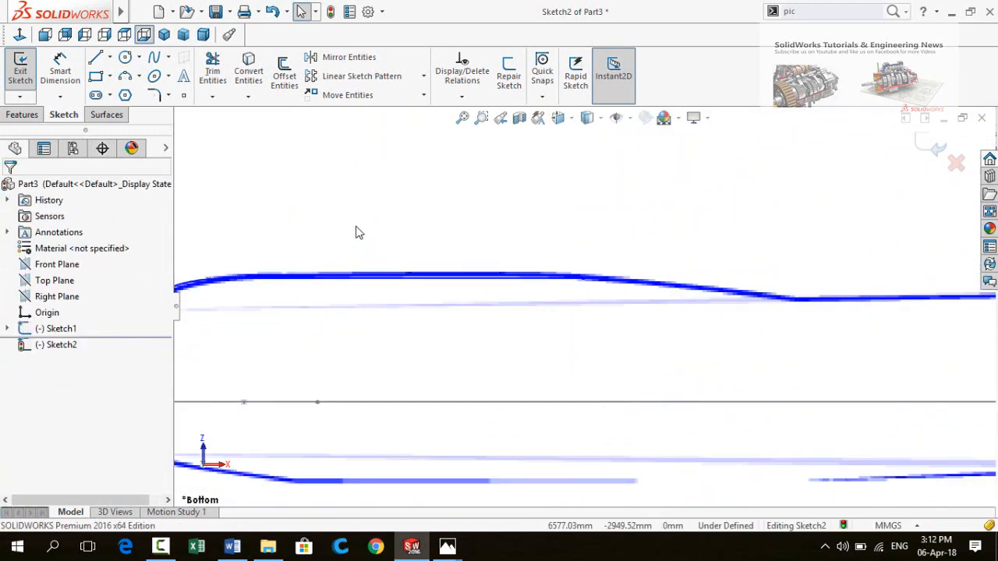
{"action": "left_click", "coordinate": [155, 59]}
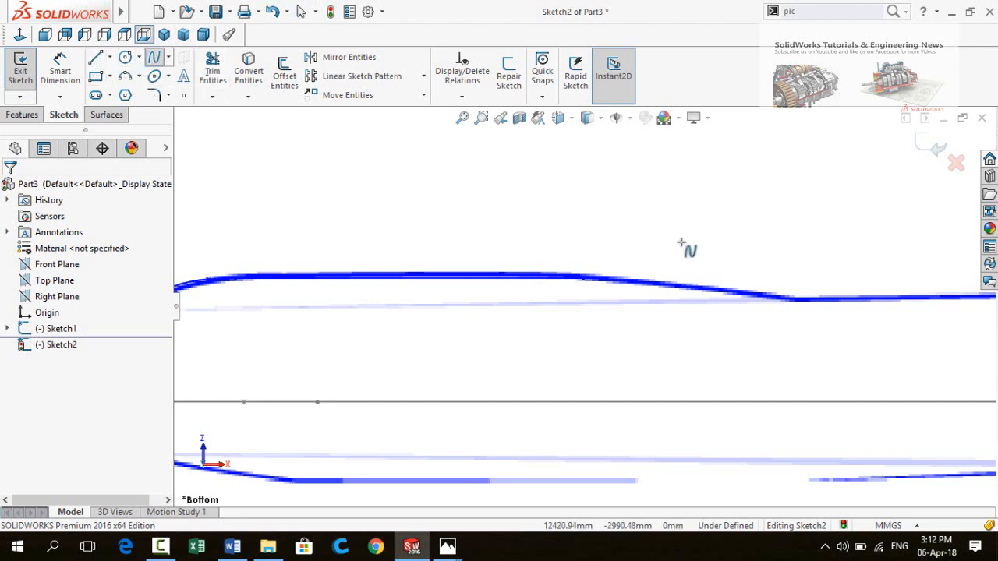
{"action": "left_click", "coordinate": [581, 278]}
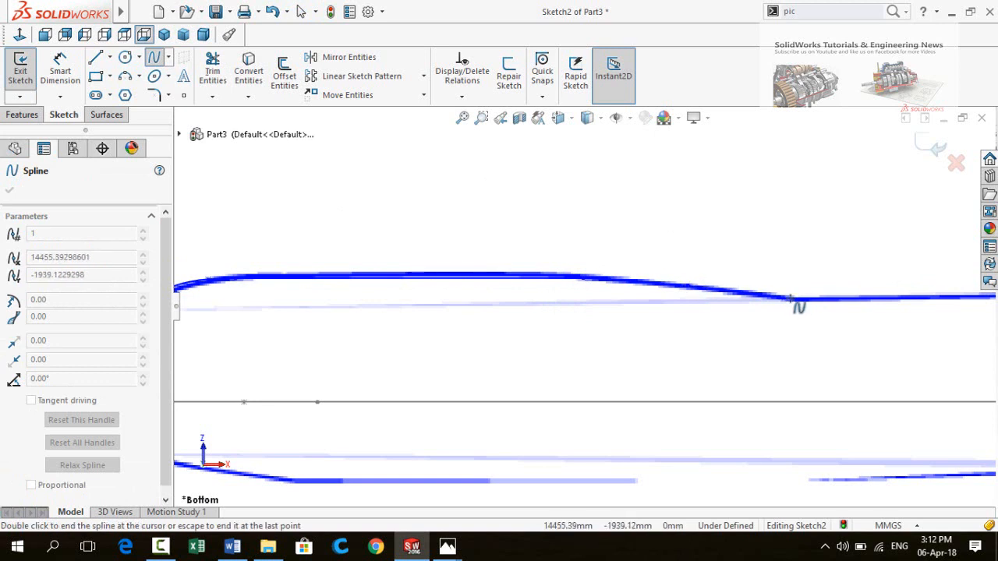
{"action": "key", "text": "Escape"}
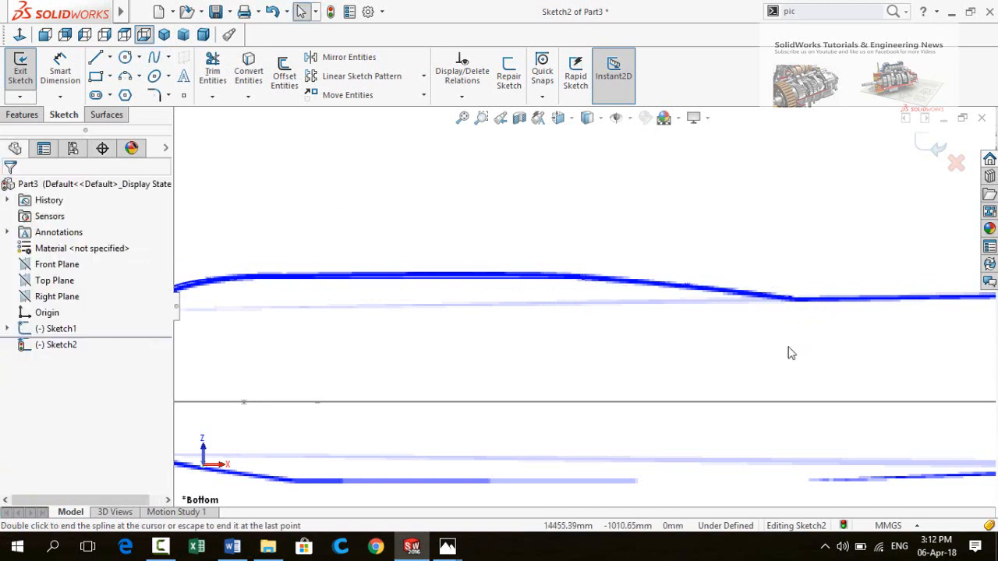
Sketch a line about 18124 mm long from the sloping spline's end along the upper fuselage edge to the tail's upper corner
{"action": "scroll", "coordinate": [737, 301], "scroll_direction": "up", "scroll_amount": 5}
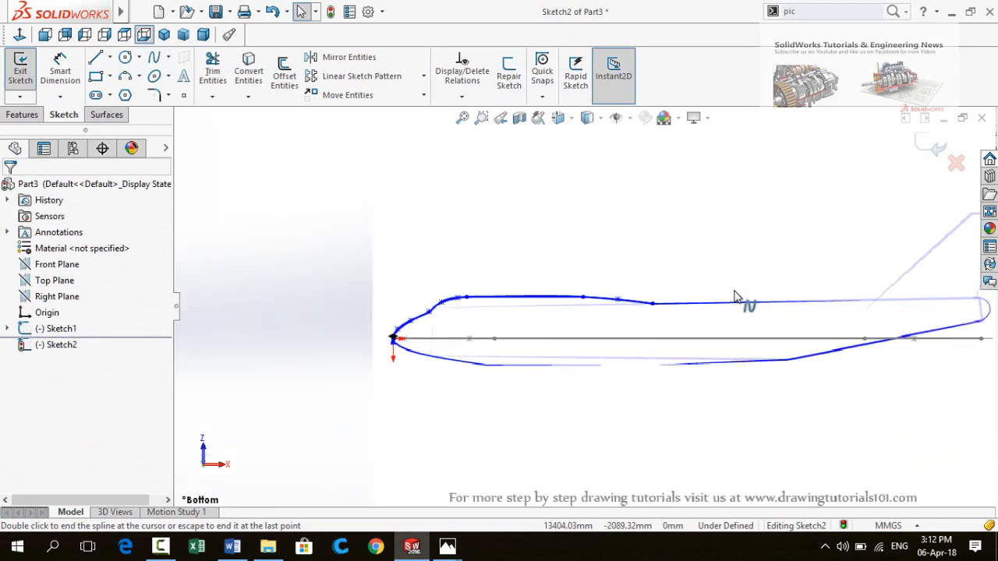
{"action": "scroll", "coordinate": [742, 303], "scroll_direction": "down", "scroll_amount": 3}
{"action": "scroll", "coordinate": [743, 303], "scroll_direction": "down", "scroll_amount": 2}
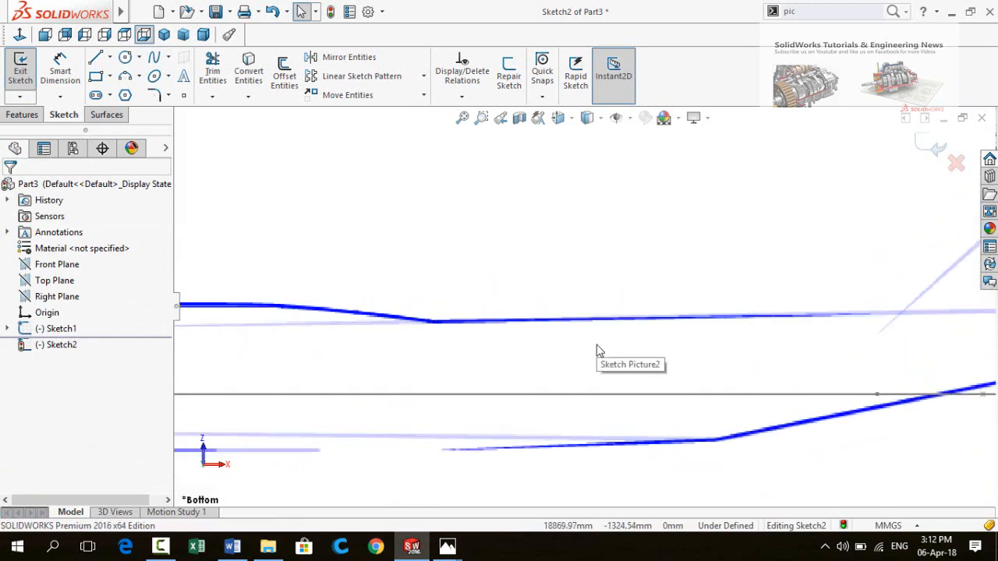
{"action": "key", "text": "l"}
{"action": "left_click", "coordinate": [433, 321]}
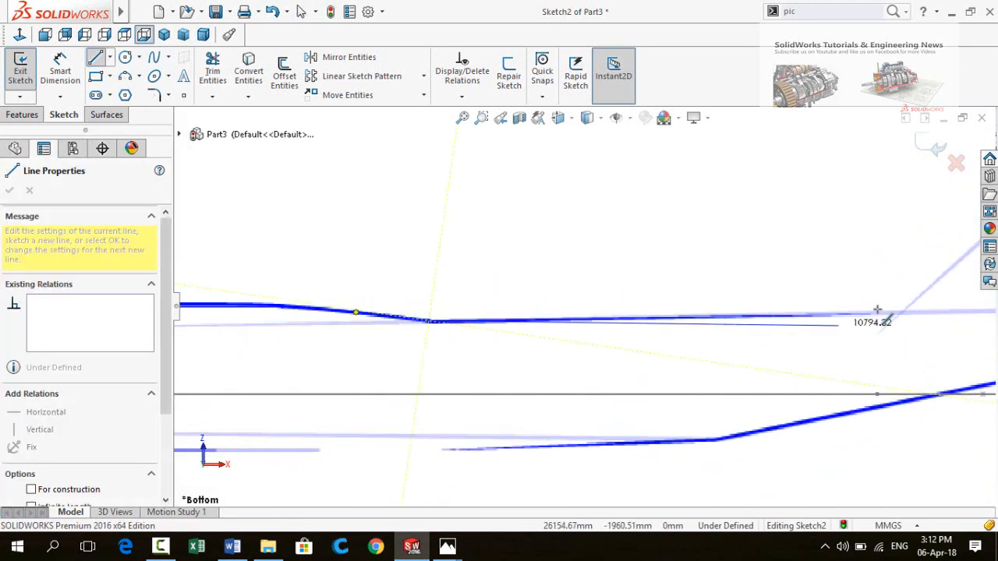
{"action": "scroll", "coordinate": [583, 308], "scroll_direction": "up", "scroll_amount": 4}
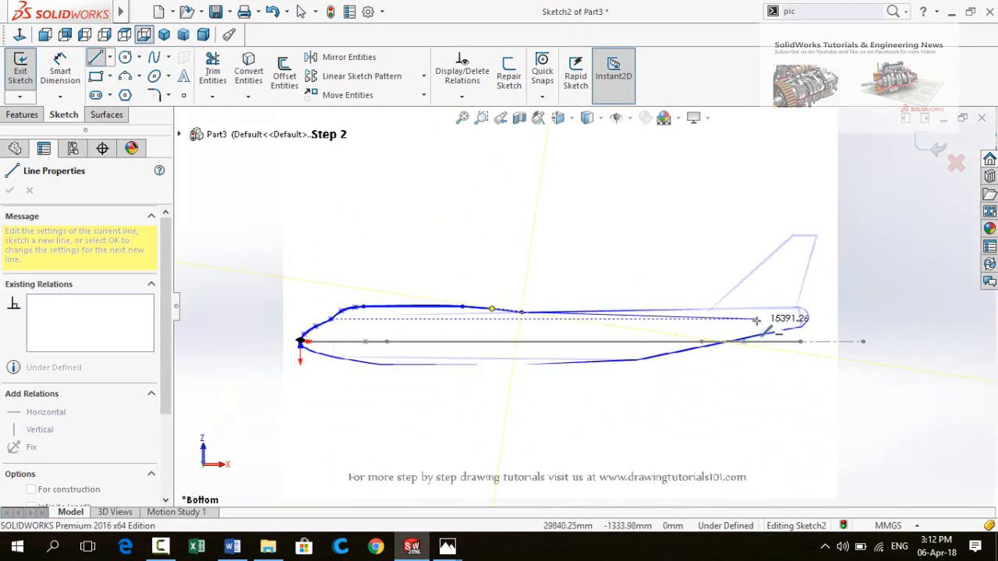
{"action": "scroll", "coordinate": [756, 320], "scroll_direction": "down", "scroll_amount": 3}
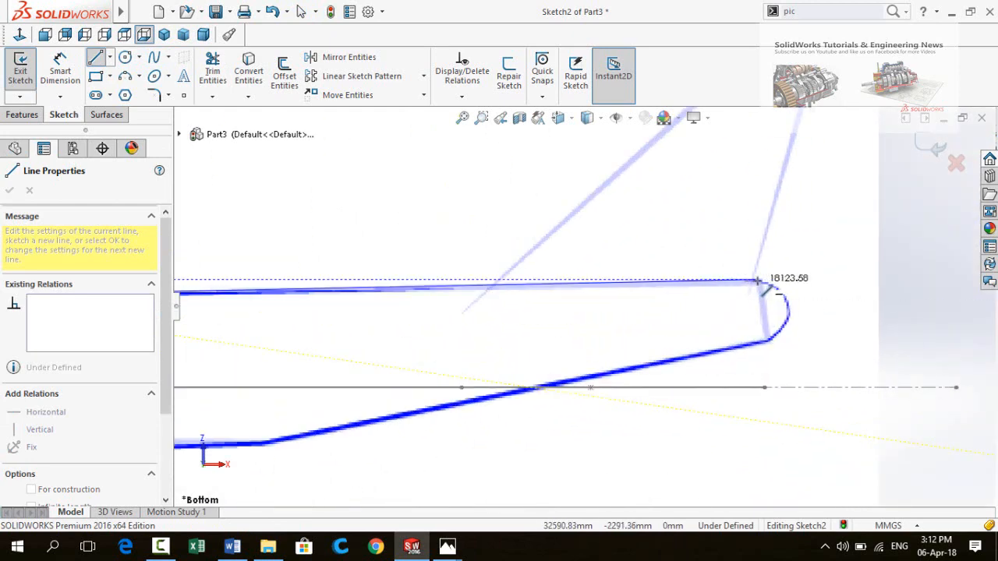
{"action": "left_click", "coordinate": [758, 281]}
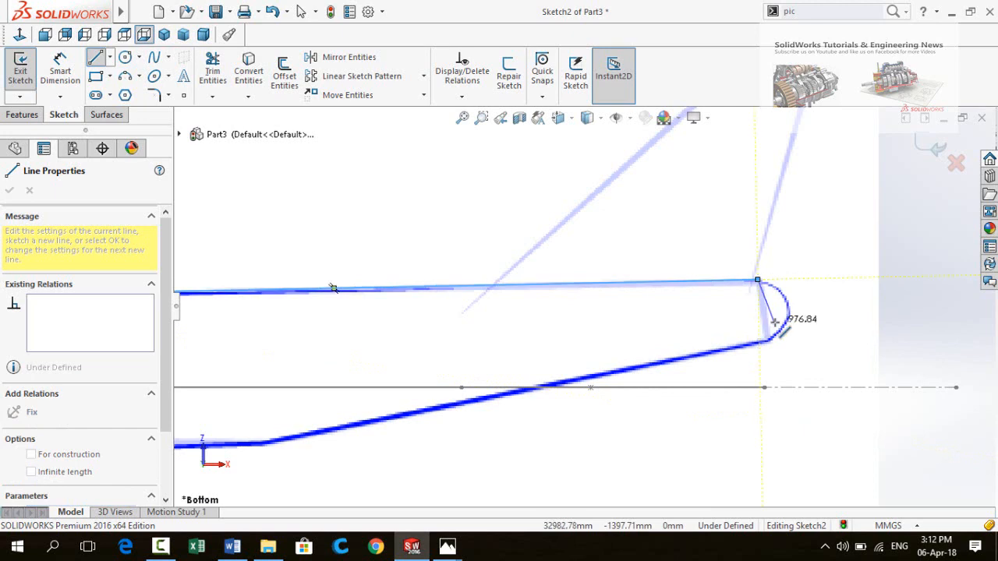
{"action": "key", "text": "Escape"}
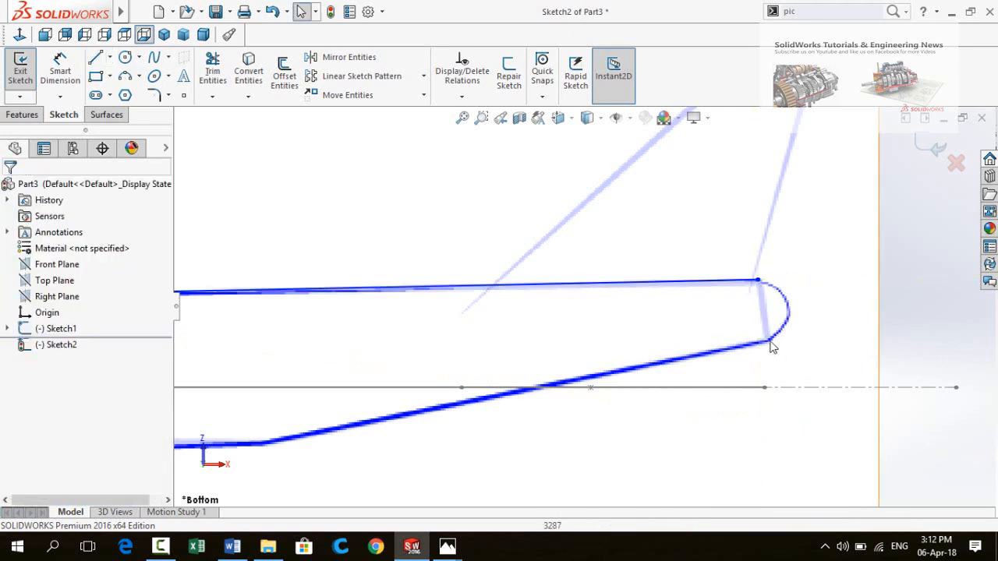
Sketch a line about 10985 mm long from the tail's lower corner along the underside to the bend at the rear belly
{"action": "key", "text": "l"}
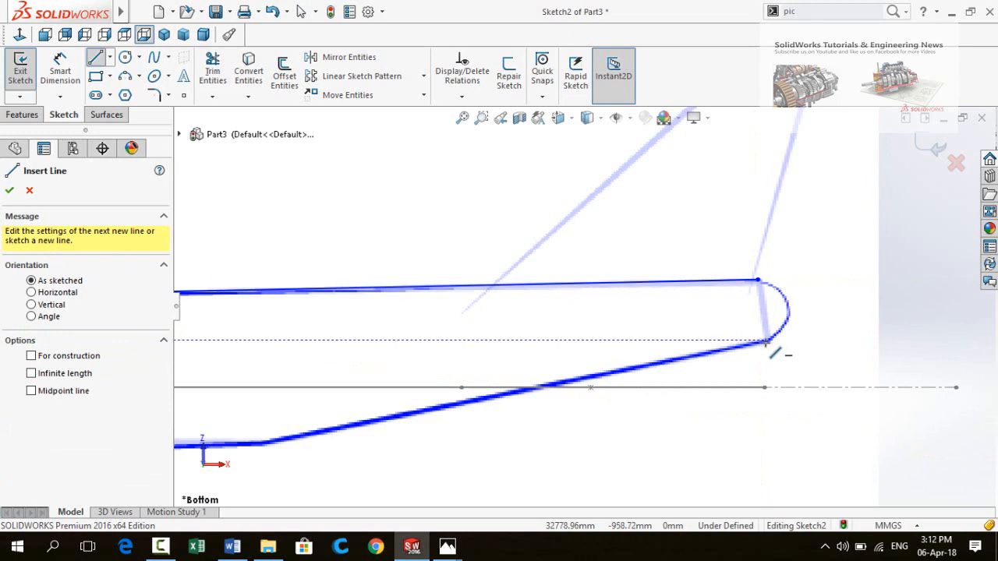
{"action": "left_click", "coordinate": [766, 341]}
{"action": "scroll", "coordinate": [602, 378], "scroll_direction": "up", "scroll_amount": 3}
{"action": "scroll", "coordinate": [397, 396], "scroll_direction": "down", "scroll_amount": 3}
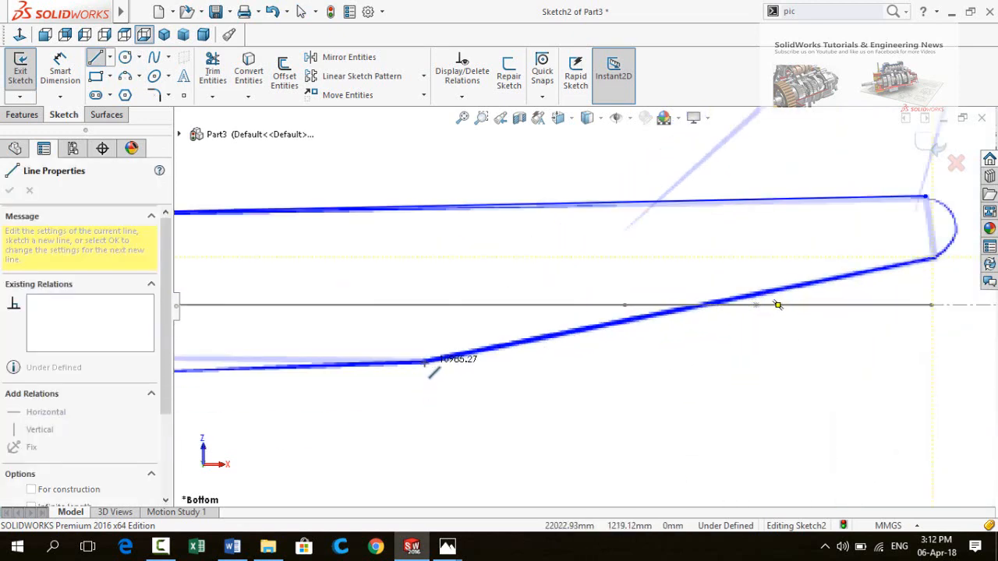
{"action": "left_click", "coordinate": [425, 363]}
Continue with a belly line about 16737 mm long, running forward to where the lower nose curve begins
{"action": "scroll", "coordinate": [390, 333], "scroll_direction": "up", "scroll_amount": 3}
{"action": "scroll", "coordinate": [367, 330], "scroll_direction": "down", "scroll_amount": 3}
{"action": "scroll", "coordinate": [364, 340], "scroll_direction": "up", "scroll_amount": 3}
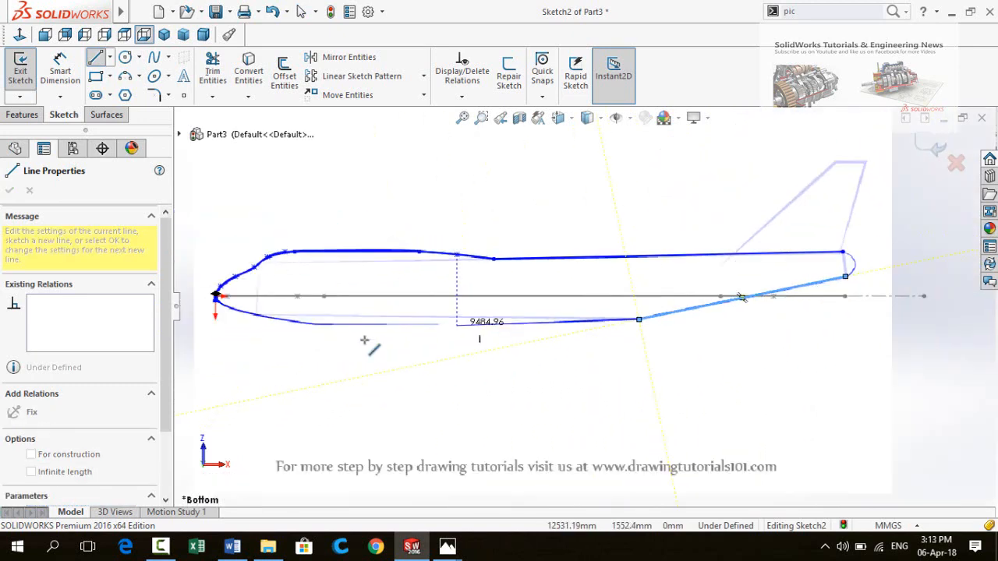
{"action": "scroll", "coordinate": [364, 340], "scroll_direction": "down", "scroll_amount": 4}
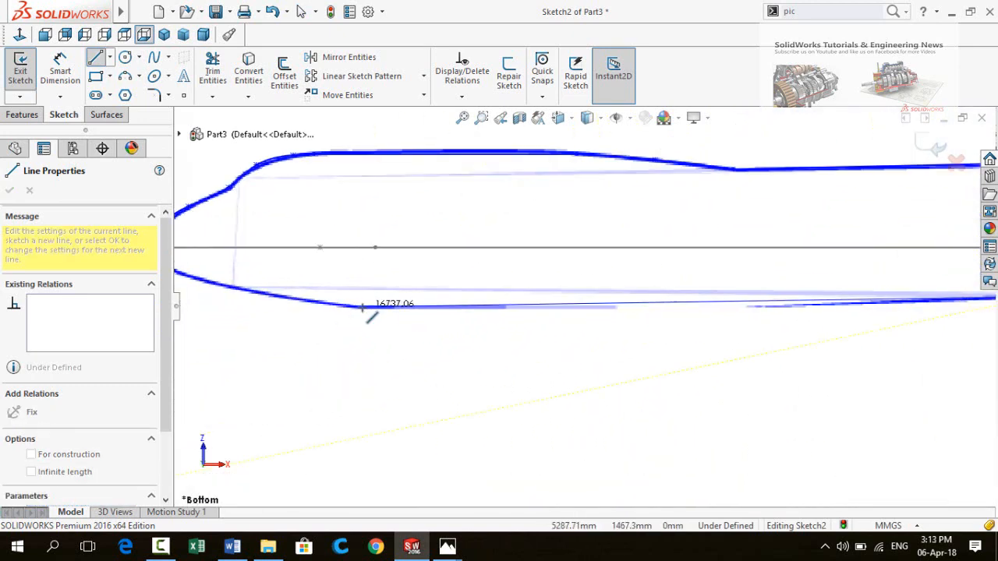
{"action": "key", "text": "Escape"}
{"action": "scroll", "coordinate": [330, 325], "scroll_direction": "up", "scroll_amount": 2}
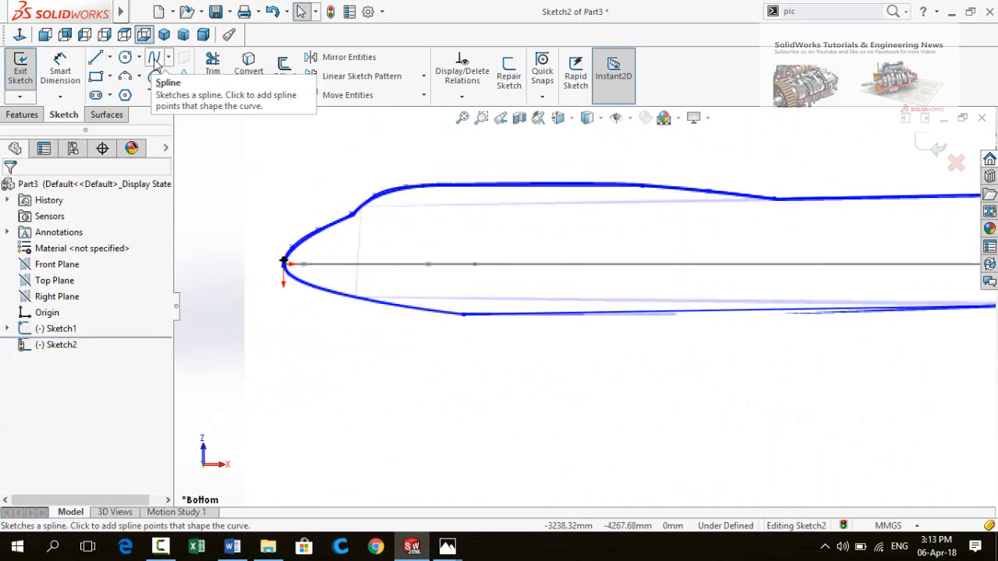
Sketch a multi-point spline from the belly line's front end along the lower nose outline to the origin
{"action": "left_click", "coordinate": [154, 66]}
{"action": "scroll", "coordinate": [489, 315], "scroll_direction": "down", "scroll_amount": 1}
{"action": "scroll", "coordinate": [466, 313], "scroll_direction": "down", "scroll_amount": 2}
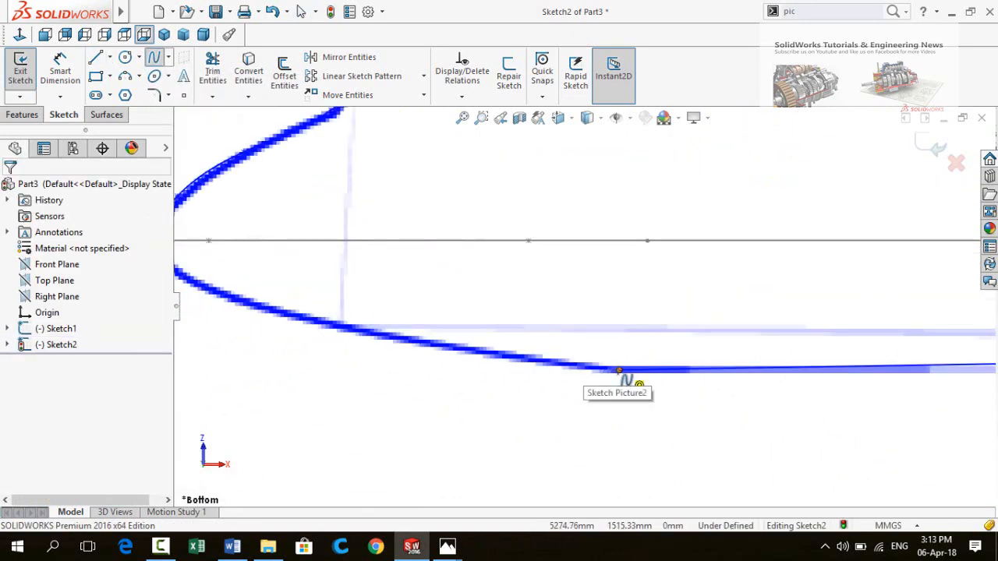
{"action": "left_click", "coordinate": [369, 297]}
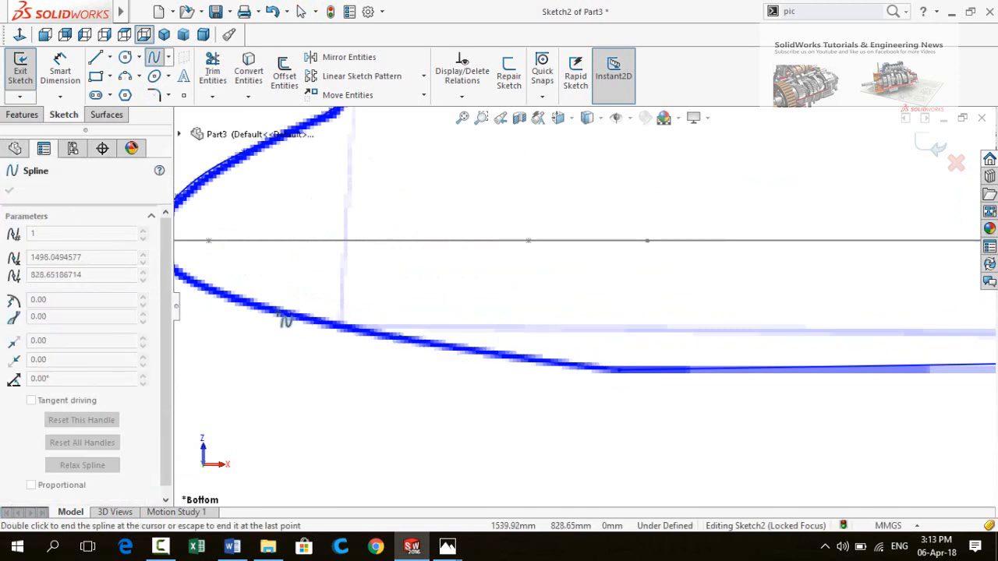
{"action": "scroll", "coordinate": [265, 312], "scroll_direction": "up", "scroll_amount": 3}
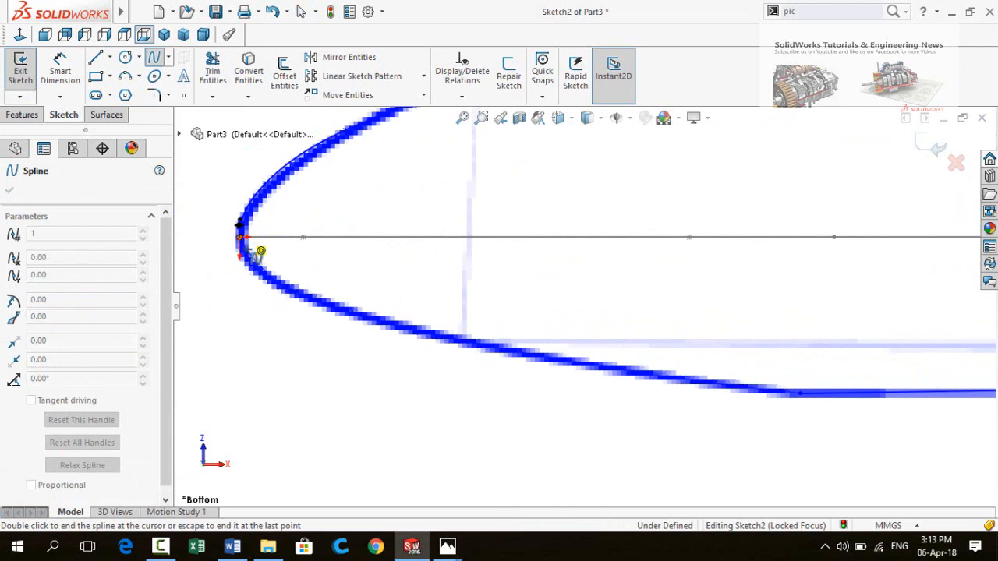
{"action": "left_click", "coordinate": [246, 250]}
{"action": "key", "text": "Escape"}
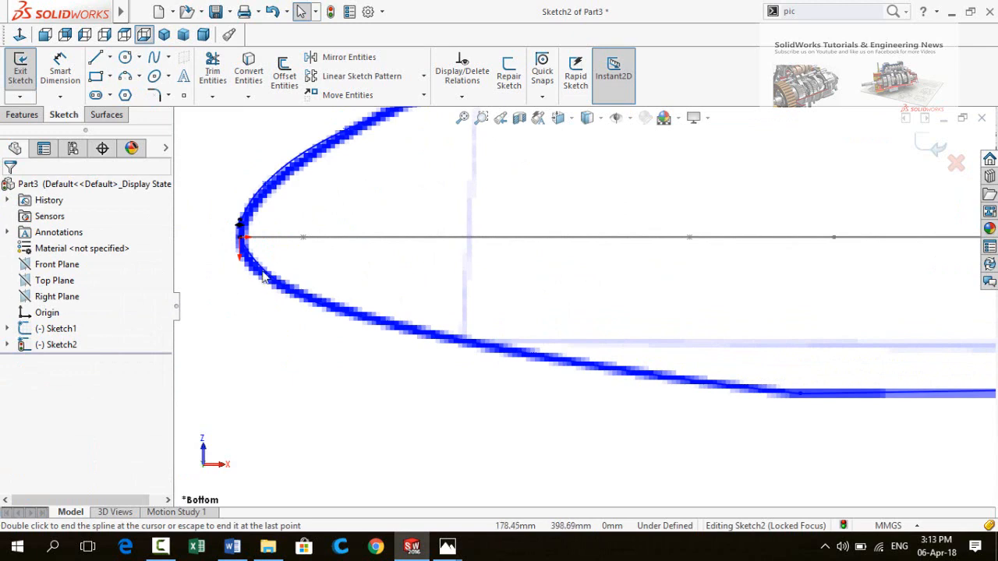
Make the lower nose spline perpendicular to the top-view sketch's centerline at the origin
{"action": "scroll", "coordinate": [272, 248], "scroll_direction": "down", "scroll_amount": 2}
{"action": "left_click", "coordinate": [287, 242]}
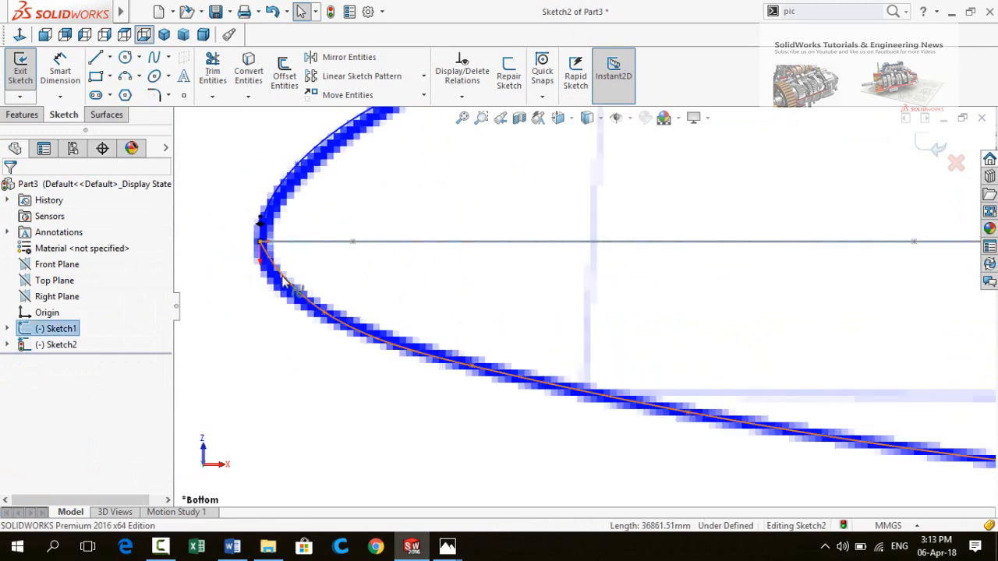
{"action": "left_click", "coordinate": [285, 282]}
{"action": "left_click", "coordinate": [296, 243], "text": "ctrl"}
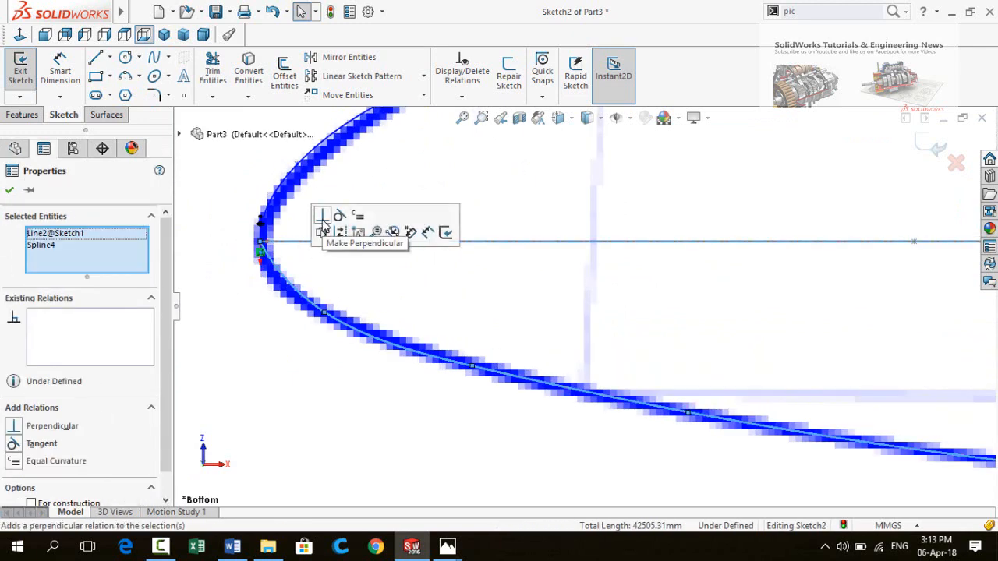
{"action": "left_click", "coordinate": [322, 219]}
{"action": "scroll", "coordinate": [323, 312], "scroll_direction": "up", "scroll_amount": 4}
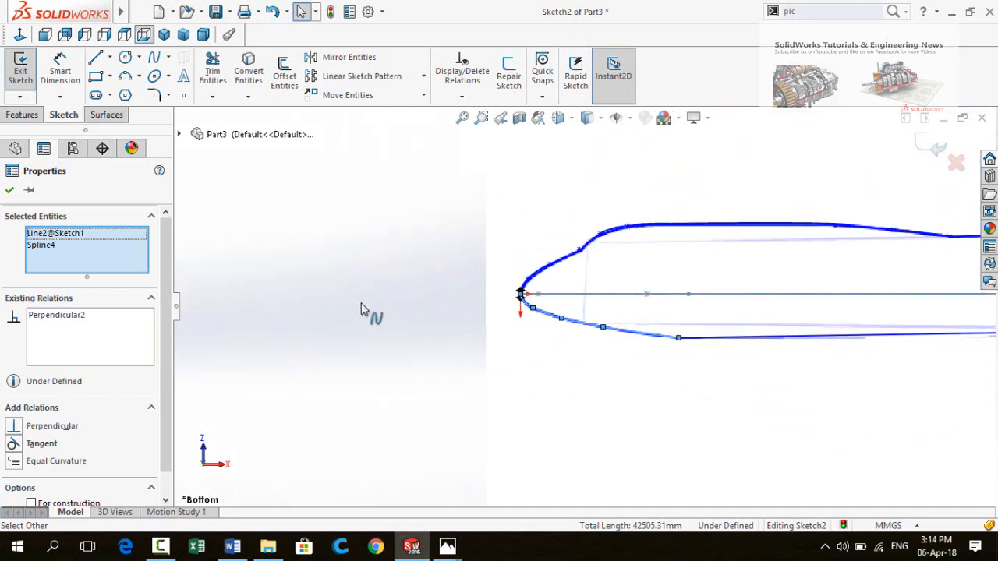
{"action": "left_click", "coordinate": [428, 294]}
Exit the completed side-view sketch and suppress its sketch picture
{"action": "scroll", "coordinate": [429, 288], "scroll_direction": "up", "scroll_amount": 5}
{"action": "scroll", "coordinate": [844, 290], "scroll_direction": "down", "scroll_amount": 3}
{"action": "scroll", "coordinate": [807, 310], "scroll_direction": "up", "scroll_amount": 3}
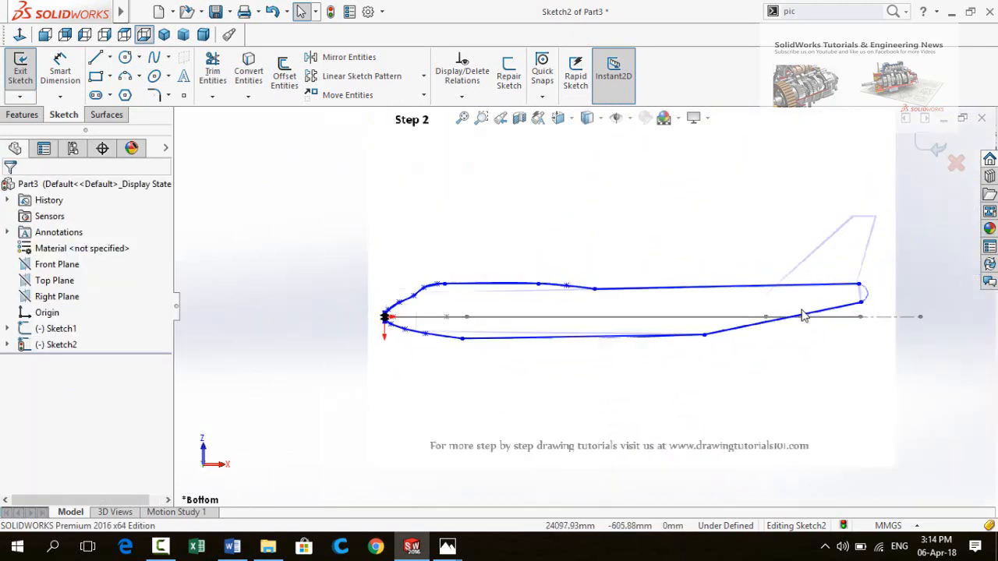
{"action": "scroll", "coordinate": [686, 304], "scroll_direction": "down", "scroll_amount": 2}
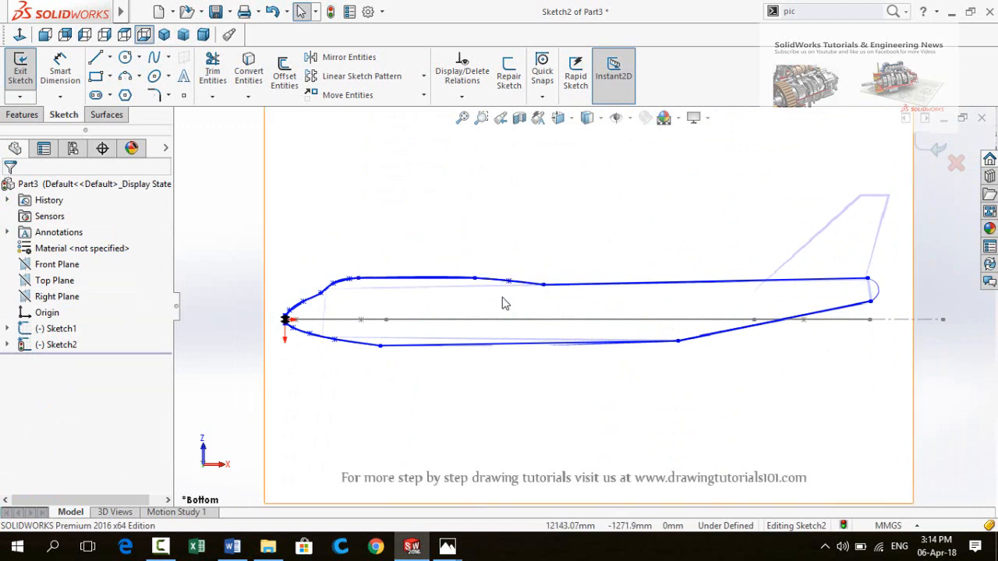
{"action": "scroll", "coordinate": [676, 309], "scroll_direction": "up", "scroll_amount": 2}
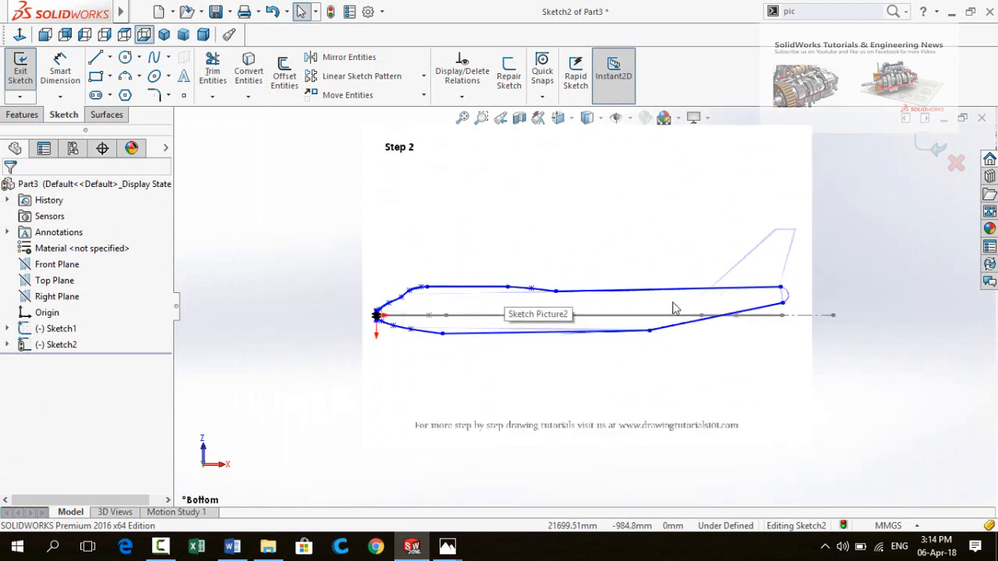
{"action": "left_click", "coordinate": [932, 148]}
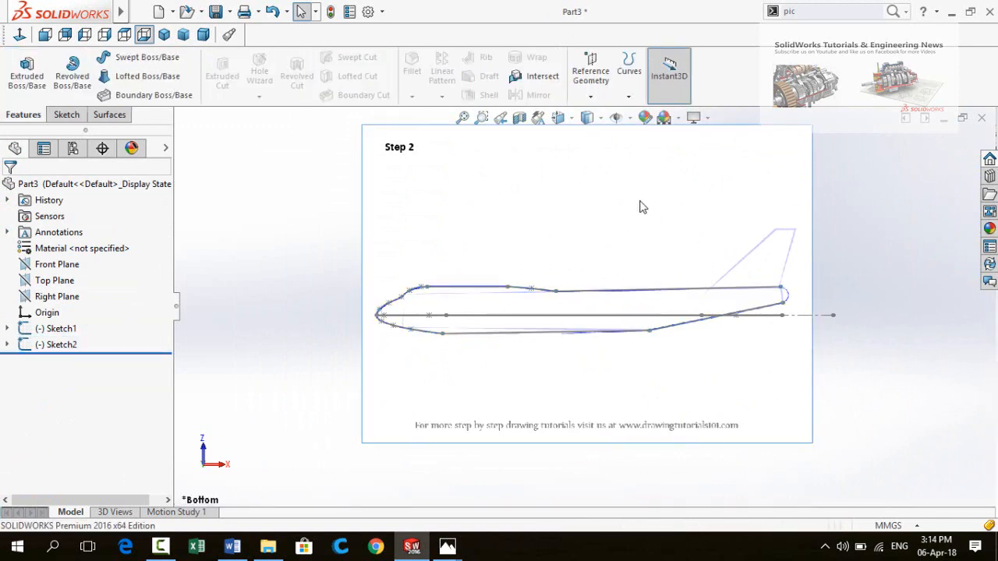
{"action": "right_click", "coordinate": [641, 205]}
{"action": "left_click", "coordinate": [686, 356]}
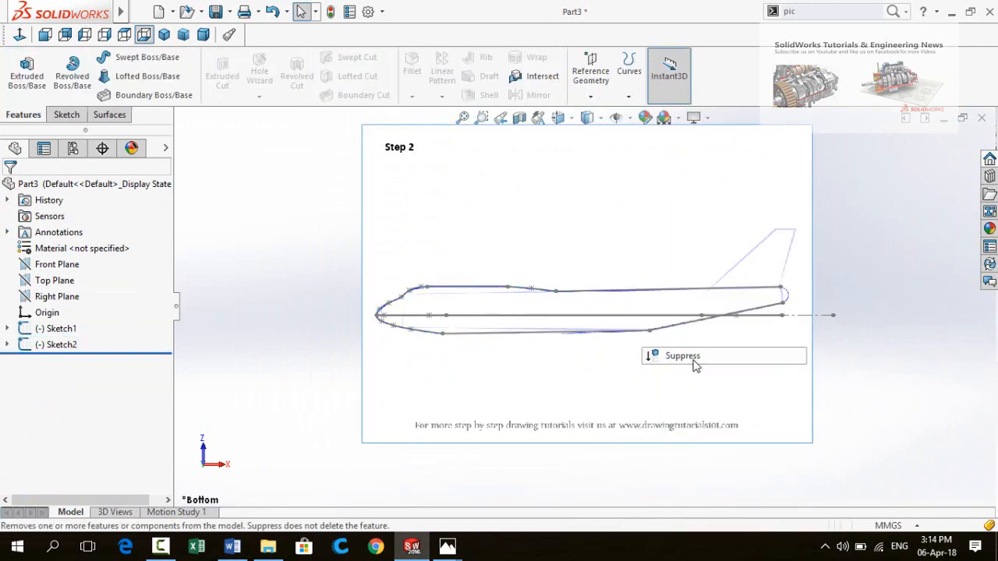
Create a sketch-on-sketch projected curve from the top-view outline Sketch1 and the side-view outline Sketch2
{"action": "mouse_move", "coordinate": [530, 236]}
{"action": "middle_mouse_down"}
{"action": "mouse_move", "coordinate": [520, 316]}
{"action": "mouse_move", "coordinate": [465, 381]}
{"action": "mouse_move", "coordinate": [472, 340]}
{"action": "mouse_move", "coordinate": [568, 274]}
{"action": "mouse_move", "coordinate": [553, 267]}
{"action": "mouse_move", "coordinate": [552, 206]}
{"action": "mouse_move", "coordinate": [550, 292]}
{"action": "mouse_move", "coordinate": [507, 265]}
{"action": "mouse_move", "coordinate": [514, 225]}
{"action": "mouse_move", "coordinate": [495, 285]}
{"action": "mouse_move", "coordinate": [526, 332]}
{"action": "mouse_move", "coordinate": [519, 286]}
{"action": "mouse_move", "coordinate": [540, 310]}
{"action": "mouse_move", "coordinate": [517, 289]}
{"action": "mouse_move", "coordinate": [528, 274]}
{"action": "middle_mouse_up"}
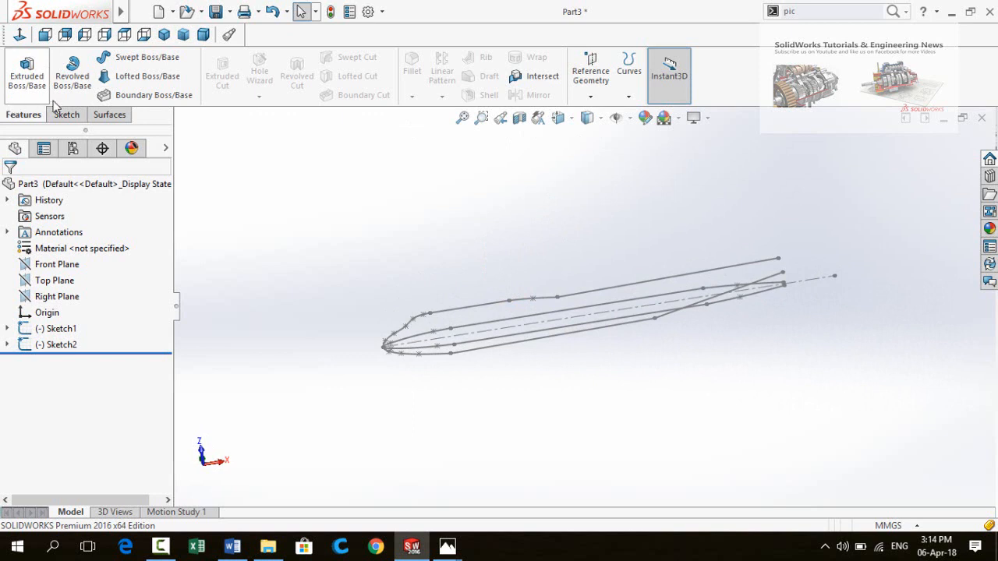
{"action": "left_click", "coordinate": [635, 78]}
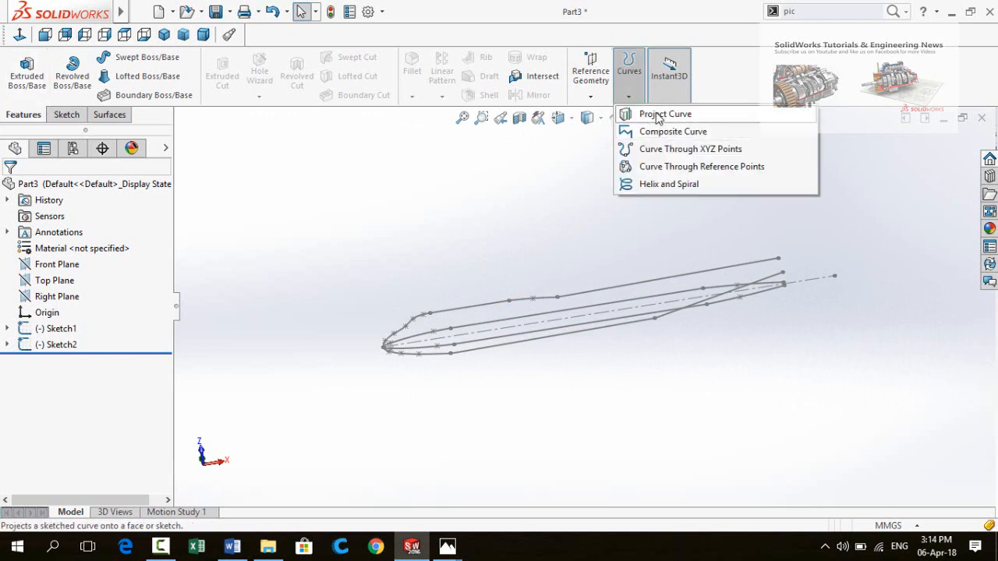
{"action": "left_click", "coordinate": [654, 116]}
{"action": "middle_click_drag", "start_coordinate": [519, 196], "coordinate": [528, 234]}
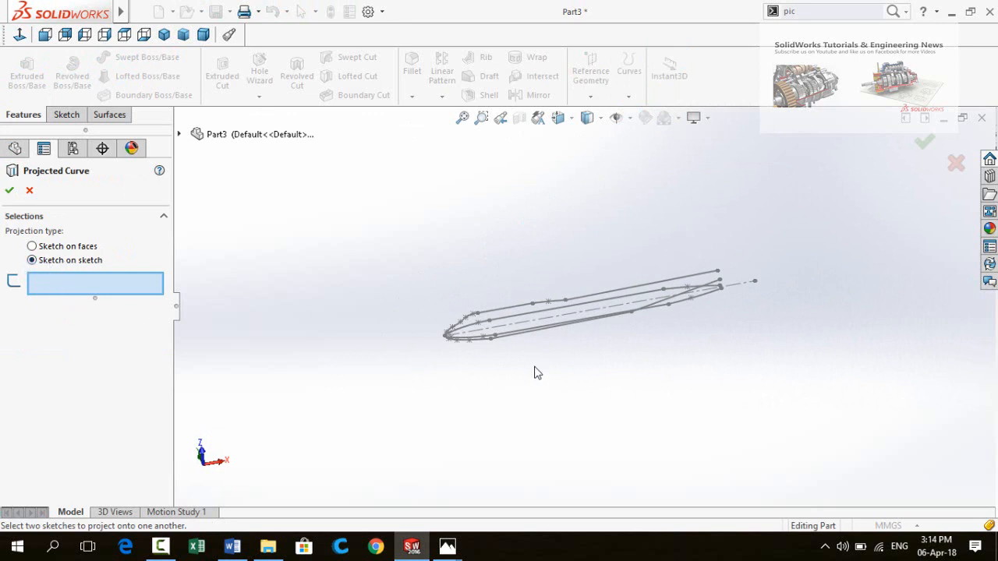
{"action": "mouse_move", "coordinate": [535, 372]}
{"action": "middle_mouse_down"}
{"action": "mouse_move", "coordinate": [537, 403]}
{"action": "mouse_move", "coordinate": [524, 376]}
{"action": "middle_mouse_up"}
{"action": "scroll", "coordinate": [530, 350], "scroll_direction": "down", "scroll_amount": 3}
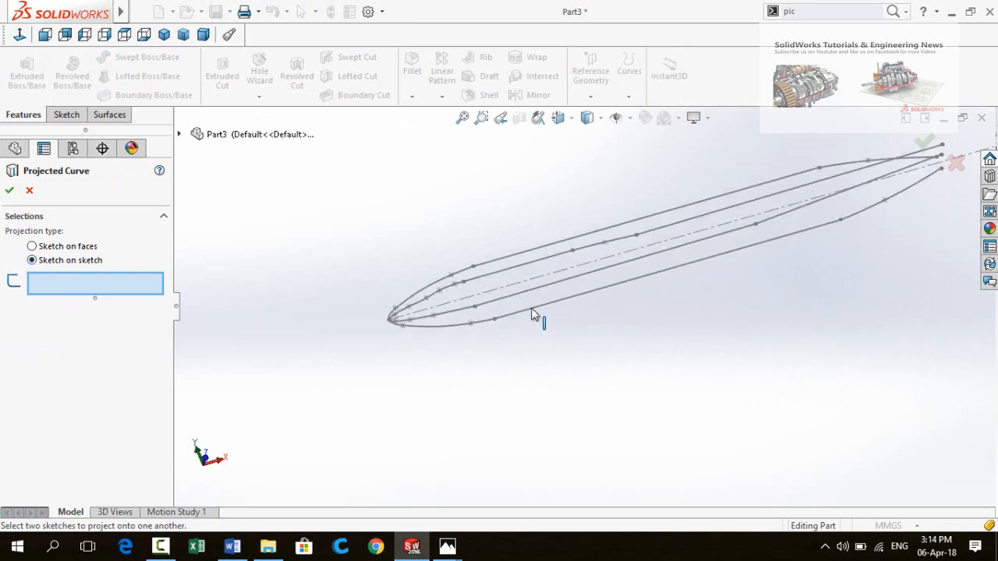
{"action": "left_click", "coordinate": [534, 314]}
{"action": "left_click", "coordinate": [521, 272]}
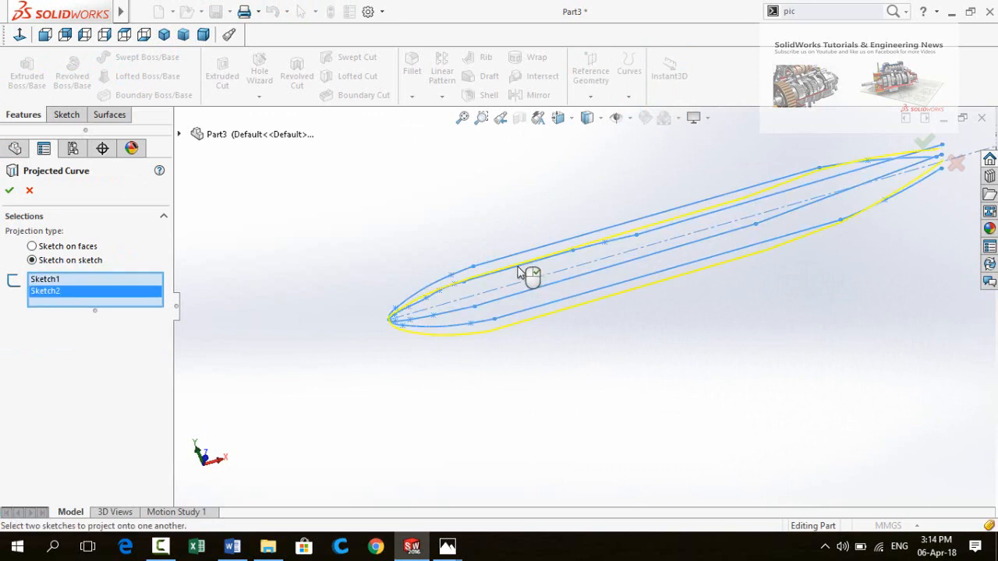
{"action": "mouse_move", "coordinate": [560, 369]}
{"action": "middle_mouse_down"}
{"action": "mouse_move", "coordinate": [530, 208]}
{"action": "mouse_move", "coordinate": [530, 219]}
{"action": "middle_mouse_up"}
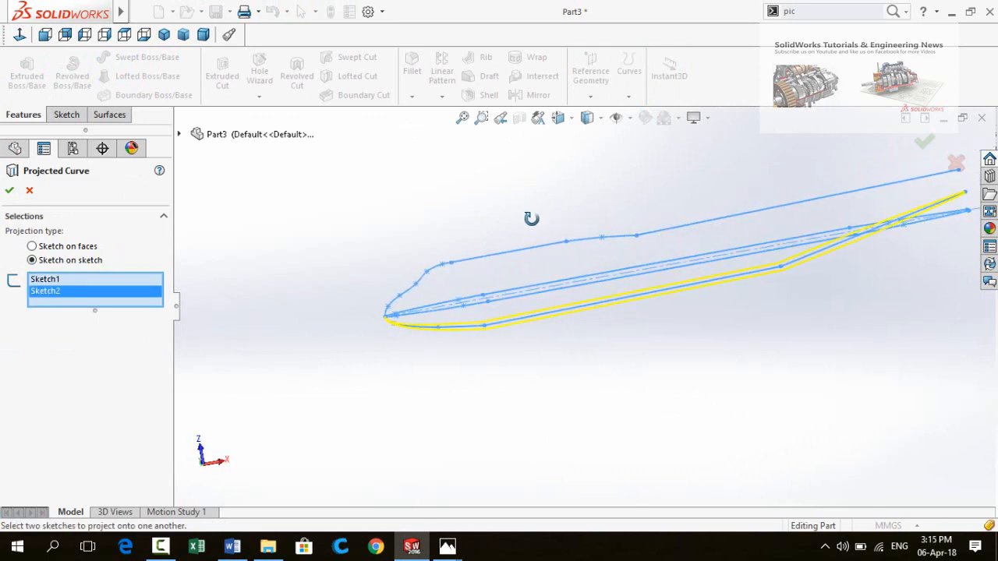
{"action": "left_click", "coordinate": [9, 192]}
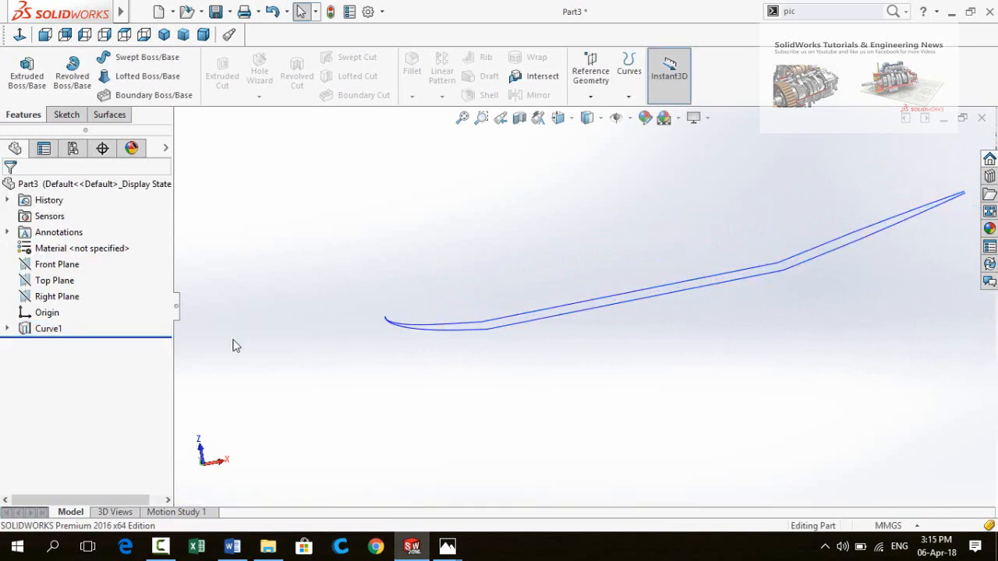
Expand the projected curve in the feature tree and show both of its absorbed sketches, Sketch2 and Sketch1
{"action": "left_click", "coordinate": [7, 330]}
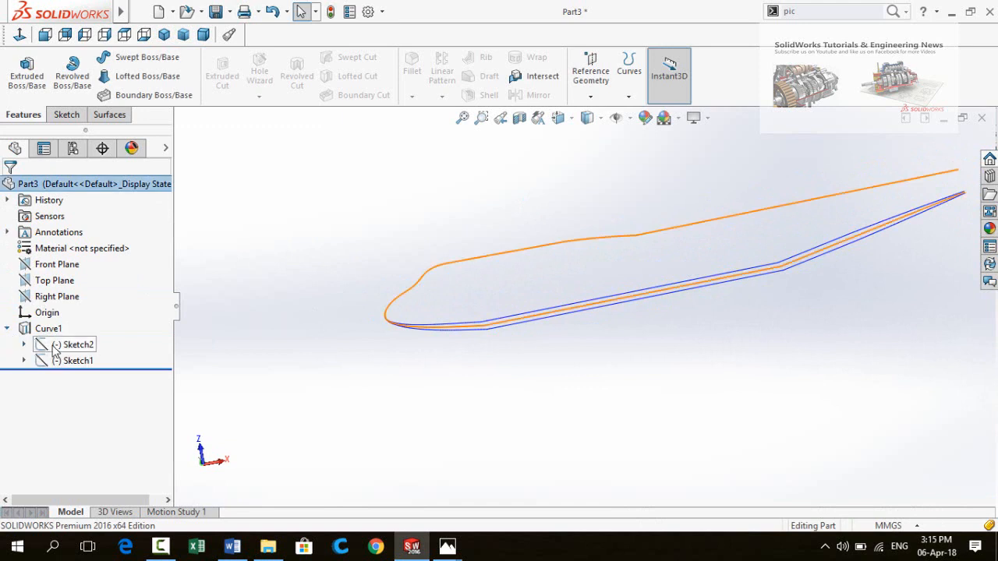
{"action": "left_click", "coordinate": [56, 347]}
{"action": "left_click", "coordinate": [64, 326]}
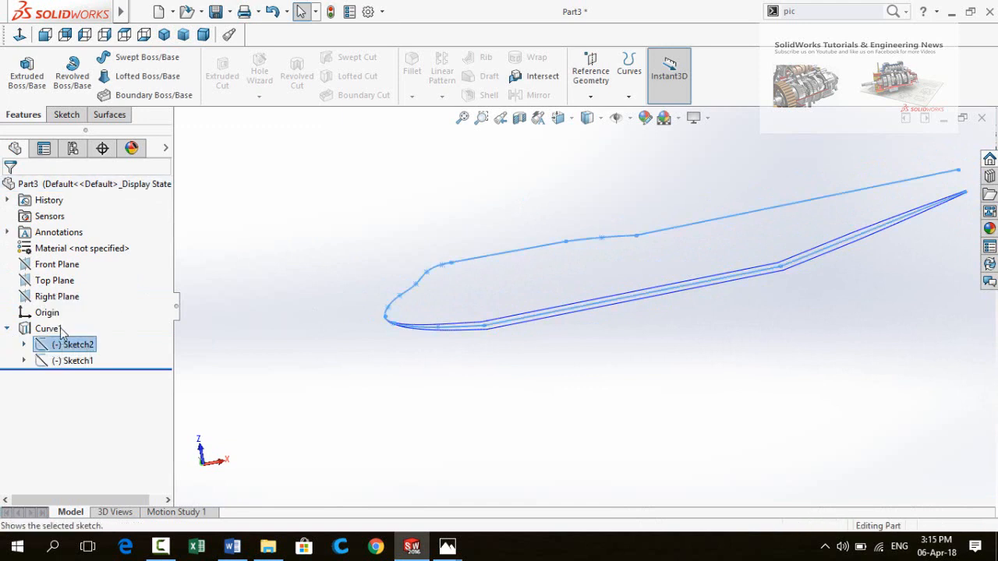
{"action": "left_click", "coordinate": [72, 361]}
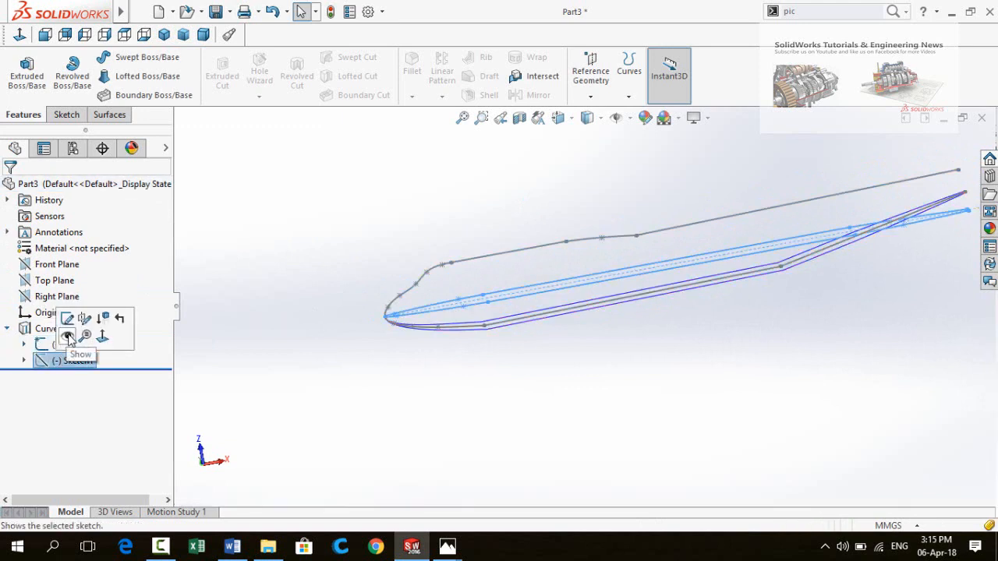
{"action": "left_click", "coordinate": [68, 337]}
Create a reference plane parallel to the Right Plane through the upper nose spline's first point after the origin
{"action": "scroll", "coordinate": [361, 280], "scroll_direction": "down", "scroll_amount": 2}
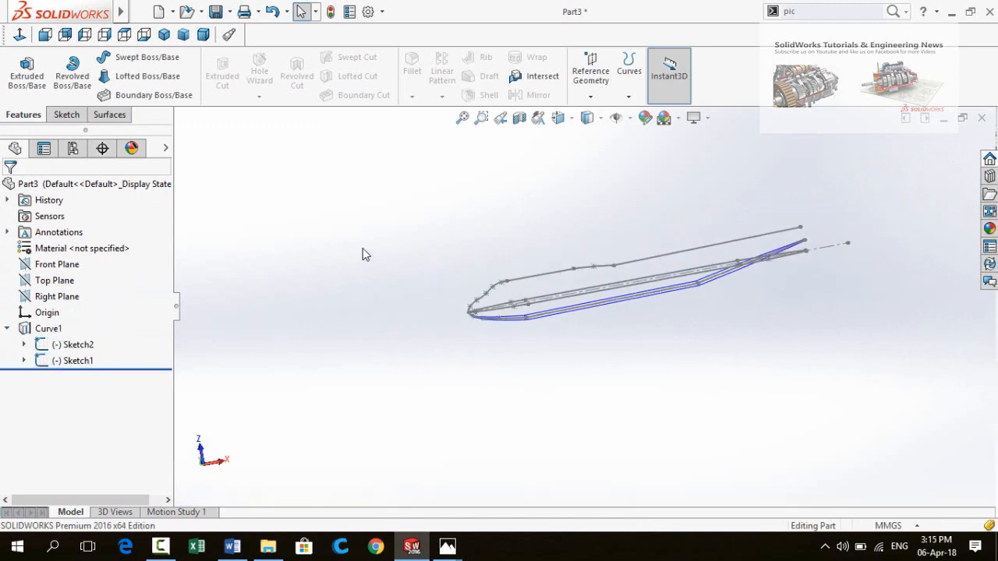
{"action": "mouse_move", "coordinate": [526, 248]}
{"action": "middle_mouse_down"}
{"action": "mouse_move", "coordinate": [573, 329]}
{"action": "mouse_move", "coordinate": [541, 317]}
{"action": "mouse_move", "coordinate": [528, 243]}
{"action": "mouse_move", "coordinate": [559, 289]}
{"action": "mouse_move", "coordinate": [544, 276]}
{"action": "mouse_move", "coordinate": [495, 298]}
{"action": "mouse_move", "coordinate": [454, 246]}
{"action": "mouse_move", "coordinate": [457, 198]}
{"action": "mouse_move", "coordinate": [460, 243]}
{"action": "mouse_move", "coordinate": [474, 260]}
{"action": "middle_mouse_up"}
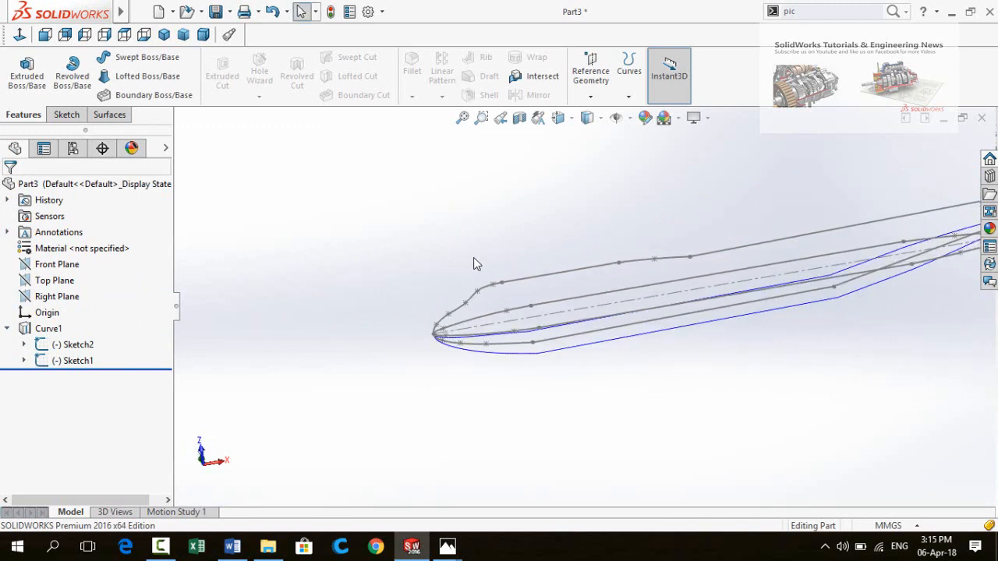
{"action": "scroll", "coordinate": [597, 225], "scroll_direction": "up", "scroll_amount": 3}
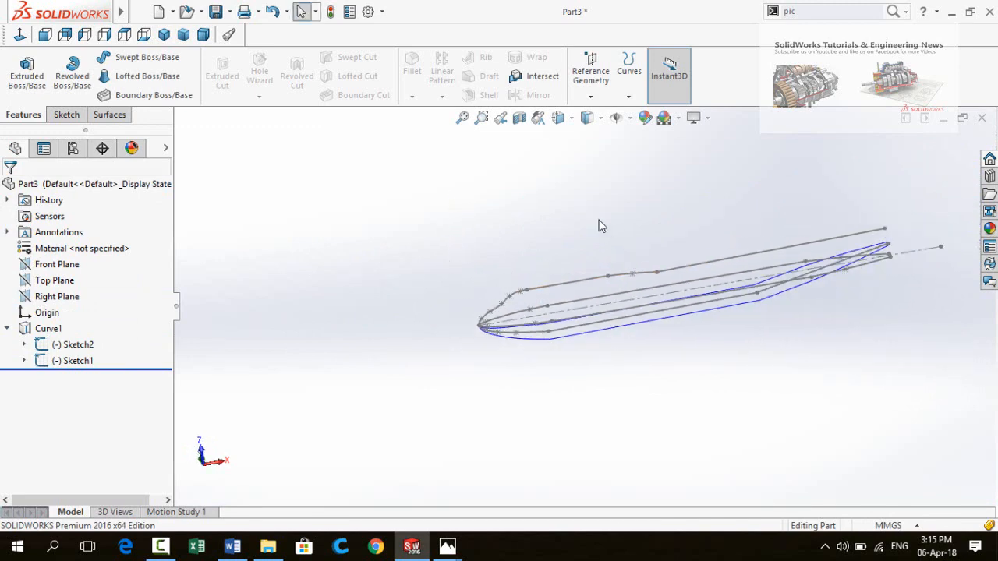
{"action": "left_click", "coordinate": [589, 78]}
{"action": "left_click", "coordinate": [606, 116]}
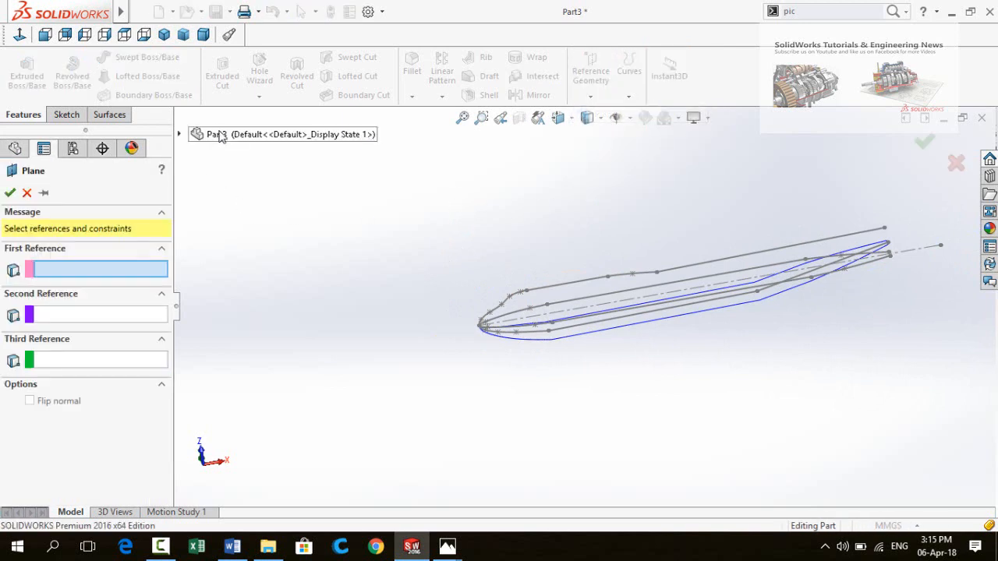
{"action": "left_click", "coordinate": [179, 135]}
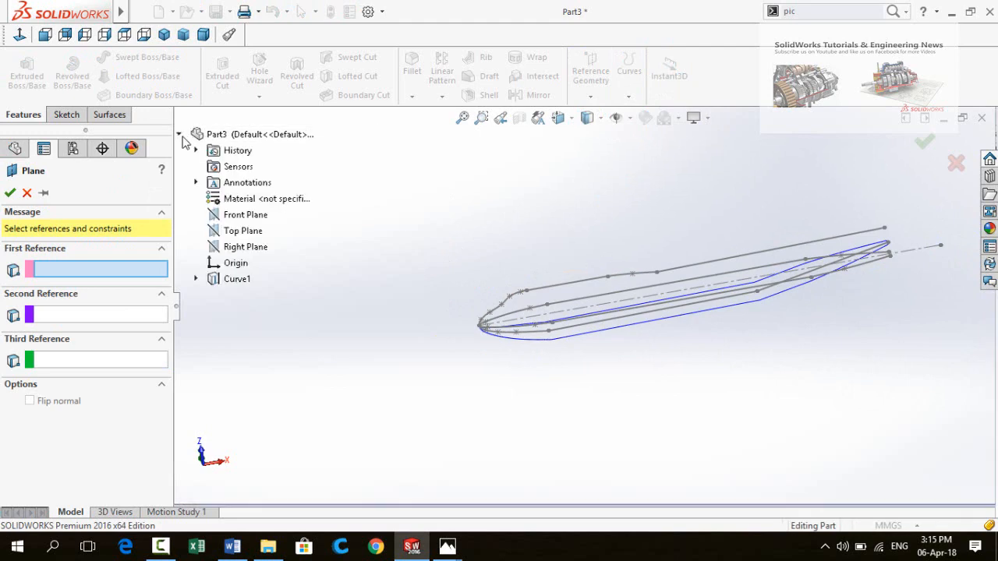
{"action": "left_click", "coordinate": [225, 253]}
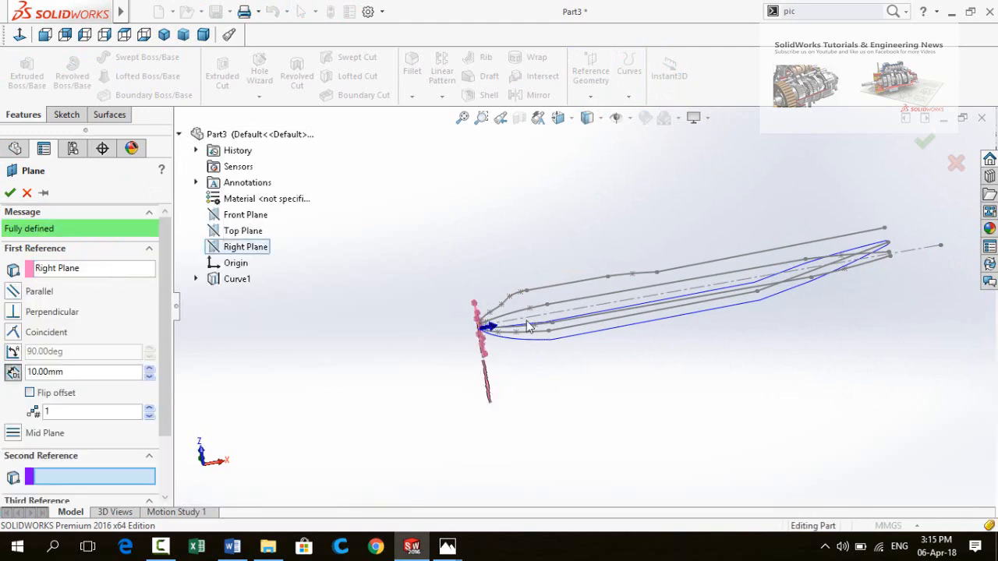
{"action": "scroll", "coordinate": [525, 322], "scroll_direction": "down", "scroll_amount": 5}
{"action": "scroll", "coordinate": [525, 321], "scroll_direction": "down", "scroll_amount": 2}
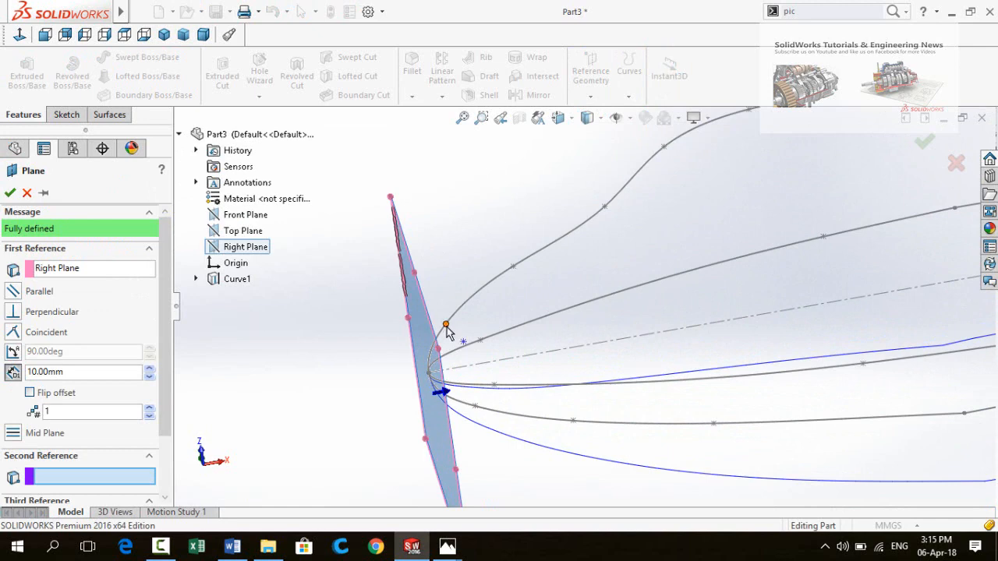
{"action": "left_click", "coordinate": [446, 326]}
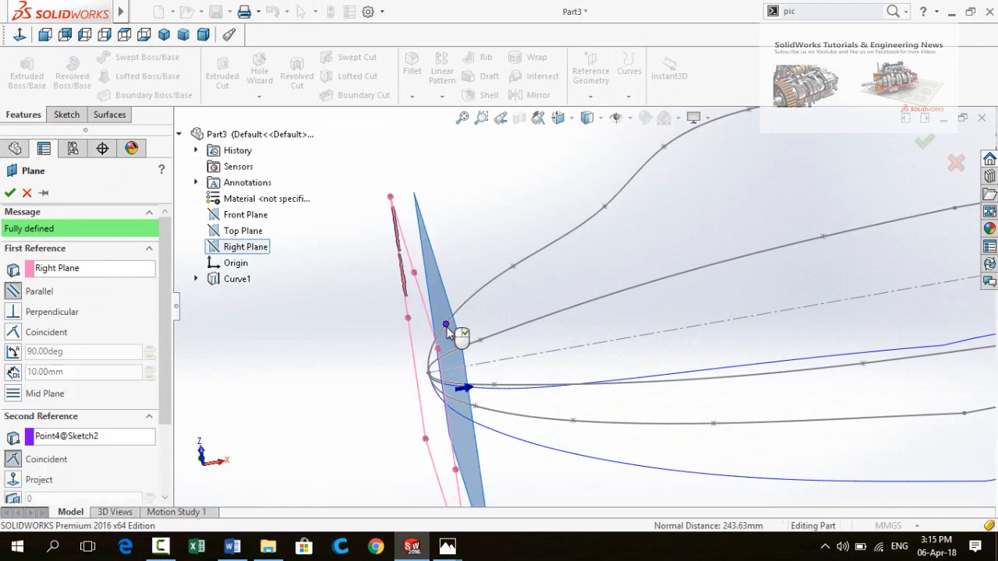
{"action": "left_click", "coordinate": [9, 194]}
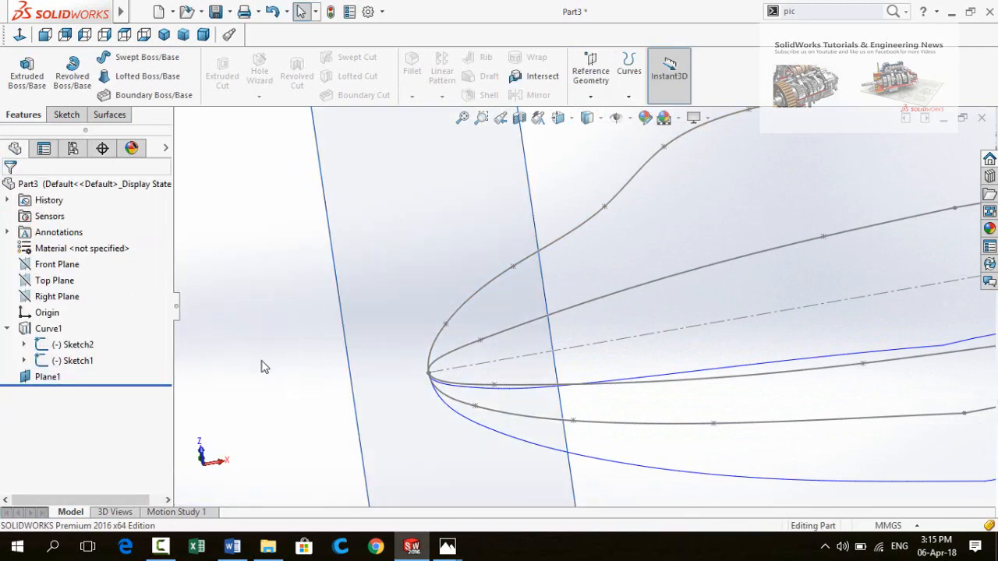
Show the Right Plane in the model
{"action": "left_click", "coordinate": [34, 300]}
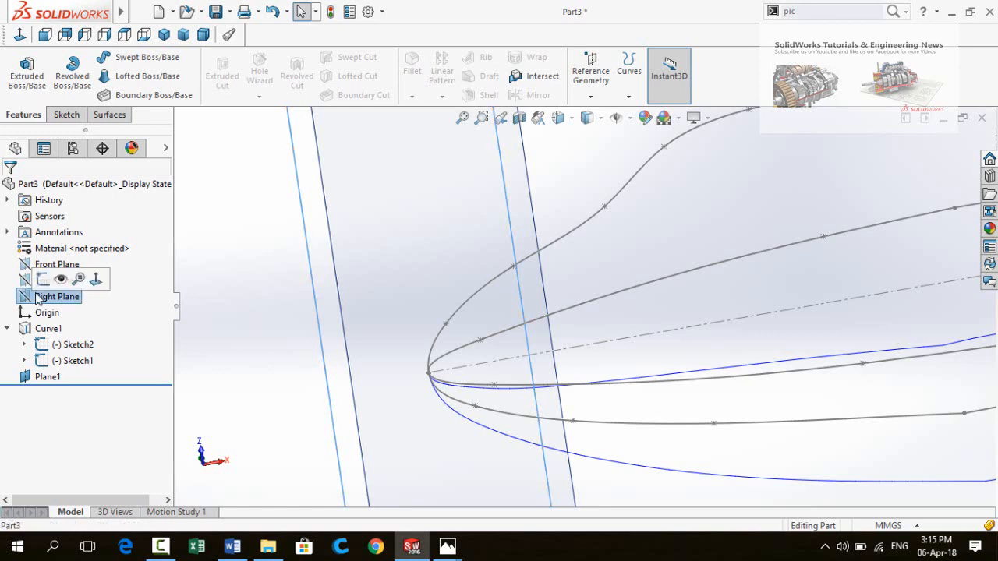
{"action": "left_click", "coordinate": [61, 280]}
{"action": "left_click", "coordinate": [247, 309]}
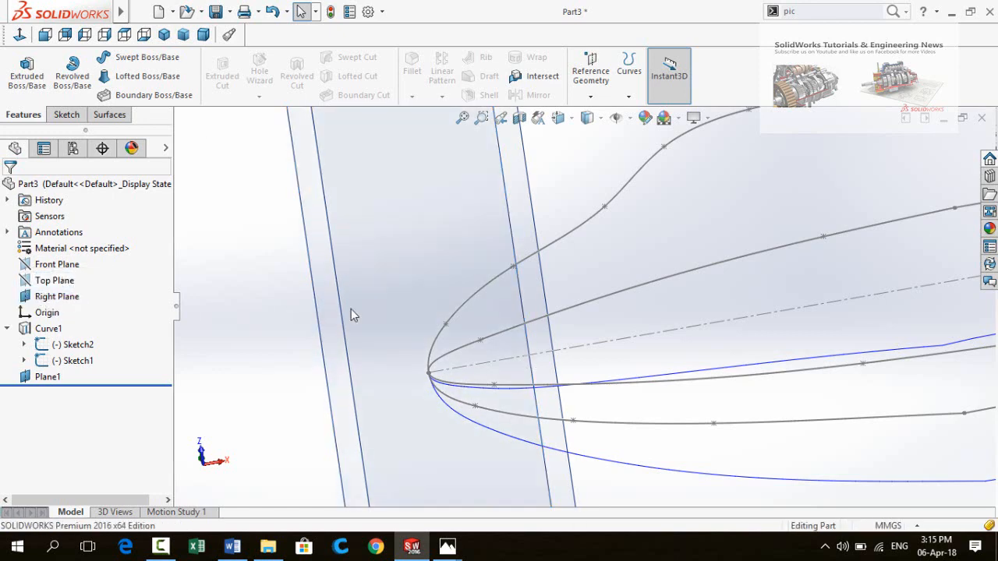
Create a plane parallel to the Right Plane through the upper nose spline's third point after the origin, at the windshield's base
{"action": "scroll", "coordinate": [359, 310], "scroll_direction": "up", "scroll_amount": 6}
{"action": "middle_click_drag", "start_coordinate": [443, 325], "coordinate": [488, 273]}
{"action": "left_click", "coordinate": [591, 78]}
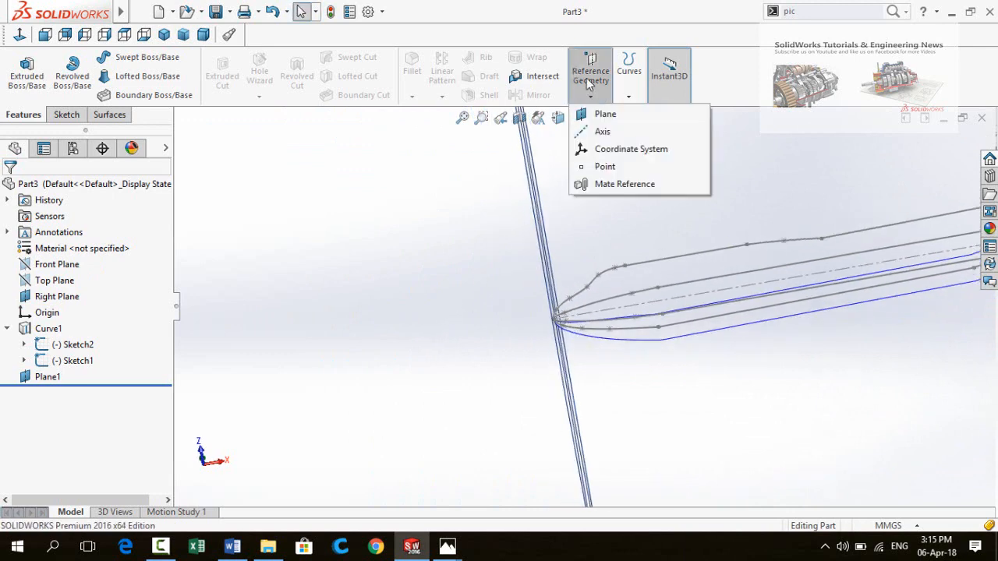
{"action": "left_click", "coordinate": [598, 116]}
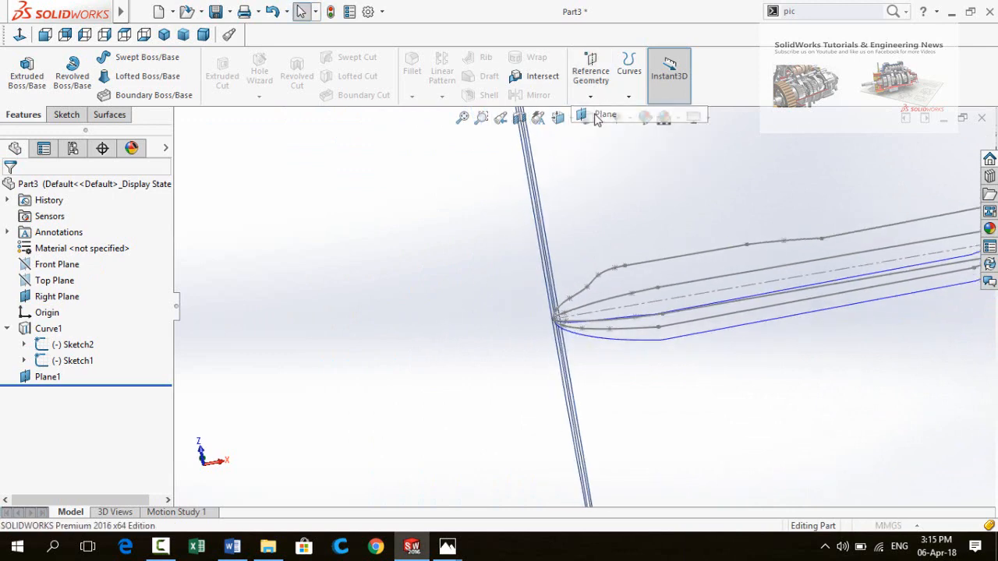
{"action": "left_click", "coordinate": [526, 173]}
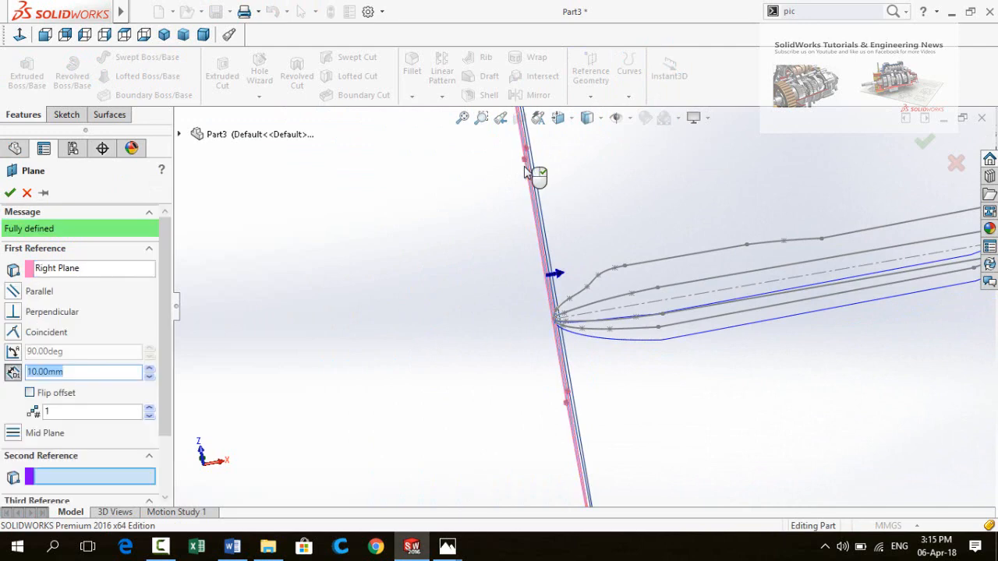
{"action": "scroll", "coordinate": [608, 311], "scroll_direction": "down", "scroll_amount": 3}
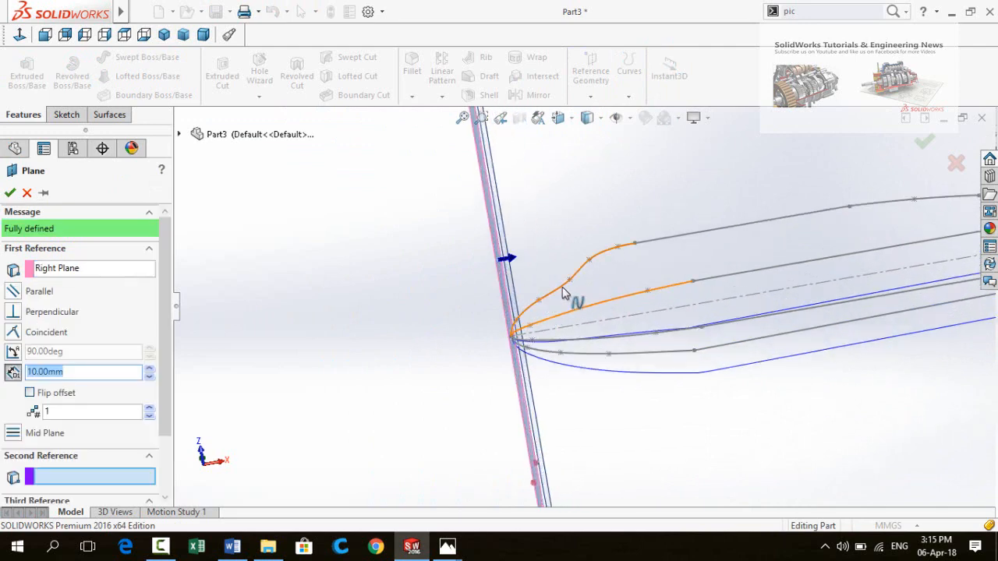
{"action": "left_click", "coordinate": [570, 282]}
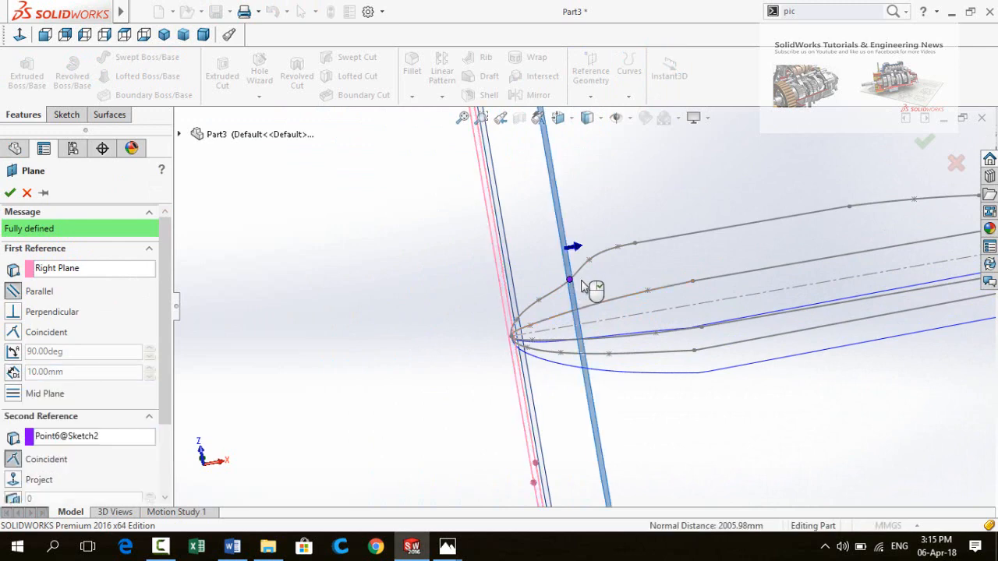
{"action": "scroll", "coordinate": [587, 289], "scroll_direction": "up", "scroll_amount": 1}
{"action": "left_click", "coordinate": [10, 192]}
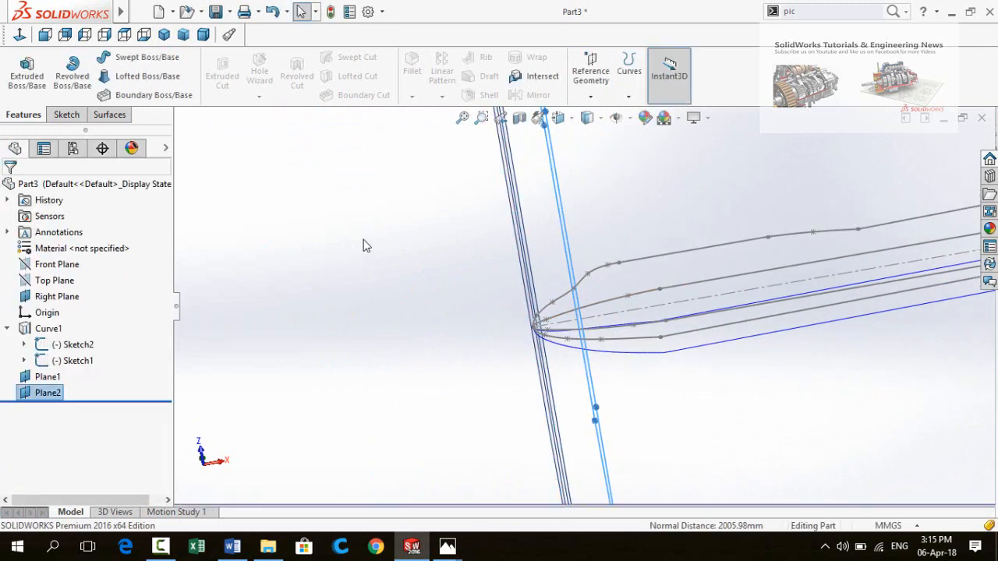
Create a plane parallel to the Right Plane through the upper nose spline's fourth point after the origin, near the windshield's top
{"action": "left_click", "coordinate": [590, 96]}
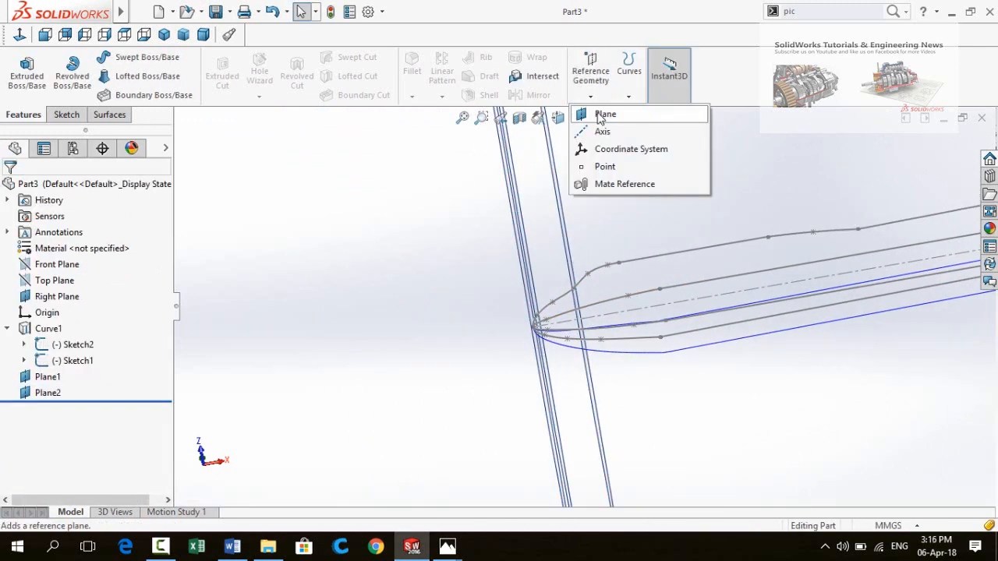
{"action": "left_click", "coordinate": [604, 114]}
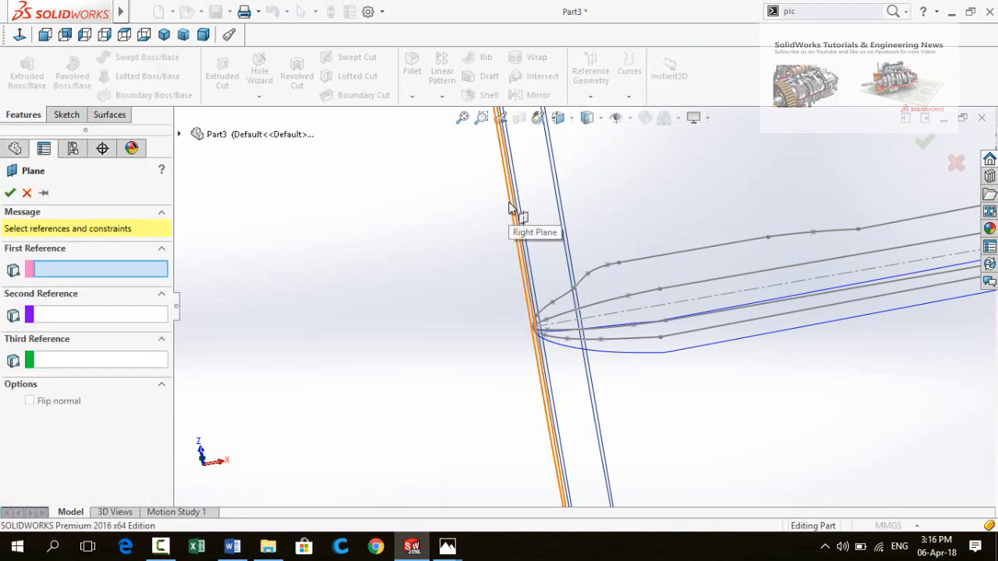
{"action": "left_click", "coordinate": [510, 209]}
{"action": "scroll", "coordinate": [601, 290], "scroll_direction": "down", "scroll_amount": 2}
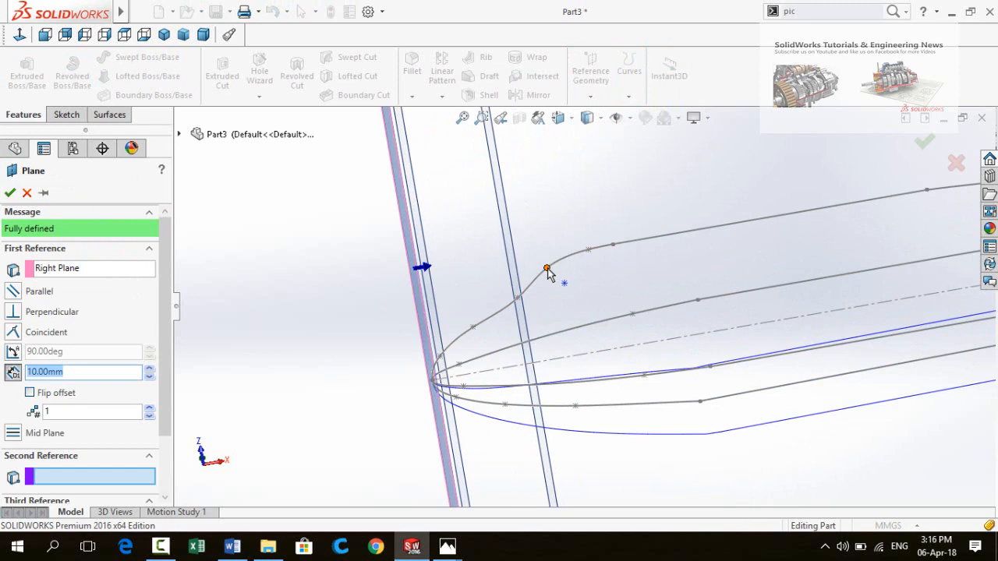
{"action": "left_click", "coordinate": [547, 269]}
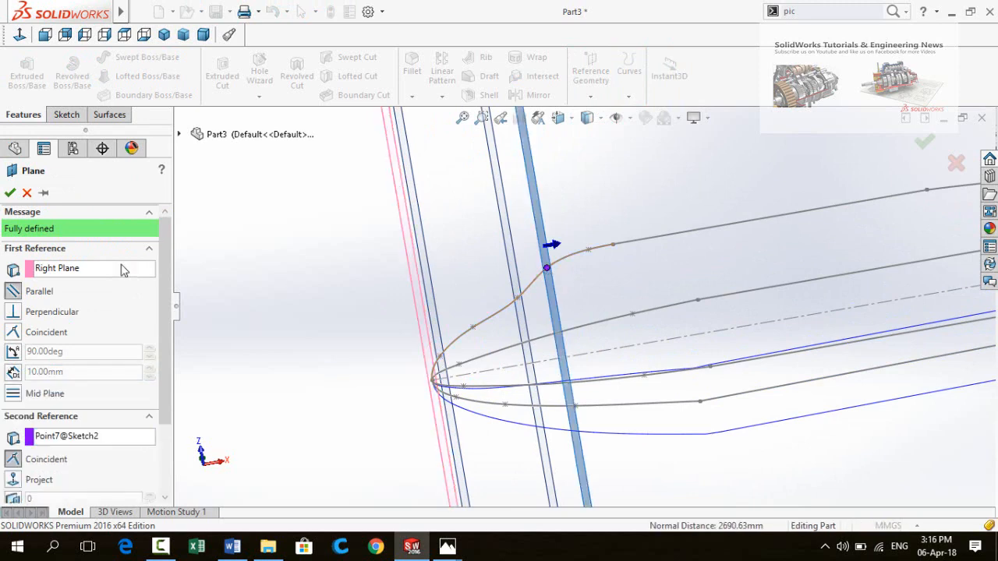
{"action": "left_click", "coordinate": [9, 194]}
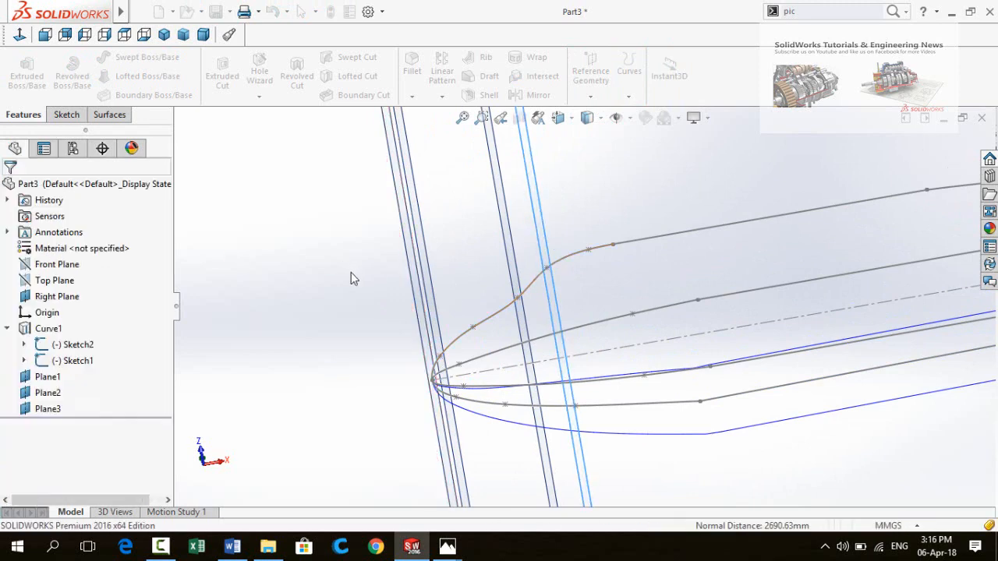
Create a plane parallel to the Right Plane through the point where the upper nose spline meets the roof line
{"action": "mouse_move", "coordinate": [372, 268]}
{"action": "middle_mouse_down"}
{"action": "mouse_move", "coordinate": [477, 261]}
{"action": "mouse_move", "coordinate": [515, 241]}
{"action": "middle_mouse_up"}
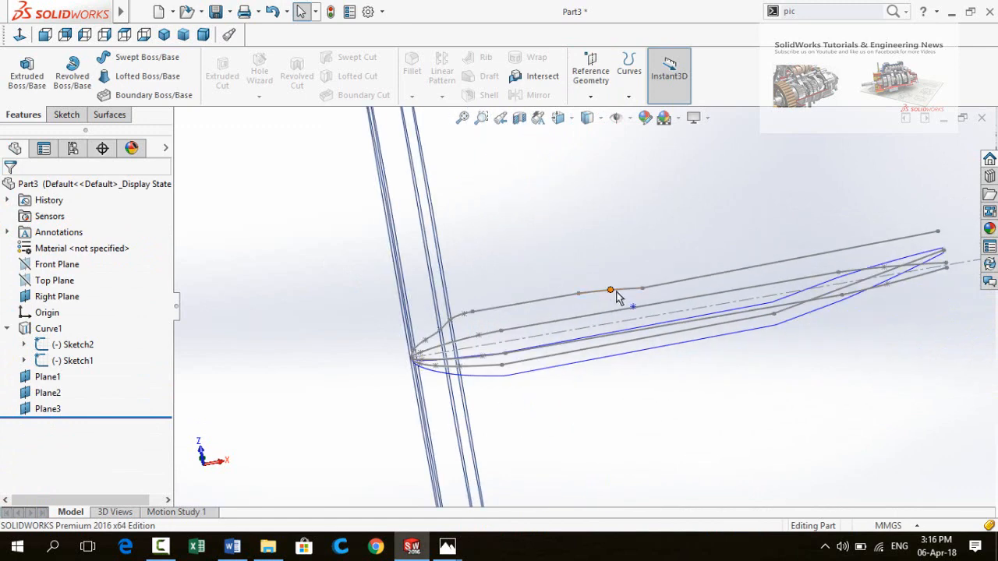
{"action": "left_click", "coordinate": [590, 71]}
{"action": "left_click", "coordinate": [602, 115]}
{"action": "left_click", "coordinate": [391, 197]}
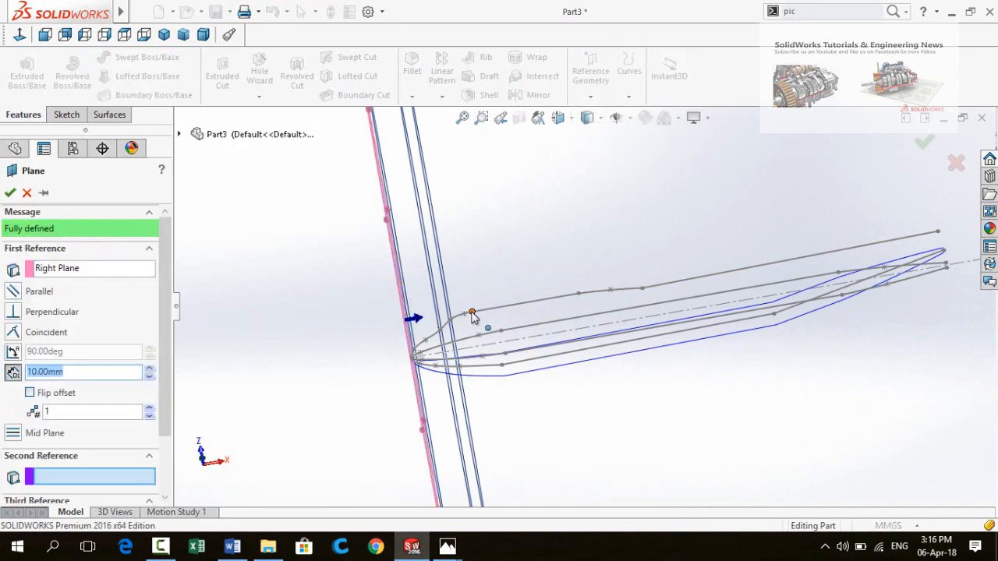
{"action": "left_click", "coordinate": [472, 312]}
{"action": "left_click", "coordinate": [10, 194]}
{"action": "left_click", "coordinate": [247, 200]}
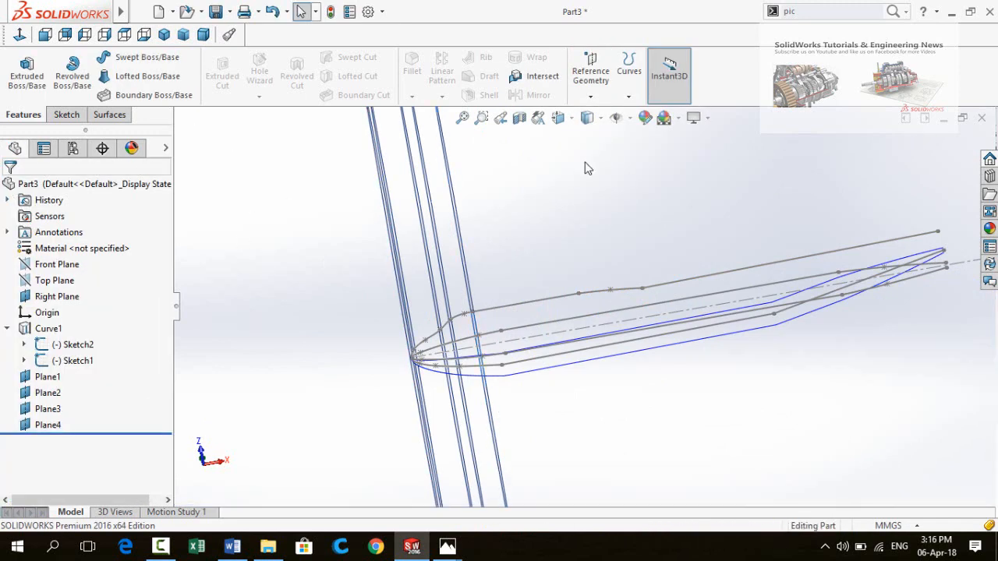
Create a plane parallel to the Right Plane through the front endpoint of the short mid-body spline on the roof line
{"action": "left_click", "coordinate": [591, 72]}
{"action": "left_click", "coordinate": [602, 115]}
{"action": "left_click", "coordinate": [401, 297]}
{"action": "mouse_move", "coordinate": [593, 265]}
{"action": "middle_mouse_down"}
{"action": "mouse_move", "coordinate": [614, 345]}
{"action": "mouse_move", "coordinate": [608, 143]}
{"action": "mouse_move", "coordinate": [613, 277]}
{"action": "middle_mouse_up"}
{"action": "left_click", "coordinate": [582, 300]}
{"action": "right_click", "coordinate": [519, 121]}
Create a plane parallel to the Right Plane through the rear endpoint of the short mid-body spline on the roof line
{"action": "left_click", "coordinate": [590, 72]}
{"action": "left_click", "coordinate": [602, 115]}
{"action": "left_click", "coordinate": [94, 269]}
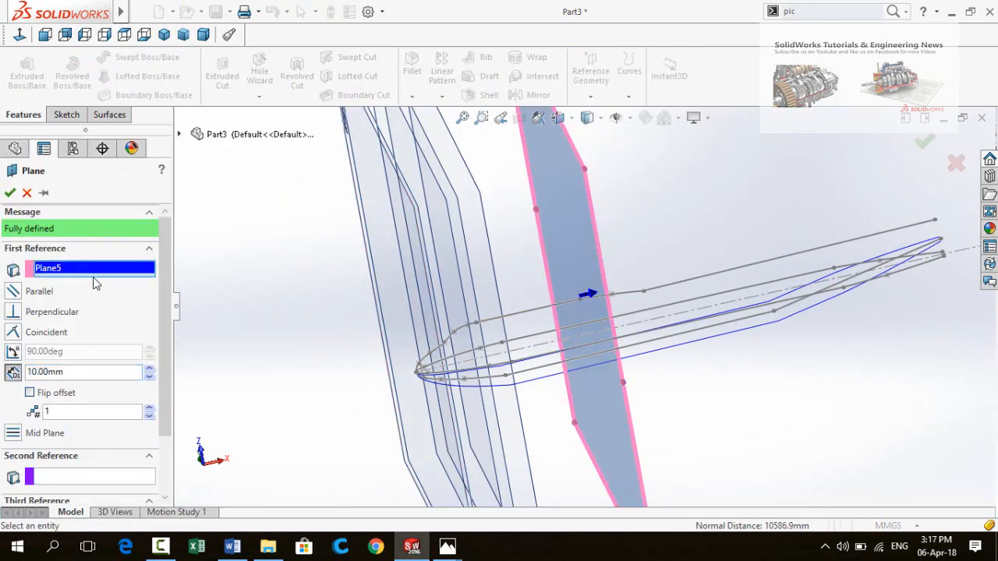
{"action": "key", "text": "Delete"}
{"action": "left_click", "coordinate": [373, 273]}
{"action": "left_click", "coordinate": [643, 290]}
{"action": "left_click", "coordinate": [11, 192]}
Create a plane parallel to the Right Plane through the side-view point where the belly line starts rising toward the tail
{"action": "left_click", "coordinate": [590, 78]}
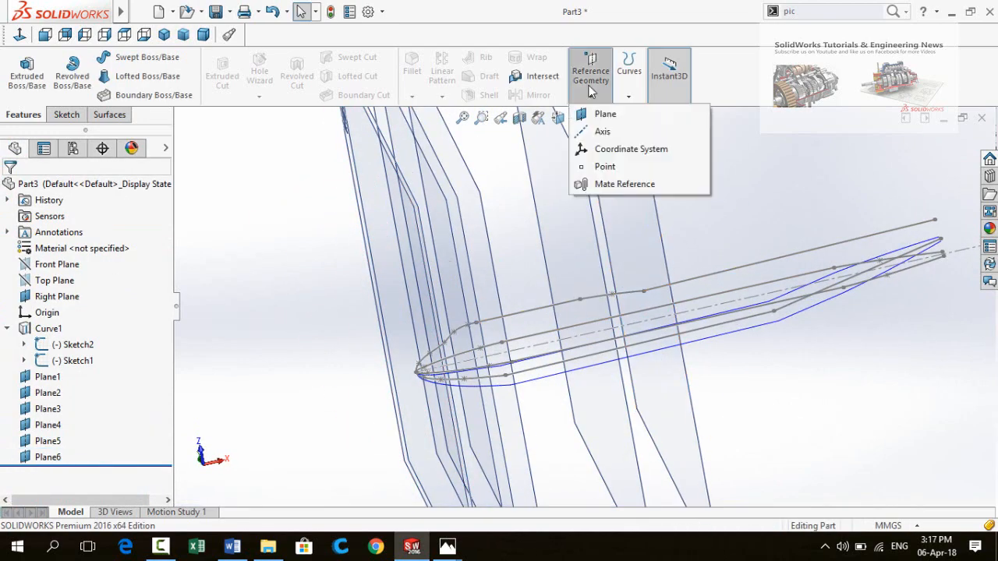
{"action": "left_click", "coordinate": [602, 114]}
{"action": "left_click", "coordinate": [372, 273]}
{"action": "middle_click_drag", "start_coordinate": [868, 357], "coordinate": [784, 359]}
{"action": "left_click", "coordinate": [766, 316]}
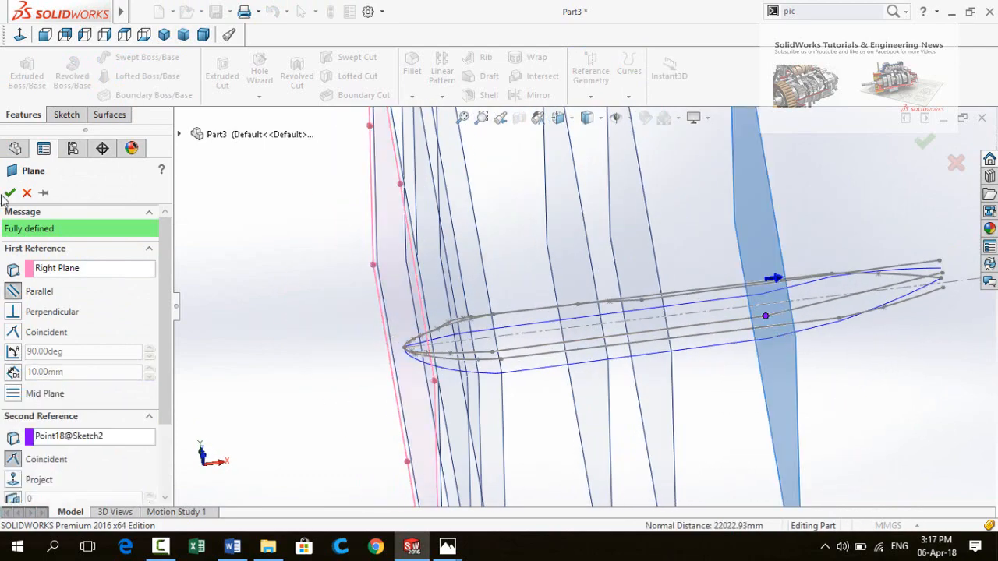
{"action": "left_click", "coordinate": [10, 192]}
Create a plane parallel to the Right Plane through the top-view outline's point where the tail starts to taper
{"action": "left_click", "coordinate": [590, 78]}
{"action": "left_click", "coordinate": [602, 115]}
{"action": "left_click", "coordinate": [372, 273]}
{"action": "mouse_move", "coordinate": [706, 305]}
{"action": "middle_mouse_down"}
{"action": "mouse_move", "coordinate": [862, 285]}
{"action": "mouse_move", "coordinate": [878, 372]}
{"action": "mouse_move", "coordinate": [878, 351]}
{"action": "middle_mouse_up"}
{"action": "left_click", "coordinate": [838, 305]}
{"action": "left_click", "coordinate": [10, 193]}
Create a plane parallel to the Right Plane through the rear end of the side-view roof line at the tail
{"action": "left_click", "coordinate": [590, 78]}
{"action": "left_click", "coordinate": [602, 114]}
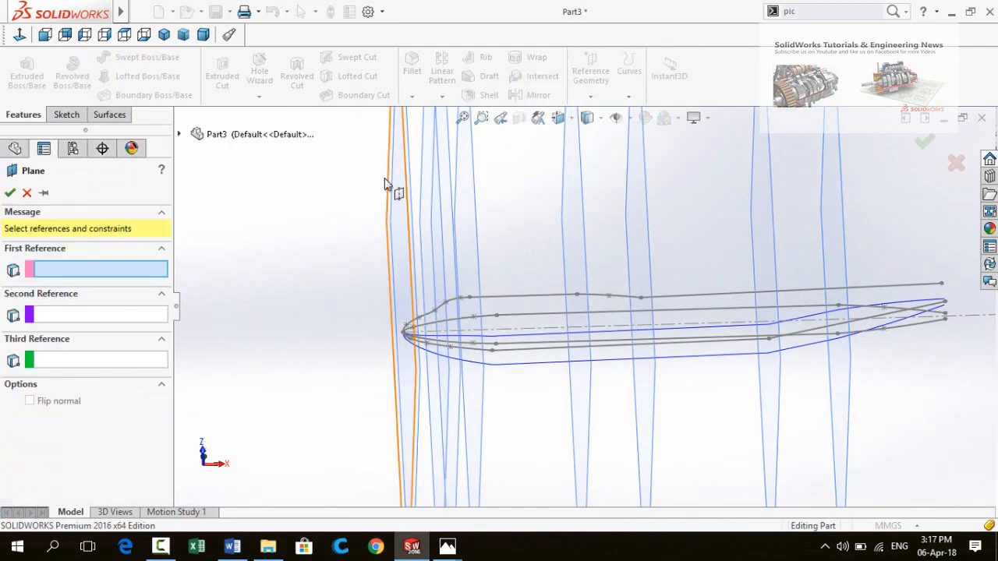
{"action": "left_click", "coordinate": [387, 184]}
{"action": "middle_click_drag", "start_coordinate": [858, 414], "coordinate": [881, 421]}
{"action": "left_click", "coordinate": [942, 303]}
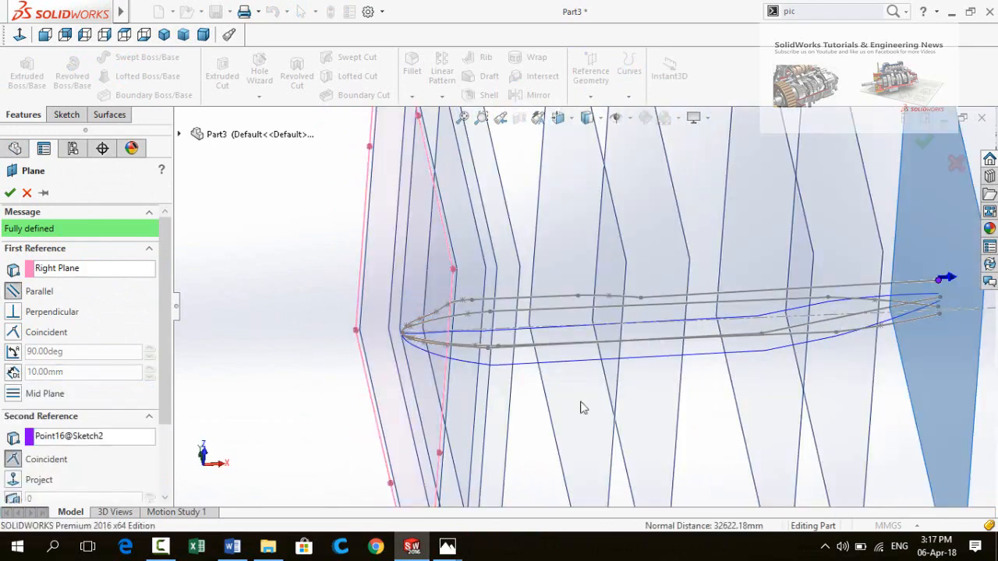
{"action": "left_click", "coordinate": [10, 193]}
Sketch a single point on the origin at the nose tip, on the Right Plane, and finish the sketch
{"action": "left_click", "coordinate": [310, 265]}
{"action": "scroll", "coordinate": [310, 265], "scroll_direction": "up", "scroll_amount": 3}
{"action": "mouse_move", "coordinate": [310, 266]}
{"action": "middle_mouse_down"}
{"action": "mouse_move", "coordinate": [492, 290]}
{"action": "mouse_move", "coordinate": [390, 290]}
{"action": "mouse_move", "coordinate": [461, 272]}
{"action": "mouse_move", "coordinate": [760, 376]}
{"action": "middle_mouse_up"}
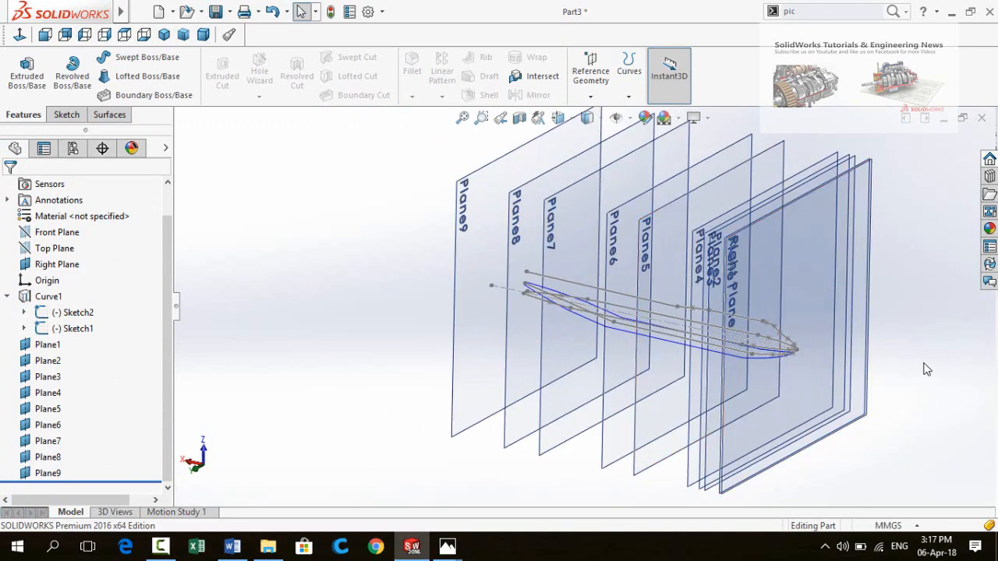
{"action": "middle_click_drag", "start_coordinate": [890, 360], "coordinate": [869, 351]}
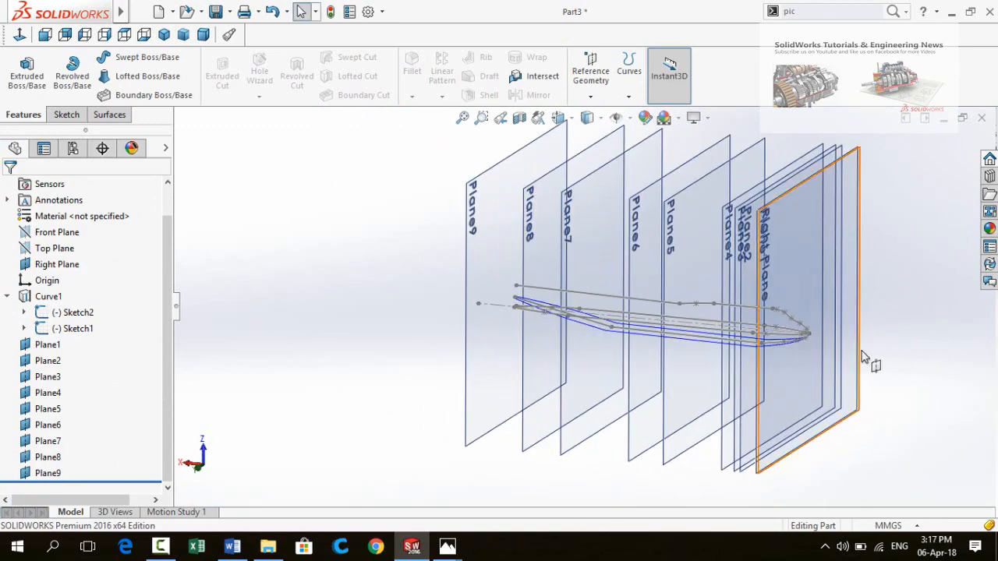
{"action": "left_click", "coordinate": [862, 356]}
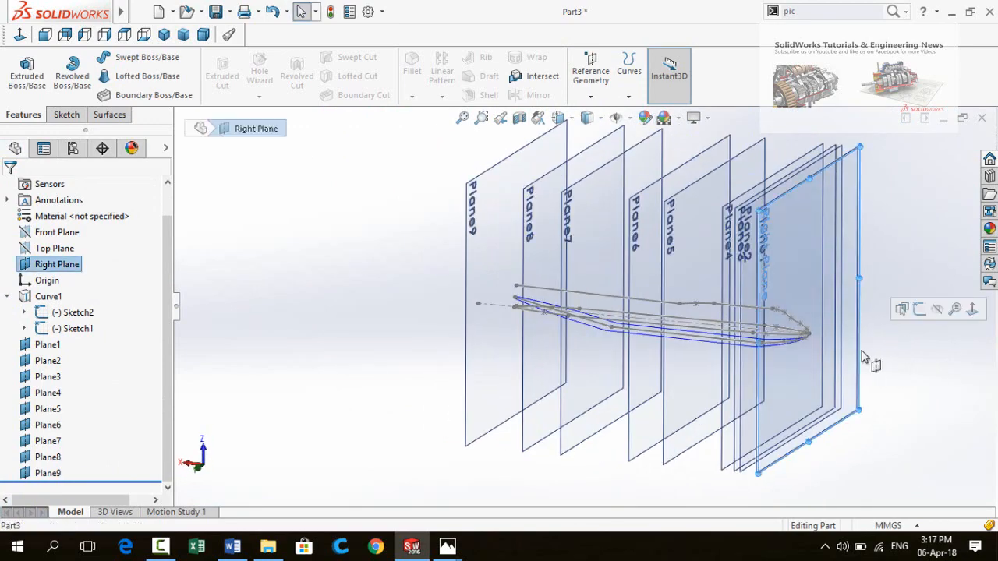
{"action": "left_click", "coordinate": [920, 310]}
{"action": "scroll", "coordinate": [808, 337], "scroll_direction": "down", "scroll_amount": 7}
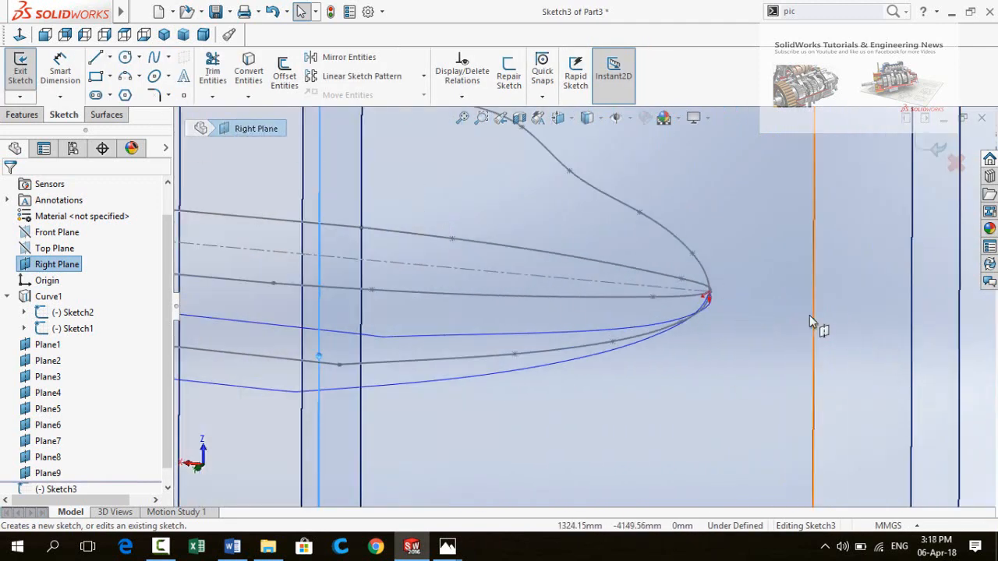
{"action": "scroll", "coordinate": [809, 315], "scroll_direction": "up", "scroll_amount": 2}
{"action": "left_click", "coordinate": [963, 330]}
{"action": "scroll", "coordinate": [687, 313], "scroll_direction": "down", "scroll_amount": 3}
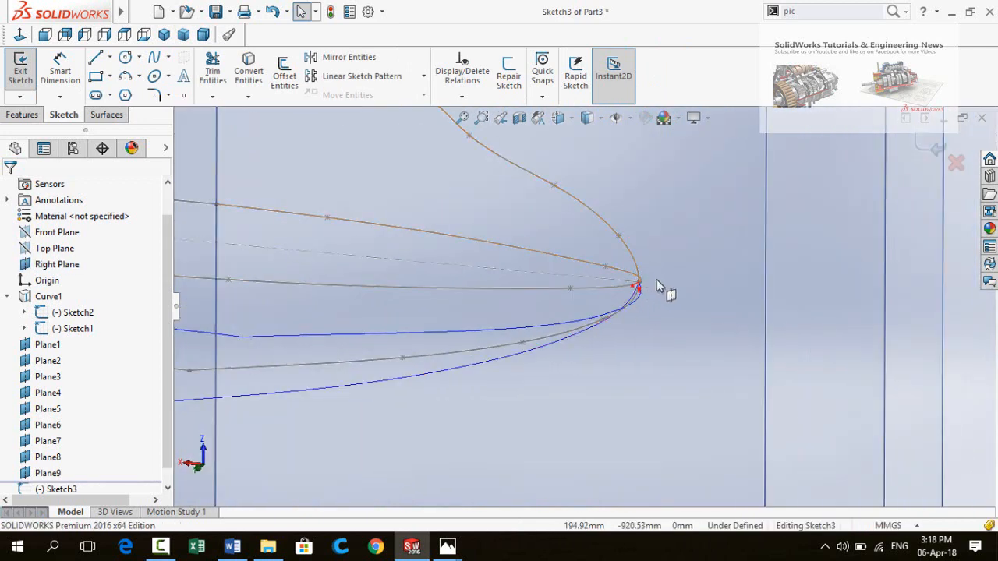
{"action": "left_click", "coordinate": [182, 95]}
{"action": "scroll", "coordinate": [672, 277], "scroll_direction": "down", "scroll_amount": 3}
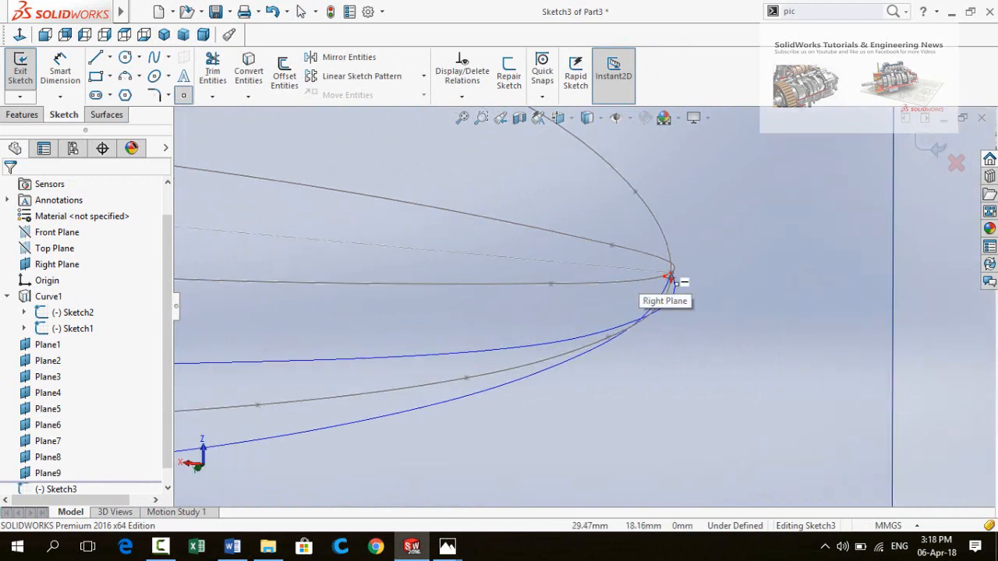
{"action": "left_click", "coordinate": [672, 277]}
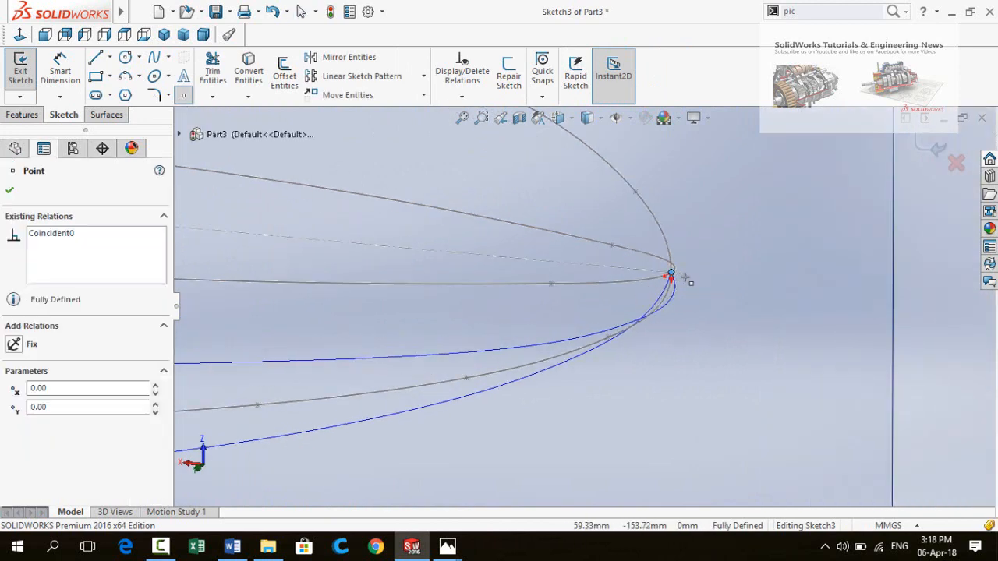
{"action": "scroll", "coordinate": [920, 153], "scroll_direction": "down", "scroll_amount": 2}
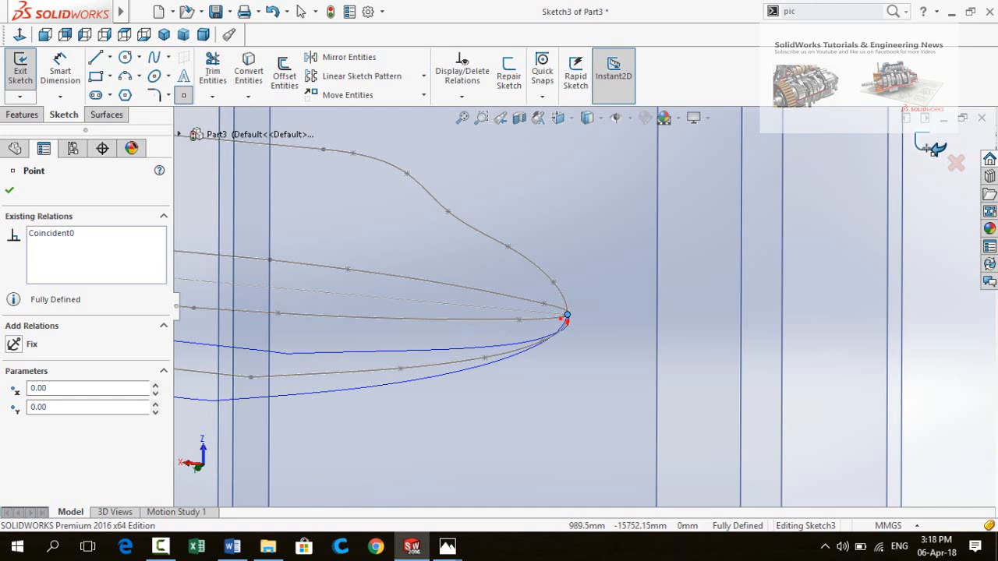
{"action": "left_click", "coordinate": [929, 146]}
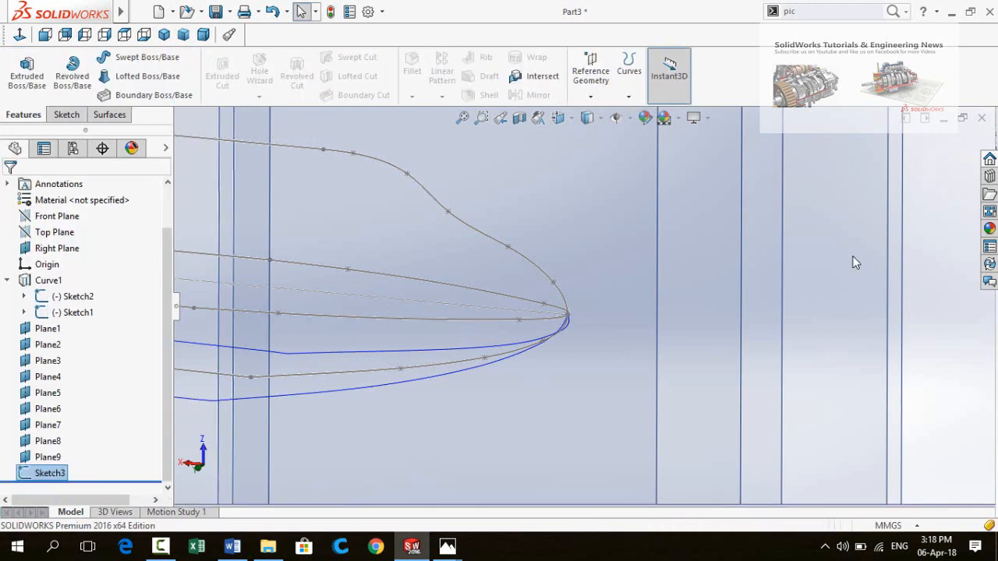
Hide the Right Plane in the model
{"action": "left_click", "coordinate": [853, 256]}
{"action": "scroll", "coordinate": [735, 279], "scroll_direction": "up", "scroll_amount": 5}
{"action": "scroll", "coordinate": [727, 273], "scroll_direction": "down", "scroll_amount": 1}
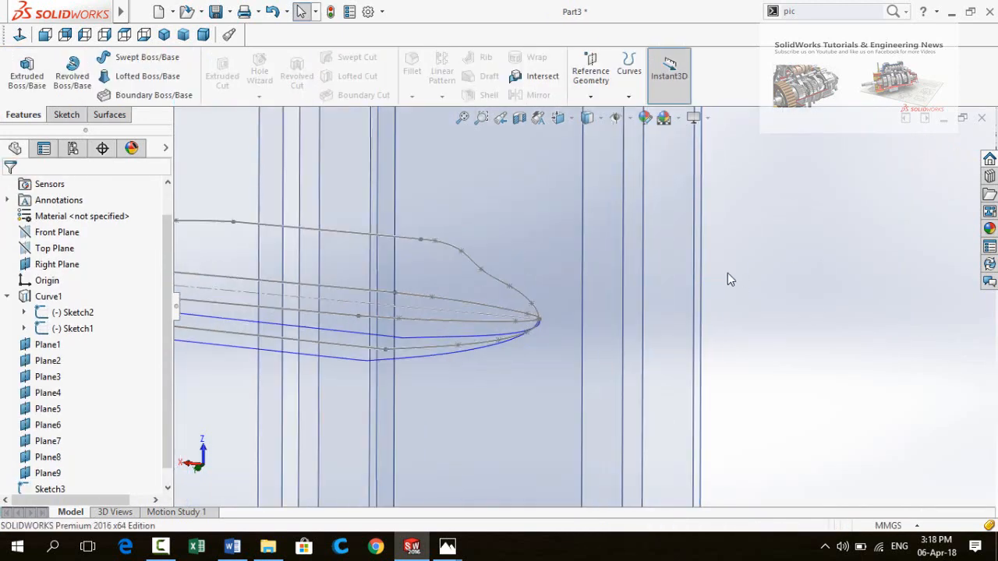
{"action": "left_click", "coordinate": [701, 278]}
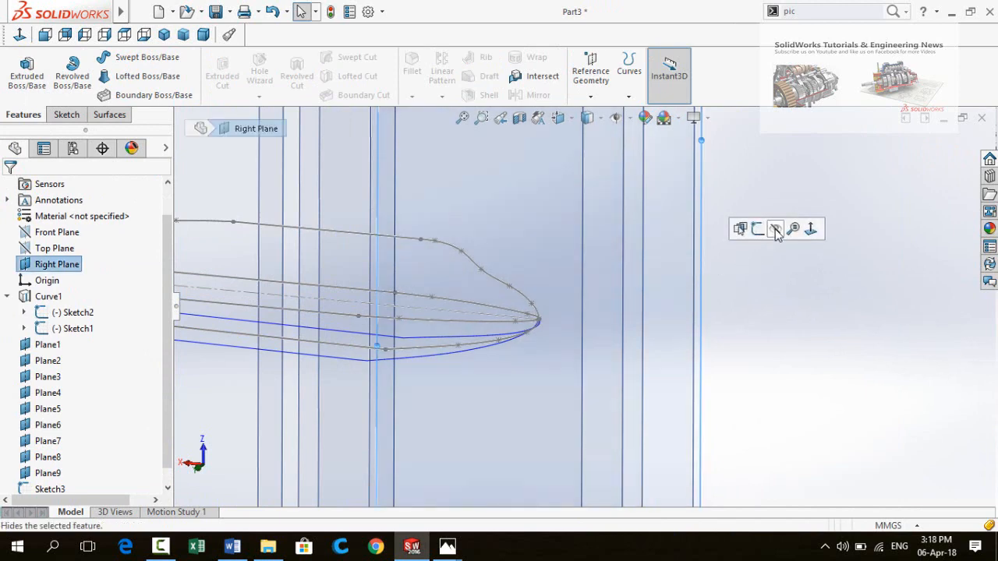
{"action": "left_click", "coordinate": [775, 230]}
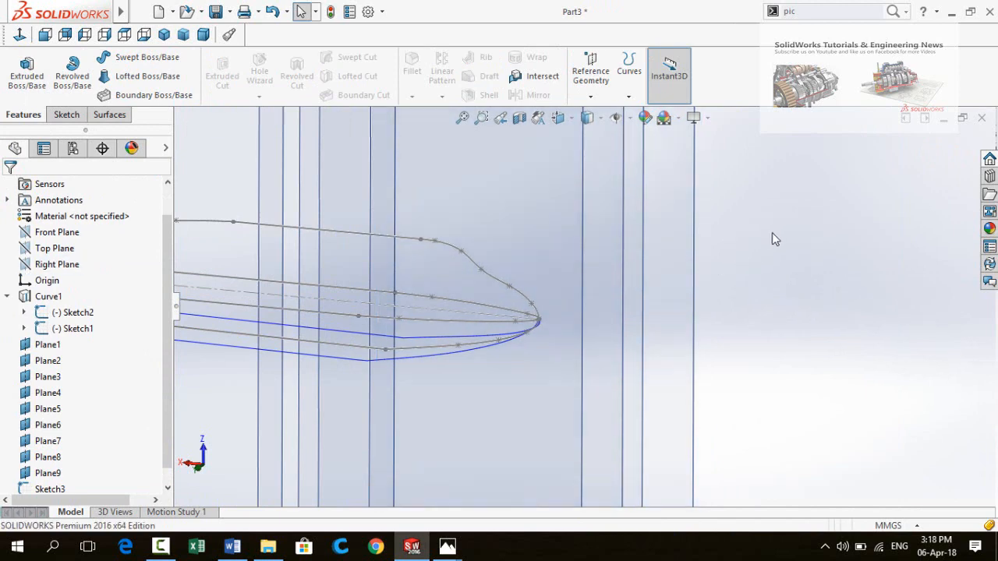
Start a sketch on Plane1 just behind the nose tip and hide the projected curve Curve1
{"action": "left_click", "coordinate": [677, 279]}
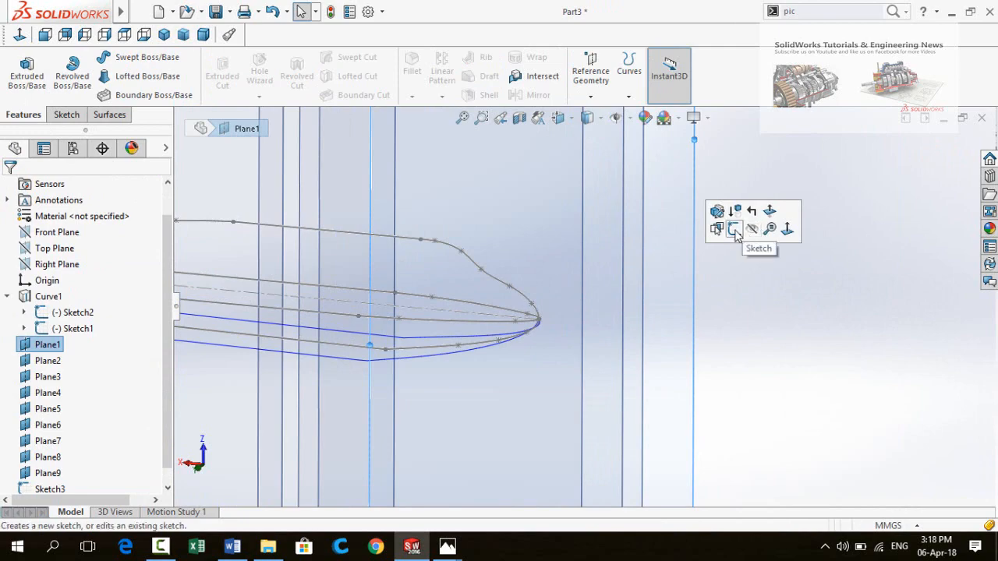
{"action": "left_click", "coordinate": [735, 230]}
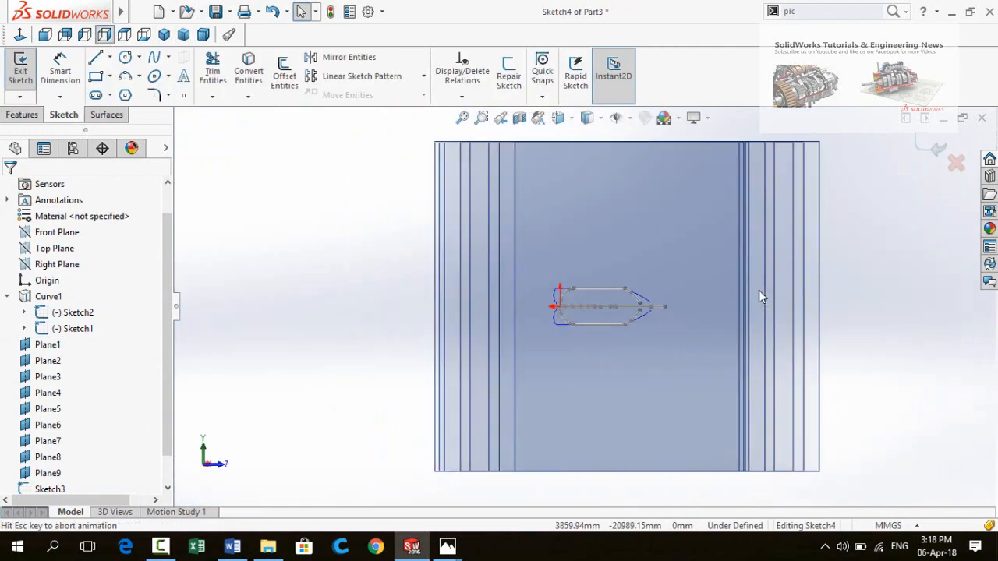
{"action": "scroll", "coordinate": [556, 312], "scroll_direction": "down", "scroll_amount": 3}
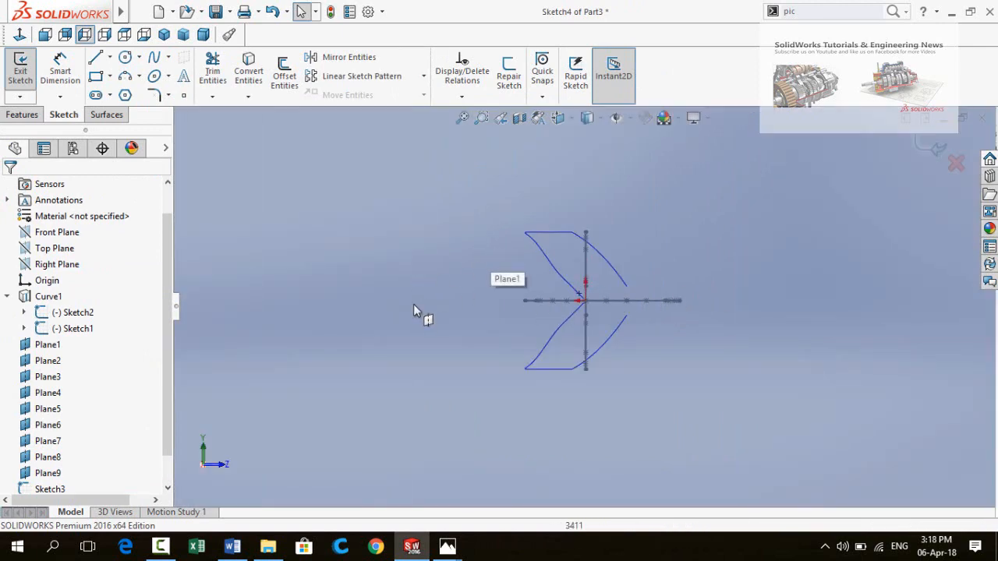
{"action": "right_click", "coordinate": [24, 300]}
{"action": "left_click", "coordinate": [31, 277]}
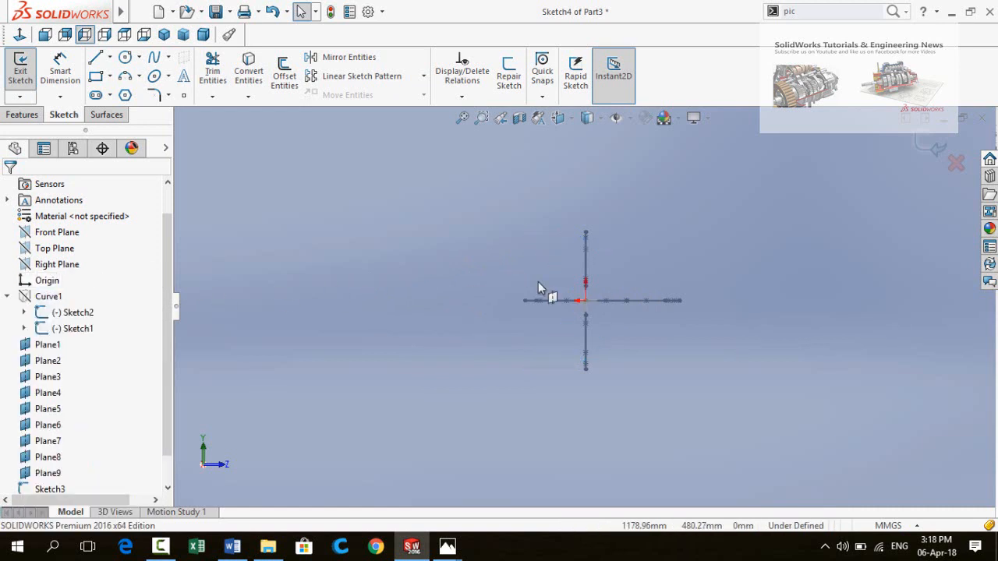
Draw a closed four-point spline loop around the origin, with one point near each arm of the crossed outlines
{"action": "scroll", "coordinate": [585, 296], "scroll_direction": "down", "scroll_amount": 5}
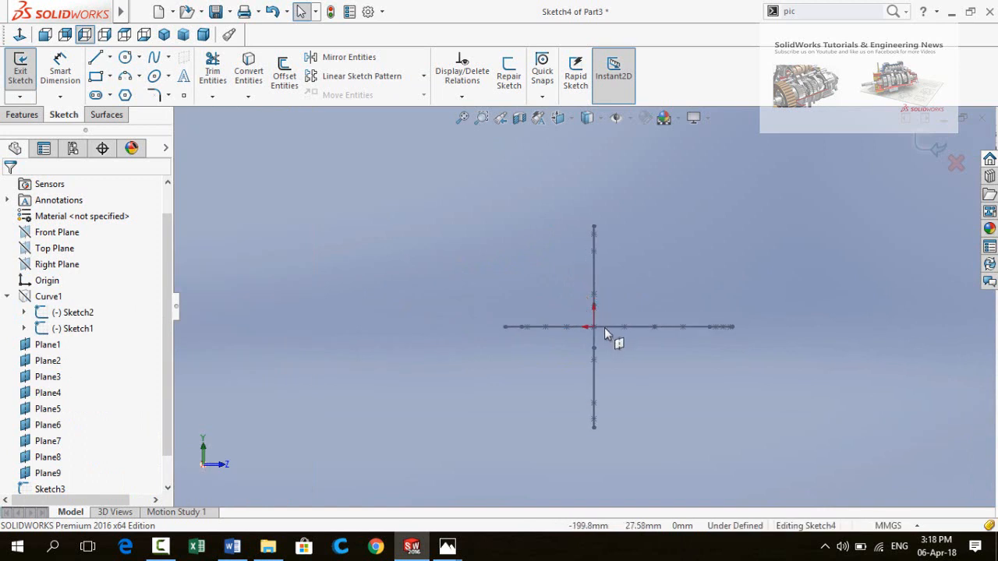
{"action": "scroll", "coordinate": [604, 335], "scroll_direction": "down", "scroll_amount": 2}
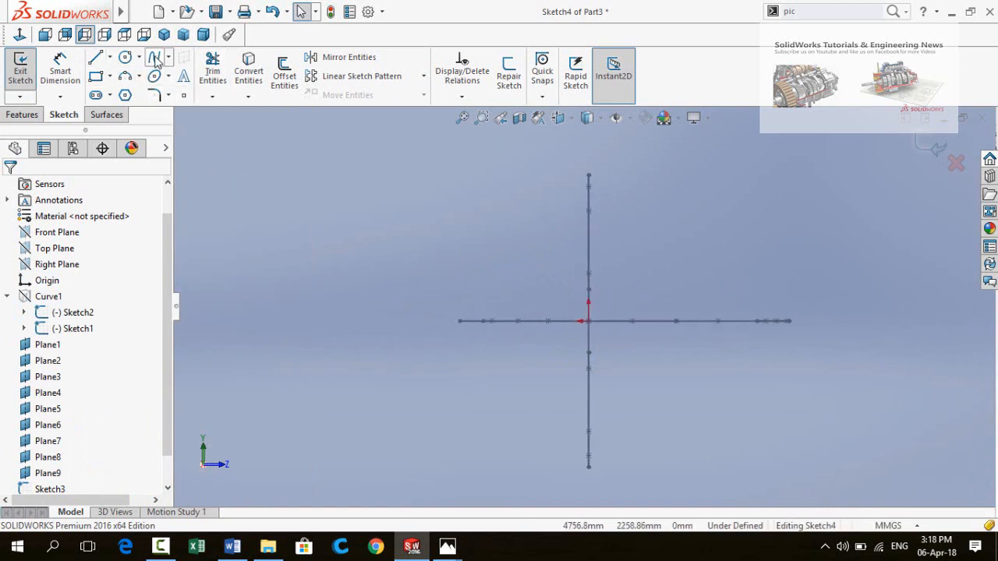
{"action": "left_click", "coordinate": [578, 251]}
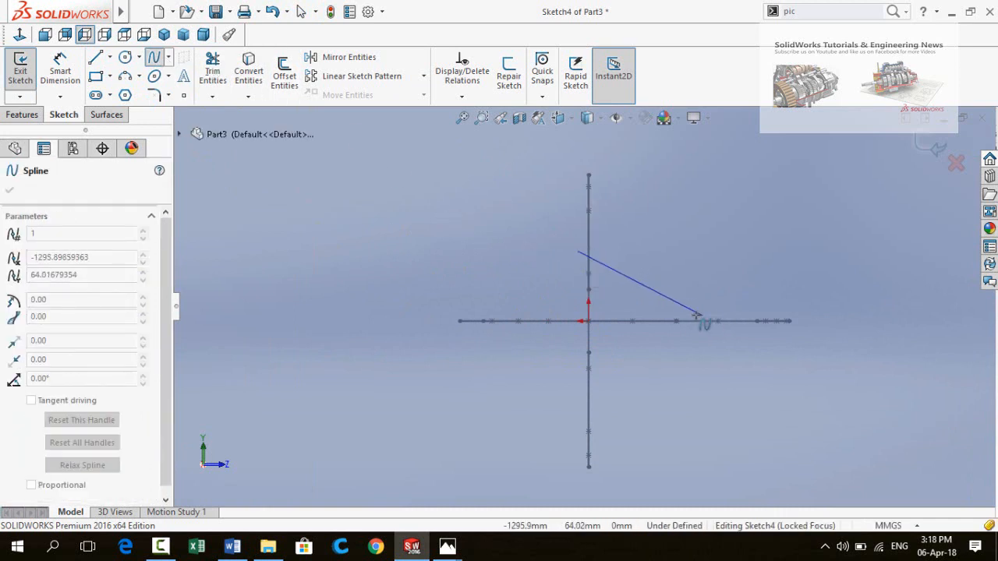
{"action": "left_click", "coordinate": [691, 312]}
{"action": "left_click", "coordinate": [596, 407]}
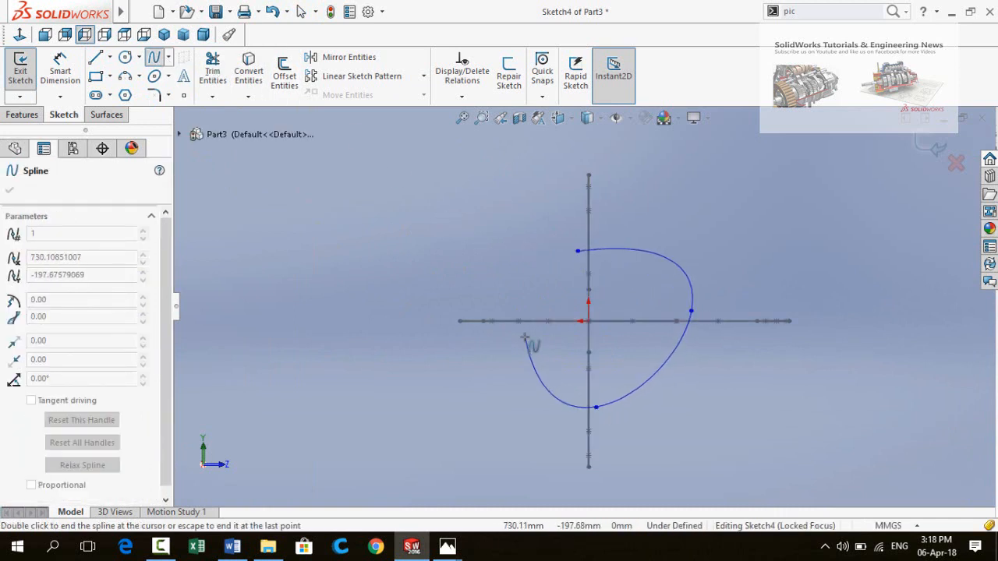
{"action": "left_click", "coordinate": [529, 330]}
{"action": "left_click", "coordinate": [577, 251]}
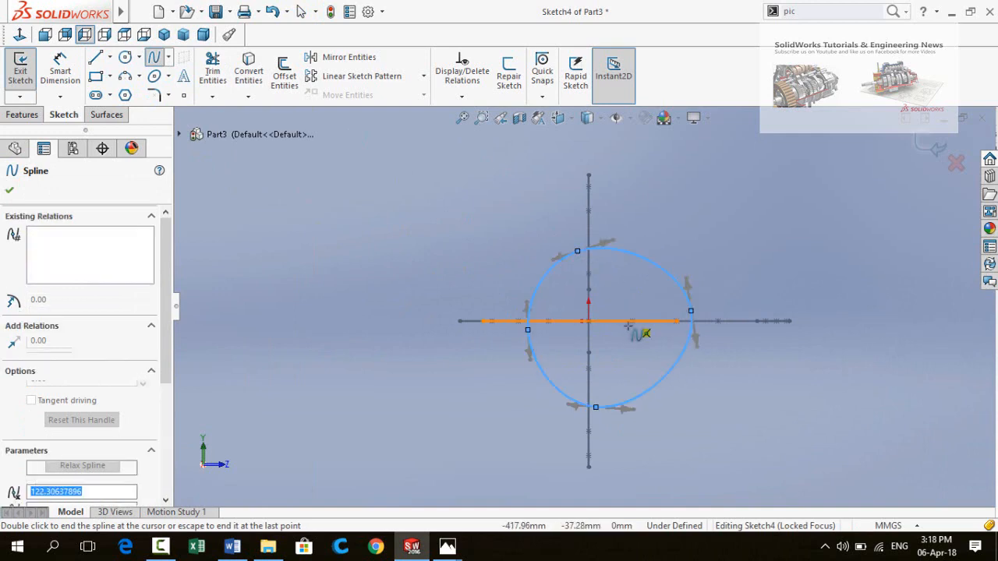
{"action": "key", "text": "Escape"}
Add a pierce relation between the loop's uppermost spline point and the top-view outline's nose spline on the positive Y side
{"action": "middle_click_drag", "start_coordinate": [567, 294], "coordinate": [586, 294]}
{"action": "scroll", "coordinate": [818, 352], "scroll_direction": "up", "scroll_amount": 2}
{"action": "scroll", "coordinate": [804, 303], "scroll_direction": "down", "scroll_amount": 5}
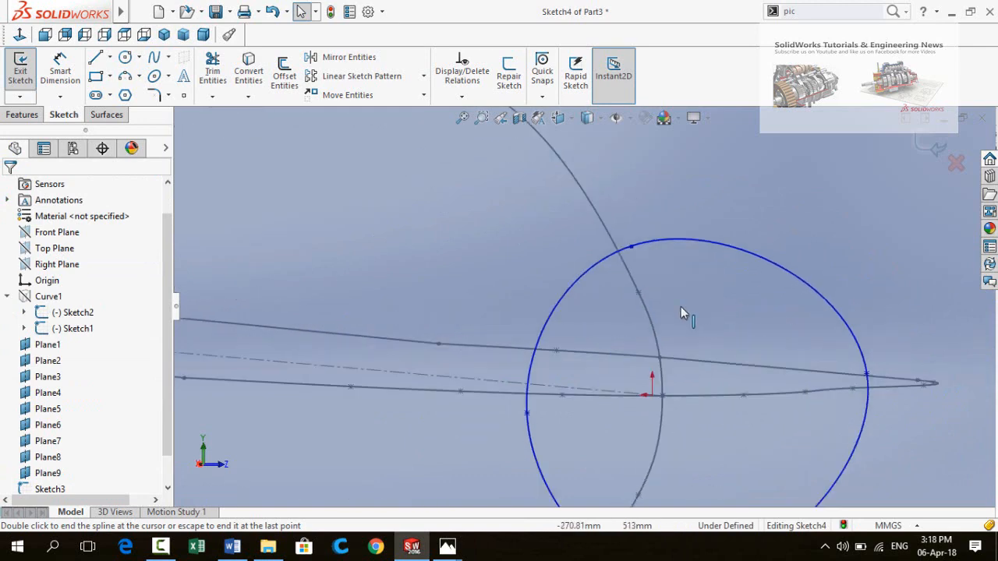
{"action": "left_click", "coordinate": [655, 332]}
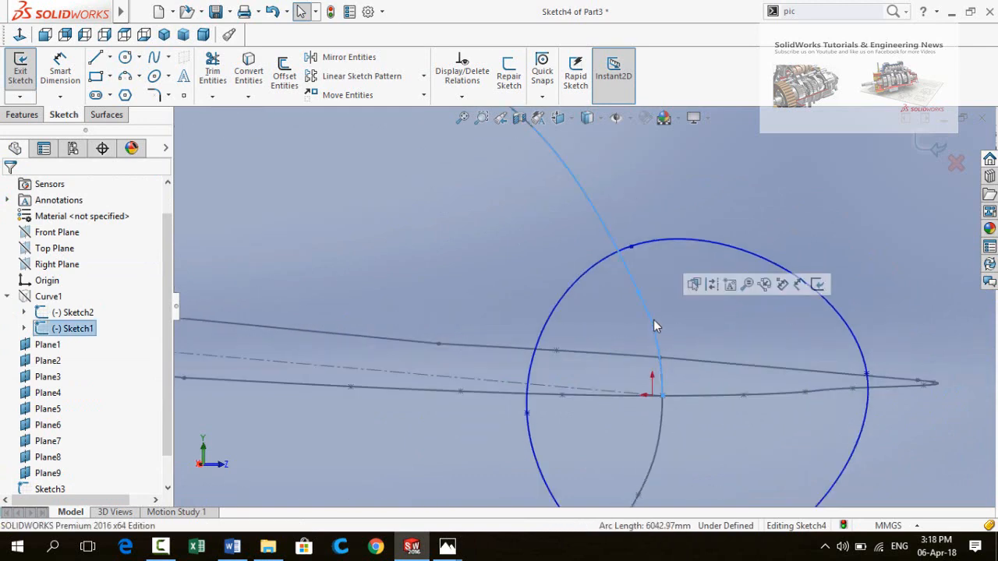
{"action": "left_click", "coordinate": [632, 246]}
{"action": "left_click", "coordinate": [637, 251], "text": "ctrl"}
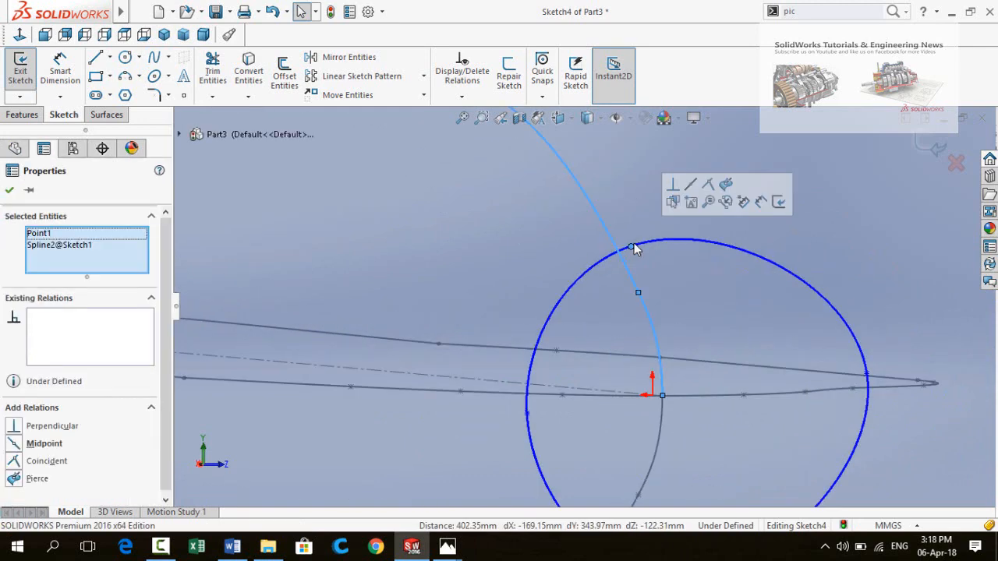
{"action": "left_click", "coordinate": [725, 185]}
{"action": "scroll", "coordinate": [656, 399], "scroll_direction": "up", "scroll_amount": 2}
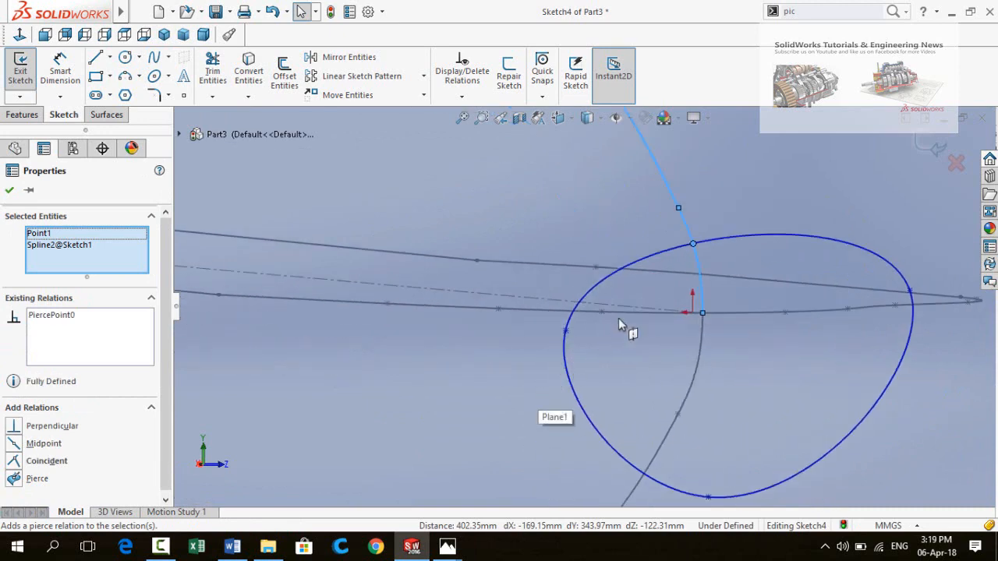
Add a pierce relation between the loop's belly-side spline point and the side-view outline's lower nose spline
{"action": "left_click", "coordinate": [622, 315]}
{"action": "left_click", "coordinate": [566, 333], "text": "ctrl"}
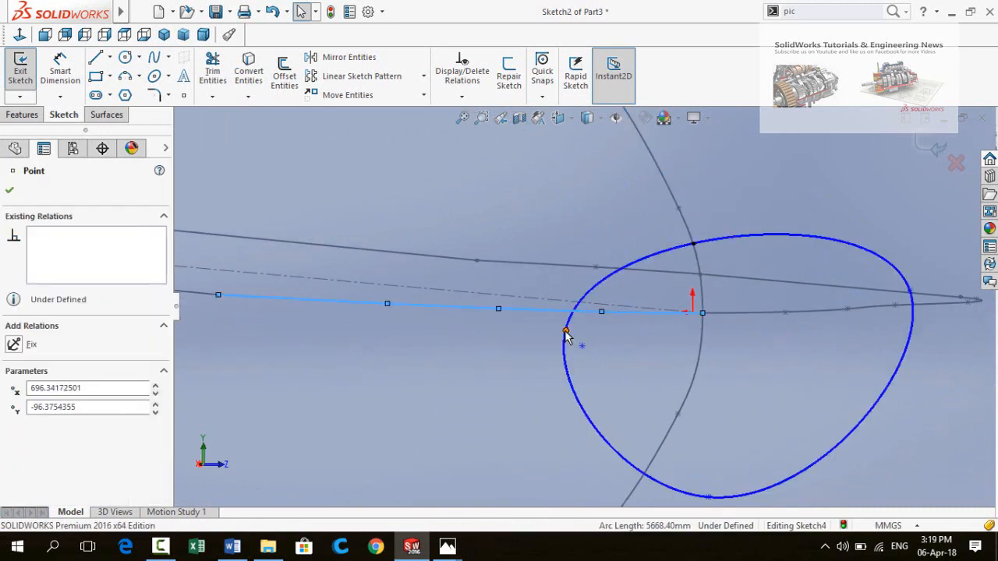
{"action": "left_click", "coordinate": [660, 270]}
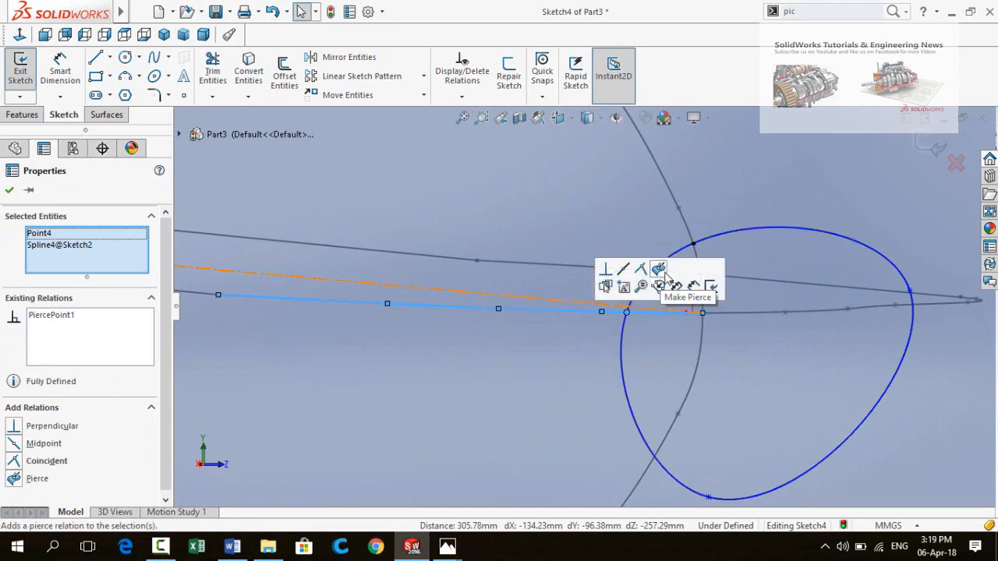
Add a pierce relation between the loop's lowest spline point and the top-view outline's nose spline on the negative Y side
{"action": "middle_click_drag", "start_coordinate": [722, 377], "coordinate": [627, 359]}
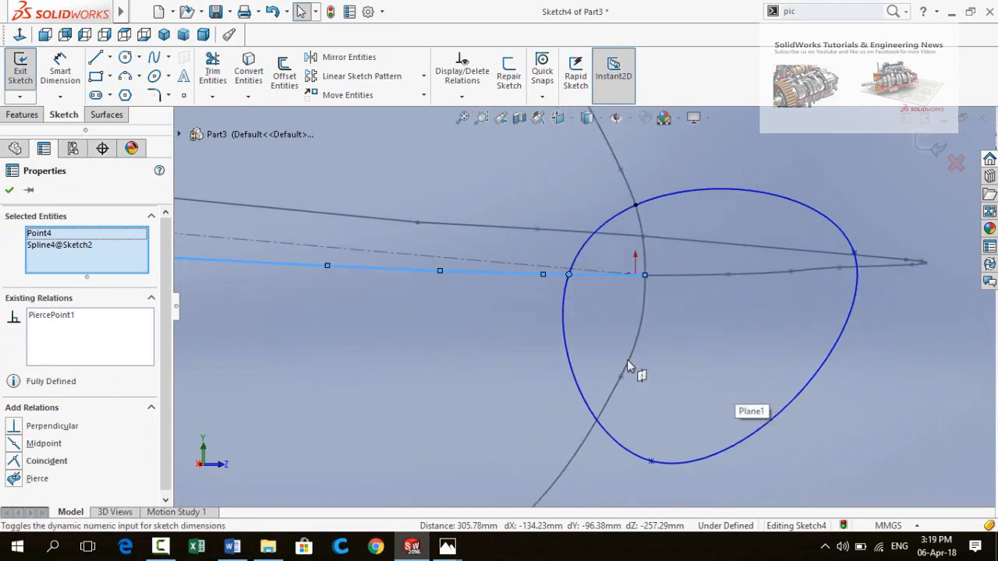
{"action": "left_click", "coordinate": [632, 357]}
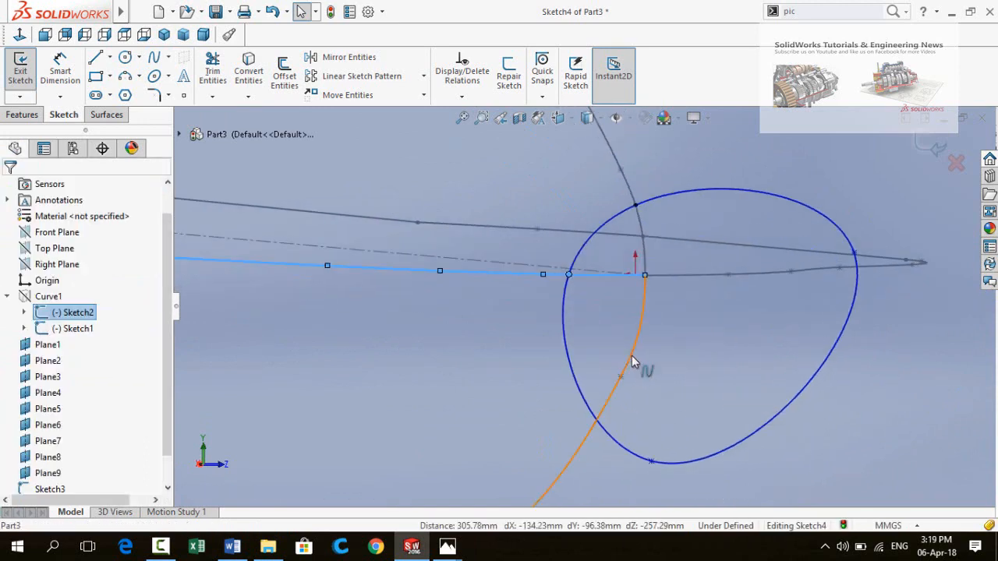
{"action": "left_click", "coordinate": [652, 463], "text": "ctrl"}
{"action": "left_click", "coordinate": [741, 404]}
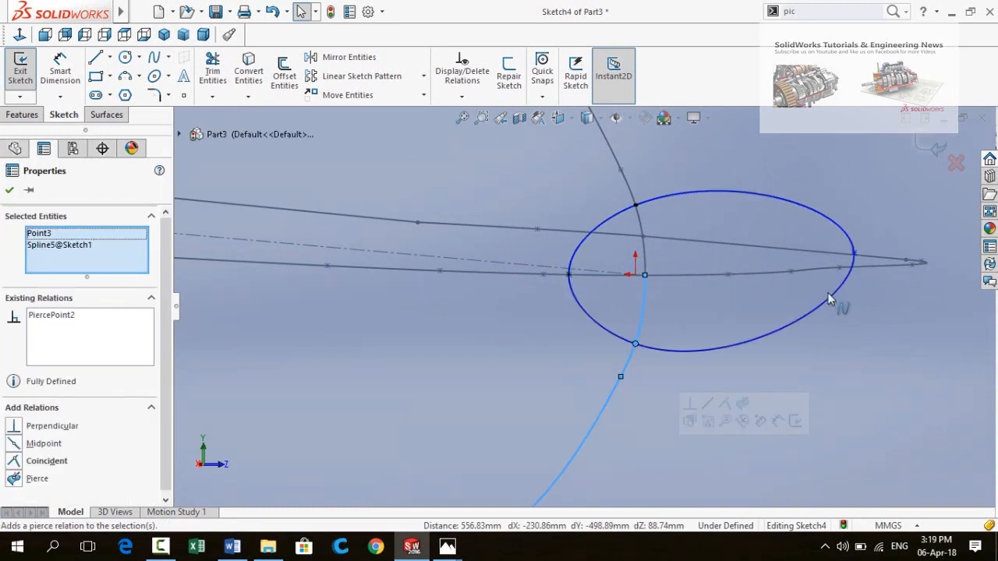
Add a pierce relation between the loop's remaining spline point and the side-view outline's upper nose spline, and finish the sketch
{"action": "left_click", "coordinate": [817, 273]}
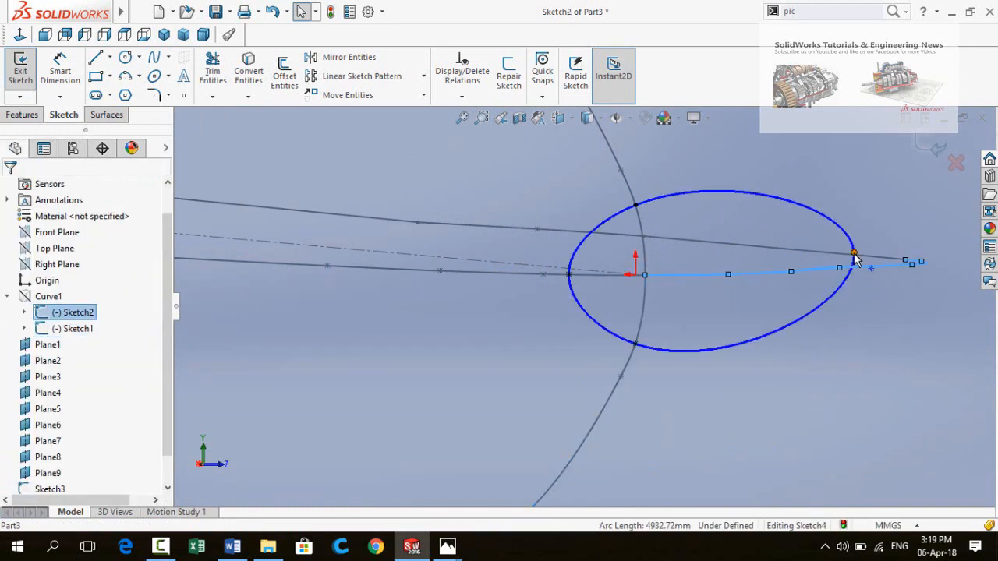
{"action": "left_click", "coordinate": [855, 256], "text": "ctrl"}
{"action": "left_click", "coordinate": [932, 193]}
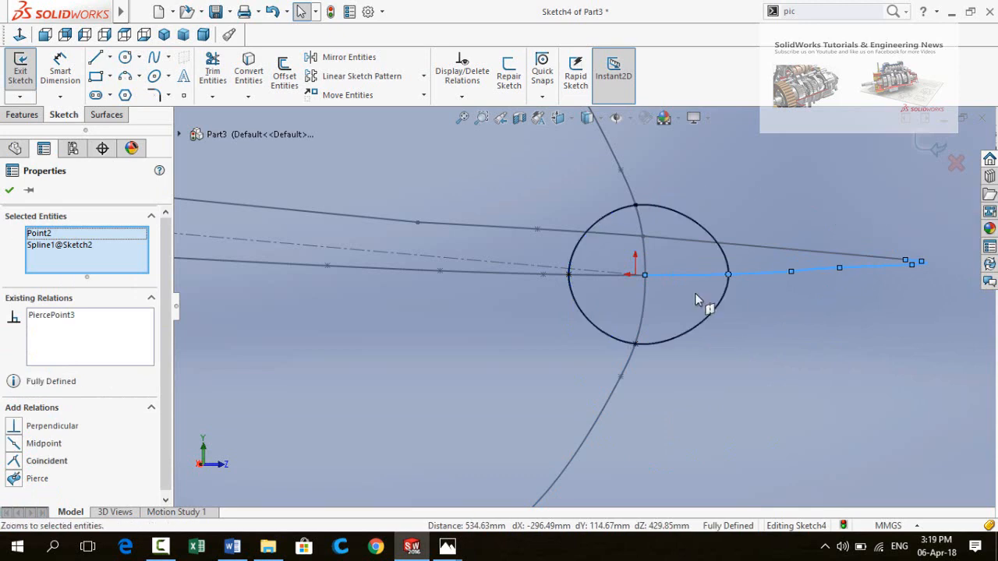
{"action": "key", "text": "z"}
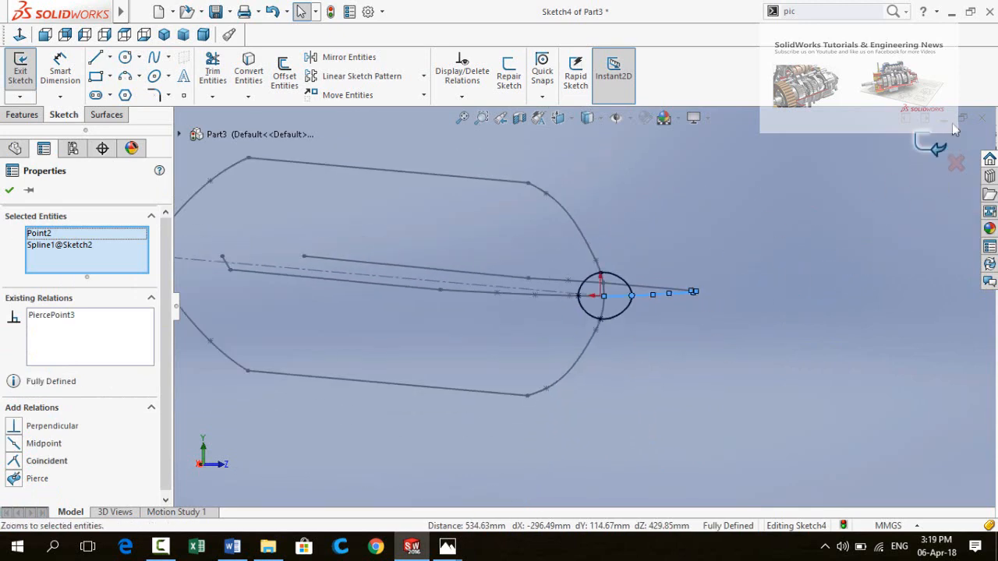
{"action": "left_click", "coordinate": [930, 148]}
{"action": "key", "text": "z"}
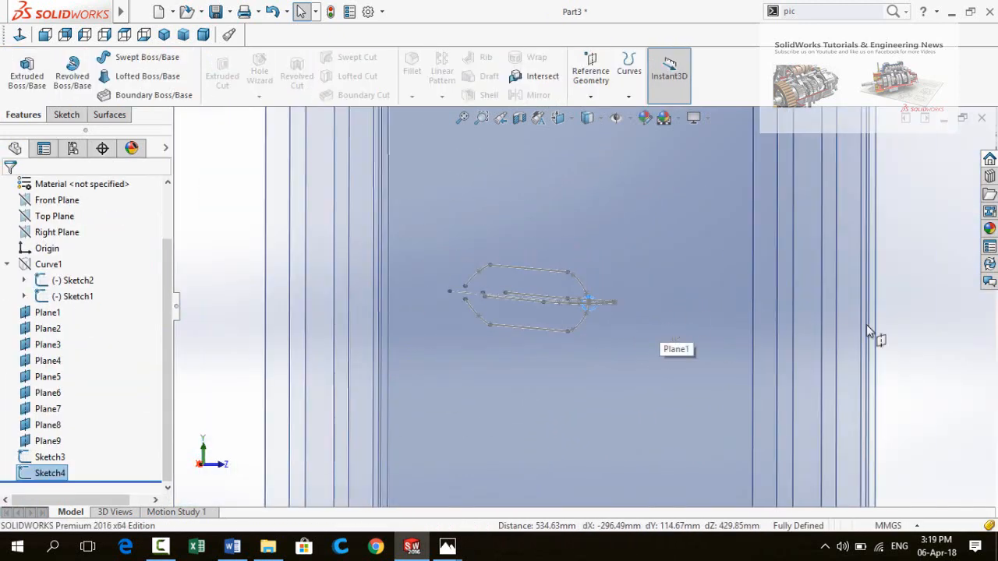
Hide Plane1 and start a new sketch on Plane2
{"action": "left_click", "coordinate": [876, 328]}
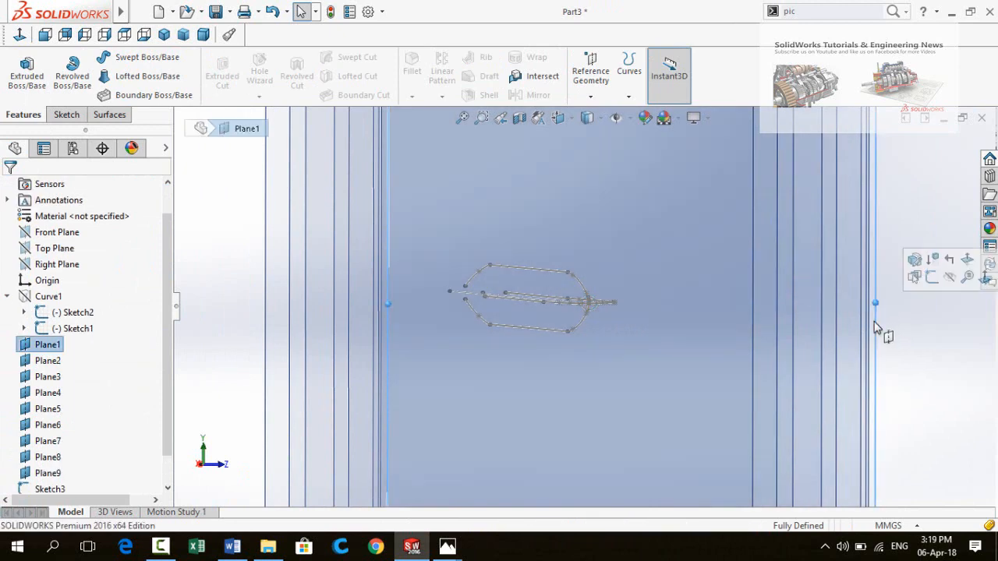
{"action": "left_click", "coordinate": [949, 280]}
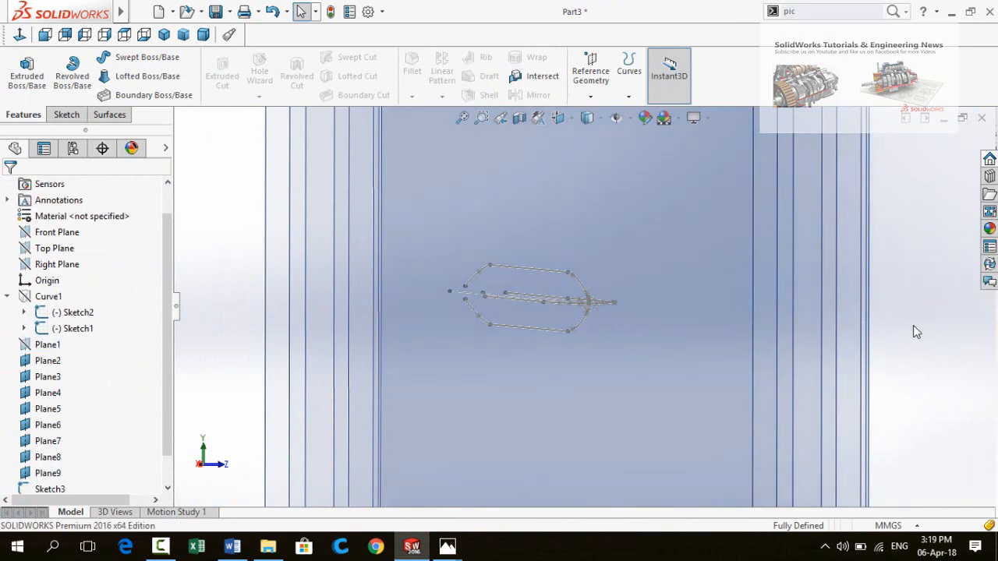
{"action": "left_click", "coordinate": [870, 295]}
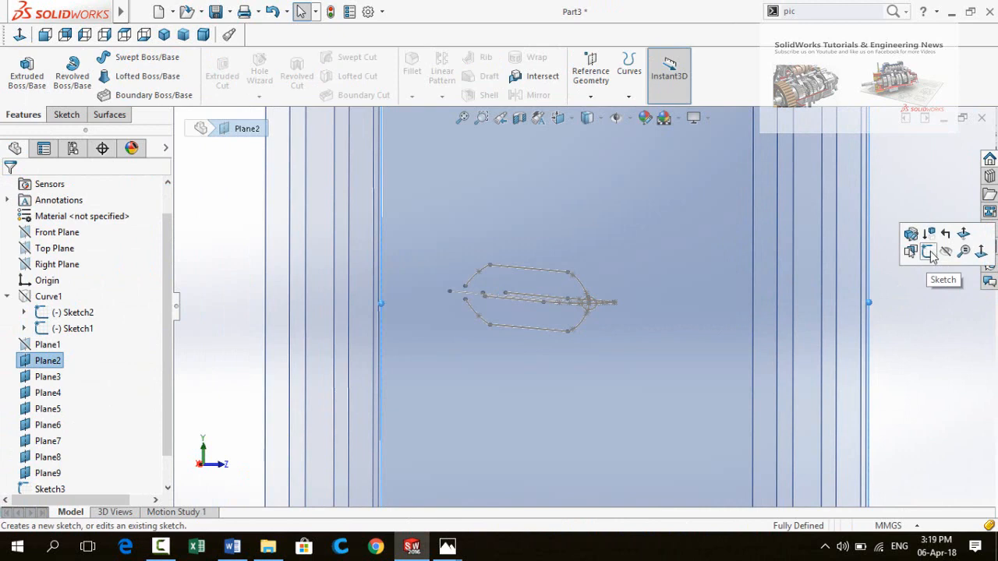
{"action": "left_click", "coordinate": [929, 251]}
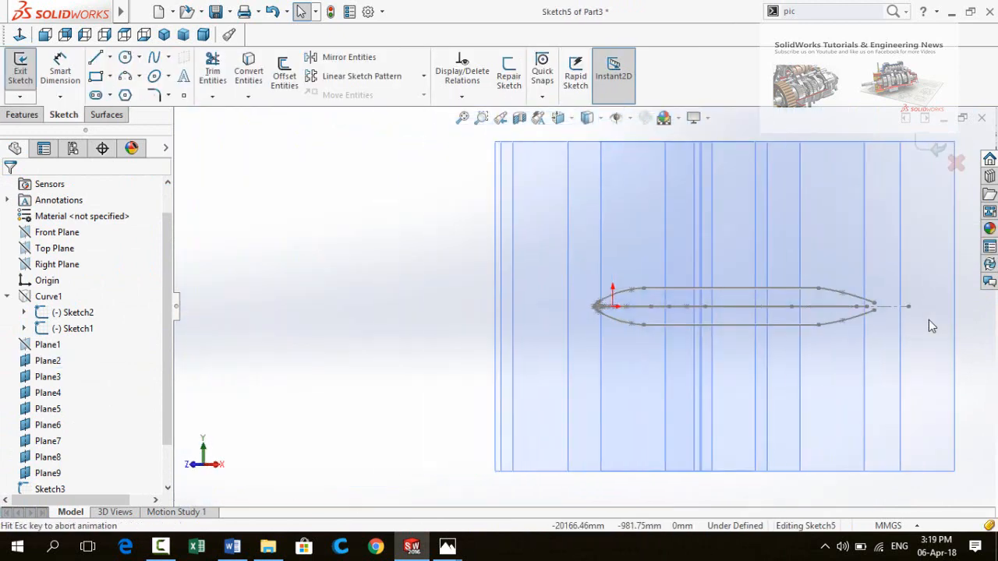
Draw a closed four-point spline loop around the origin, enclosing the existing nose section, with one point near each outline arm
{"action": "scroll", "coordinate": [542, 312], "scroll_direction": "down", "scroll_amount": 6}
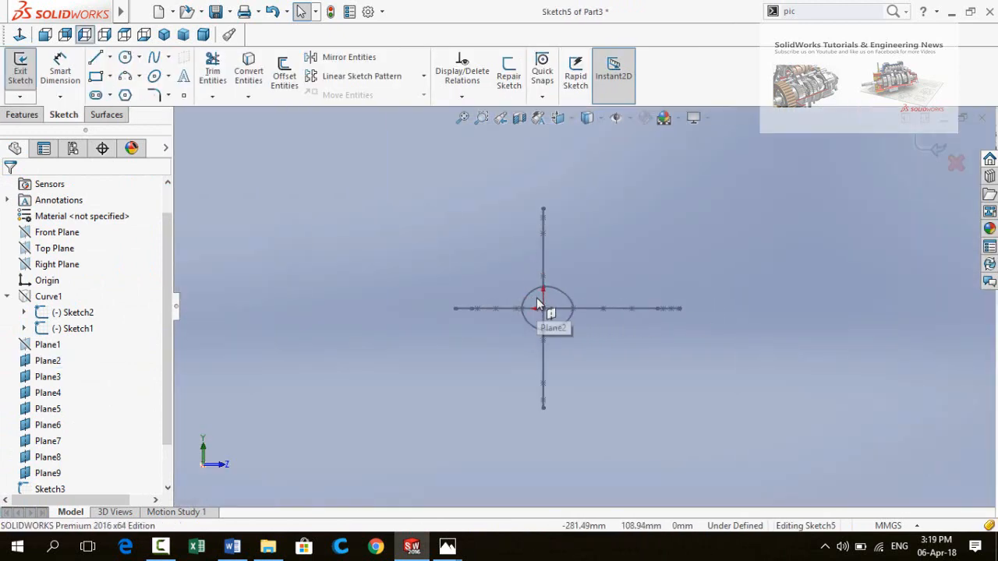
{"action": "scroll", "coordinate": [539, 304], "scroll_direction": "down", "scroll_amount": 3}
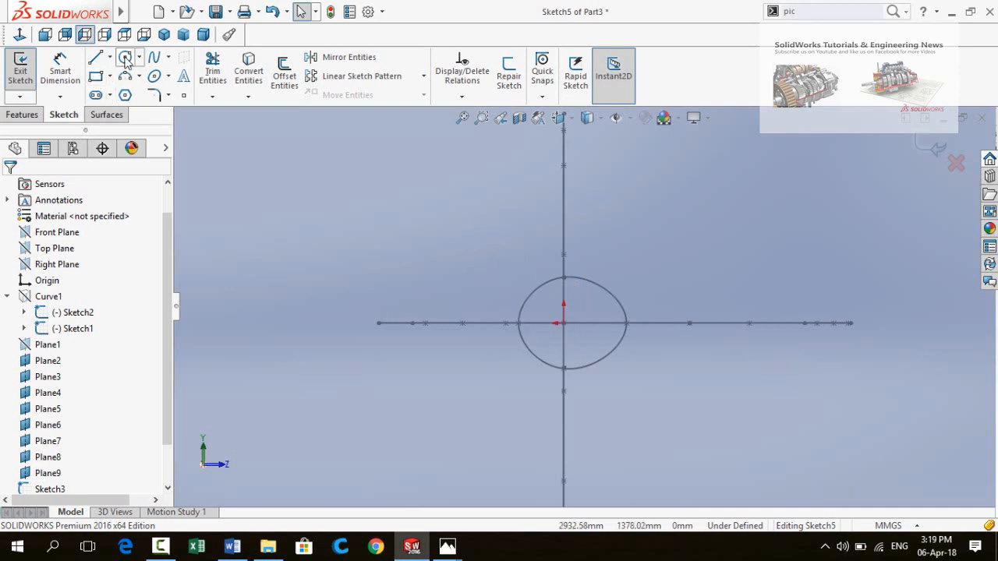
{"action": "left_click", "coordinate": [556, 257]}
{"action": "left_click", "coordinate": [659, 316]}
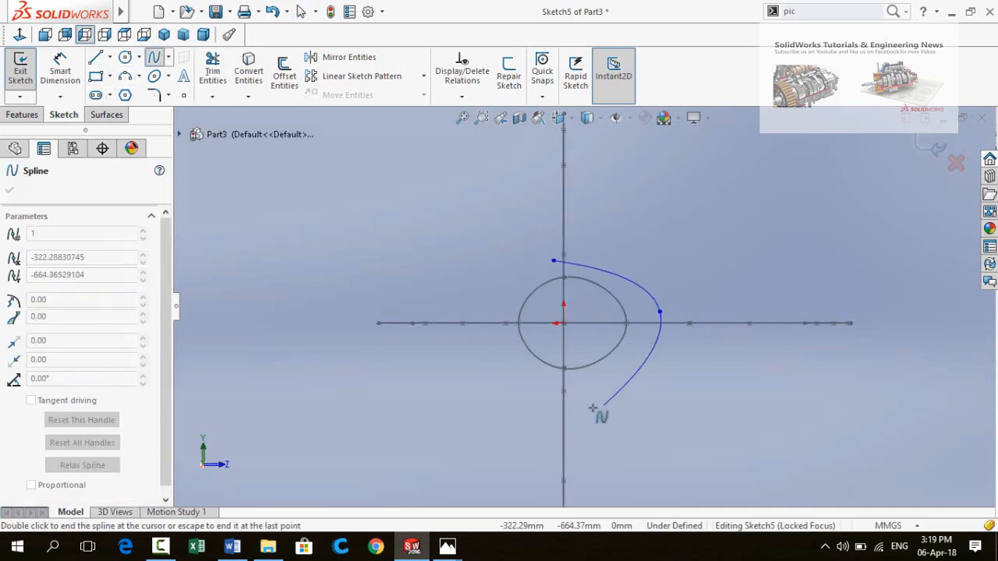
{"action": "left_click", "coordinate": [573, 390]}
{"action": "left_click", "coordinate": [556, 258]}
{"action": "scroll", "coordinate": [556, 261], "scroll_direction": "down", "scroll_amount": 4}
{"action": "left_click", "coordinate": [549, 258]}
Pierce the new Plane2 loop's uppermost spline point onto the top-view outline's nose spline on the positive Y side
{"action": "middle_click_drag", "start_coordinate": [581, 273], "coordinate": [546, 296]}
{"action": "left_click", "coordinate": [549, 269]}
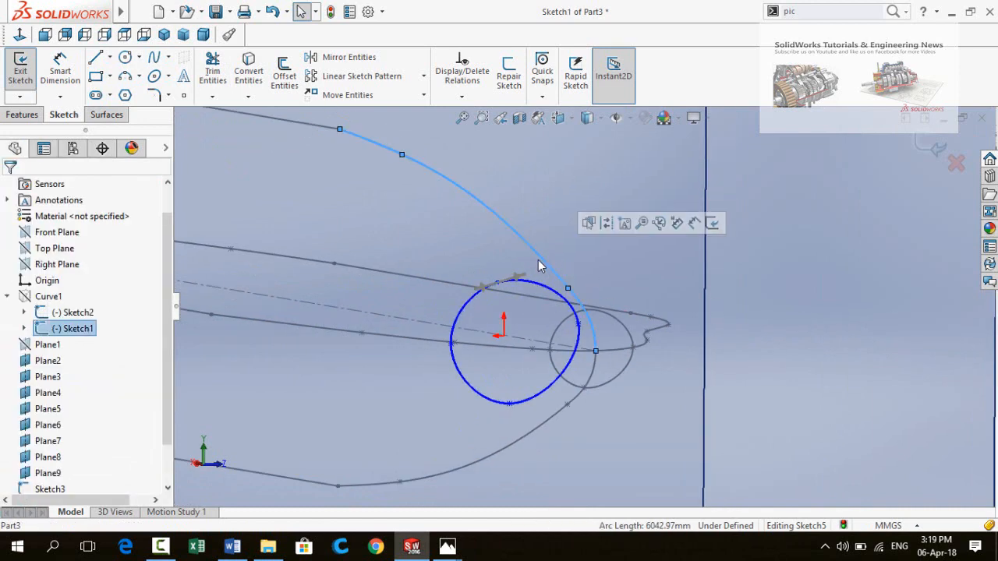
{"action": "left_click", "coordinate": [498, 284], "text": "ctrl"}
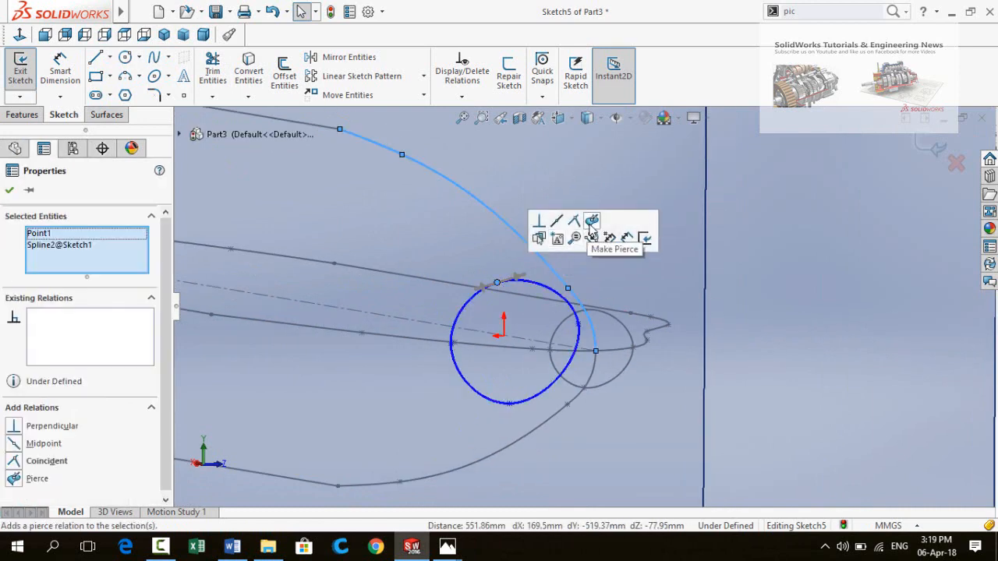
{"action": "left_click", "coordinate": [592, 222]}
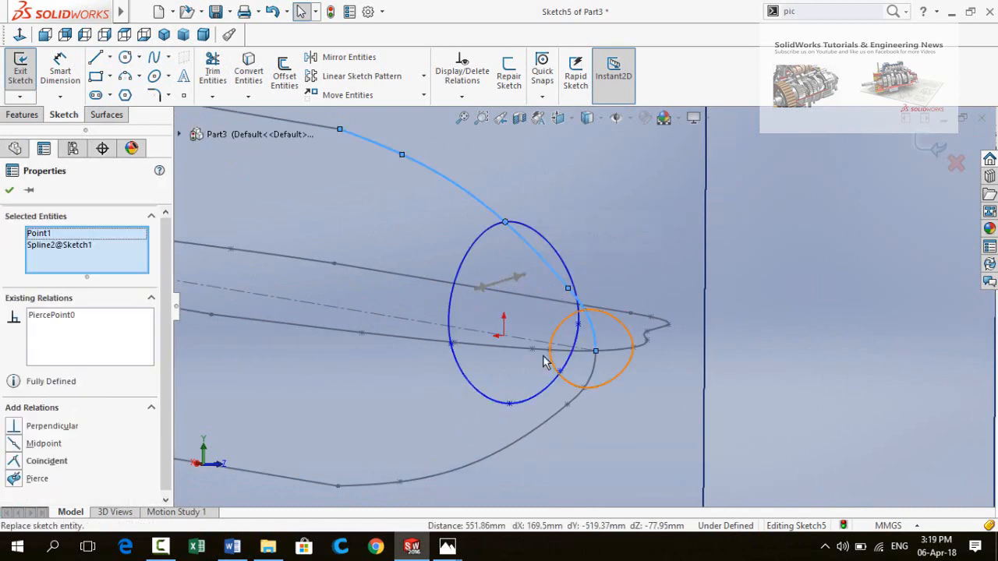
Pierce the Plane2 loop's belly-side spline point onto the side-view outline's lower nose spline
{"action": "left_click", "coordinate": [490, 345]}
{"action": "scroll", "coordinate": [477, 347], "scroll_direction": "up", "scroll_amount": 5}
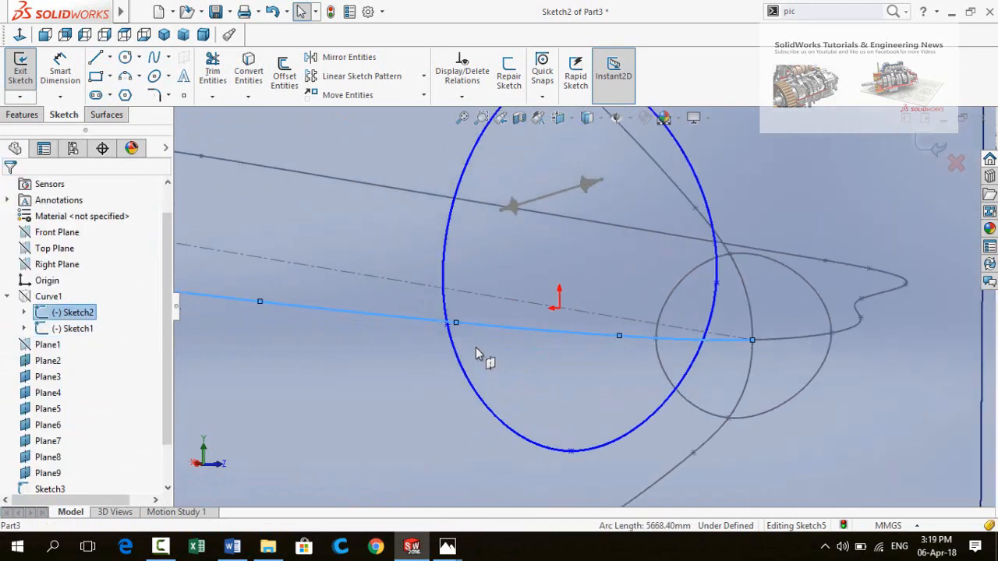
{"action": "left_click", "coordinate": [445, 311], "text": "ctrl"}
{"action": "left_click", "coordinate": [539, 250]}
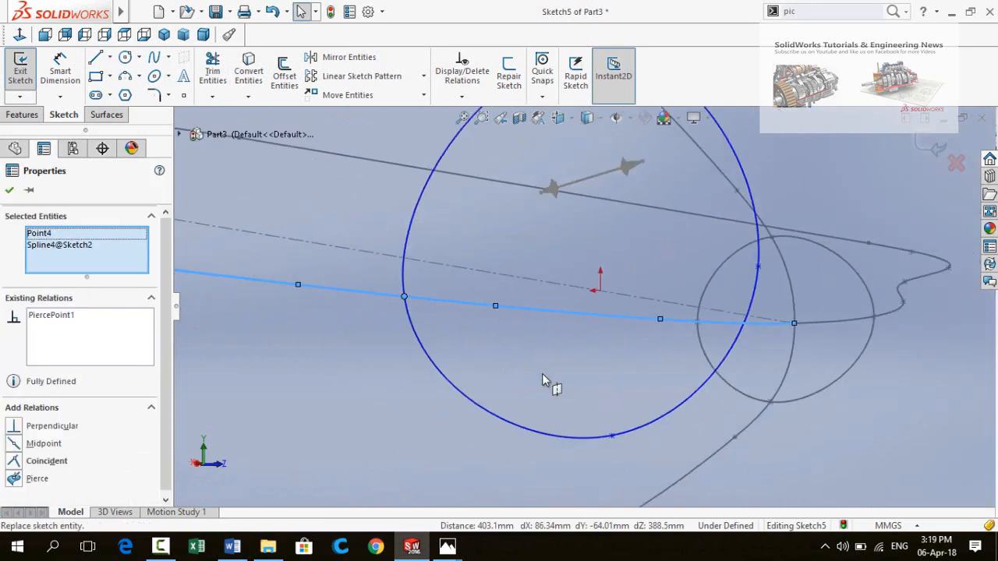
Pierce the Plane2 loop's lowest spline point onto the top-view outline's nose spline on the negative Y side
{"action": "scroll", "coordinate": [542, 373], "scroll_direction": "down", "scroll_amount": 3}
{"action": "scroll", "coordinate": [572, 373], "scroll_direction": "up", "scroll_amount": 4}
{"action": "left_click", "coordinate": [657, 381]}
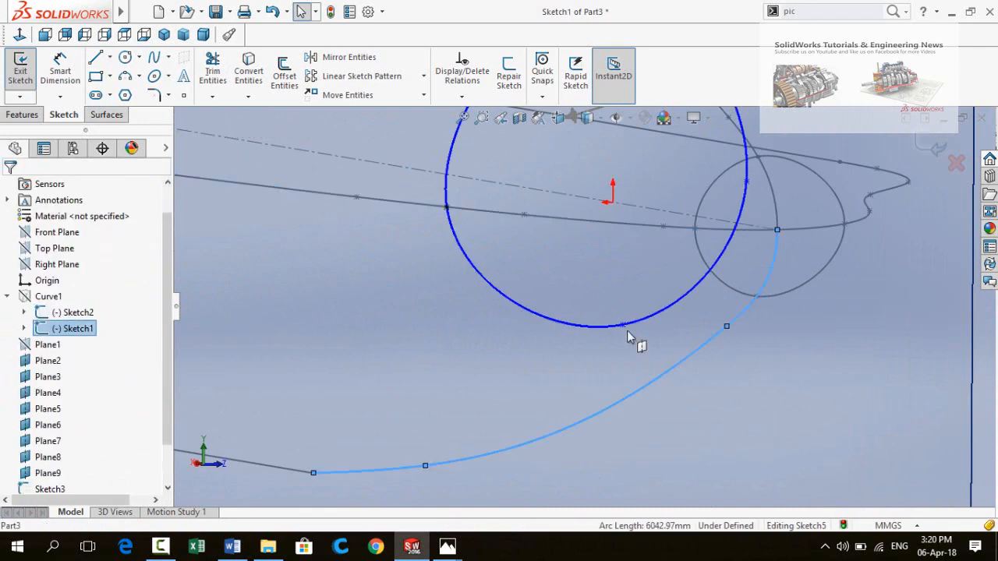
{"action": "left_click", "coordinate": [623, 326], "text": "ctrl"}
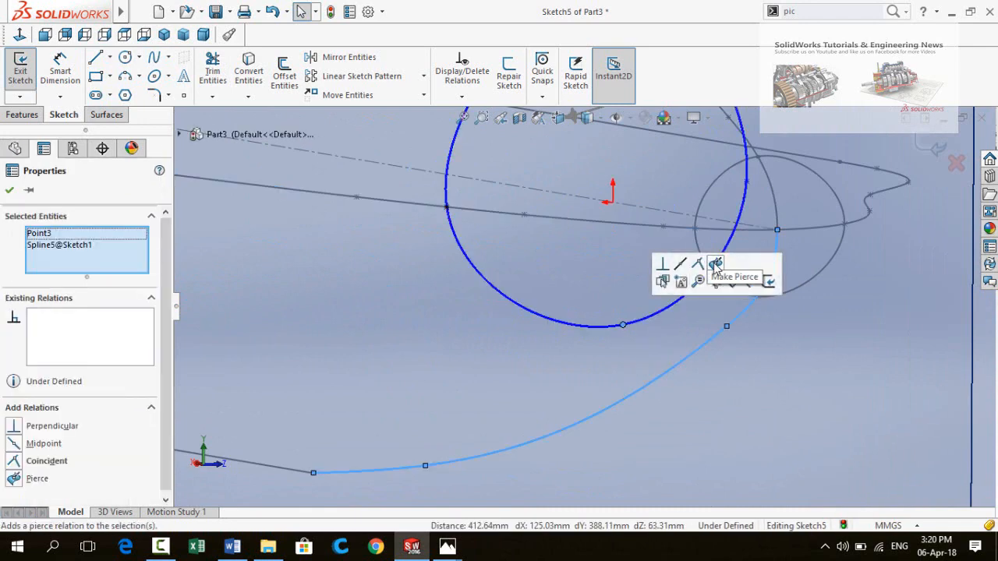
{"action": "left_click", "coordinate": [716, 265]}
Pierce the Plane2 loop's remaining spline point onto the side-view outline's upper nose spline
{"action": "scroll", "coordinate": [630, 367], "scroll_direction": "down", "scroll_amount": 3}
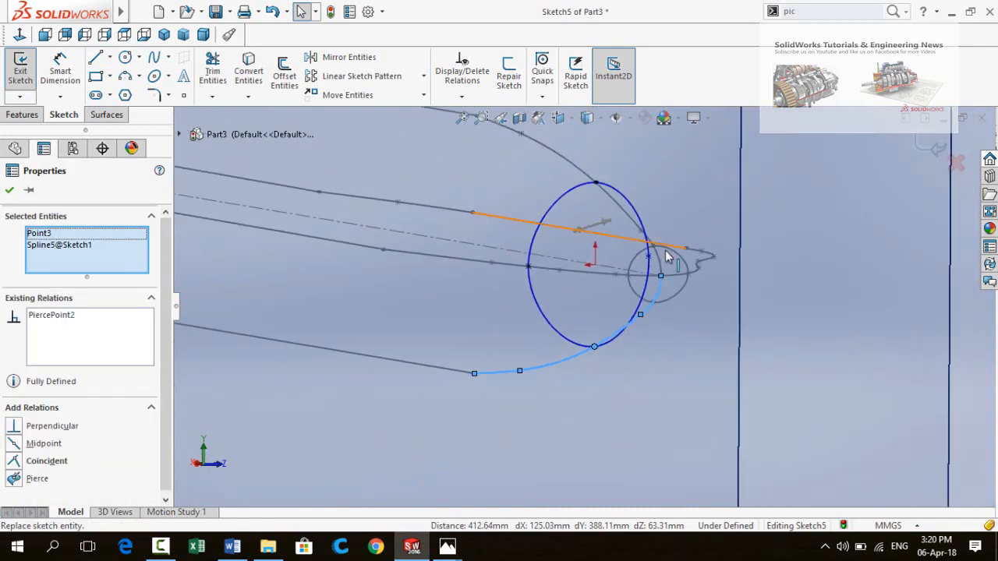
{"action": "middle_click_drag", "start_coordinate": [667, 257], "coordinate": [652, 296]}
{"action": "scroll", "coordinate": [639, 312], "scroll_direction": "up", "scroll_amount": 3}
{"action": "middle_click_drag", "start_coordinate": [554, 474], "coordinate": [561, 397], "text": "ctrl"}
{"action": "scroll", "coordinate": [546, 413], "scroll_direction": "down", "scroll_amount": 3}
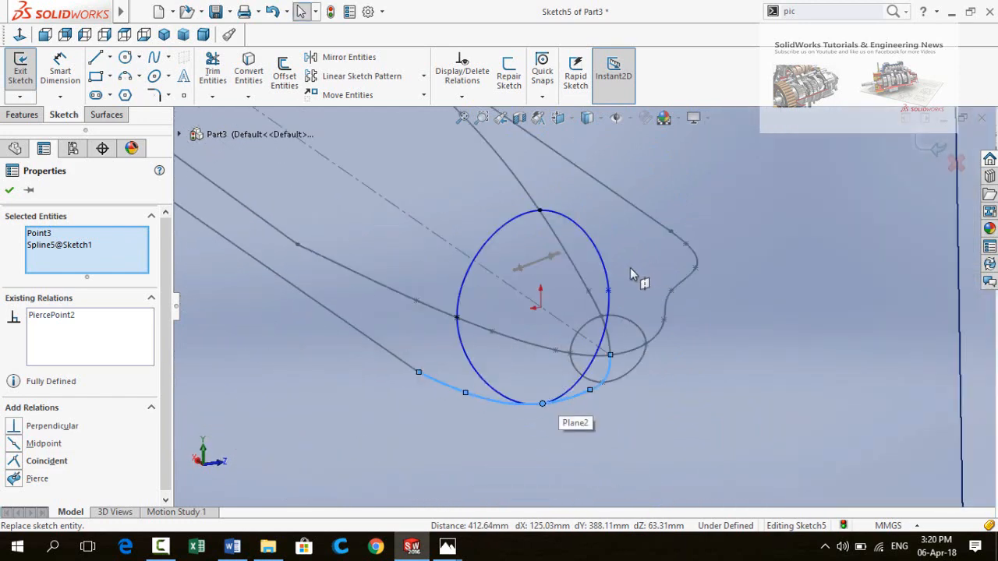
Pierce the ellipse-like spline's right side point with the right-hand guide spline and exit the sketch
{"action": "scroll", "coordinate": [600, 304], "scroll_direction": "down", "scroll_amount": 2}
{"action": "left_click", "coordinate": [585, 317]}
{"action": "left_click", "coordinate": [685, 345], "text": "ctrl"}
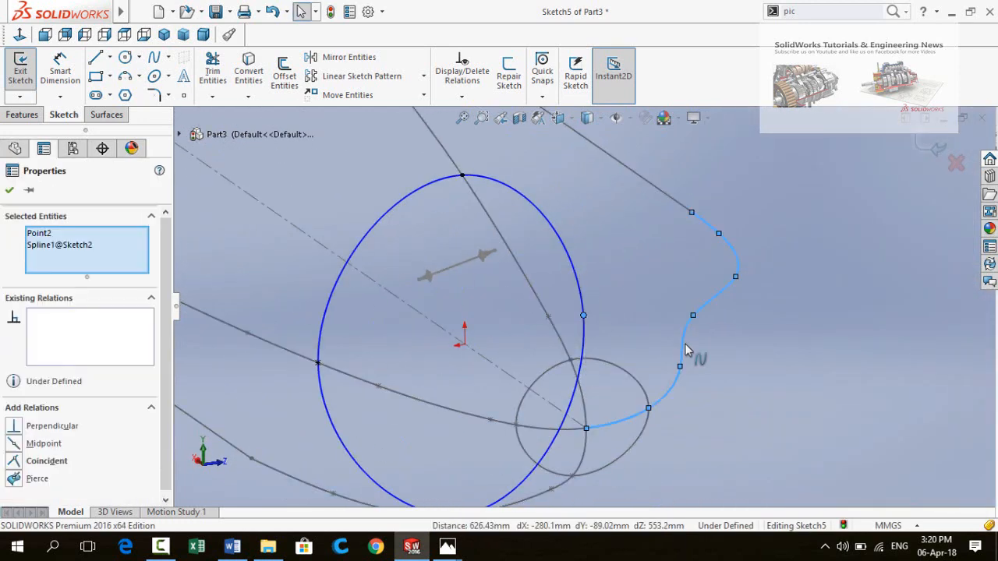
{"action": "left_click", "coordinate": [779, 283]}
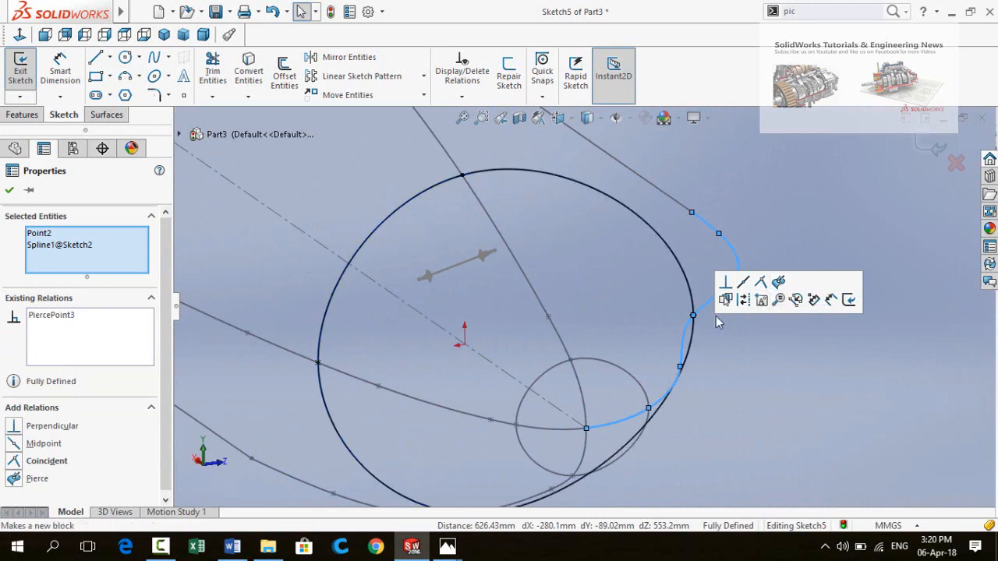
{"action": "scroll", "coordinate": [705, 343], "scroll_direction": "up", "scroll_amount": 5}
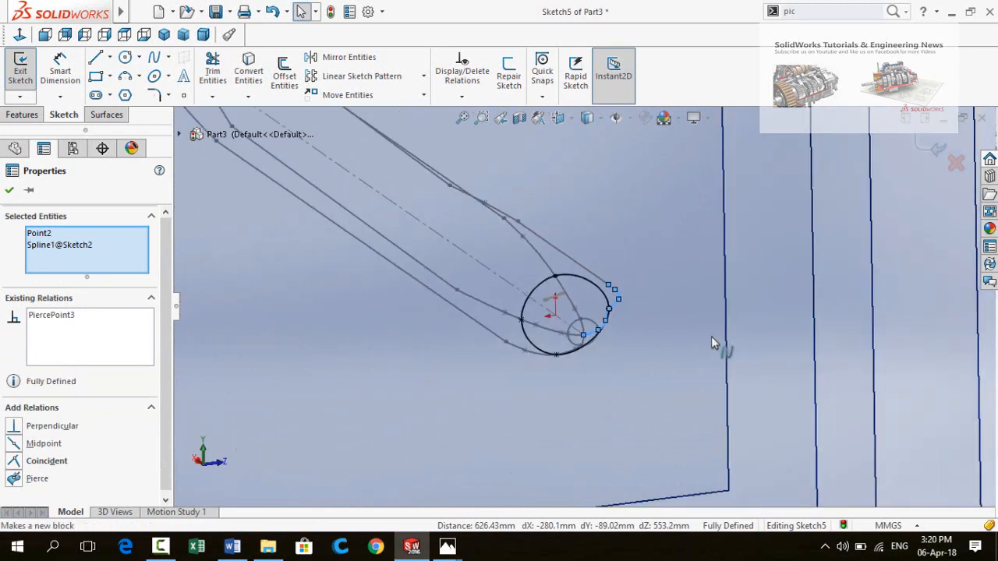
{"action": "left_click", "coordinate": [936, 150]}
{"action": "scroll", "coordinate": [619, 297], "scroll_direction": "up", "scroll_amount": 5}
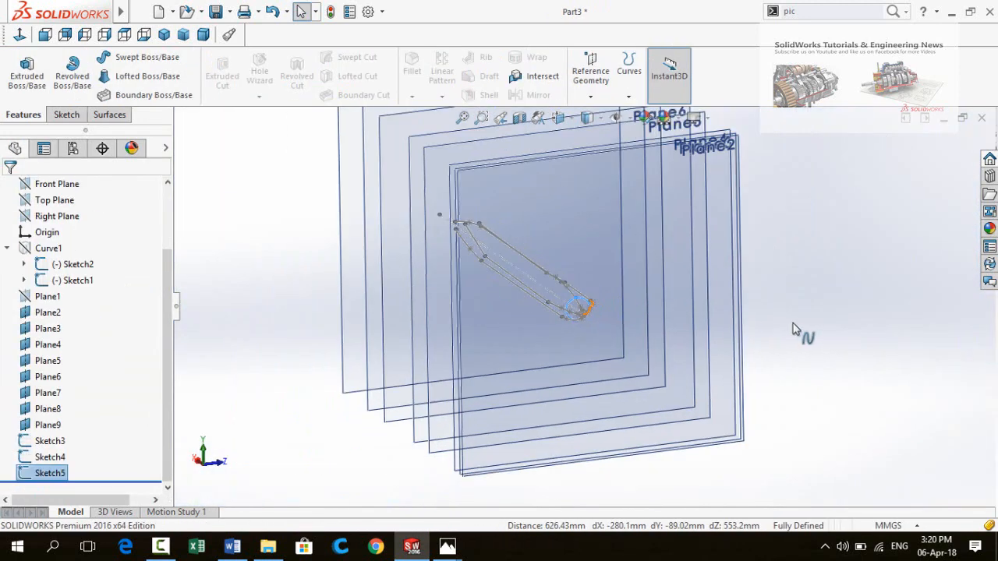
Hide Plane2, the frontmost reference plane
{"action": "left_click", "coordinate": [744, 303]}
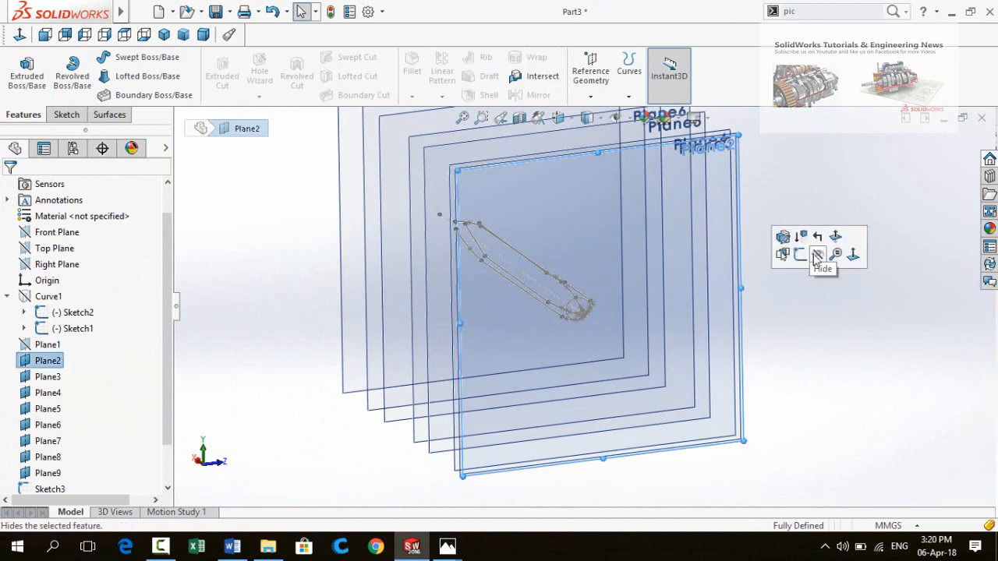
{"action": "left_click", "coordinate": [818, 258]}
{"action": "mouse_move", "coordinate": [748, 343]}
{"action": "middle_mouse_down"}
{"action": "mouse_move", "coordinate": [765, 290]}
{"action": "mouse_move", "coordinate": [775, 291]}
{"action": "mouse_move", "coordinate": [513, 343]}
{"action": "middle_mouse_up"}
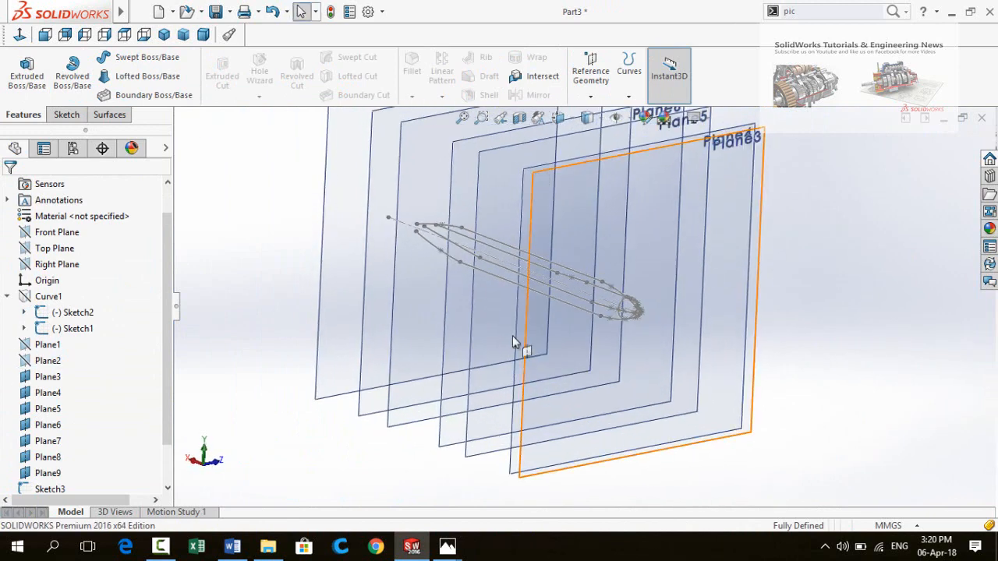
Sketch a closed four-point spline on Plane3 around the existing cross-section profiles
{"action": "left_click", "coordinate": [754, 379]}
{"action": "left_click", "coordinate": [798, 325]}
{"action": "scroll", "coordinate": [798, 423], "scroll_direction": "down", "scroll_amount": 5}
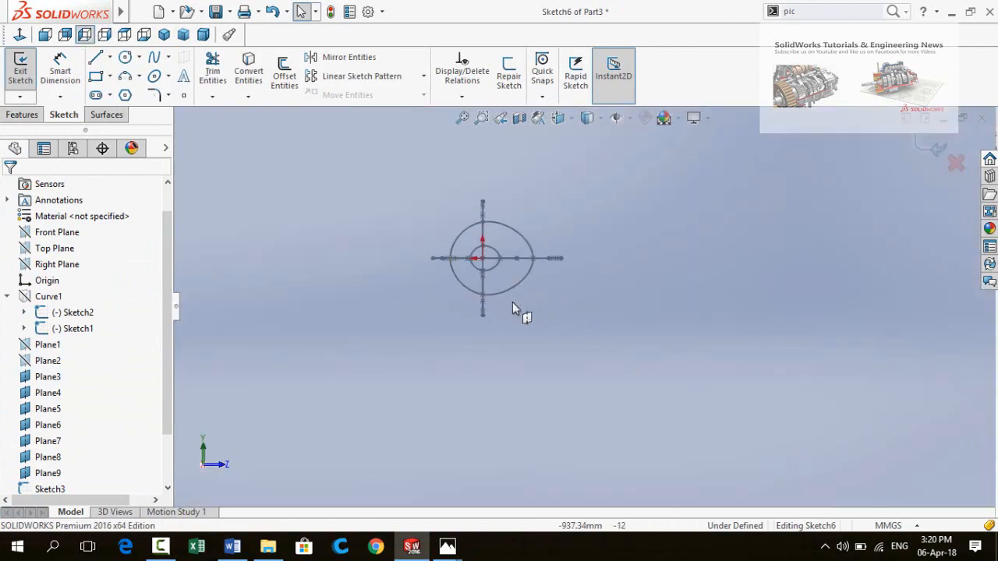
{"action": "scroll", "coordinate": [446, 253], "scroll_direction": "down", "scroll_amount": 3}
{"action": "left_click", "coordinate": [155, 58]}
{"action": "left_click", "coordinate": [559, 222]}
{"action": "left_click", "coordinate": [716, 319]}
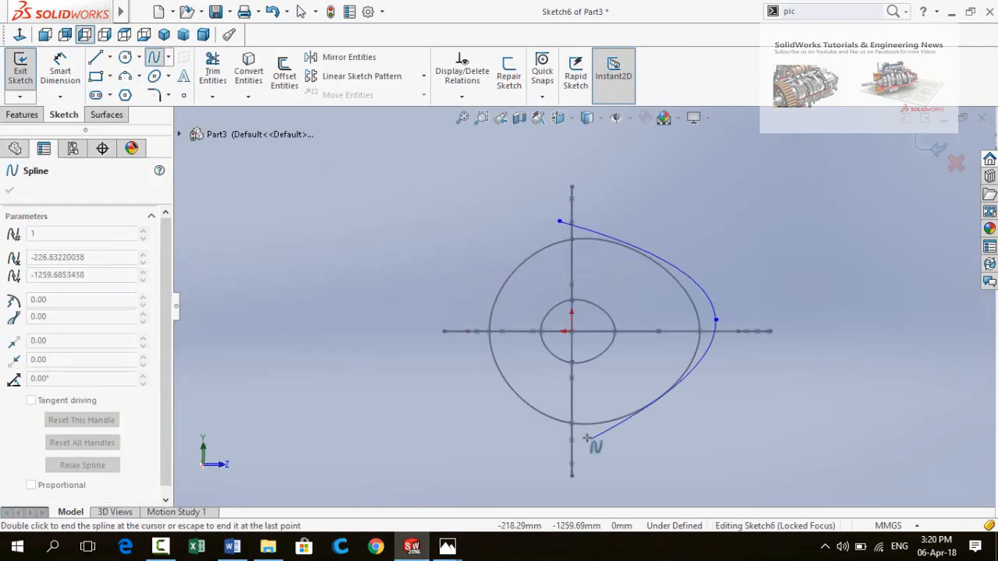
{"action": "left_click", "coordinate": [559, 221]}
{"action": "key", "text": "Escape"}
Pierce the top point of the Plane3 spline with the upper guide curve
{"action": "scroll", "coordinate": [559, 222], "scroll_direction": "down", "scroll_amount": 4}
{"action": "scroll", "coordinate": [640, 270], "scroll_direction": "up", "scroll_amount": 5}
{"action": "middle_click_drag", "start_coordinate": [722, 312], "coordinate": [685, 316]}
{"action": "scroll", "coordinate": [909, 234], "scroll_direction": "down", "scroll_amount": 4}
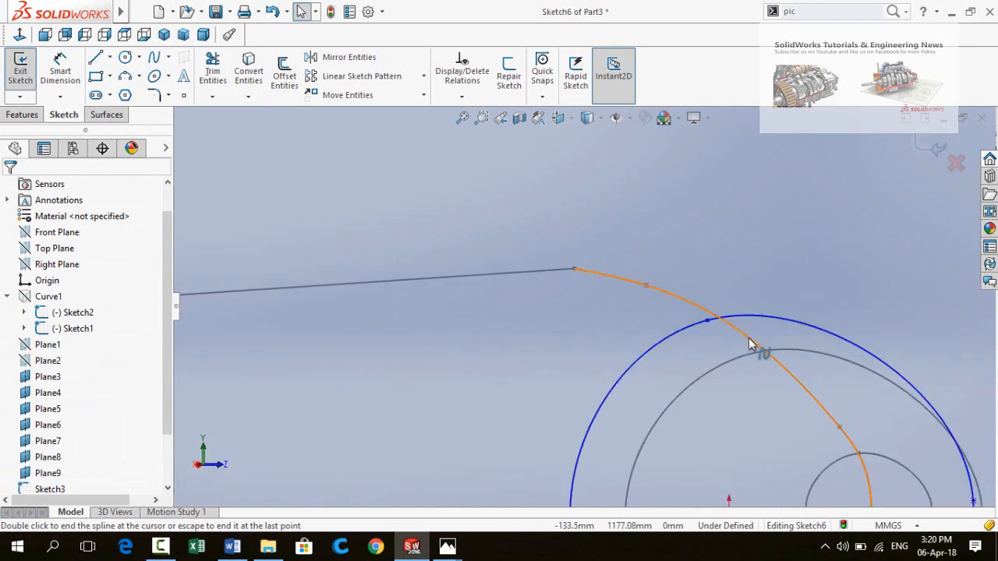
{"action": "left_click", "coordinate": [758, 351]}
{"action": "left_click", "coordinate": [707, 321], "text": "ctrl"}
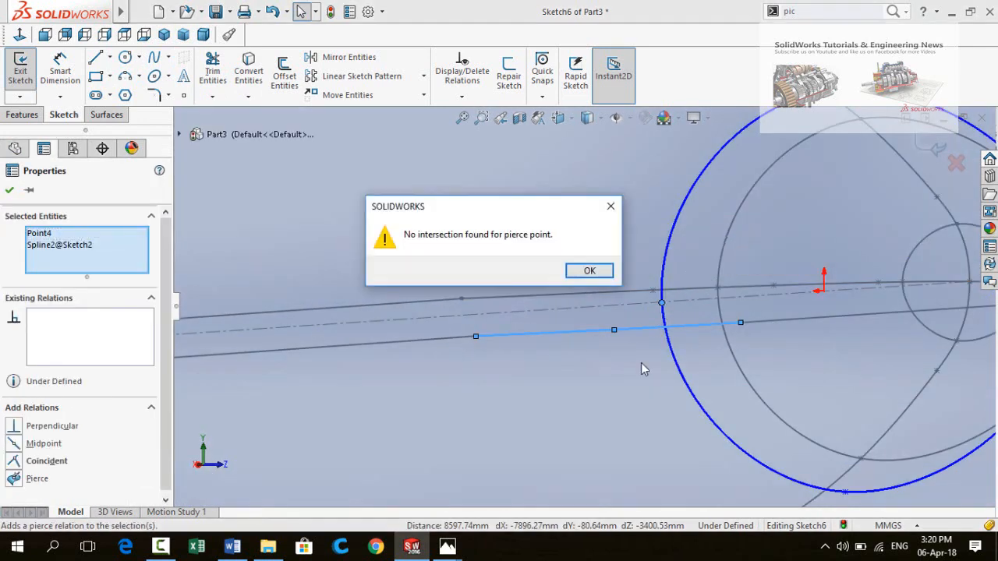
{"action": "left_click", "coordinate": [585, 269]}
{"action": "left_click", "coordinate": [757, 322]}
{"action": "left_click", "coordinate": [662, 302], "text": "ctrl"}
{"action": "middle_click_drag", "start_coordinate": [686, 257], "coordinate": [569, 379]}
{"action": "scroll", "coordinate": [568, 379], "scroll_direction": "up", "scroll_amount": 6}
{"action": "scroll", "coordinate": [568, 379], "scroll_direction": "down", "scroll_amount": 4}
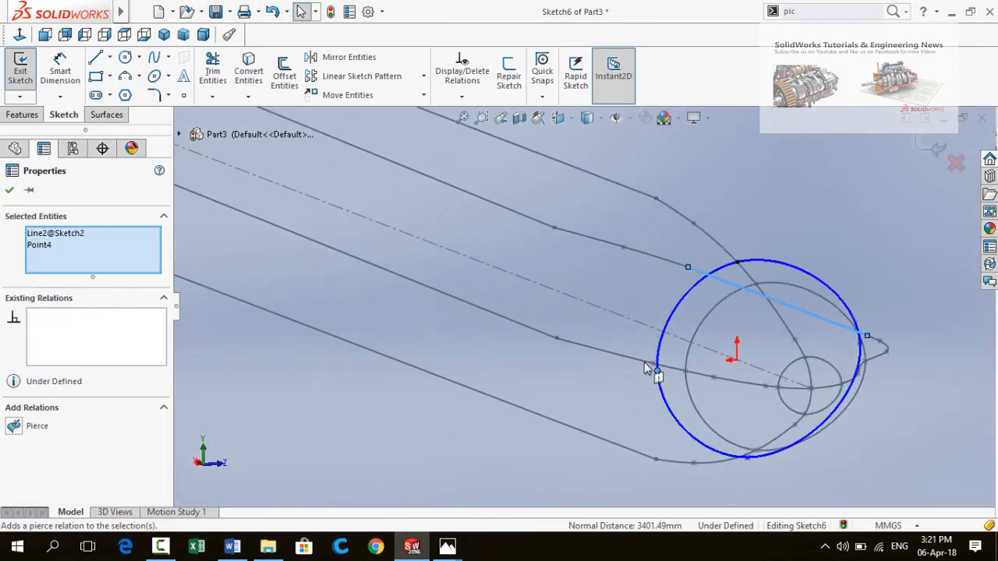
{"action": "left_click", "coordinate": [660, 296]}
{"action": "middle_click_drag", "start_coordinate": [660, 296], "coordinate": [686, 291]}
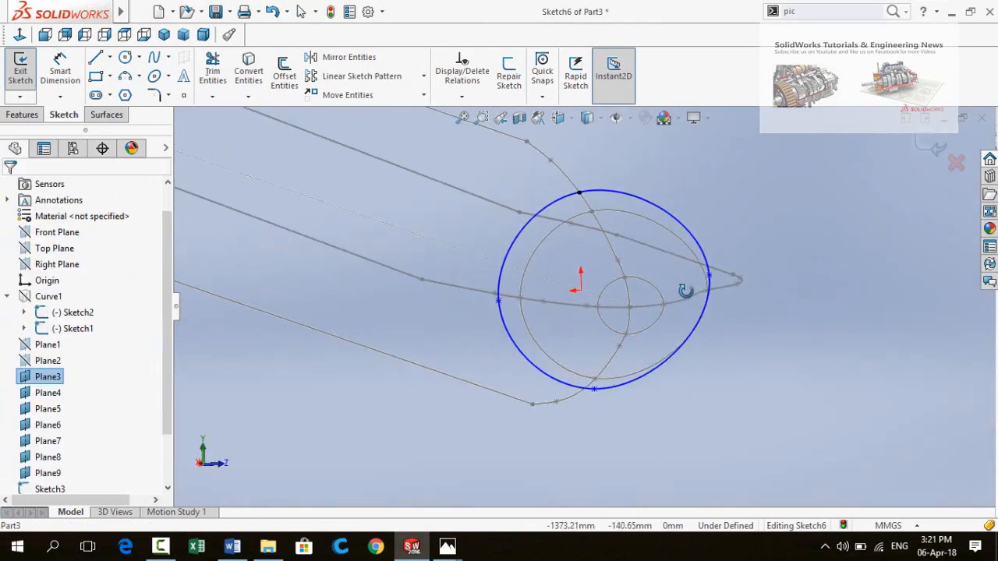
Pierce the Plane3 spline's left point with the left guide curve and its bottom point with the lower guide curve
{"action": "scroll", "coordinate": [485, 309], "scroll_direction": "down", "scroll_amount": 2}
{"action": "left_click", "coordinate": [507, 290]}
{"action": "left_click", "coordinate": [504, 297], "text": "ctrl"}
{"action": "left_click", "coordinate": [598, 234]}
{"action": "scroll", "coordinate": [583, 307], "scroll_direction": "up", "scroll_amount": 2}
{"action": "left_click", "coordinate": [607, 394]}
{"action": "left_click", "coordinate": [614, 388], "text": "ctrl"}
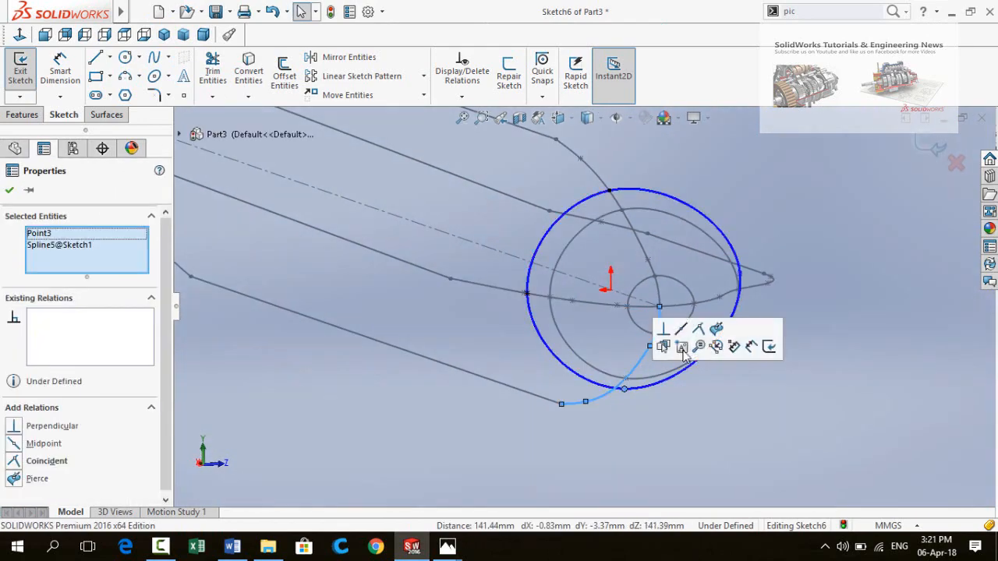
{"action": "left_click", "coordinate": [713, 329]}
Pierce the Plane3 spline's right point with the right-hand guide curve and exit the sketch
{"action": "left_click", "coordinate": [740, 274]}
{"action": "left_click", "coordinate": [749, 289], "text": "ctrl"}
{"action": "left_click", "coordinate": [842, 230]}
{"action": "key", "text": "f"}
{"action": "left_click", "coordinate": [933, 147]}
Hide Plane3 and sketch a closed four-point spline on Plane4 around the existing profiles
{"action": "left_click", "coordinate": [794, 276]}
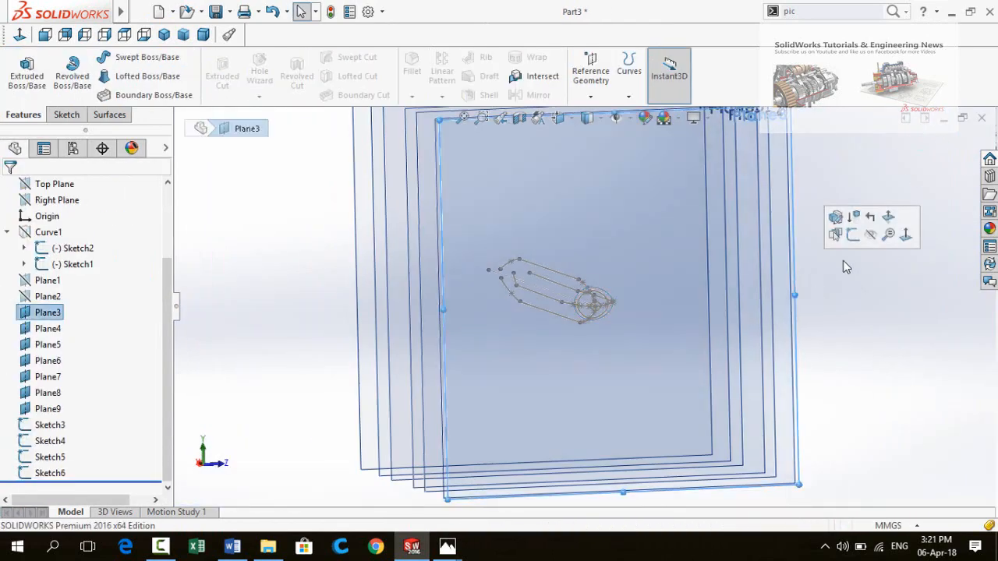
{"action": "left_click", "coordinate": [870, 234]}
{"action": "left_click", "coordinate": [790, 292]}
{"action": "left_click", "coordinate": [850, 250]}
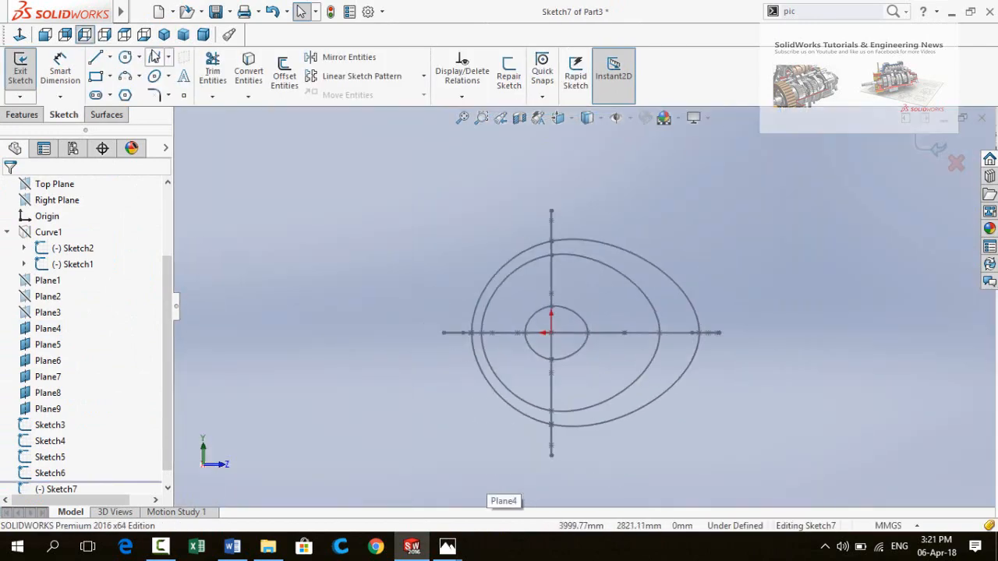
{"action": "left_click", "coordinate": [552, 231]}
{"action": "left_click", "coordinate": [712, 326]}
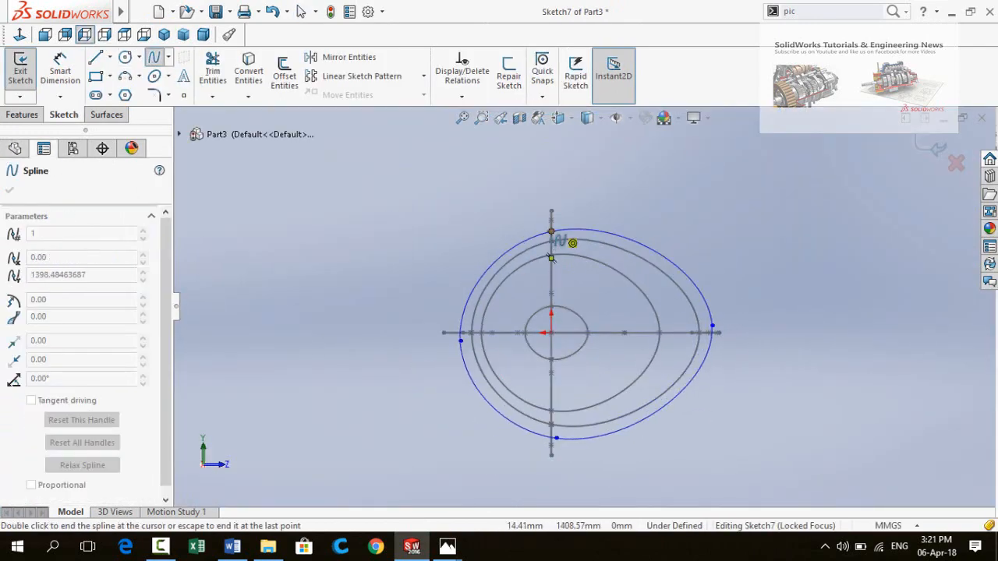
{"action": "left_click", "coordinate": [551, 232]}
{"action": "scroll", "coordinate": [515, 241], "scroll_direction": "down", "scroll_amount": 5}
{"action": "key", "text": "Escape"}
Pierce the top point of the Plane4 spline with the upper guide curve
{"action": "scroll", "coordinate": [811, 312], "scroll_direction": "up", "scroll_amount": 7}
{"action": "scroll", "coordinate": [820, 295], "scroll_direction": "down", "scroll_amount": 6}
{"action": "left_click", "coordinate": [677, 277]}
{"action": "left_click", "coordinate": [648, 277], "text": "ctrl"}
{"action": "left_click", "coordinate": [744, 215]}
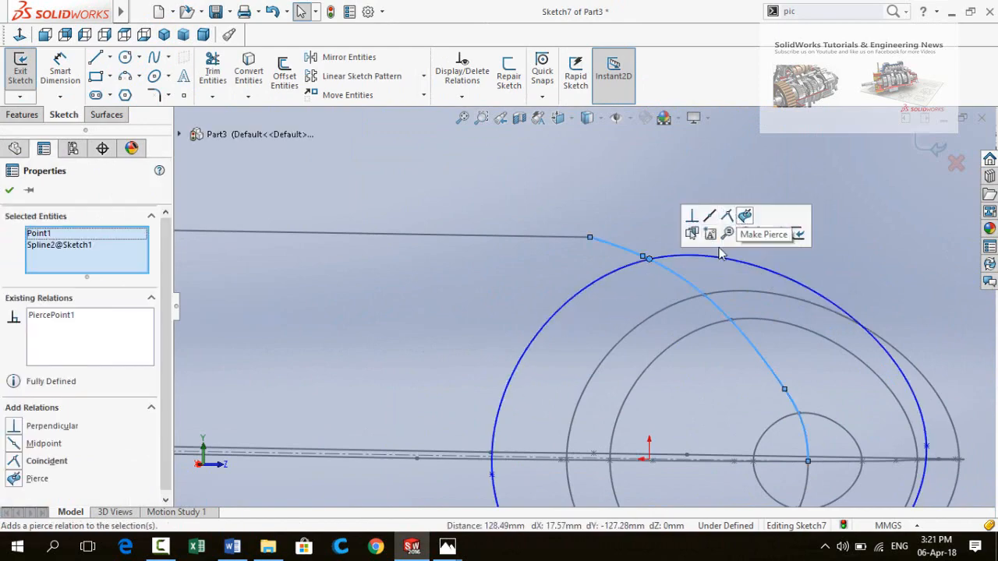
{"action": "middle_click_drag", "start_coordinate": [719, 248], "coordinate": [537, 388]}
{"action": "scroll", "coordinate": [536, 388], "scroll_direction": "down", "scroll_amount": 1}
{"action": "left_click", "coordinate": [605, 332]}
{"action": "left_click", "coordinate": [629, 326], "text": "ctrl"}
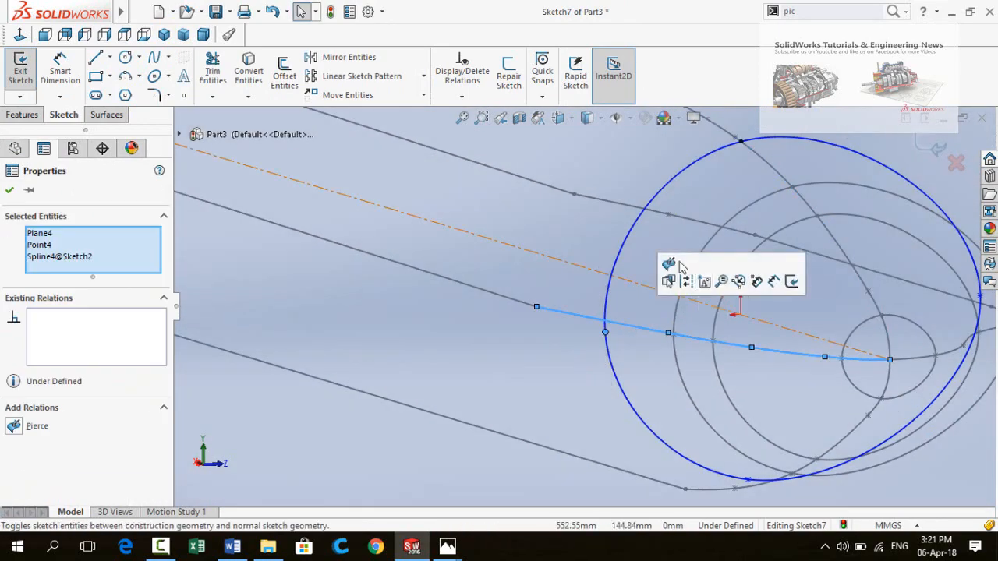
{"action": "scroll", "coordinate": [595, 359], "scroll_direction": "up", "scroll_amount": 7}
{"action": "left_click", "coordinate": [221, 351]}
Pierce the Plane4 spline's left point with the left guide curve and its bottom point with the lower guide curve
{"action": "scroll", "coordinate": [571, 312], "scroll_direction": "down", "scroll_amount": 5}
{"action": "left_click", "coordinate": [629, 311]}
{"action": "left_click", "coordinate": [647, 306], "text": "ctrl"}
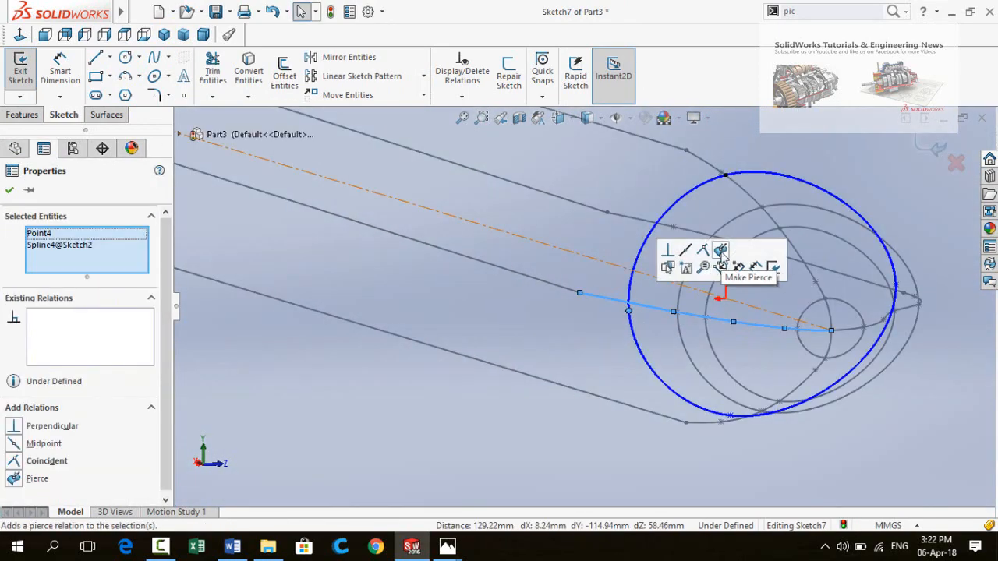
{"action": "left_click", "coordinate": [721, 250]}
{"action": "scroll", "coordinate": [724, 265], "scroll_direction": "up", "scroll_amount": 2}
{"action": "scroll", "coordinate": [768, 390], "scroll_direction": "down", "scroll_amount": 4}
{"action": "left_click", "coordinate": [664, 341]}
{"action": "left_click", "coordinate": [654, 334], "text": "ctrl"}
{"action": "left_click", "coordinate": [746, 272]}
Pierce the Plane4 spline's right point with the right-hand guide curve and exit the sketch
{"action": "scroll", "coordinate": [748, 281], "scroll_direction": "up", "scroll_amount": 4}
{"action": "mouse_move", "coordinate": [747, 283]}
{"action": "middle_mouse_down"}
{"action": "mouse_move", "coordinate": [762, 338]}
{"action": "mouse_move", "coordinate": [717, 340]}
{"action": "middle_mouse_up"}
{"action": "scroll", "coordinate": [702, 343], "scroll_direction": "down", "scroll_amount": 6}
{"action": "left_click", "coordinate": [630, 373]}
{"action": "left_click", "coordinate": [586, 299], "text": "ctrl"}
{"action": "left_click", "coordinate": [677, 242]}
{"action": "scroll", "coordinate": [686, 273], "scroll_direction": "up", "scroll_amount": 8}
{"action": "left_click", "coordinate": [825, 281]}
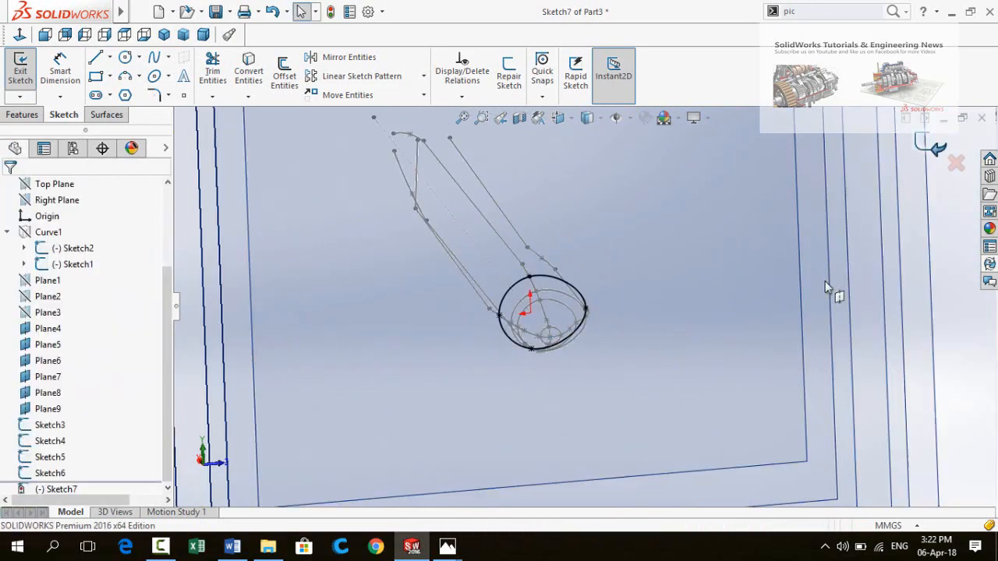
{"action": "scroll", "coordinate": [825, 282], "scroll_direction": "up", "scroll_amount": 4}
Hide Plane4 and sketch a closed four-point spline on Plane5 around the existing profiles
{"action": "left_click", "coordinate": [747, 290]}
{"action": "left_click", "coordinate": [821, 243]}
{"action": "left_click", "coordinate": [736, 304]}
{"action": "left_click", "coordinate": [776, 256]}
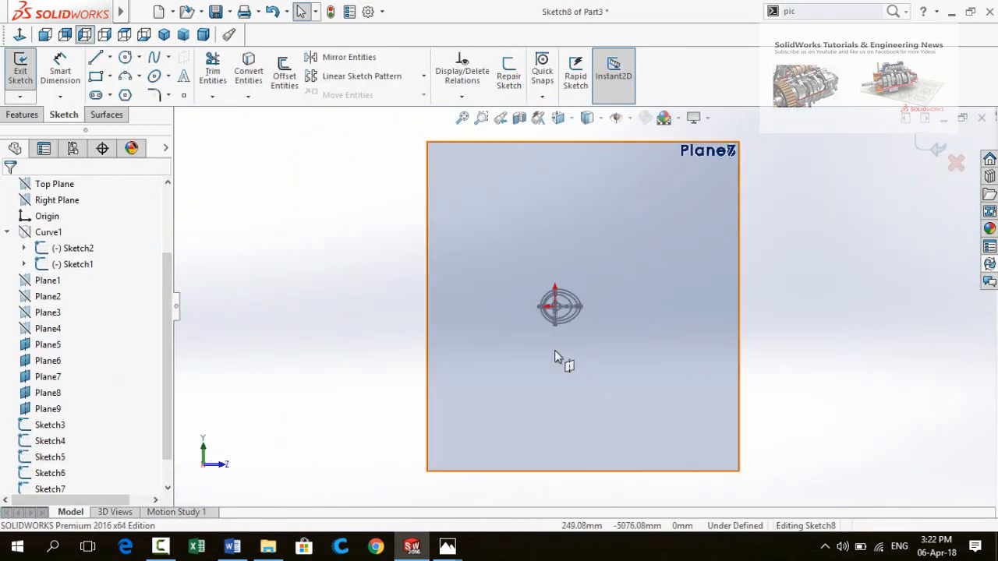
{"action": "scroll", "coordinate": [555, 319], "scroll_direction": "down", "scroll_amount": 5}
{"action": "left_click", "coordinate": [153, 57]}
{"action": "scroll", "coordinate": [544, 216], "scroll_direction": "down", "scroll_amount": 3}
{"action": "left_click", "coordinate": [558, 231]}
{"action": "left_click", "coordinate": [483, 339]}
{"action": "left_click", "coordinate": [559, 230]}
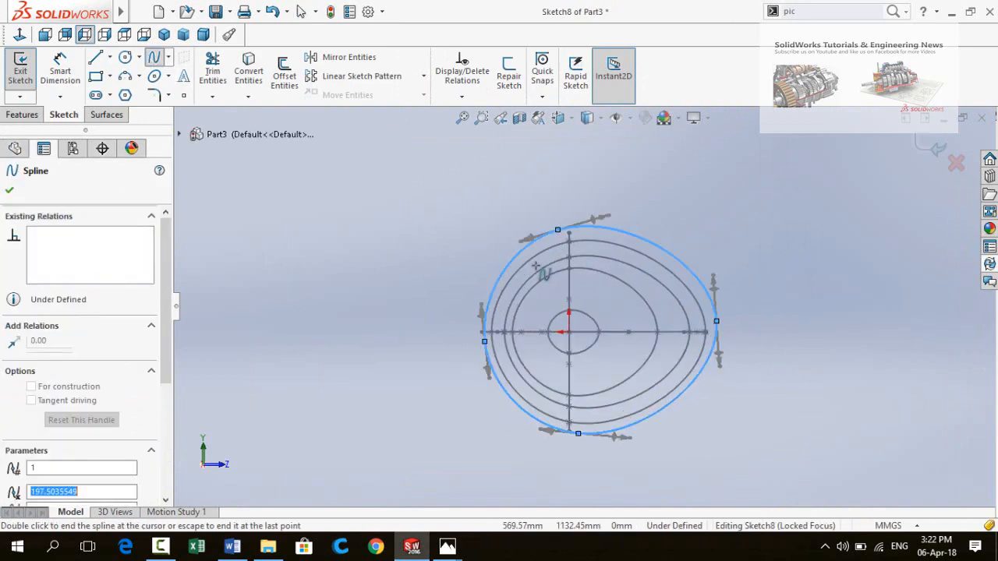
{"action": "key", "text": "Escape"}
Pierce the top point of the Plane5 spline with the upper guide line
{"action": "middle_click_drag", "start_coordinate": [527, 280], "coordinate": [647, 423]}
{"action": "scroll", "coordinate": [646, 423], "scroll_direction": "down", "scroll_amount": 3}
{"action": "scroll", "coordinate": [624, 408], "scroll_direction": "down", "scroll_amount": 3}
{"action": "left_click", "coordinate": [598, 270]}
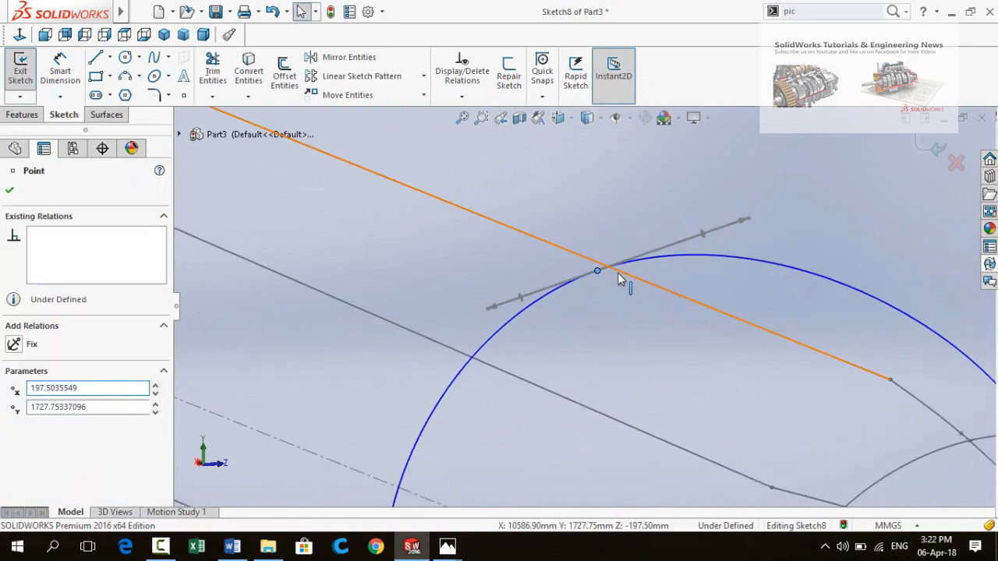
{"action": "left_click", "coordinate": [619, 272], "text": "ctrl"}
{"action": "left_click", "coordinate": [656, 217]}
Pierce the left point of the Plane5 spline with the left guide line
{"action": "scroll", "coordinate": [658, 218], "scroll_direction": "up", "scroll_amount": 3}
{"action": "left_click", "coordinate": [555, 398]}
{"action": "left_click", "coordinate": [537, 383]}
{"action": "left_click", "coordinate": [506, 390], "text": "ctrl"}
{"action": "left_click", "coordinate": [613, 327]}
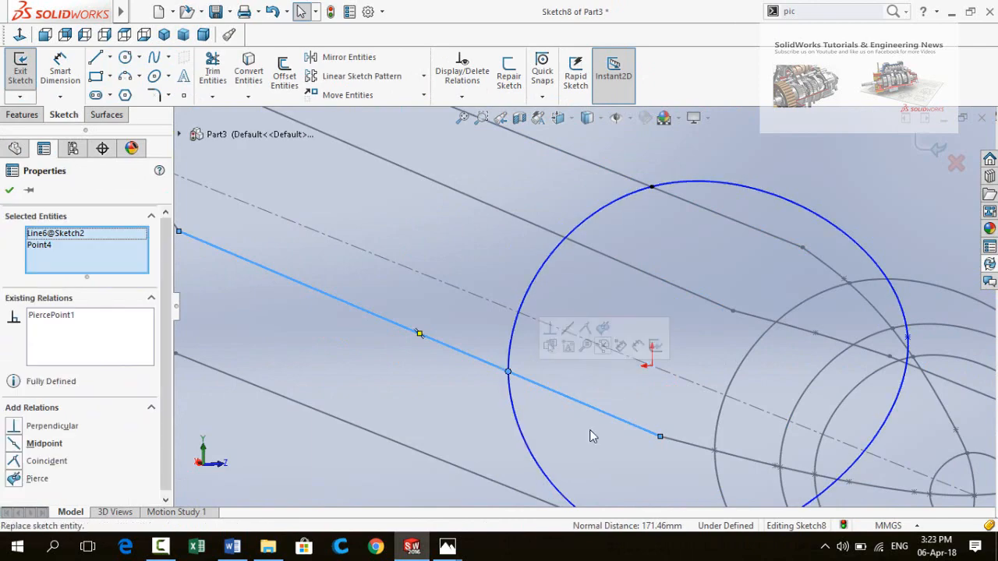
Pierce the bottom point of the Plane5 spline with the lower guide line
{"action": "scroll", "coordinate": [590, 430], "scroll_direction": "up", "scroll_amount": 4}
{"action": "scroll", "coordinate": [604, 418], "scroll_direction": "down", "scroll_amount": 4}
{"action": "left_click", "coordinate": [581, 318]}
{"action": "left_click", "coordinate": [631, 334], "text": "ctrl"}
{"action": "left_click", "coordinate": [675, 274]}
Pierce the Plane5 spline's right point with the right-hand guide line and exit the sketch
{"action": "scroll", "coordinate": [706, 238], "scroll_direction": "up", "scroll_amount": 4}
{"action": "middle_click_drag", "start_coordinate": [712, 234], "coordinate": [652, 381]}
{"action": "scroll", "coordinate": [652, 381], "scroll_direction": "down", "scroll_amount": 4}
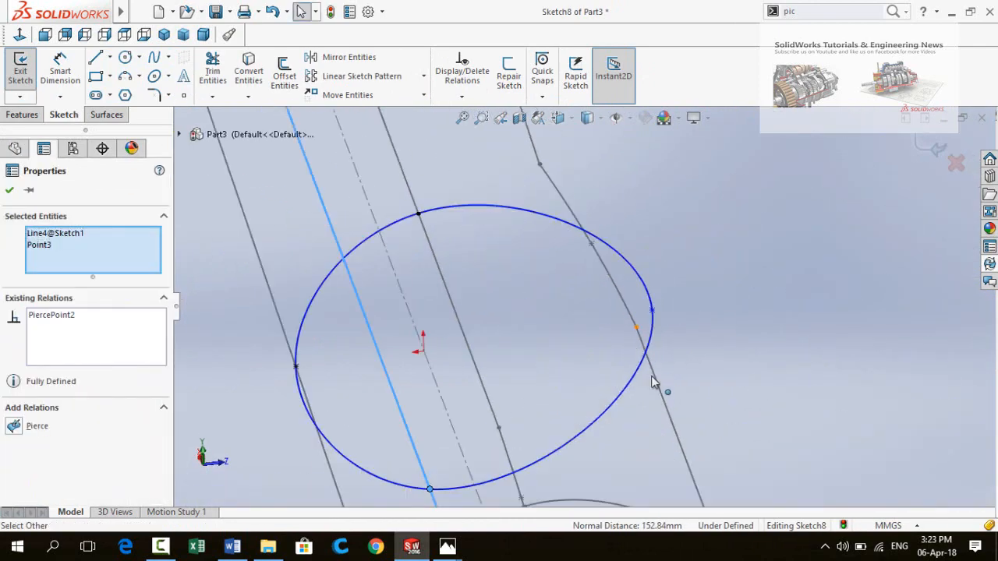
{"action": "left_click", "coordinate": [653, 381]}
{"action": "left_click", "coordinate": [653, 311], "text": "ctrl"}
{"action": "left_click", "coordinate": [696, 251]}
{"action": "scroll", "coordinate": [624, 366], "scroll_direction": "up", "scroll_amount": 7}
{"action": "left_click", "coordinate": [810, 422]}
{"action": "left_click", "coordinate": [938, 148]}
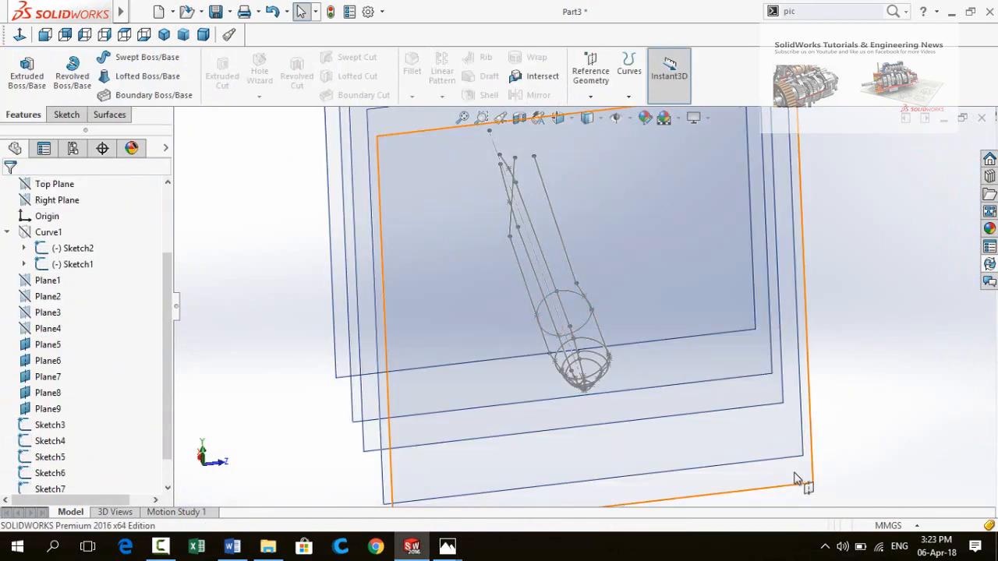
Hide Plane5 and sketch a closed four-point spline on Plane6 around the existing profiles
{"action": "left_click", "coordinate": [800, 472]}
{"action": "left_click", "coordinate": [833, 406]}
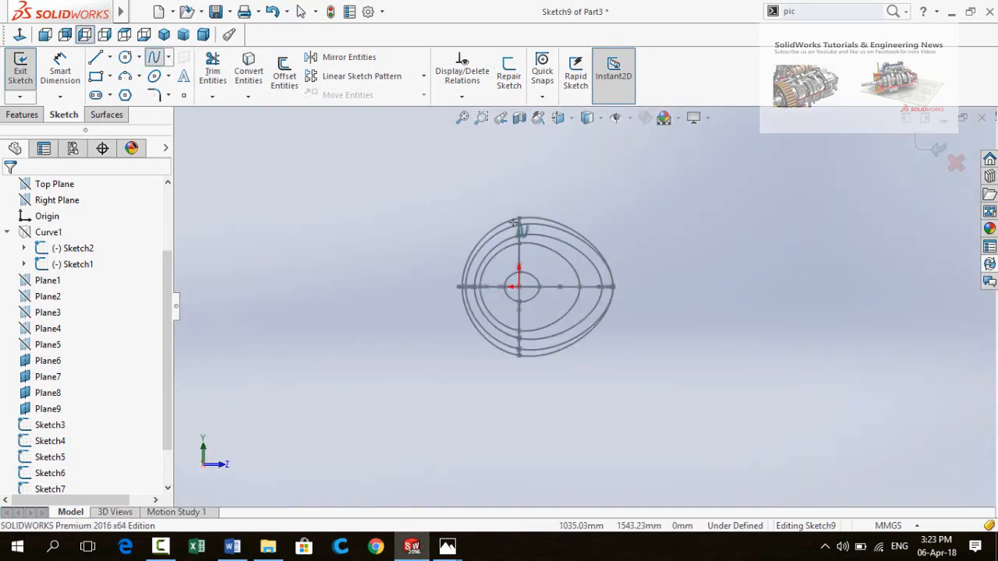
{"action": "scroll", "coordinate": [515, 224], "scroll_direction": "down", "scroll_amount": 4}
{"action": "left_click", "coordinate": [548, 211]}
{"action": "left_click", "coordinate": [739, 327]}
{"action": "left_click", "coordinate": [548, 210]}
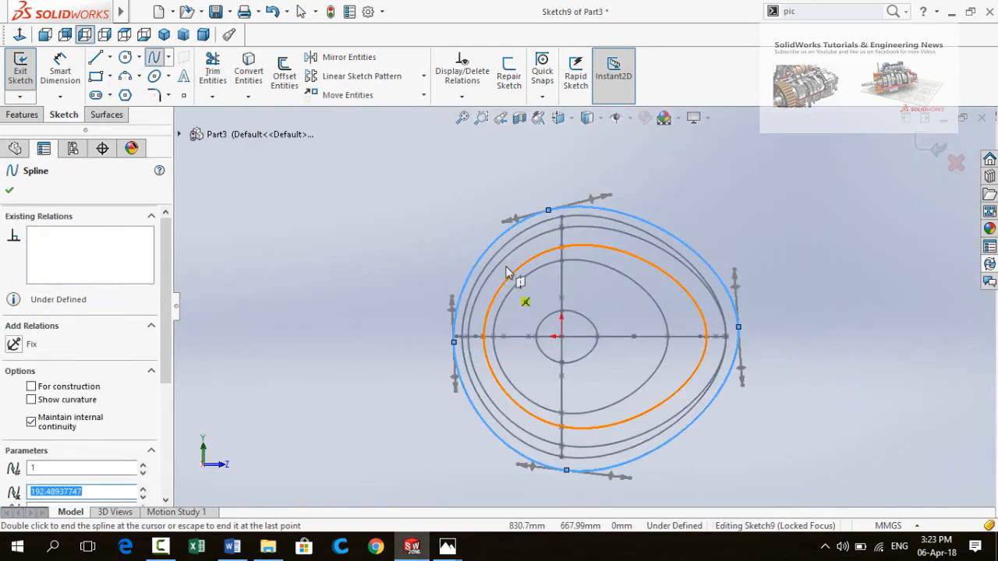
{"action": "key", "text": "Escape"}
Pierce the top point of the Plane6 spline with the upper guide line
{"action": "middle_click_drag", "start_coordinate": [507, 272], "coordinate": [677, 290]}
{"action": "scroll", "coordinate": [687, 265], "scroll_direction": "down", "scroll_amount": 2}
{"action": "left_click", "coordinate": [676, 264]}
{"action": "left_click", "coordinate": [638, 254], "text": "ctrl"}
{"action": "left_click", "coordinate": [690, 203]}
Pierce the left point of the Plane6 spline with the left guide line
{"action": "scroll", "coordinate": [553, 364], "scroll_direction": "down", "scroll_amount": 2}
{"action": "scroll", "coordinate": [553, 363], "scroll_direction": "up", "scroll_amount": 3}
{"action": "middle_click_drag", "start_coordinate": [553, 364], "coordinate": [559, 347]}
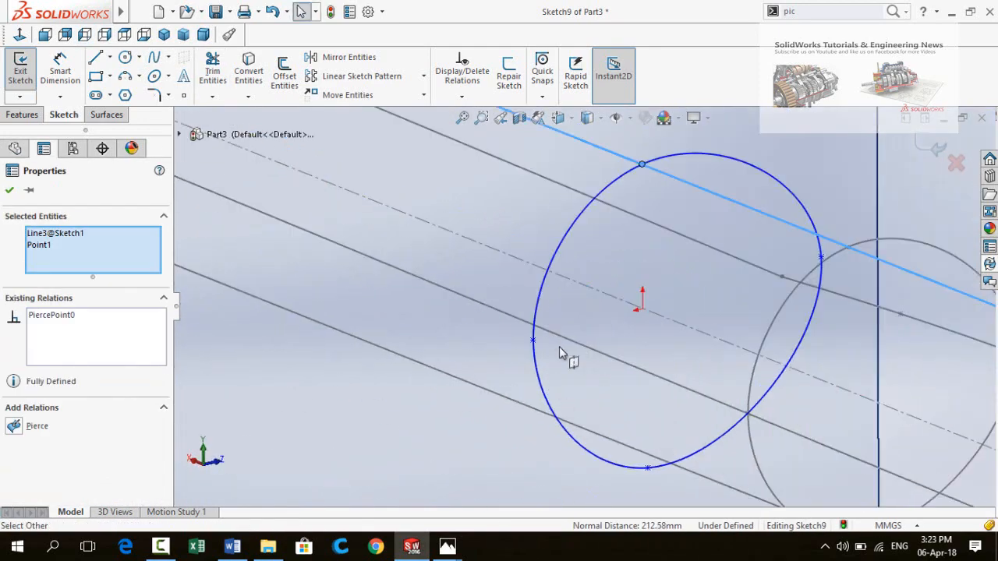
{"action": "left_click", "coordinate": [556, 334]}
{"action": "left_click", "coordinate": [533, 341], "text": "ctrl"}
{"action": "left_click", "coordinate": [624, 281]}
Try to pierce the Plane6 spline's right point with the upper guide line, and undo that relation
{"action": "left_click", "coordinate": [822, 257]}
{"action": "left_click", "coordinate": [823, 237], "text": "ctrl"}
{"action": "left_click", "coordinate": [862, 176]}
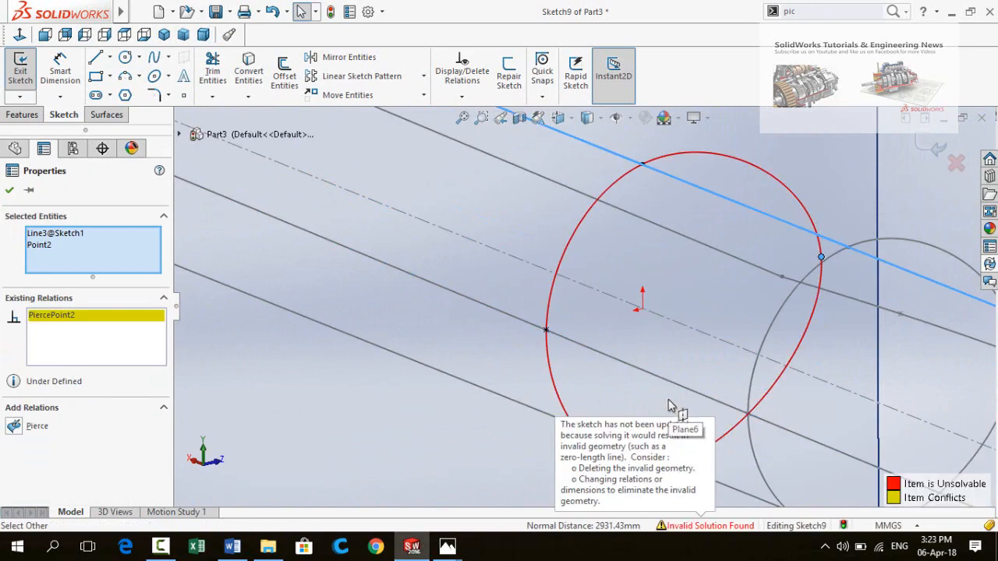
{"action": "key", "text": "ctrl+z"}
Pierce the right point of the Plane6 spline with the right-hand guide line
{"action": "scroll", "coordinate": [624, 384], "scroll_direction": "up", "scroll_amount": 4}
{"action": "middle_click_drag", "start_coordinate": [617, 383], "coordinate": [616, 319]}
{"action": "scroll", "coordinate": [615, 319], "scroll_direction": "down", "scroll_amount": 5}
{"action": "left_click", "coordinate": [597, 277]}
{"action": "left_click", "coordinate": [648, 262], "text": "ctrl"}
{"action": "left_click", "coordinate": [741, 201]}
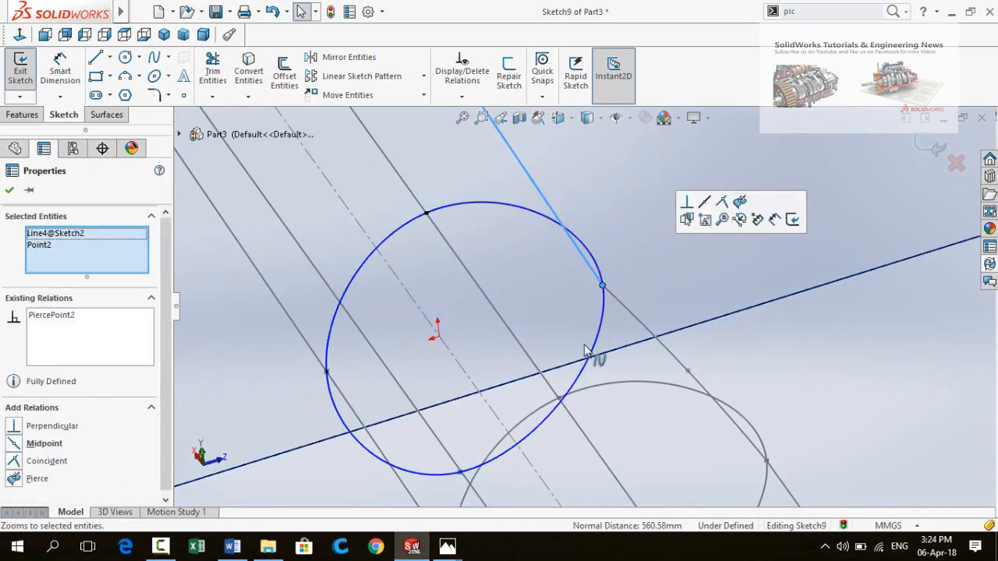
Pierce the Plane6 spline's bottom point with the lower guide line and exit the sketch
{"action": "scroll", "coordinate": [584, 319], "scroll_direction": "up", "scroll_amount": 3}
{"action": "middle_click_drag", "start_coordinate": [386, 429], "coordinate": [499, 390]}
{"action": "scroll", "coordinate": [577, 335], "scroll_direction": "down", "scroll_amount": 6}
{"action": "left_click", "coordinate": [642, 294]}
{"action": "left_click", "coordinate": [621, 309], "text": "ctrl"}
{"action": "left_click", "coordinate": [712, 249]}
{"action": "scroll", "coordinate": [601, 337], "scroll_direction": "up", "scroll_amount": 6}
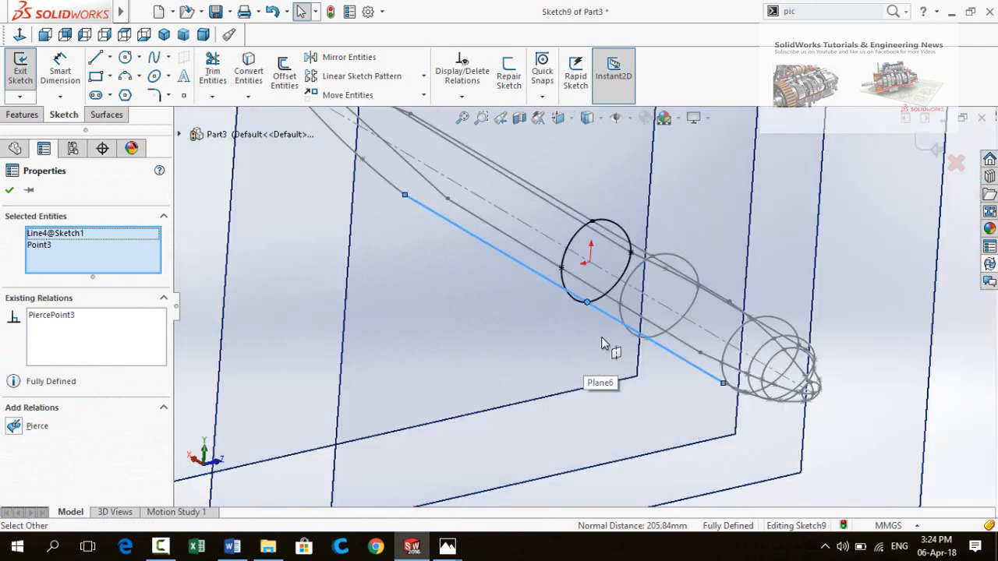
{"action": "left_click", "coordinate": [933, 148]}
Hide Plane6 and start a new sketch on Plane7
{"action": "left_click", "coordinate": [832, 276]}
{"action": "left_click", "coordinate": [899, 250]}
{"action": "left_click", "coordinate": [747, 256]}
{"action": "left_click", "coordinate": [780, 226]}
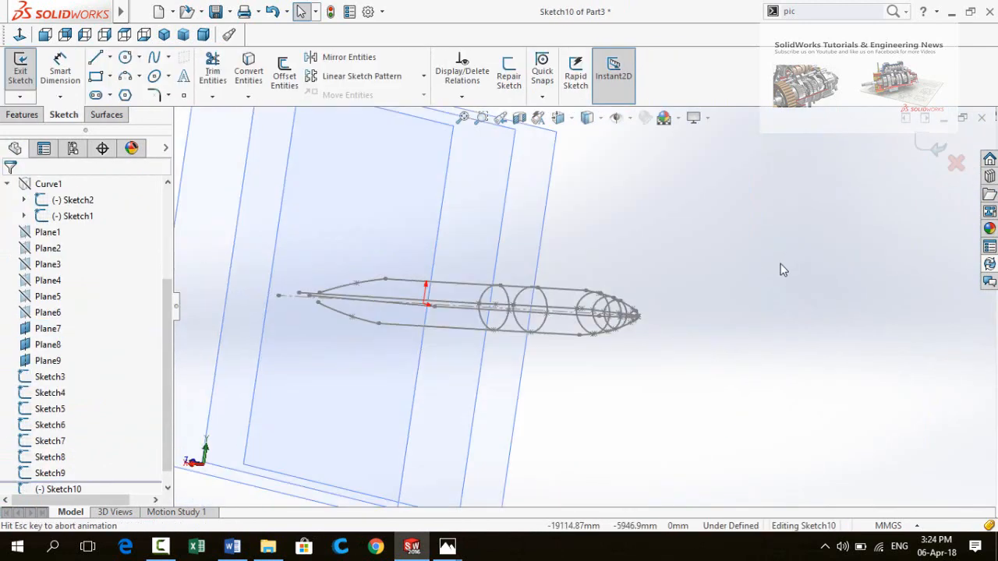
Draw a closed four-point spline around the existing cross-sections on Plane7
{"action": "scroll", "coordinate": [535, 285], "scroll_direction": "down", "scroll_amount": 4}
{"action": "left_click", "coordinate": [567, 167]}
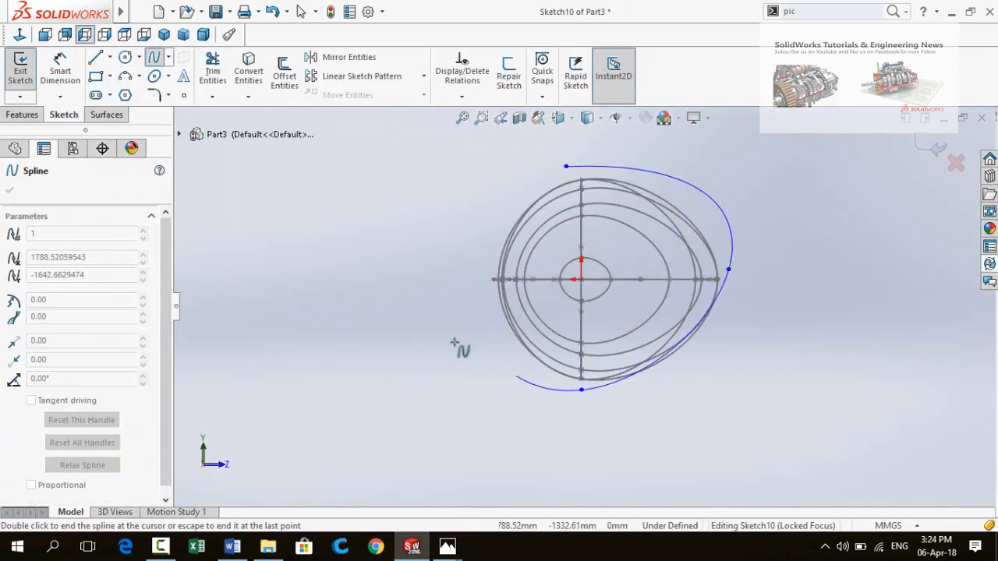
{"action": "left_click", "coordinate": [566, 167]}
{"action": "middle_click_drag", "start_coordinate": [566, 227], "coordinate": [613, 242]}
{"action": "scroll", "coordinate": [535, 167], "scroll_direction": "down", "scroll_amount": 4}
{"action": "key", "text": "Escape"}
Pierce the Plane7 spline's top point with the upper guide line and its left point with the left-hand guide line
{"action": "left_click", "coordinate": [546, 188]}
{"action": "left_click", "coordinate": [528, 165], "text": "ctrl"}
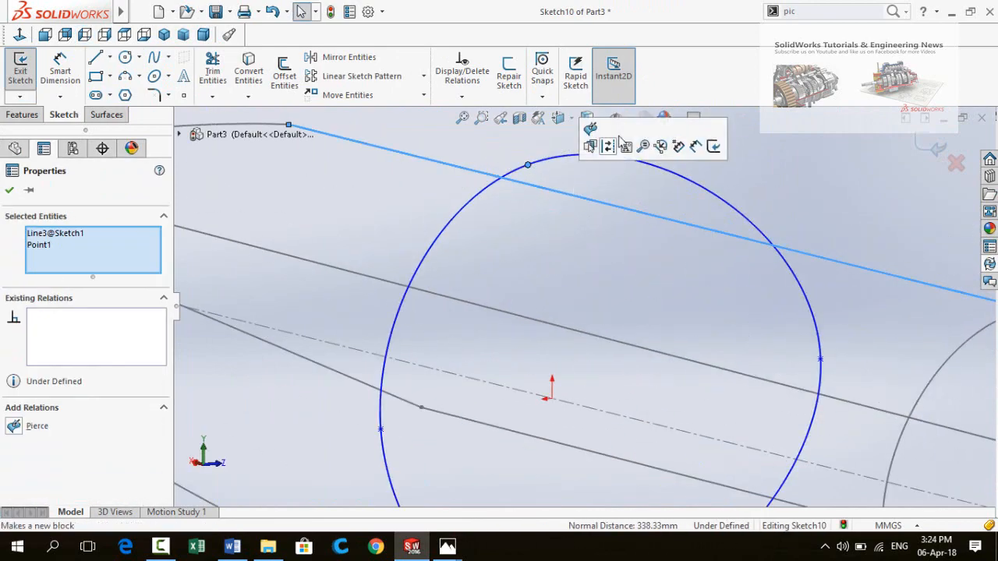
{"action": "left_click", "coordinate": [590, 131]}
{"action": "scroll", "coordinate": [507, 404], "scroll_direction": "up", "scroll_amount": 1}
{"action": "left_click", "coordinate": [503, 320]}
{"action": "left_click", "coordinate": [437, 340], "text": "ctrl"}
{"action": "left_click", "coordinate": [556, 304]}
Pierce the Plane7 spline's bottom point with the lower guide line
{"action": "scroll", "coordinate": [589, 304], "scroll_direction": "up", "scroll_amount": 4}
{"action": "scroll", "coordinate": [595, 421], "scroll_direction": "down", "scroll_amount": 3}
{"action": "left_click", "coordinate": [595, 384]}
{"action": "left_click", "coordinate": [595, 407], "text": "ctrl"}
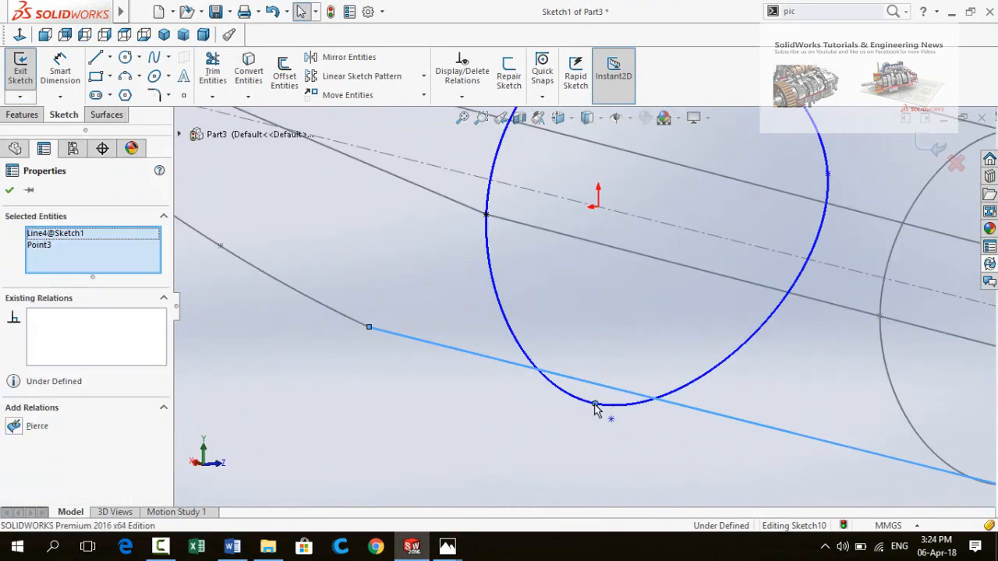
{"action": "left_click", "coordinate": [656, 371]}
Pierce the Plane7 spline's right point with the right-hand guide line and exit the sketch
{"action": "left_click", "coordinate": [711, 172]}
{"action": "left_click", "coordinate": [829, 173], "text": "ctrl"}
{"action": "left_click", "coordinate": [898, 130]}
{"action": "key", "text": "f"}
{"action": "left_click", "coordinate": [929, 148]}
Hide Plane7 and start a new sketch on Plane8
{"action": "left_click", "coordinate": [788, 308]}
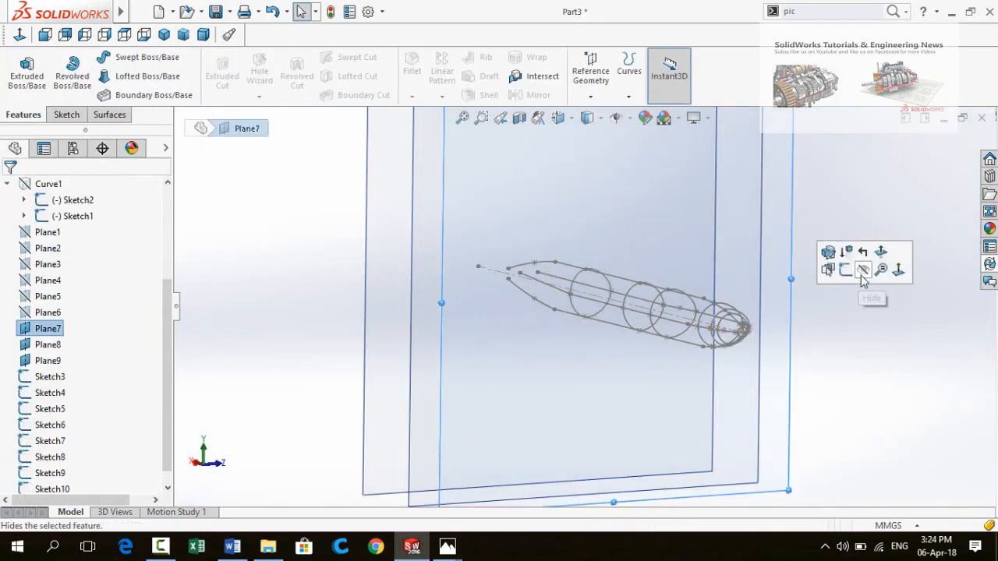
{"action": "left_click", "coordinate": [862, 273]}
{"action": "left_click", "coordinate": [747, 262]}
{"action": "left_click", "coordinate": [801, 226]}
Draw a closed four-point spline around the existing cross-sections on Plane8
{"action": "scroll", "coordinate": [577, 312], "scroll_direction": "up", "scroll_amount": 5}
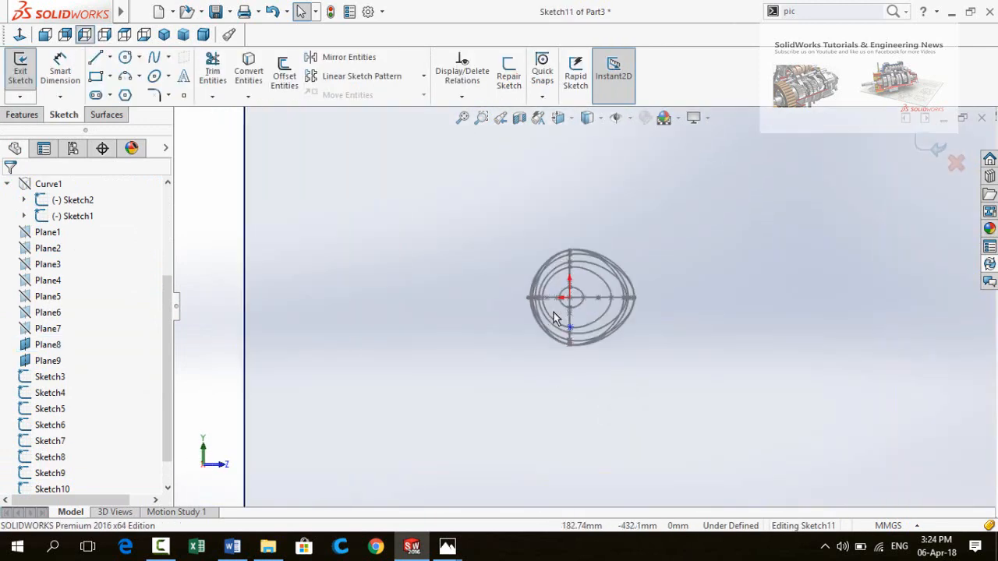
{"action": "left_click", "coordinate": [573, 208]}
{"action": "left_click", "coordinate": [514, 301]}
{"action": "left_click", "coordinate": [574, 207]}
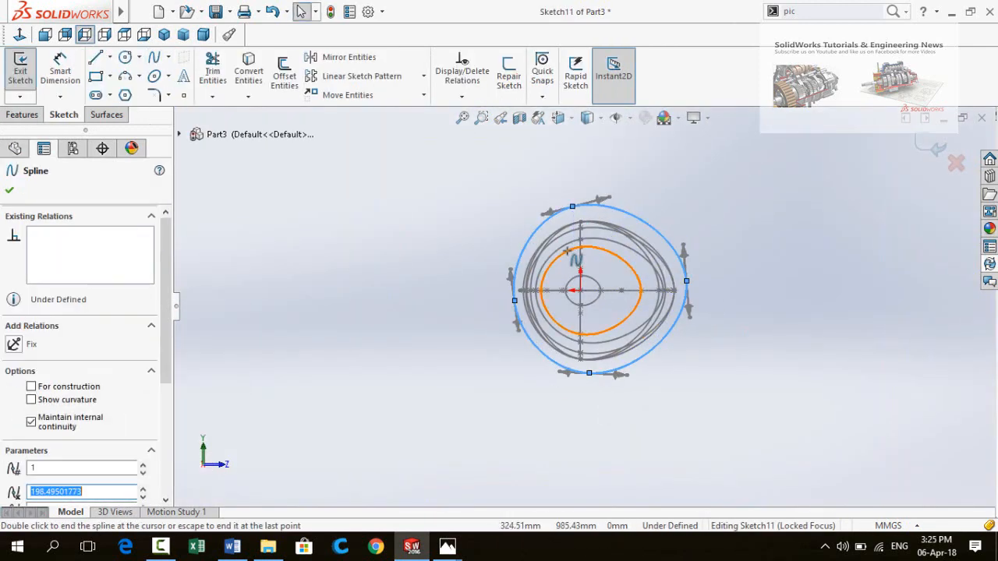
{"action": "key", "text": "Escape"}
Make the hidden Curve1 visible while keeping the Plane8 sketch open
{"action": "scroll", "coordinate": [575, 254], "scroll_direction": "up", "scroll_amount": 4}
{"action": "middle_click_drag", "start_coordinate": [546, 257], "coordinate": [554, 351]}
{"action": "scroll", "coordinate": [554, 351], "scroll_direction": "up", "scroll_amount": 1}
{"action": "scroll", "coordinate": [553, 345], "scroll_direction": "up", "scroll_amount": 2}
{"action": "middle_click_drag", "start_coordinate": [360, 296], "coordinate": [461, 300]}
{"action": "scroll", "coordinate": [425, 286], "scroll_direction": "down", "scroll_amount": 1}
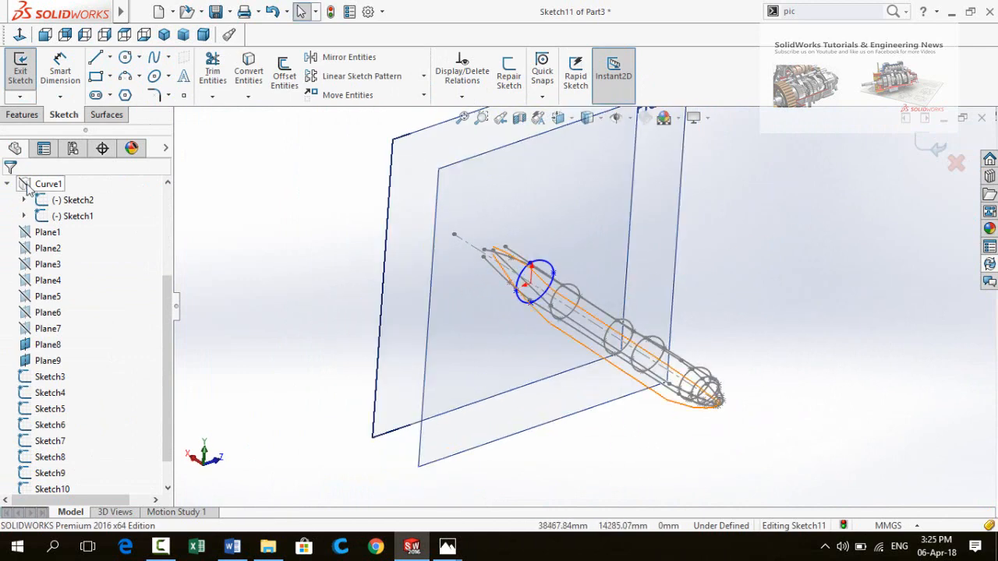
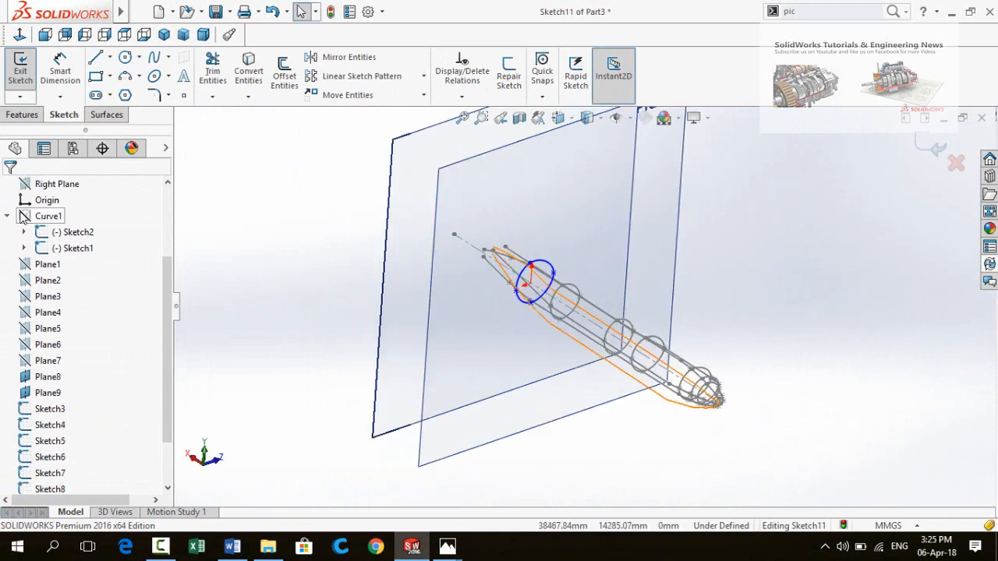
{"action": "right_click", "coordinate": [30, 221]}
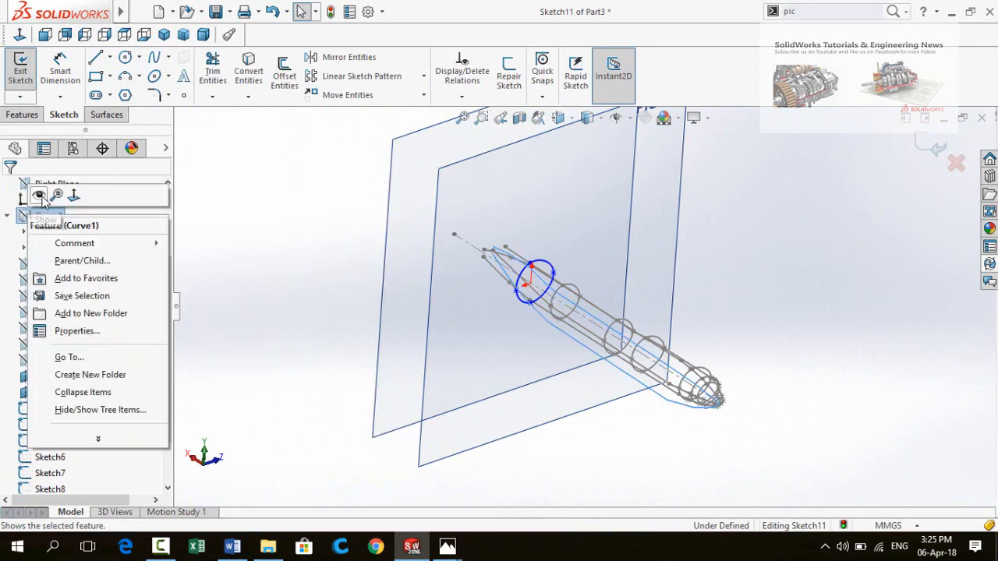
{"action": "left_click", "coordinate": [39, 196]}
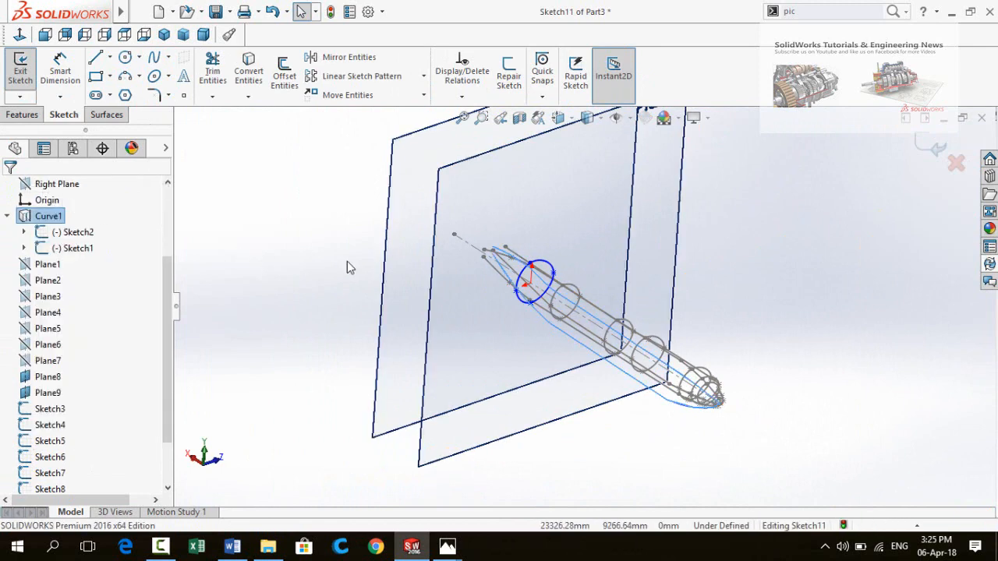
Pierce the top point of the Plane8 spline with the upper branch of Curve1
{"action": "scroll", "coordinate": [536, 280], "scroll_direction": "down", "scroll_amount": 4}
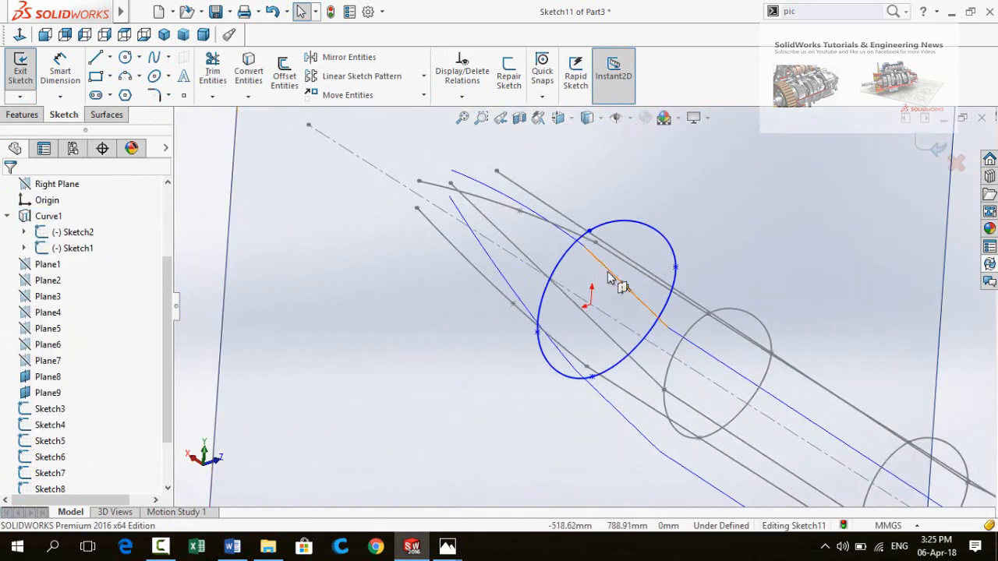
{"action": "mouse_move", "coordinate": [585, 232]}
{"action": "middle_mouse_down"}
{"action": "mouse_move", "coordinate": [591, 272]}
{"action": "mouse_move", "coordinate": [556, 227]}
{"action": "mouse_move", "coordinate": [603, 232]}
{"action": "middle_mouse_up"}
{"action": "left_click", "coordinate": [607, 222]}
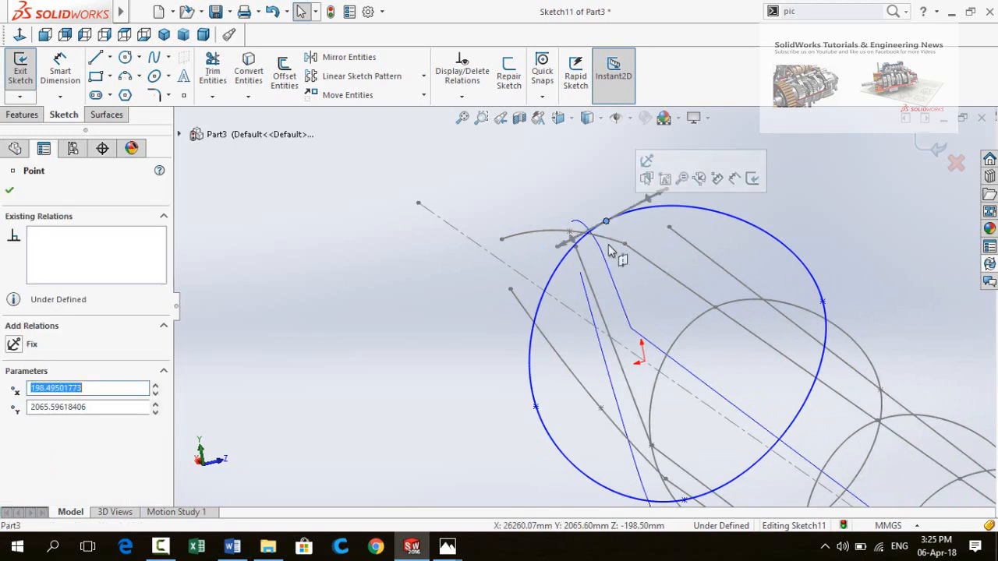
{"action": "left_click", "coordinate": [622, 309], "text": "ctrl"}
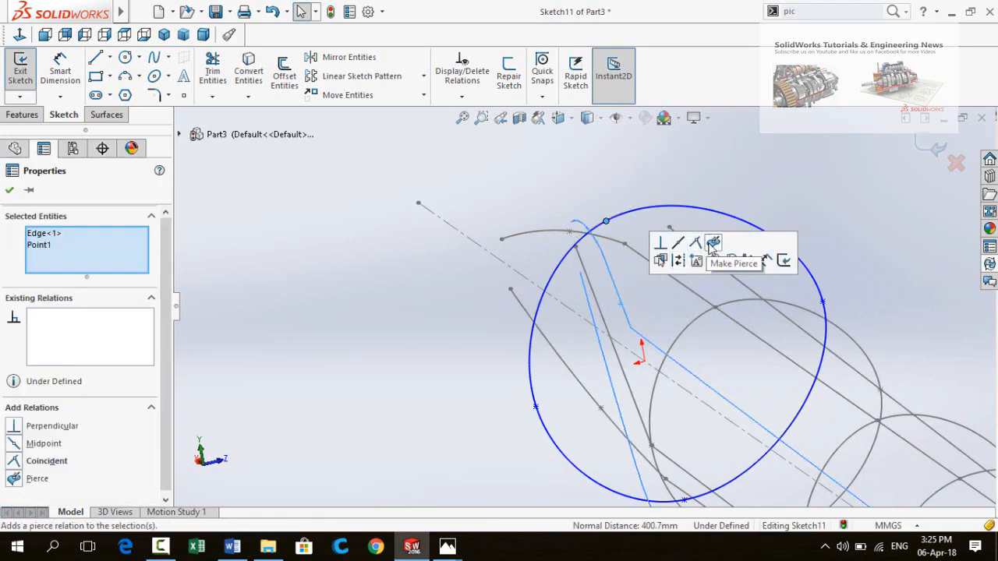
{"action": "scroll", "coordinate": [655, 300], "scroll_direction": "up", "scroll_amount": 5}
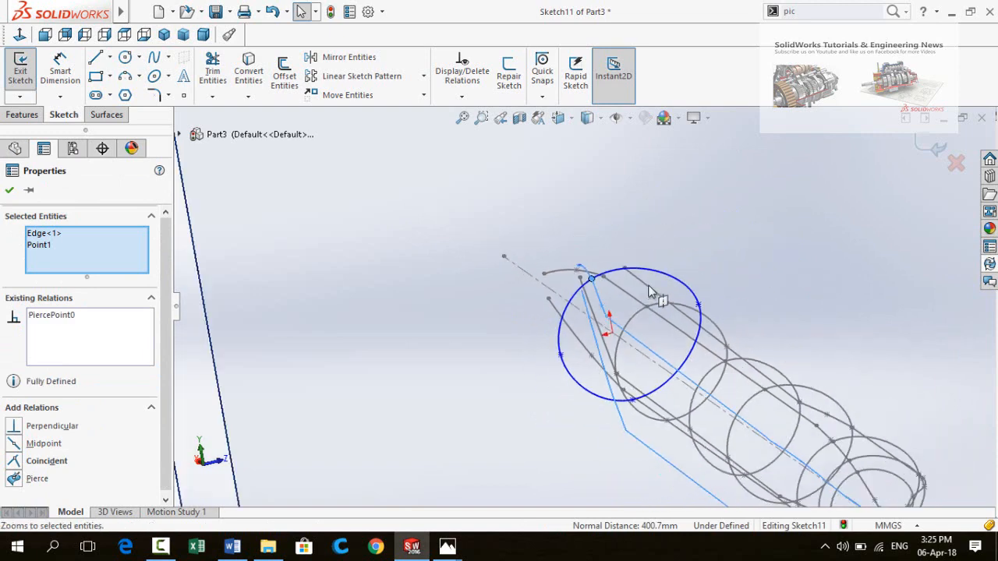
{"action": "left_click", "coordinate": [331, 337]}
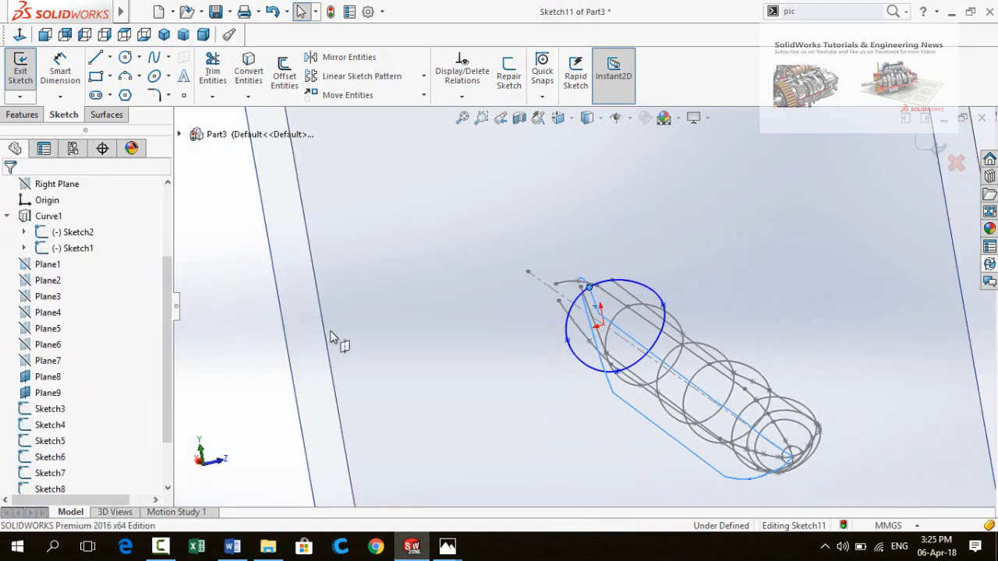
Pierce the bottom point of the Plane8 spline with the lower branch of Curve1
{"action": "scroll", "coordinate": [577, 288], "scroll_direction": "down", "scroll_amount": 5}
{"action": "scroll", "coordinate": [602, 386], "scroll_direction": "up", "scroll_amount": 5}
{"action": "scroll", "coordinate": [594, 378], "scroll_direction": "down", "scroll_amount": 3}
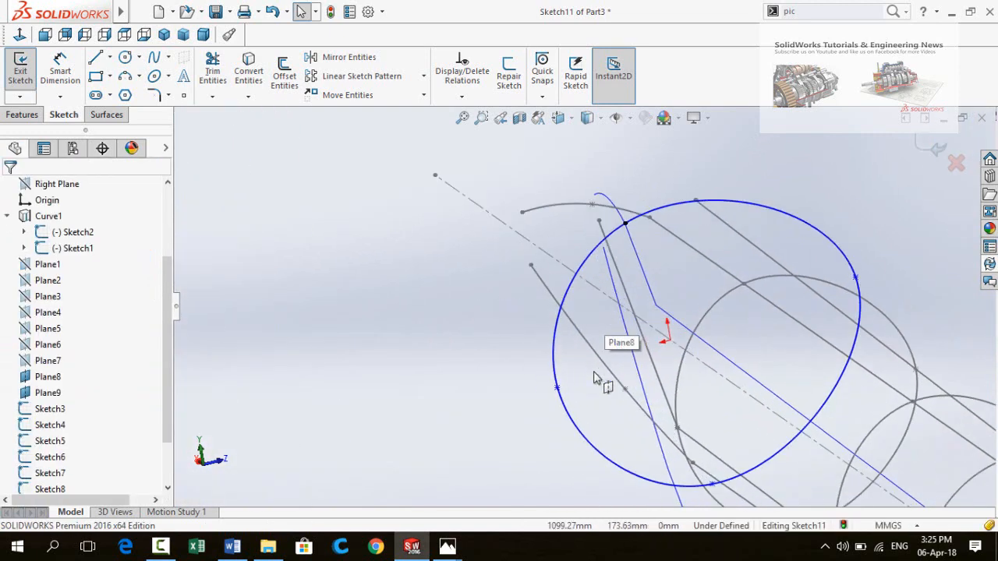
{"action": "scroll", "coordinate": [535, 345], "scroll_direction": "up", "scroll_amount": 3}
{"action": "mouse_move", "coordinate": [535, 345]}
{"action": "middle_mouse_down"}
{"action": "mouse_move", "coordinate": [577, 335]}
{"action": "mouse_move", "coordinate": [525, 306]}
{"action": "mouse_move", "coordinate": [506, 268]}
{"action": "mouse_move", "coordinate": [546, 366]}
{"action": "middle_mouse_up"}
{"action": "scroll", "coordinate": [545, 367], "scroll_direction": "down", "scroll_amount": 3}
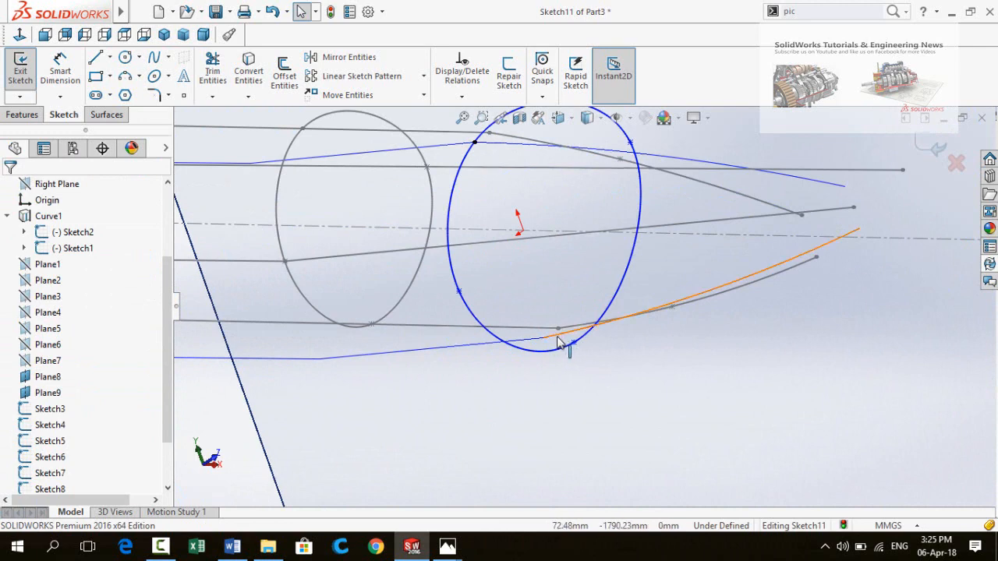
{"action": "left_click", "coordinate": [559, 344]}
{"action": "left_click", "coordinate": [574, 345], "text": "ctrl"}
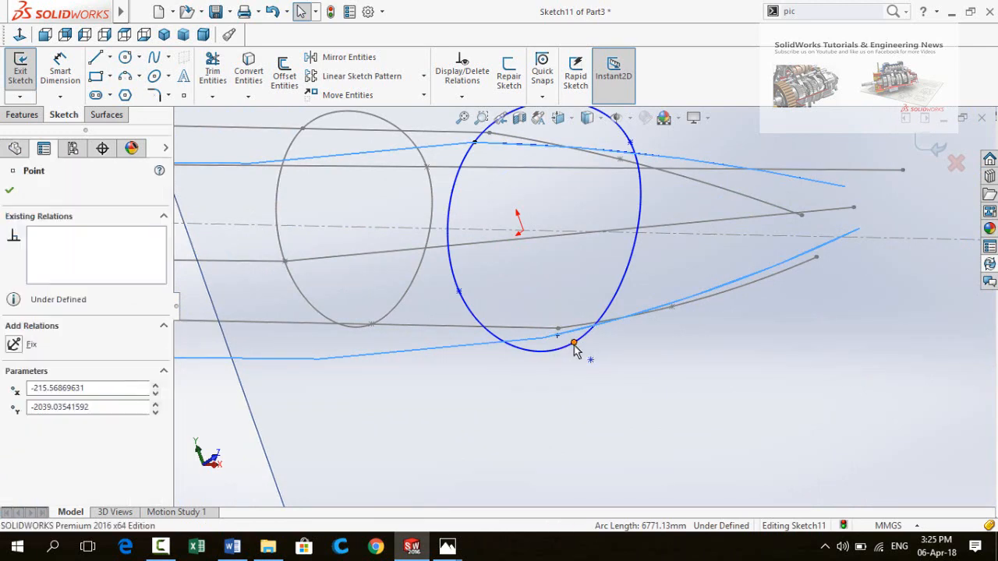
Pierce the right point of the Plane8 spline with the straight right-hand guide line of Sketch2
{"action": "mouse_move", "coordinate": [638, 332]}
{"action": "middle_mouse_down"}
{"action": "mouse_move", "coordinate": [586, 379]}
{"action": "mouse_move", "coordinate": [551, 286]}
{"action": "mouse_move", "coordinate": [547, 220]}
{"action": "mouse_move", "coordinate": [588, 208]}
{"action": "mouse_move", "coordinate": [591, 257]}
{"action": "mouse_move", "coordinate": [573, 224]}
{"action": "middle_mouse_up"}
{"action": "left_click", "coordinate": [556, 207]}
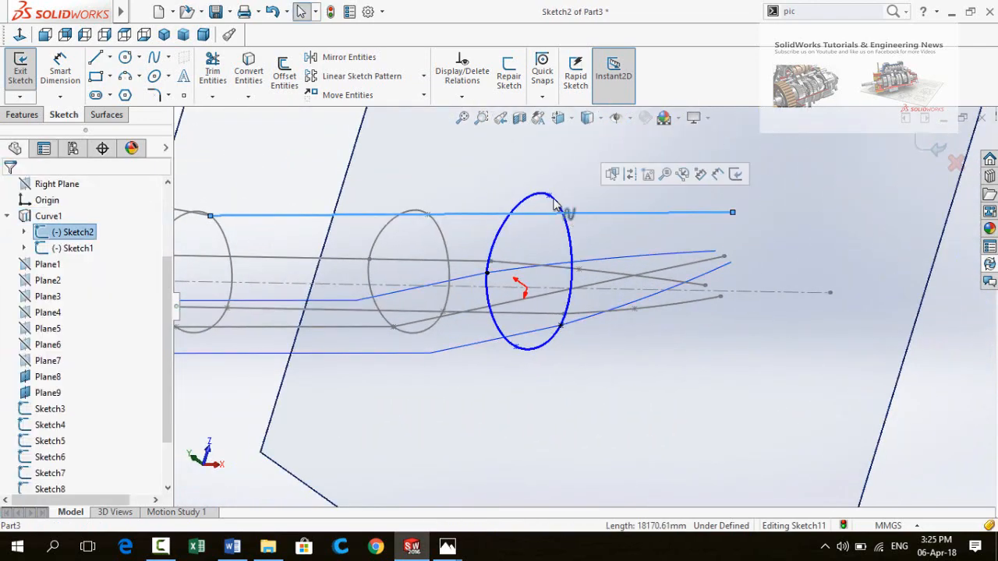
{"action": "left_click", "coordinate": [550, 198], "text": "ctrl"}
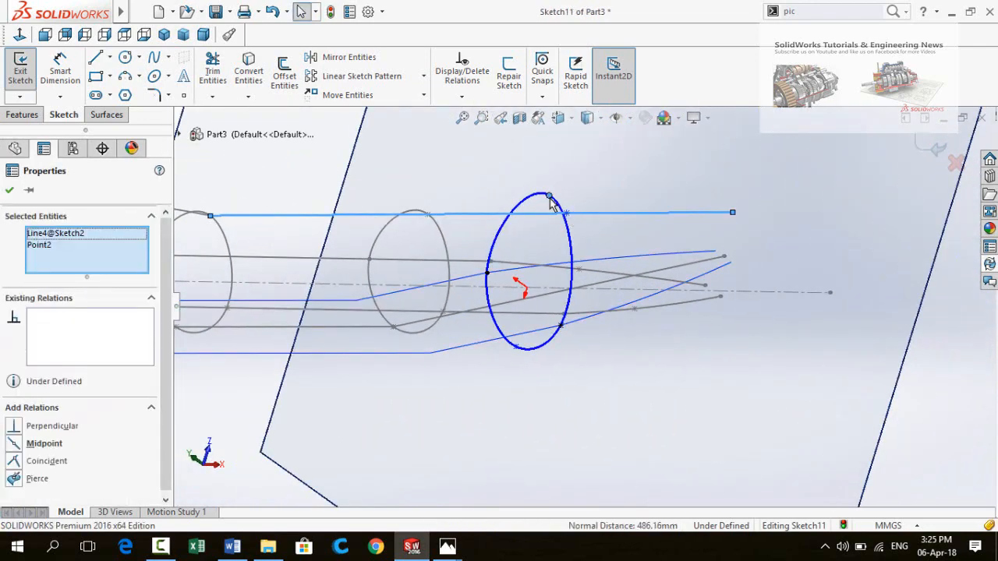
{"action": "left_click", "coordinate": [652, 139]}
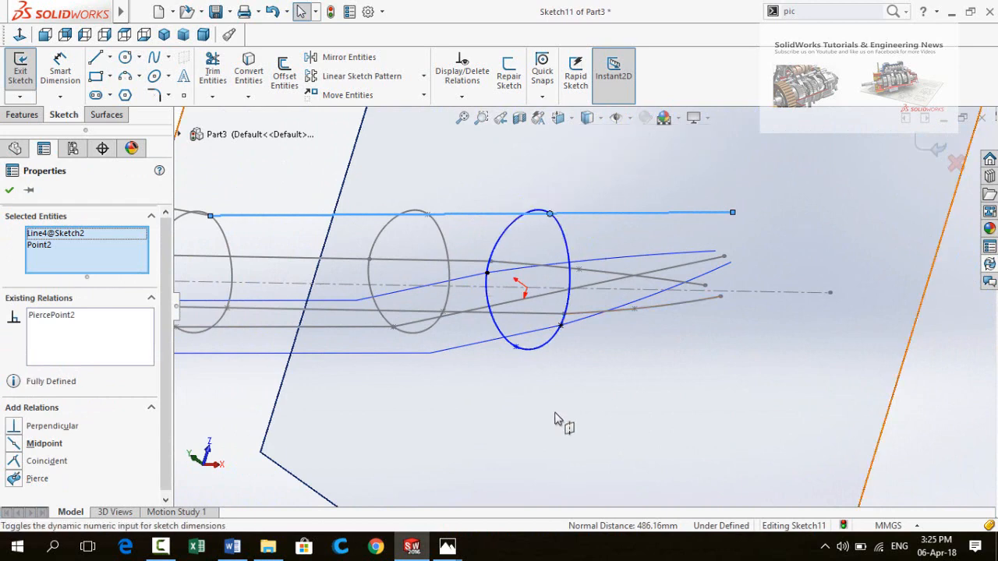
{"action": "scroll", "coordinate": [528, 346], "scroll_direction": "down", "scroll_amount": 2}
{"action": "left_click", "coordinate": [544, 392]}
Pierce the left point of the Plane8 spline with the slanted left-hand guide line of Sketch2 and exit the sketch
{"action": "mouse_move", "coordinate": [535, 408]}
{"action": "middle_mouse_down"}
{"action": "mouse_move", "coordinate": [510, 327]}
{"action": "mouse_move", "coordinate": [526, 304]}
{"action": "mouse_move", "coordinate": [540, 344]}
{"action": "middle_mouse_up"}
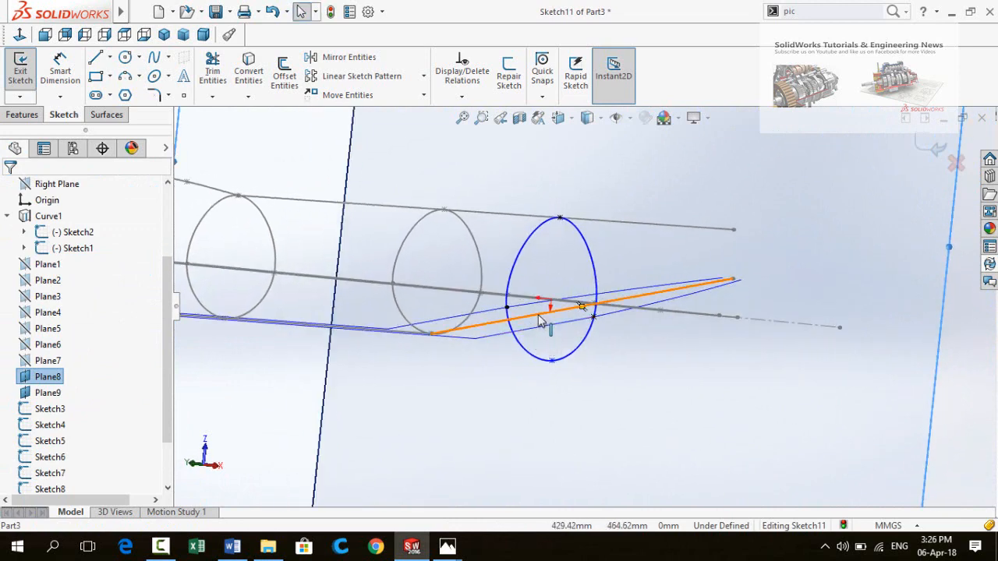
{"action": "mouse_move", "coordinate": [539, 321]}
{"action": "middle_mouse_down"}
{"action": "mouse_move", "coordinate": [543, 426]}
{"action": "mouse_move", "coordinate": [517, 408]}
{"action": "mouse_move", "coordinate": [504, 413]}
{"action": "mouse_move", "coordinate": [523, 400]}
{"action": "mouse_move", "coordinate": [533, 352]}
{"action": "middle_mouse_up"}
{"action": "left_click", "coordinate": [534, 344]}
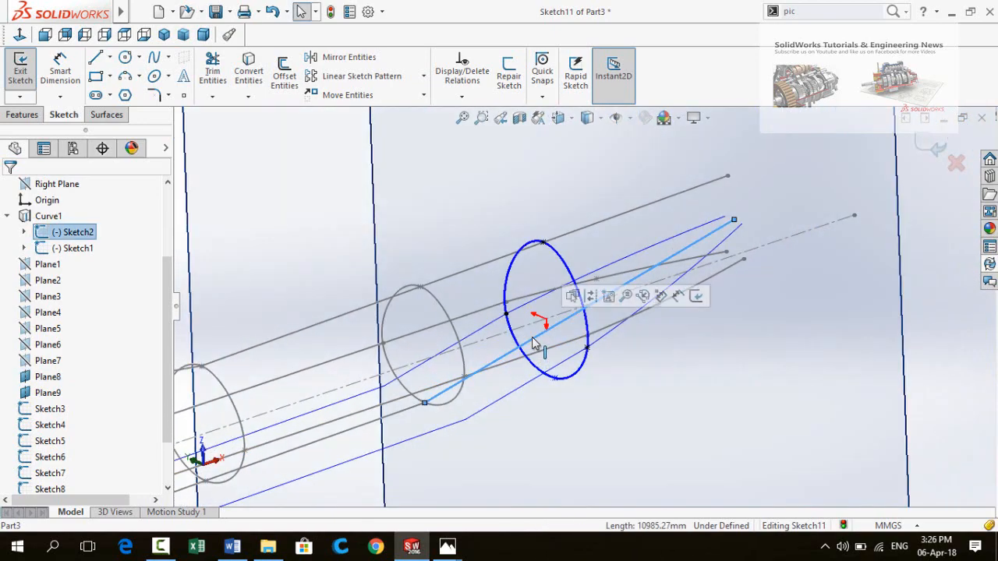
{"action": "left_click", "coordinate": [554, 380], "text": "ctrl"}
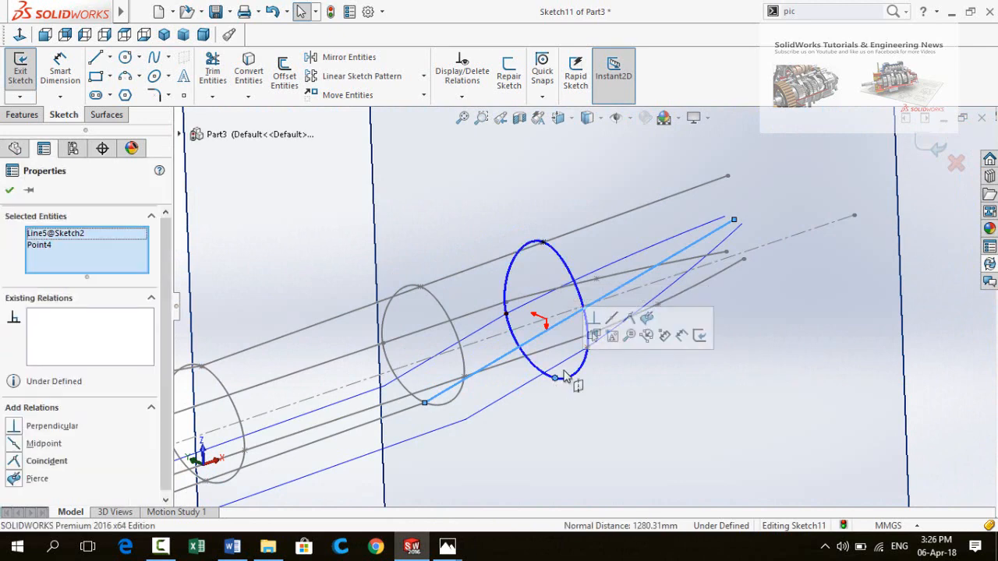
{"action": "key", "text": "f"}
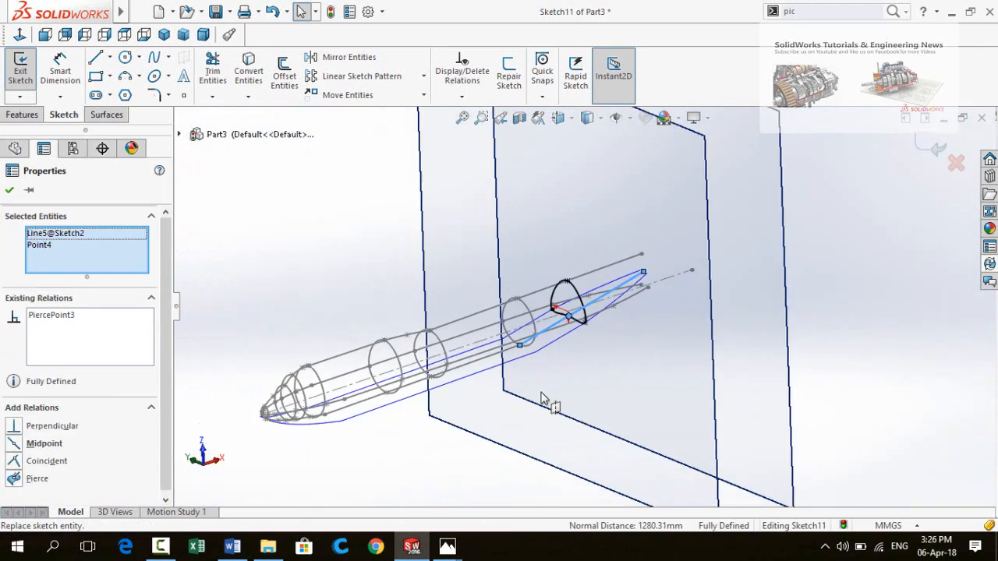
{"action": "left_click", "coordinate": [814, 327]}
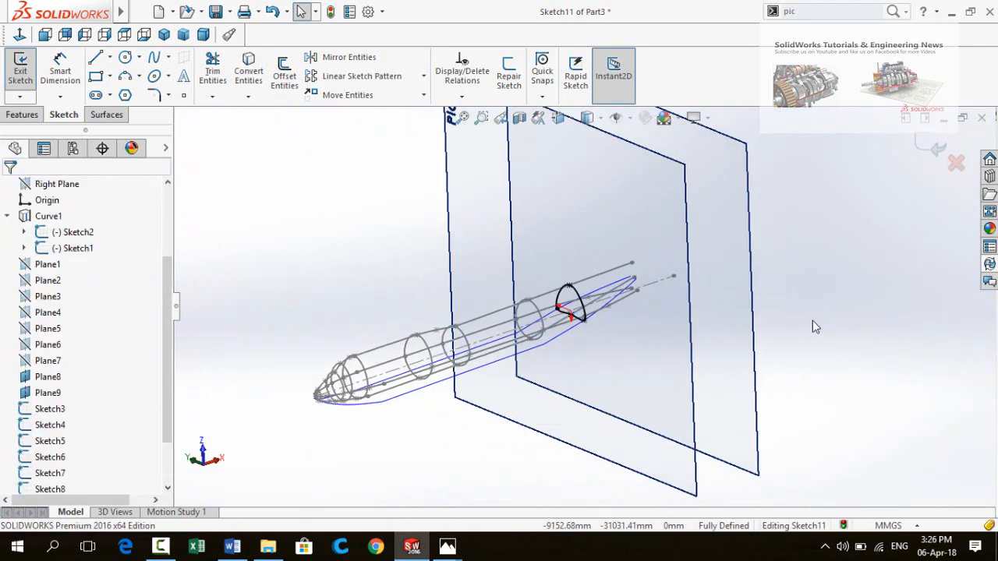
{"action": "left_click", "coordinate": [634, 414]}
{"action": "left_click", "coordinate": [923, 144]}
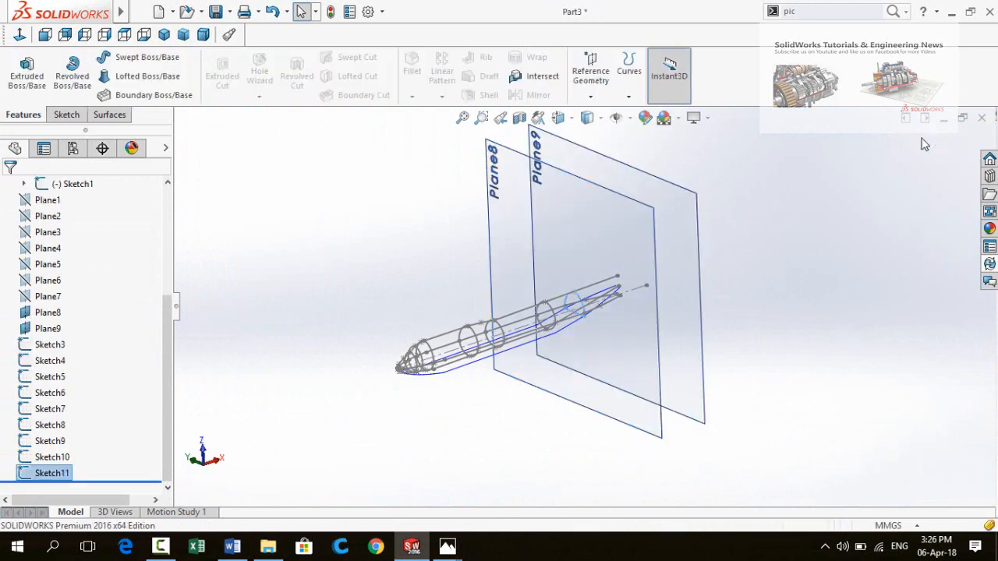
Hide Plane8 and start a new sketch on Plane9
{"action": "left_click", "coordinate": [601, 411]}
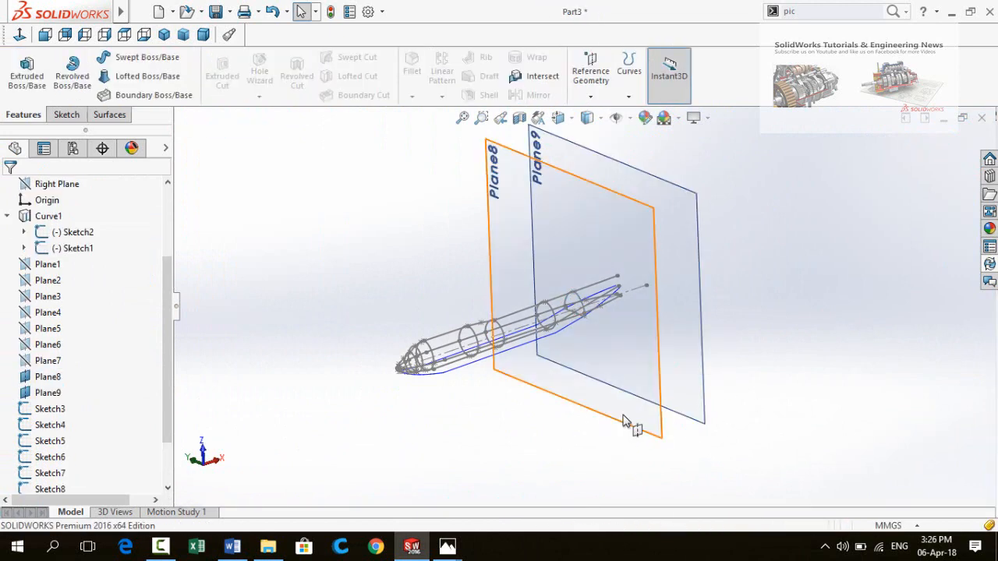
{"action": "left_click", "coordinate": [630, 423]}
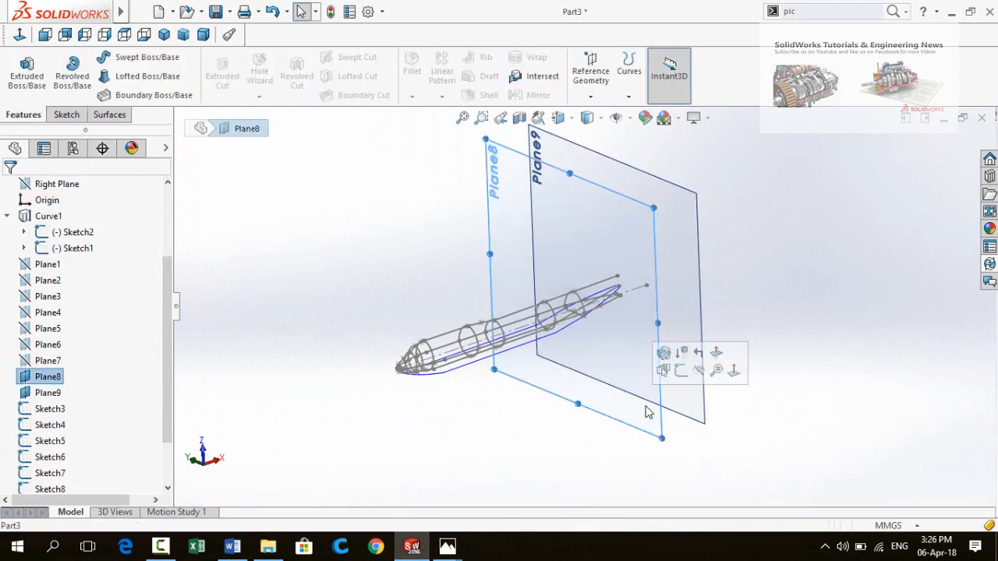
{"action": "left_click", "coordinate": [698, 373]}
{"action": "left_click", "coordinate": [680, 365]}
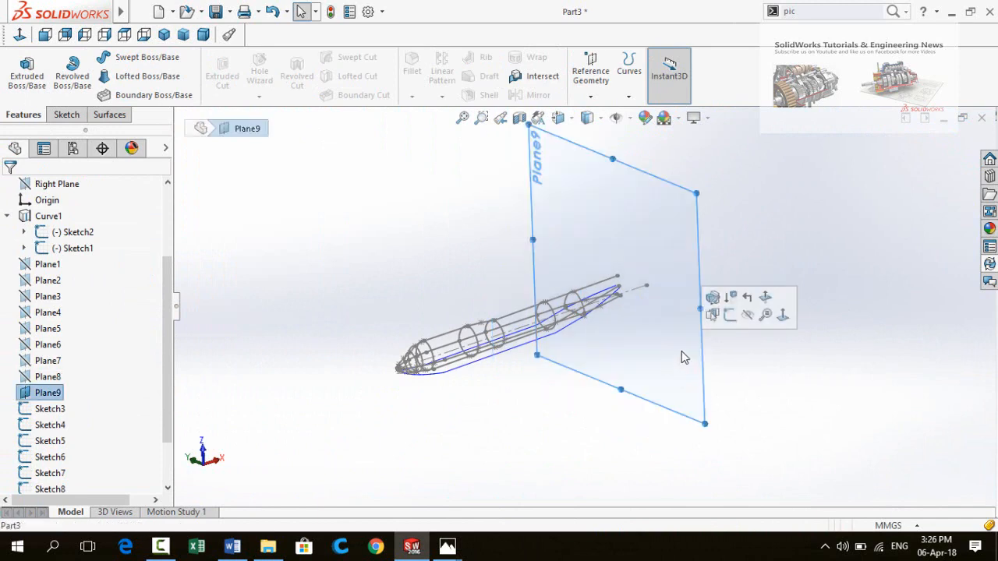
{"action": "left_click", "coordinate": [730, 315]}
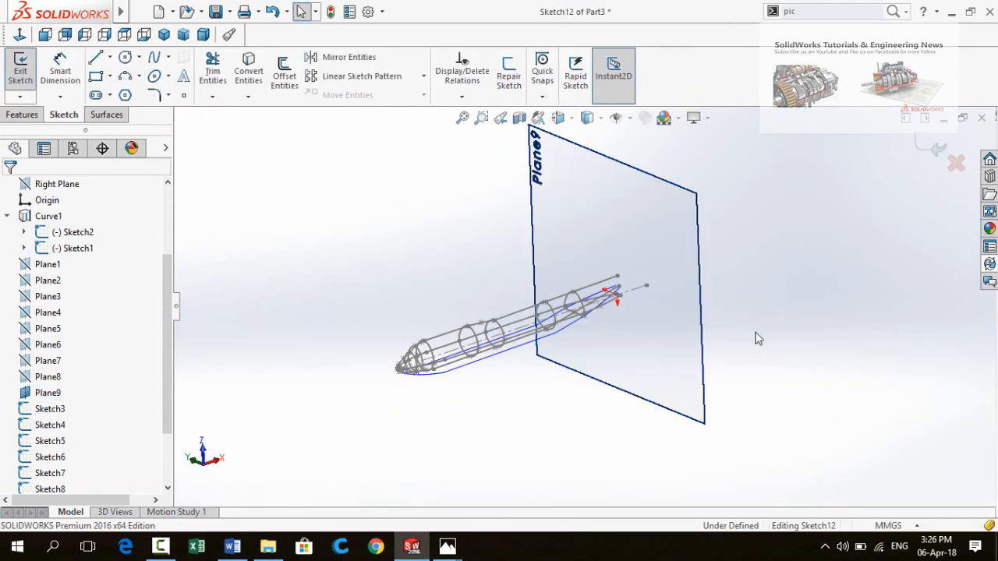
Draw a closed four-point spline on Plane9 around the existing cross-sections, with points at its top, right, bottom and left
{"action": "key", "text": "ctrl+8"}
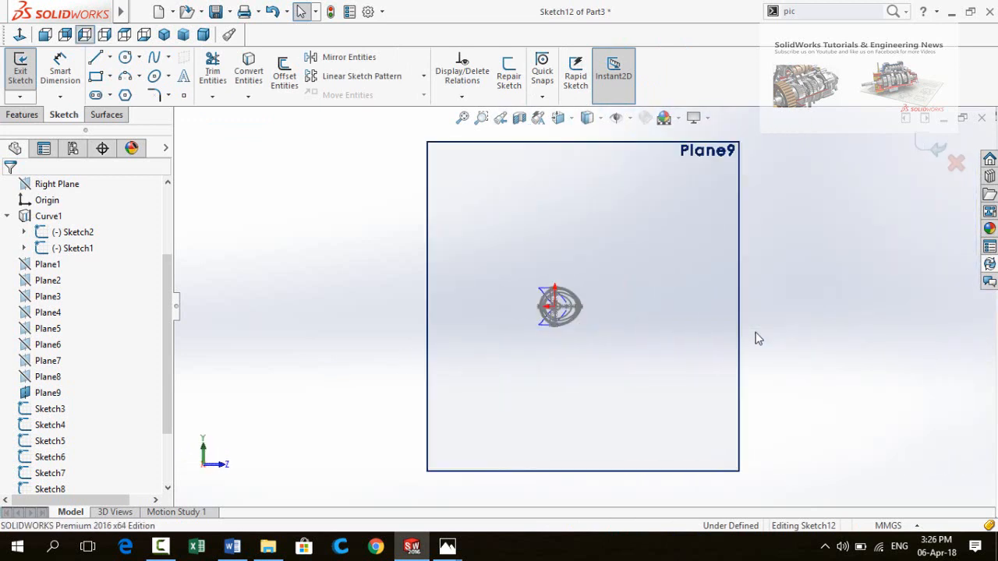
{"action": "key", "text": "f"}
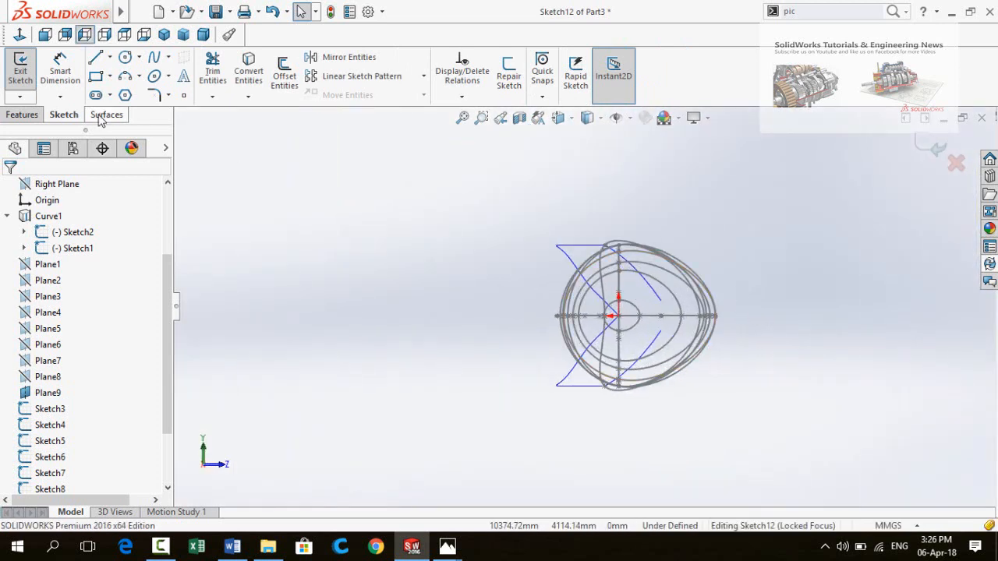
{"action": "left_click", "coordinate": [154, 57]}
{"action": "scroll", "coordinate": [796, 394], "scroll_direction": "down", "scroll_amount": 3}
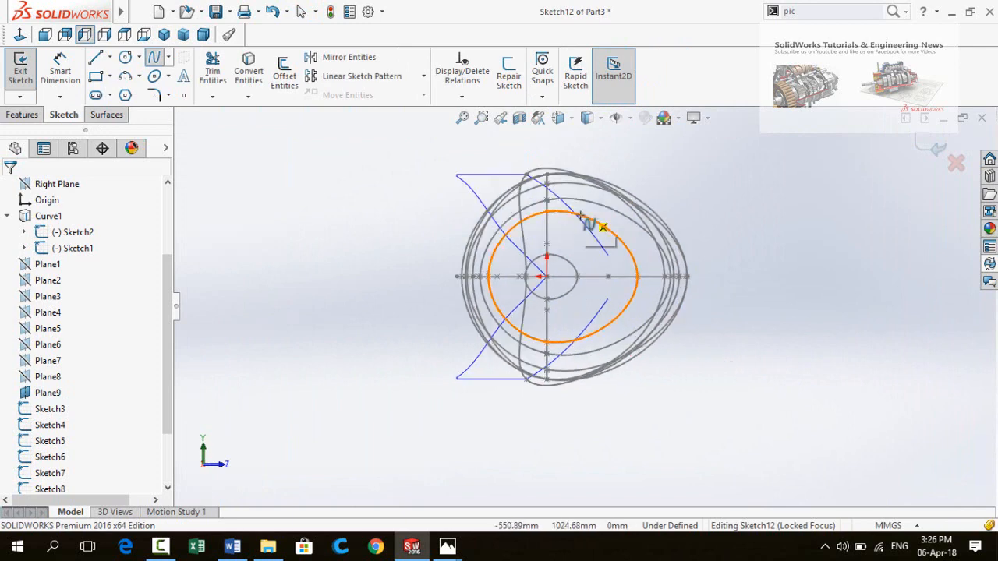
{"action": "scroll", "coordinate": [581, 216], "scroll_direction": "up", "scroll_amount": 2}
{"action": "left_click", "coordinate": [539, 179]}
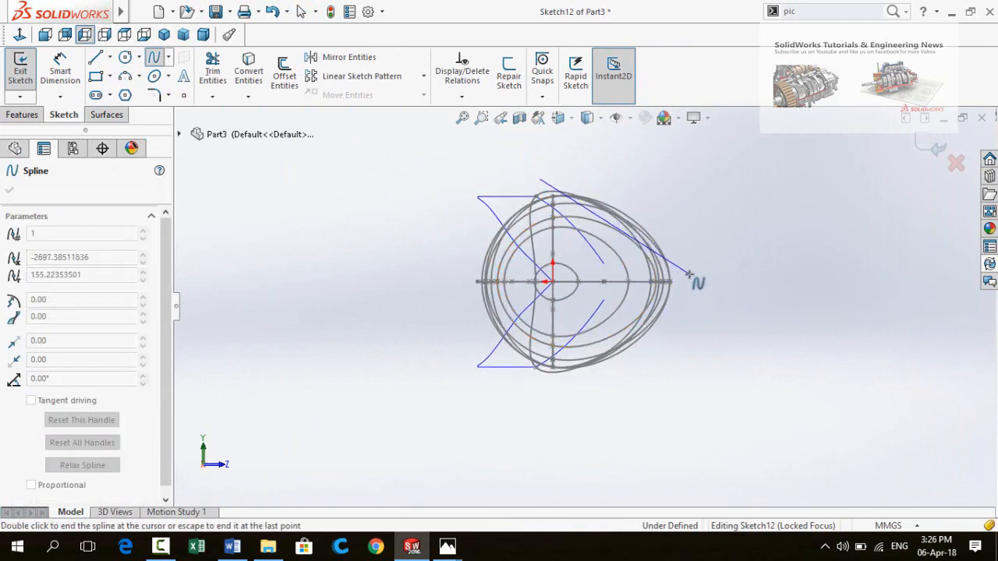
{"action": "left_click", "coordinate": [690, 273]}
{"action": "left_click", "coordinate": [561, 387]}
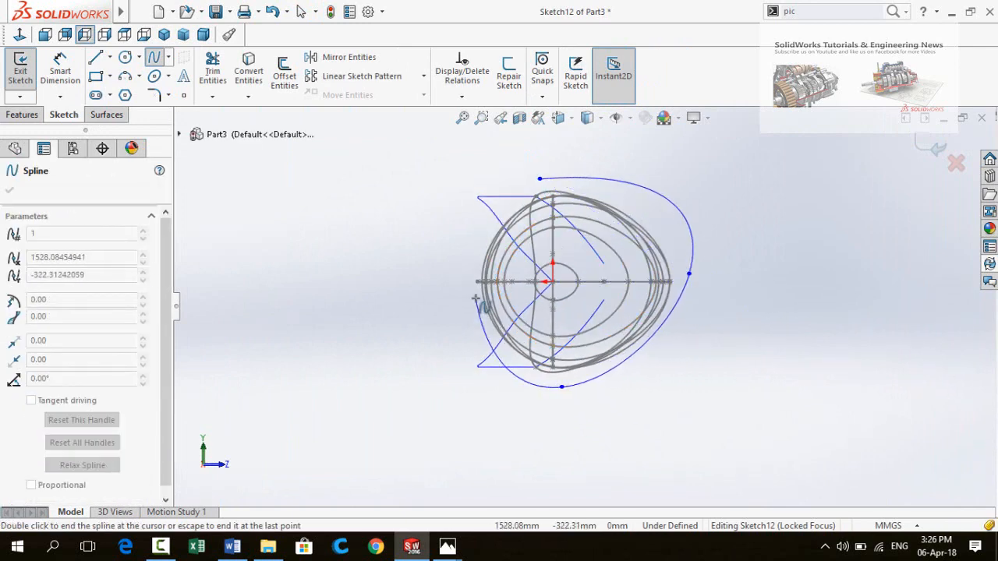
{"action": "left_click", "coordinate": [473, 291]}
{"action": "left_click", "coordinate": [540, 180]}
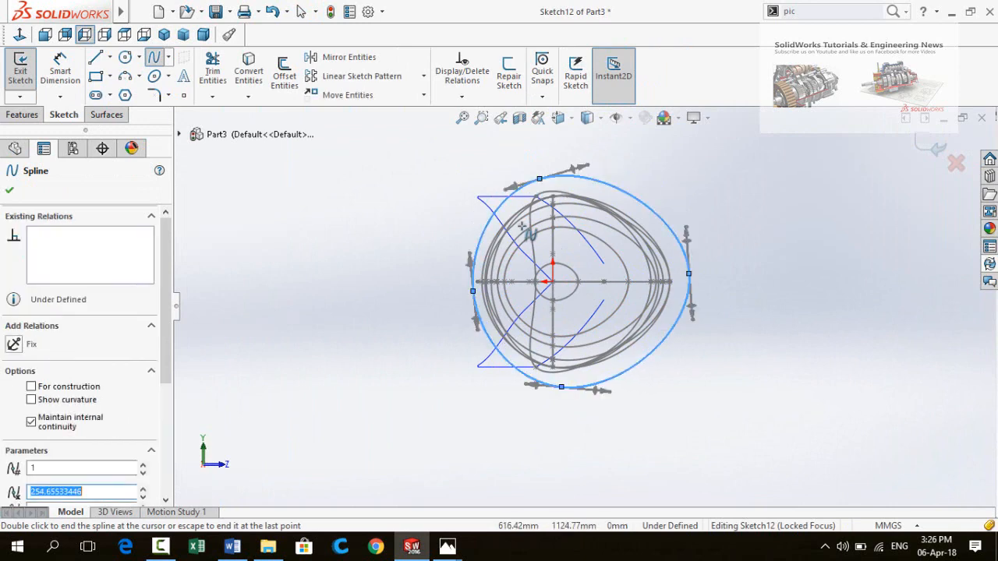
{"action": "key", "text": "Escape"}
Pierce the right point of the Plane9 spline with the straight right-hand guide line of Sketch2
{"action": "scroll", "coordinate": [493, 234], "scroll_direction": "up", "scroll_amount": 2}
{"action": "middle_click_drag", "start_coordinate": [494, 229], "coordinate": [508, 289]}
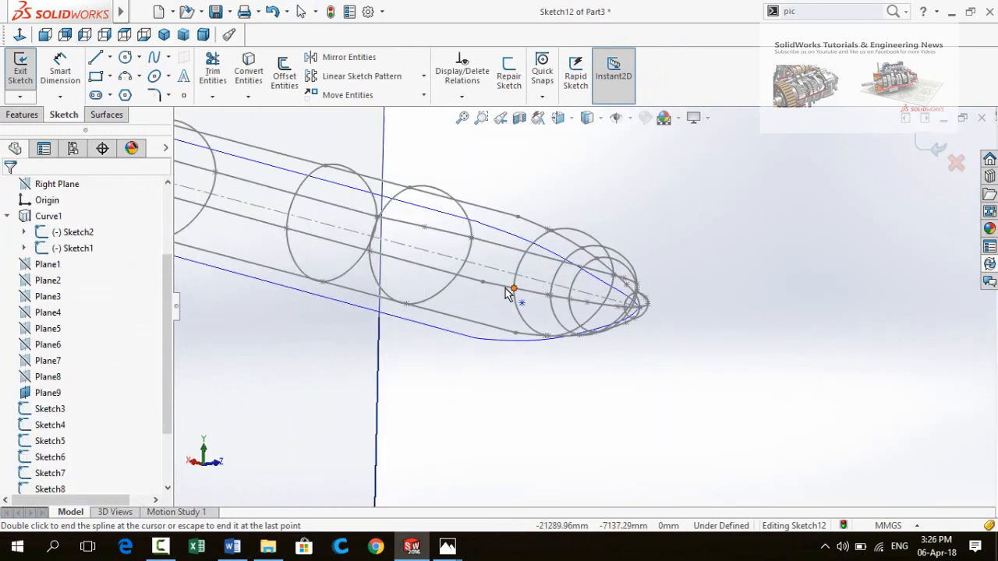
{"action": "scroll", "coordinate": [497, 290], "scroll_direction": "up", "scroll_amount": 4}
{"action": "scroll", "coordinate": [316, 209], "scroll_direction": "down", "scroll_amount": 5}
{"action": "middle_click_drag", "start_coordinate": [427, 309], "coordinate": [516, 406]}
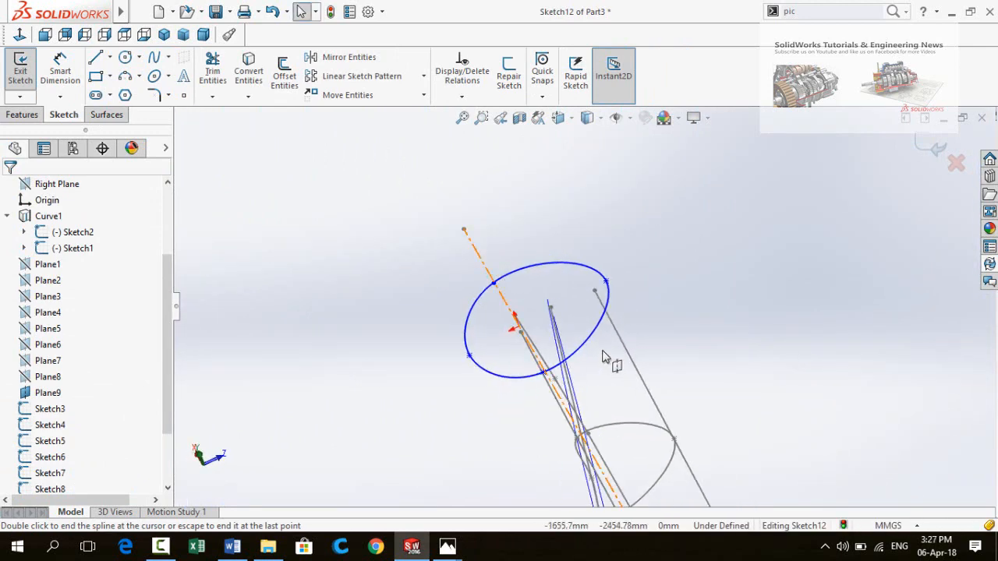
{"action": "scroll", "coordinate": [601, 296], "scroll_direction": "down", "scroll_amount": 3}
{"action": "key", "text": "Escape"}
{"action": "left_click", "coordinate": [613, 293]}
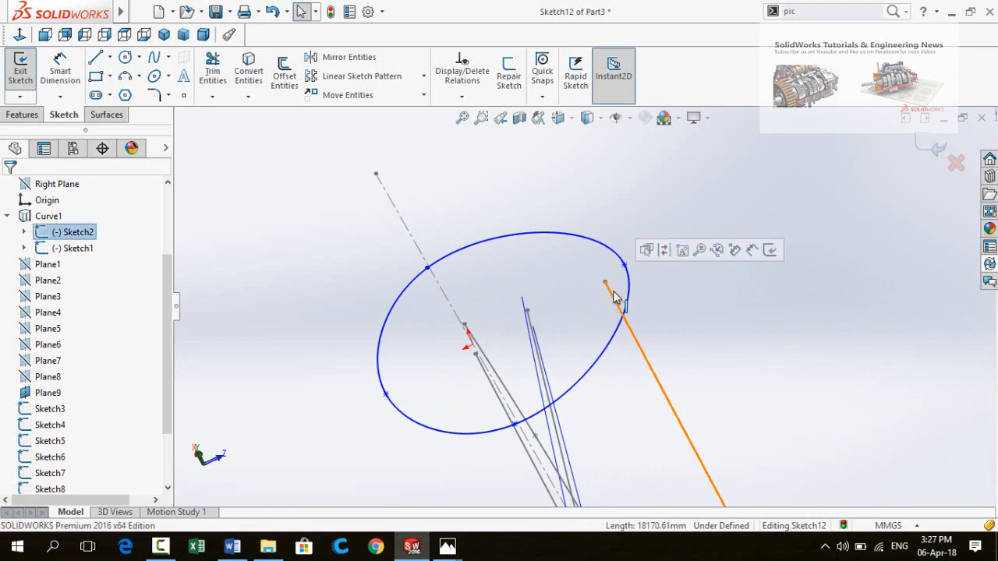
{"action": "left_click", "coordinate": [626, 266], "text": "ctrl"}
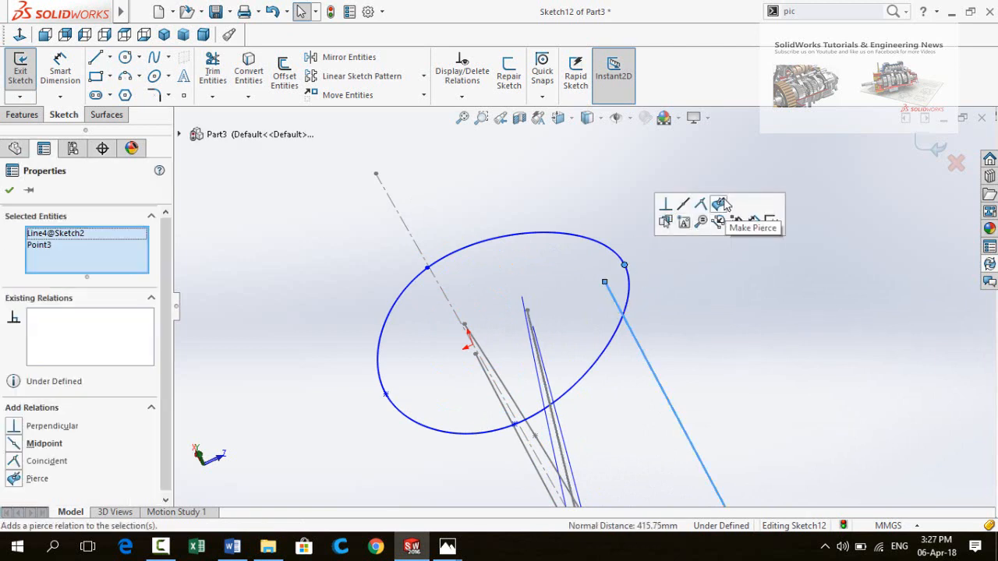
{"action": "left_click", "coordinate": [719, 204]}
{"action": "scroll", "coordinate": [617, 347], "scroll_direction": "up", "scroll_amount": 2}
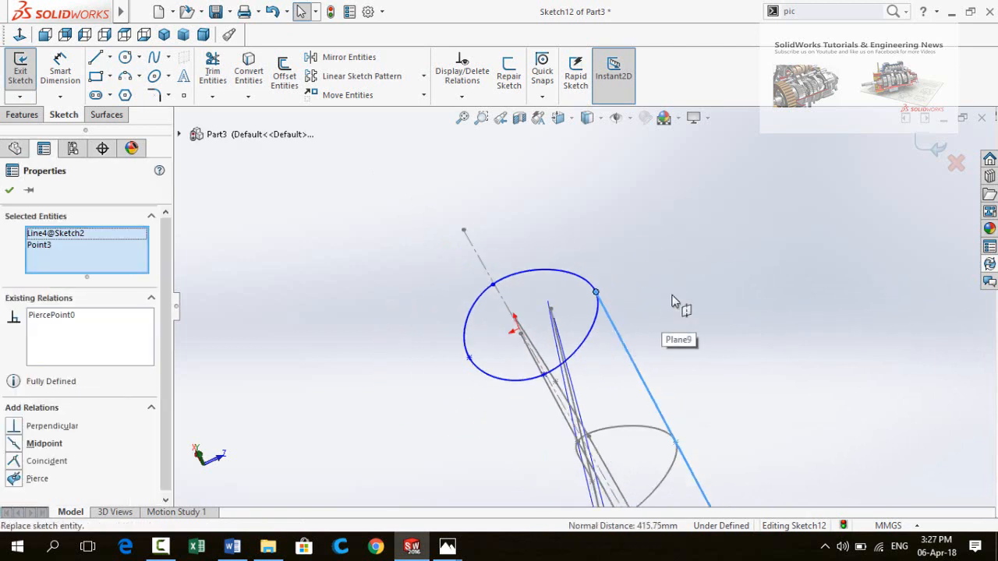
{"action": "left_click", "coordinate": [675, 302]}
Pierce the bottom point of the Plane9 spline with the lower branch of Curve1
{"action": "mouse_move", "coordinate": [567, 329]}
{"action": "middle_mouse_down"}
{"action": "mouse_move", "coordinate": [535, 328]}
{"action": "mouse_move", "coordinate": [519, 345]}
{"action": "mouse_move", "coordinate": [490, 330]}
{"action": "mouse_move", "coordinate": [578, 382]}
{"action": "middle_mouse_up"}
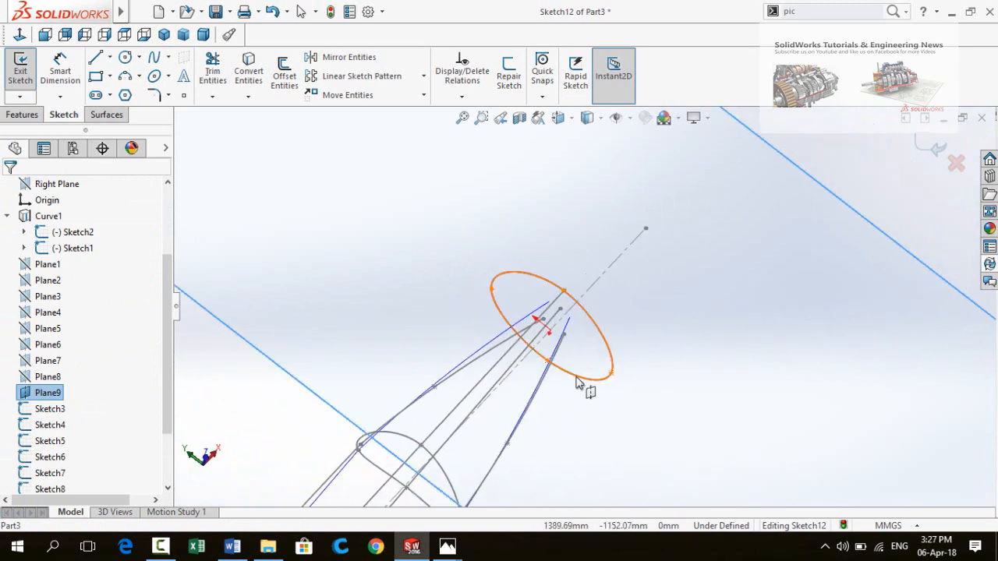
{"action": "left_click", "coordinate": [570, 329]}
{"action": "left_click", "coordinate": [612, 374], "text": "ctrl"}
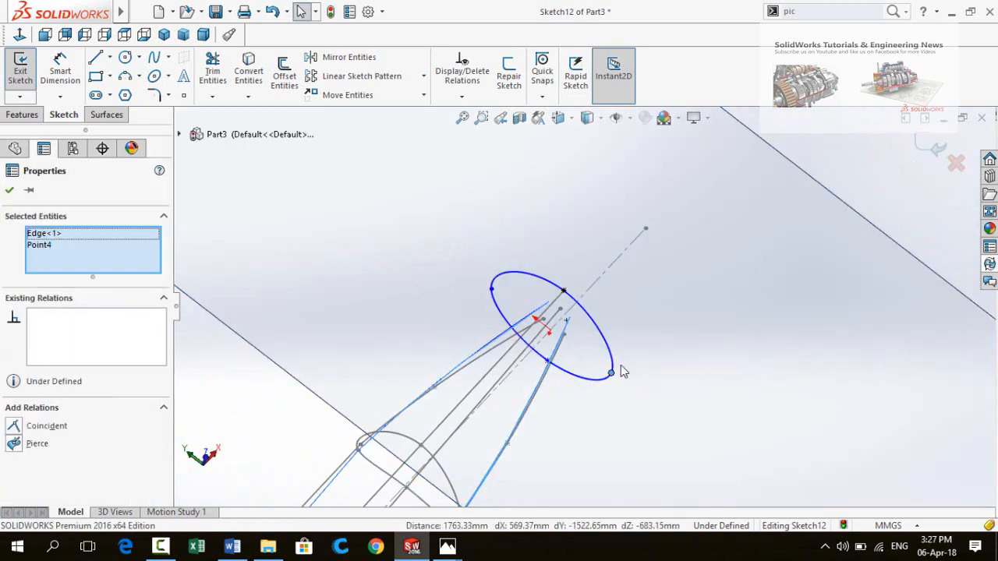
{"action": "left_click", "coordinate": [671, 311]}
Pierce the top point of the Plane9 spline with the upper branch of Curve1
{"action": "left_click", "coordinate": [538, 314]}
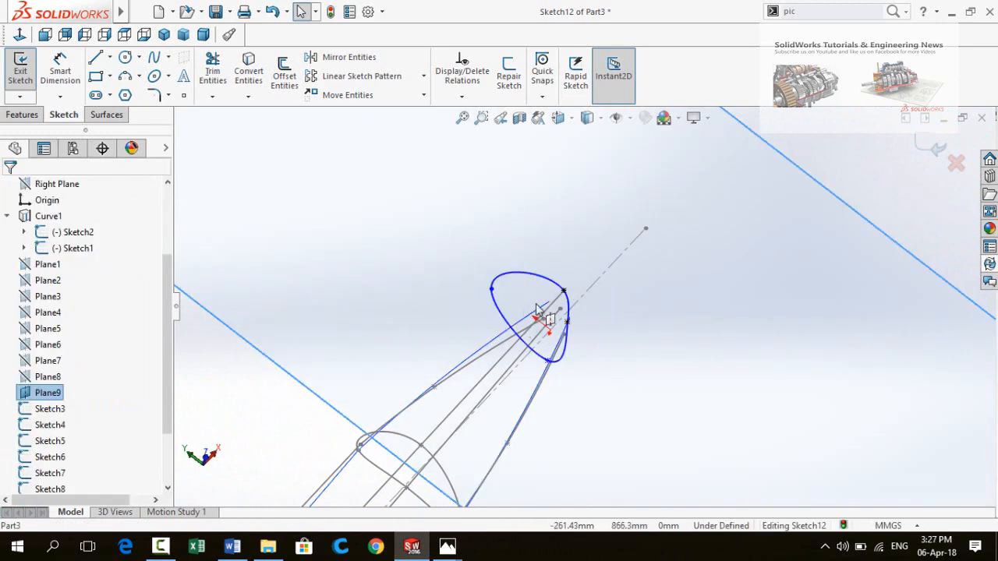
{"action": "scroll", "coordinate": [546, 312], "scroll_direction": "down", "scroll_amount": 3}
{"action": "left_click", "coordinate": [556, 320]}
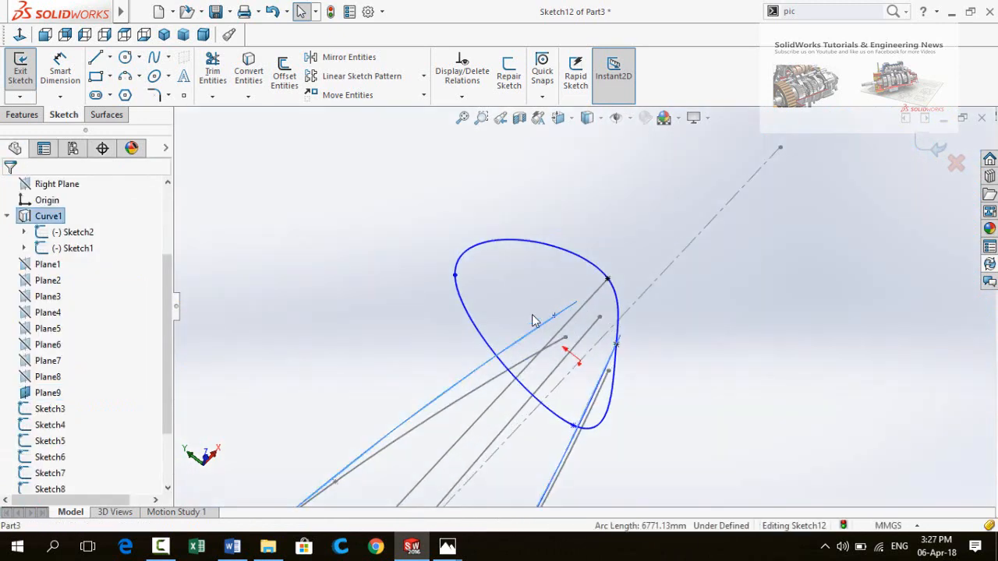
{"action": "left_click", "coordinate": [457, 278], "text": "ctrl"}
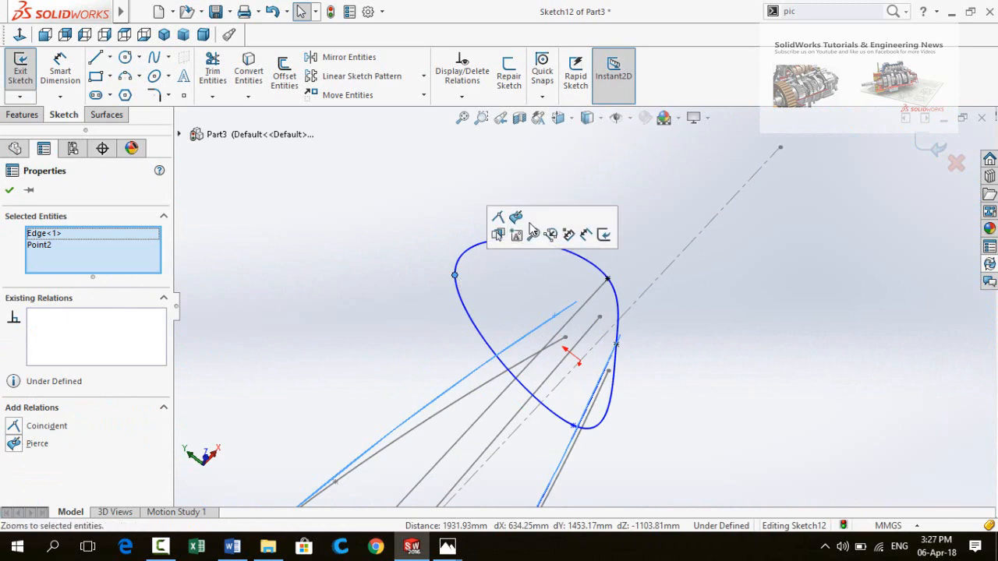
{"action": "left_click", "coordinate": [516, 213]}
Pierce the left point of the Plane9 spline with the slanted left-hand guide line of Sketch2
{"action": "mouse_move", "coordinate": [642, 387]}
{"action": "middle_mouse_down"}
{"action": "mouse_move", "coordinate": [620, 345]}
{"action": "mouse_move", "coordinate": [624, 325]}
{"action": "mouse_move", "coordinate": [644, 336]}
{"action": "mouse_move", "coordinate": [620, 288]}
{"action": "mouse_move", "coordinate": [624, 304]}
{"action": "middle_mouse_up"}
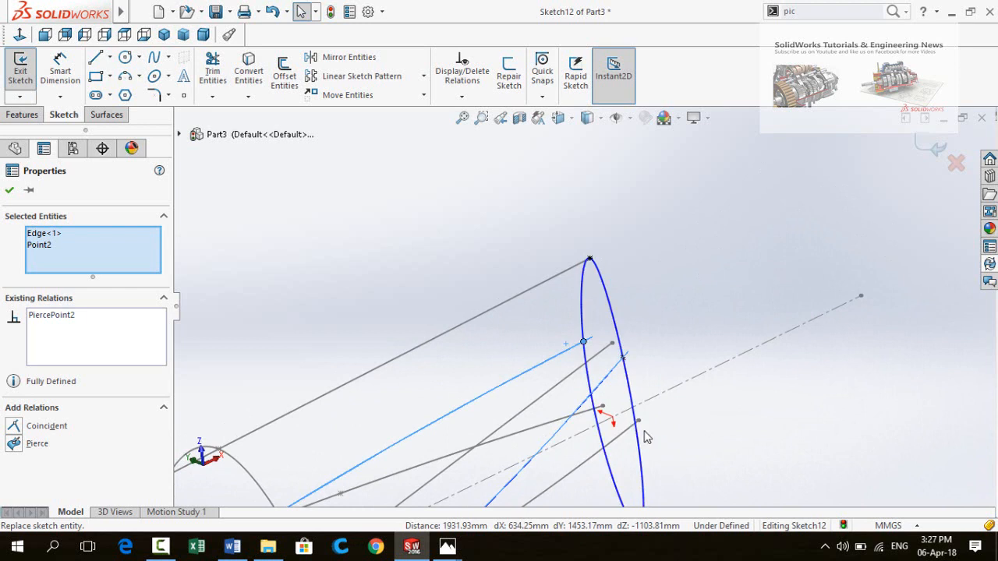
{"action": "left_click", "coordinate": [595, 355]}
{"action": "scroll", "coordinate": [625, 439], "scroll_direction": "up", "scroll_amount": 2}
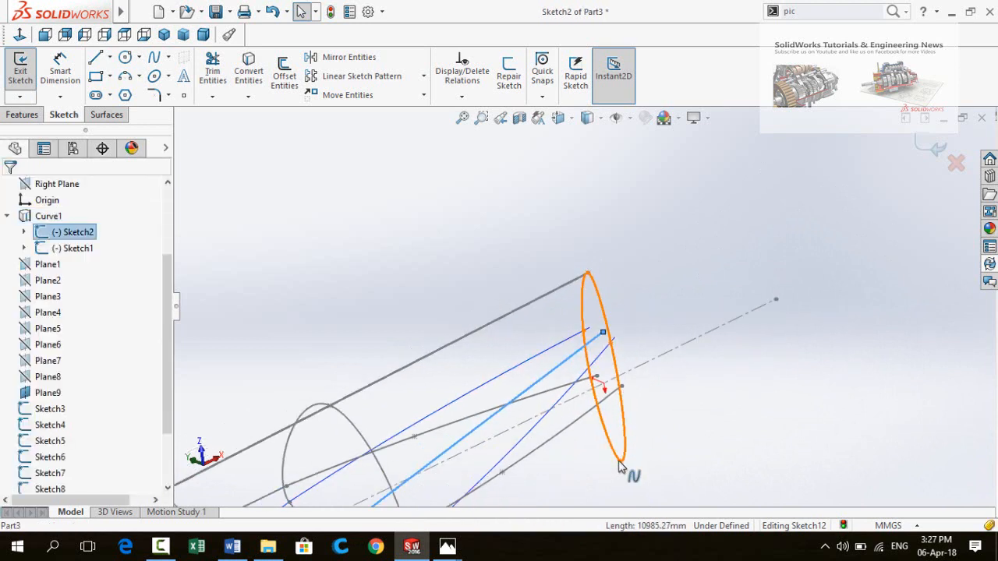
{"action": "left_click", "coordinate": [622, 462], "text": "ctrl"}
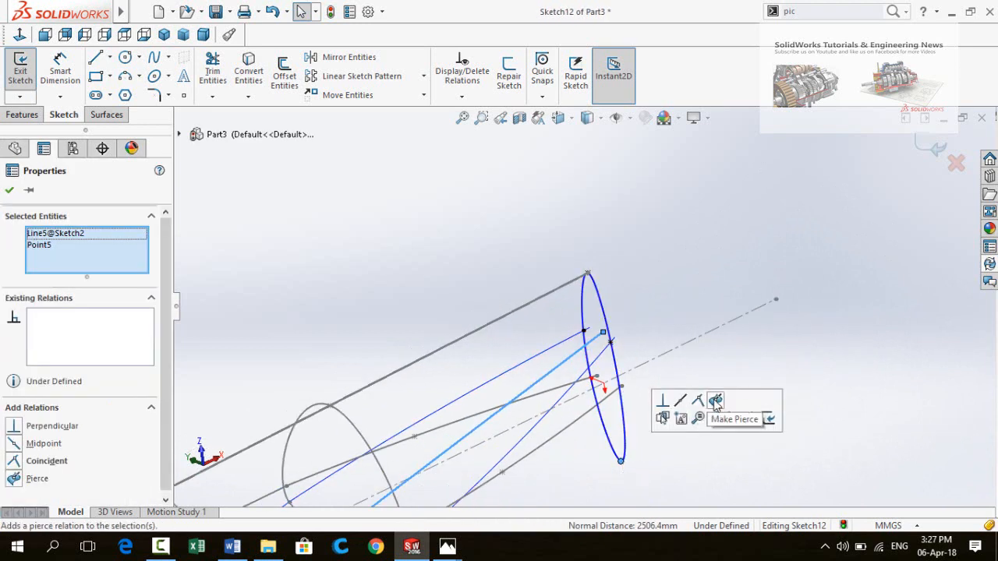
{"action": "left_click", "coordinate": [716, 401]}
{"action": "scroll", "coordinate": [629, 348], "scroll_direction": "up", "scroll_amount": 4}
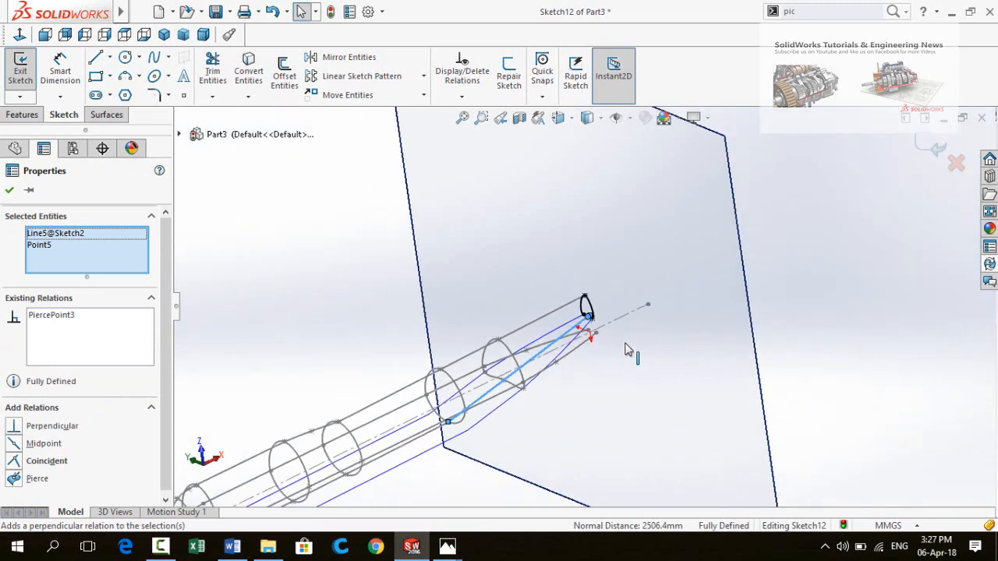
Exit the Plane9 cross-section sketch and hide Plane9
{"action": "left_click", "coordinate": [835, 316]}
{"action": "scroll", "coordinate": [826, 308], "scroll_direction": "up", "scroll_amount": 2}
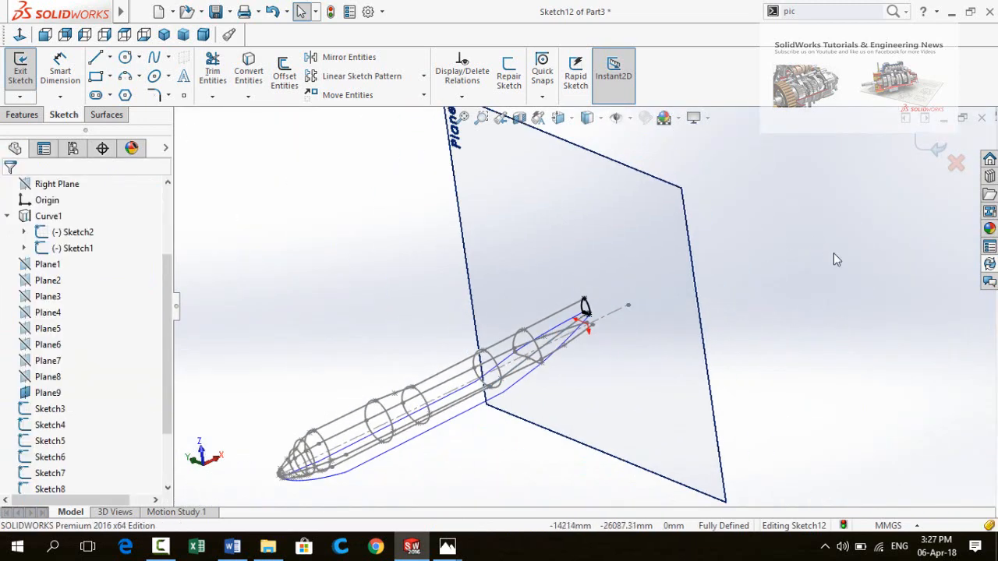
{"action": "left_click", "coordinate": [932, 145]}
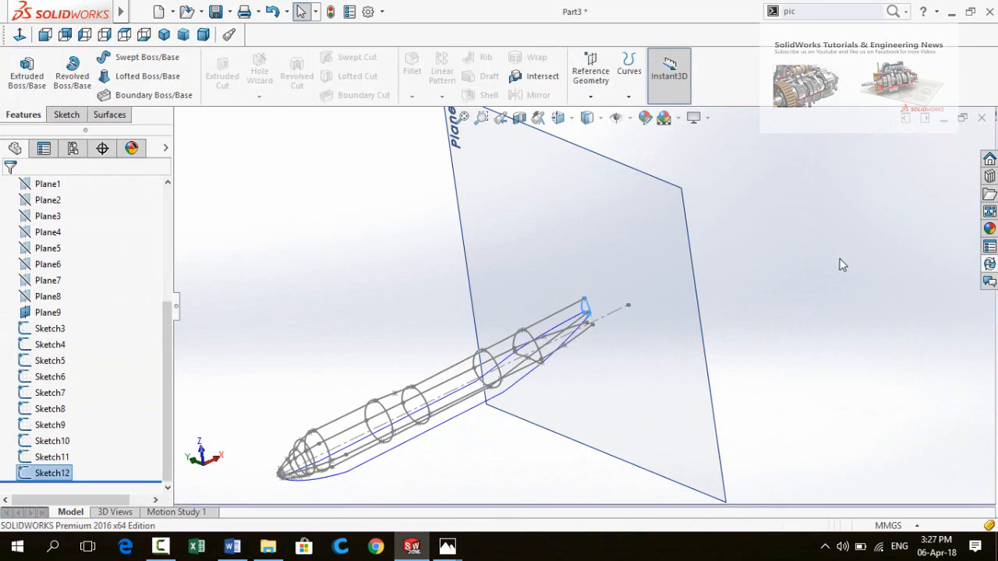
{"action": "left_click", "coordinate": [641, 251]}
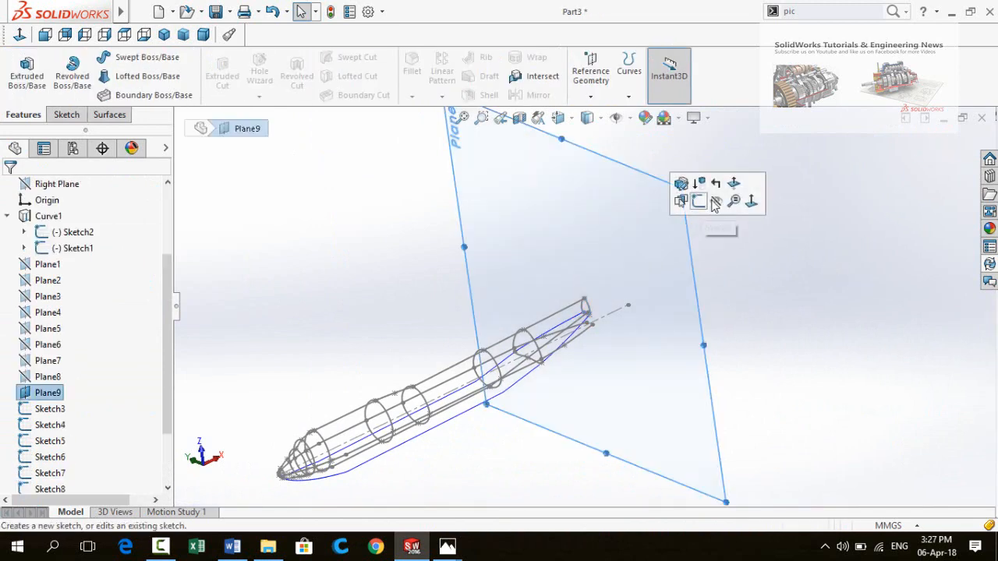
{"action": "left_click", "coordinate": [711, 200]}
Start a Lofted Boss/Base with the nose point Sketch3 and the first closed section Sketch4 as profiles
{"action": "middle_click_drag", "start_coordinate": [774, 312], "coordinate": [594, 401]}
{"action": "scroll", "coordinate": [414, 347], "scroll_direction": "down", "scroll_amount": 3}
{"action": "mouse_move", "coordinate": [413, 347]}
{"action": "middle_mouse_down"}
{"action": "mouse_move", "coordinate": [406, 350]}
{"action": "mouse_move", "coordinate": [442, 258]}
{"action": "mouse_move", "coordinate": [441, 291]}
{"action": "mouse_move", "coordinate": [394, 346]}
{"action": "middle_mouse_up"}
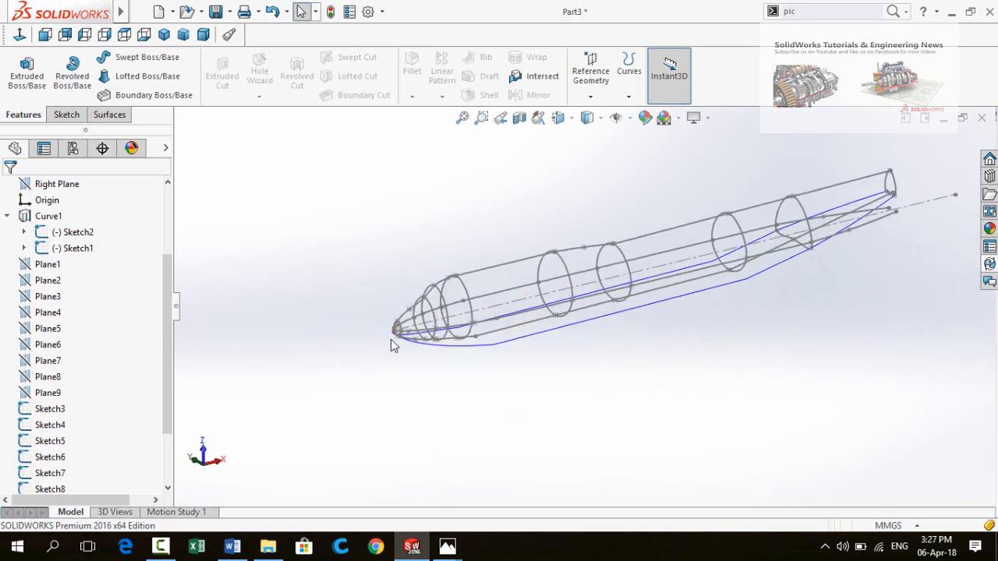
{"action": "scroll", "coordinate": [374, 300], "scroll_direction": "down", "scroll_amount": 3}
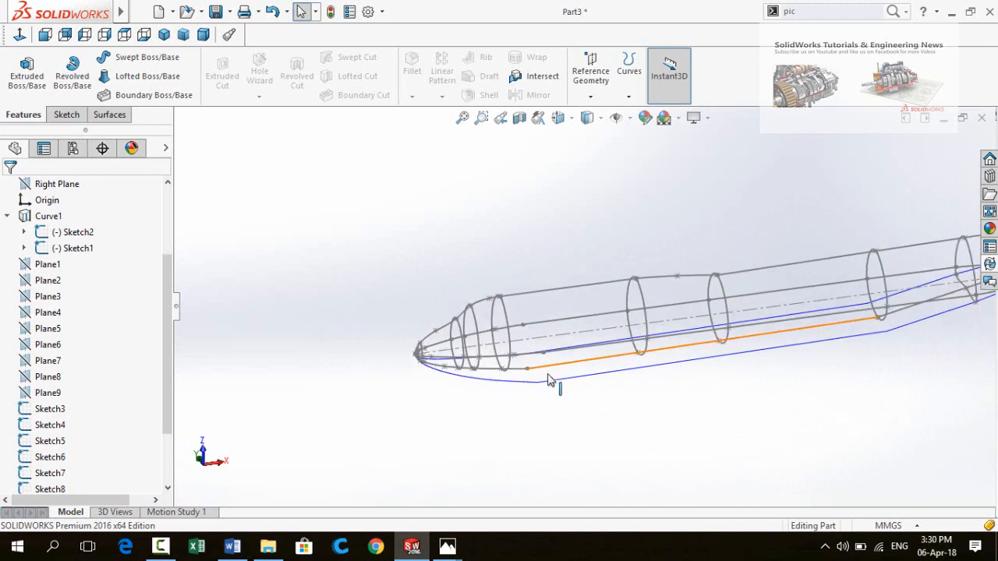
{"action": "middle_click_drag", "start_coordinate": [551, 384], "coordinate": [392, 337]}
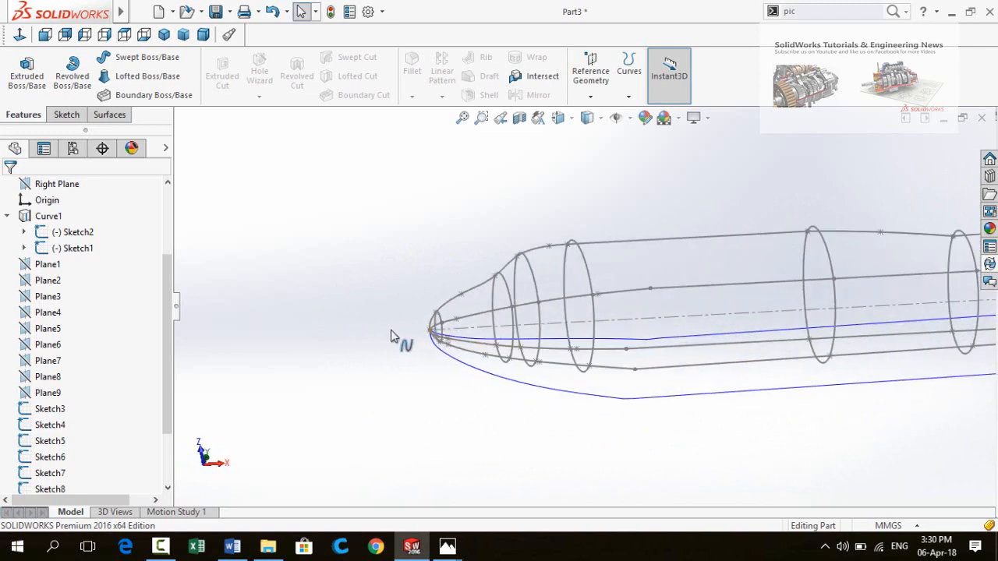
{"action": "left_click", "coordinate": [135, 80]}
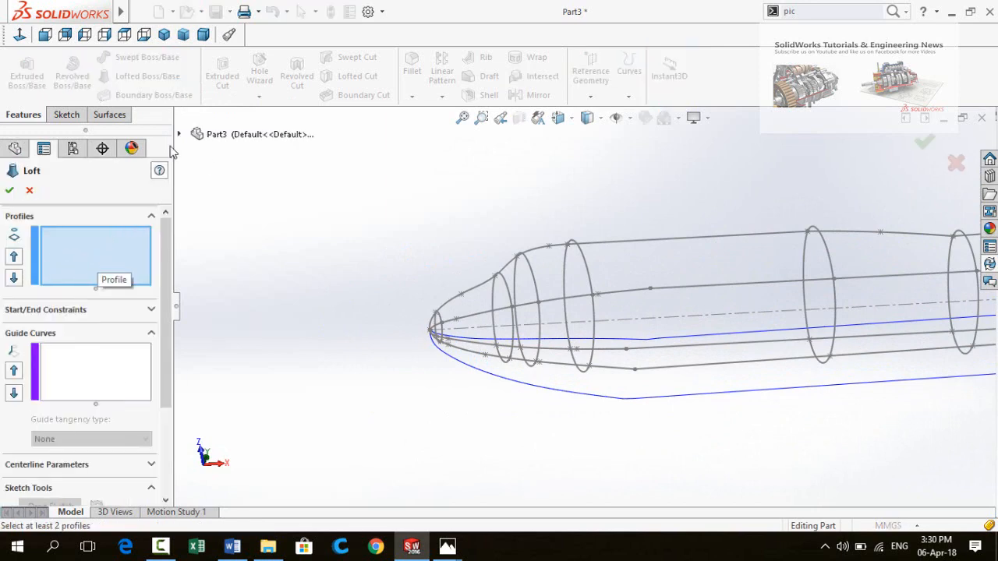
{"action": "scroll", "coordinate": [479, 311], "scroll_direction": "up", "scroll_amount": 5}
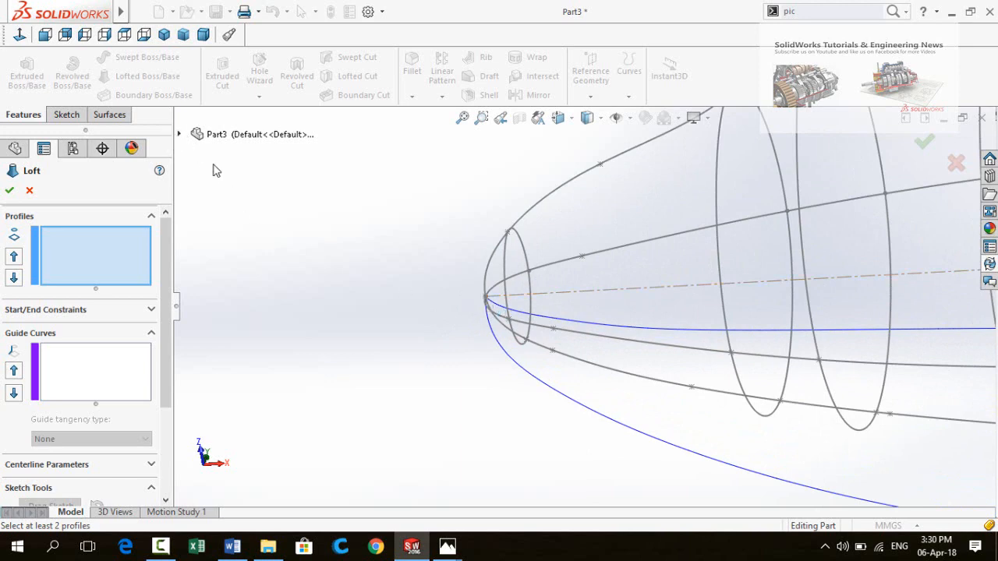
{"action": "left_click", "coordinate": [179, 135]}
{"action": "scroll", "coordinate": [209, 275], "scroll_direction": "down", "scroll_amount": 2}
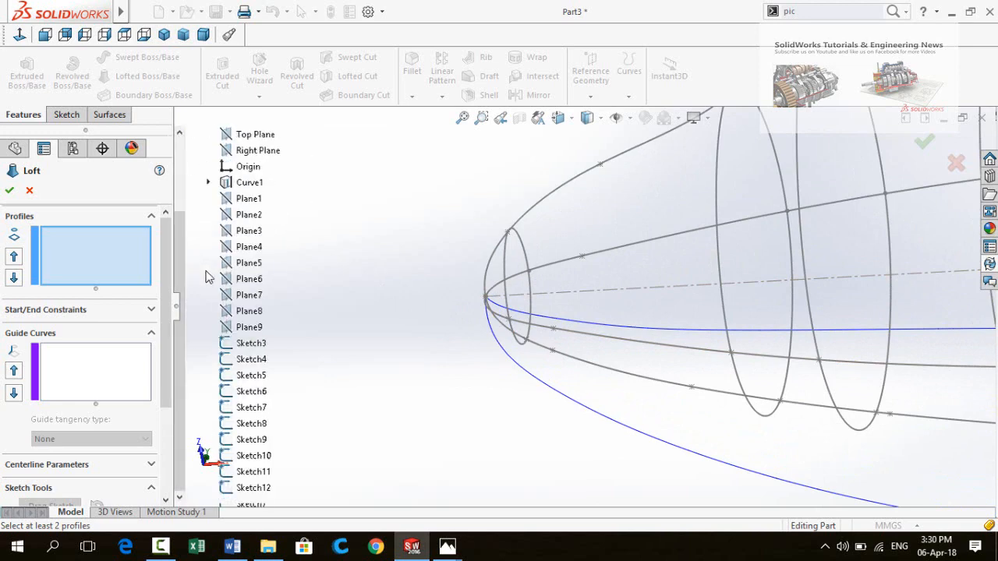
{"action": "left_click", "coordinate": [248, 344]}
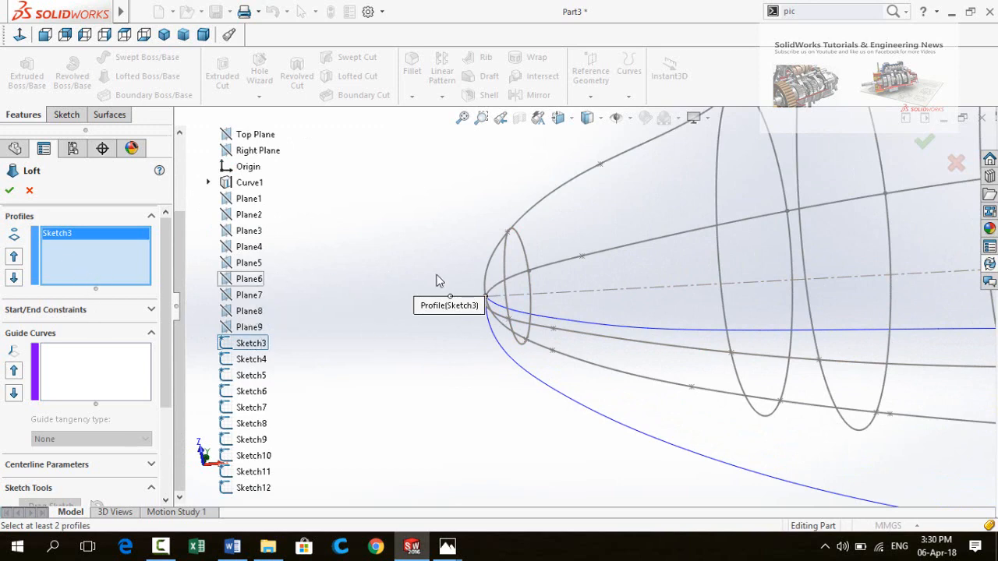
{"action": "left_click", "coordinate": [521, 244]}
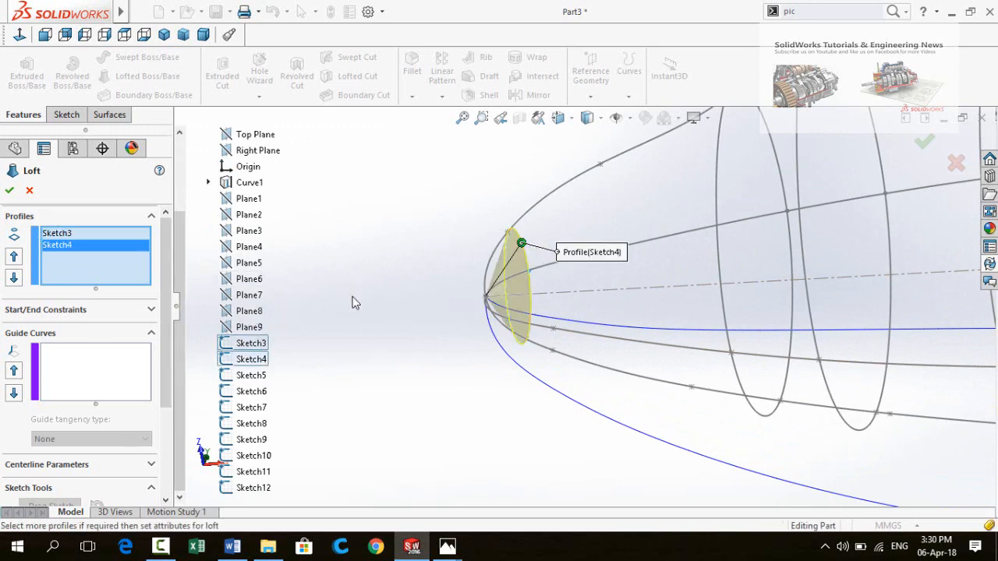
Add the upper longitudinal curve through the nose point as a group-selected guide curve and finish the nose loft
{"action": "left_click", "coordinate": [80, 375]}
{"action": "right_click", "coordinate": [79, 371]}
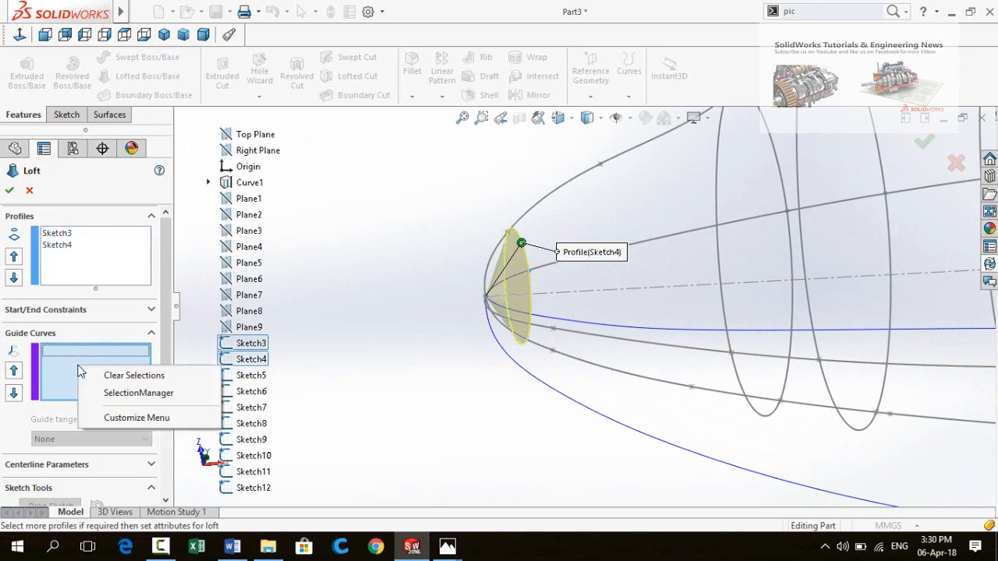
{"action": "left_click", "coordinate": [130, 398]}
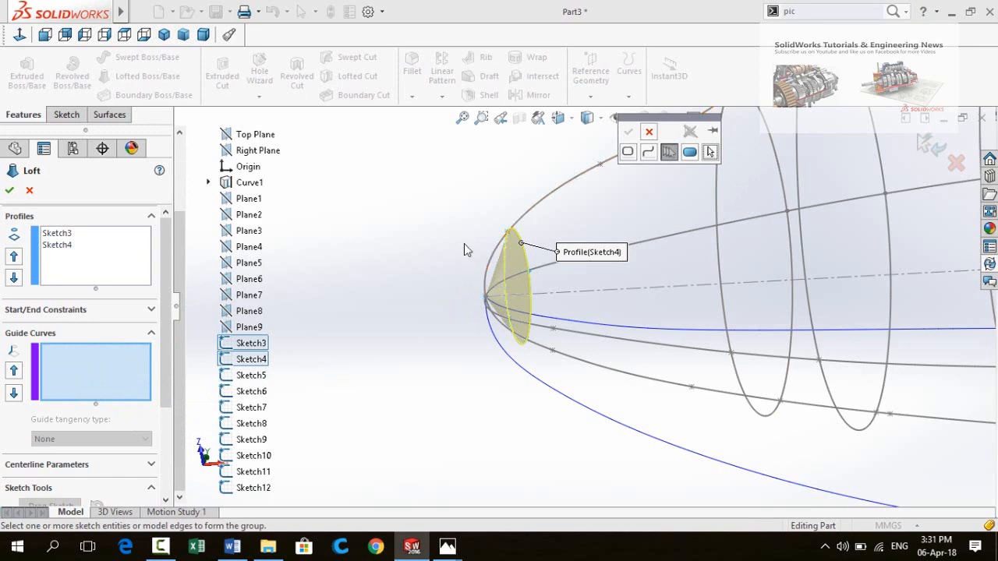
{"action": "middle_click_drag", "start_coordinate": [465, 244], "coordinate": [466, 274]}
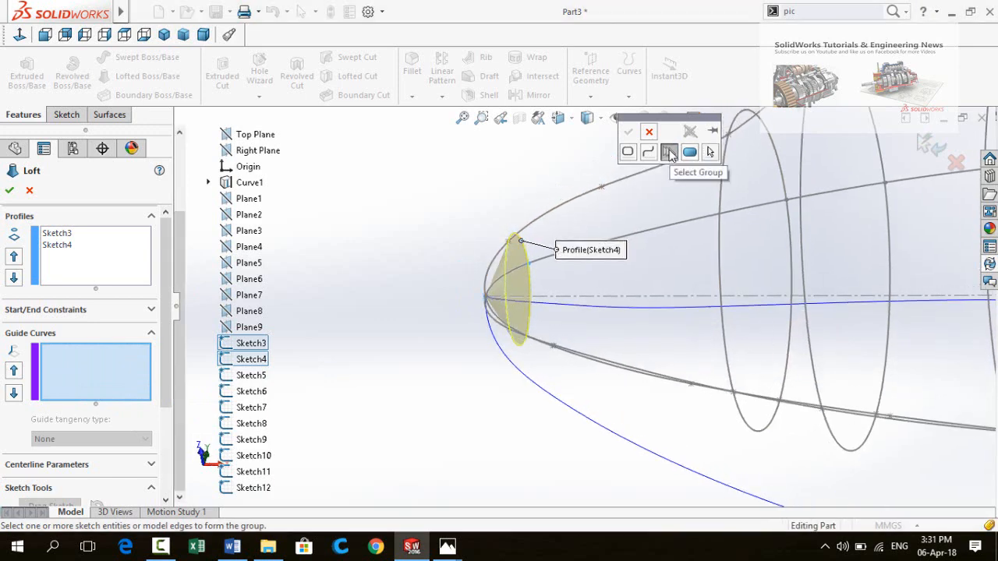
{"action": "left_click", "coordinate": [669, 152]}
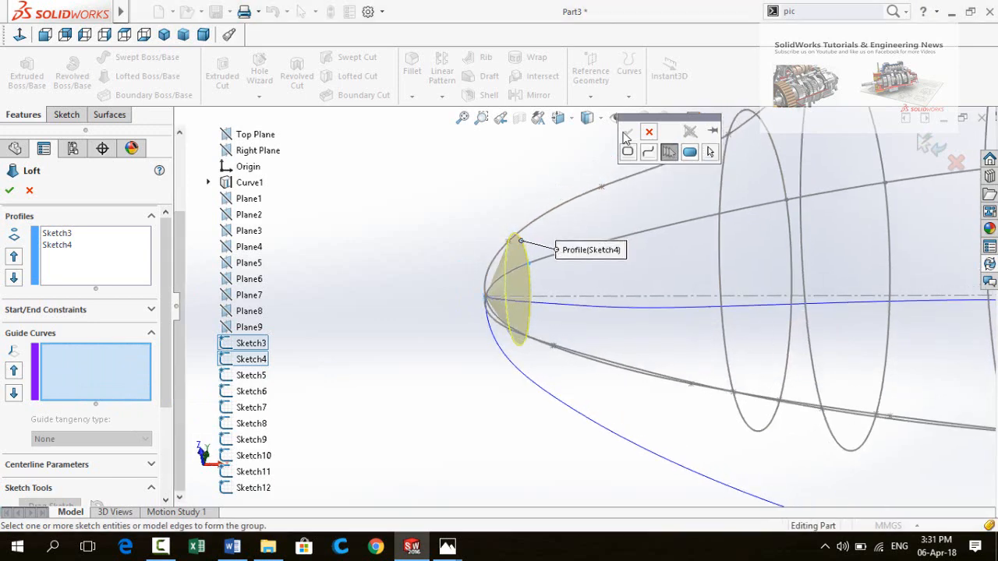
{"action": "left_click", "coordinate": [492, 269]}
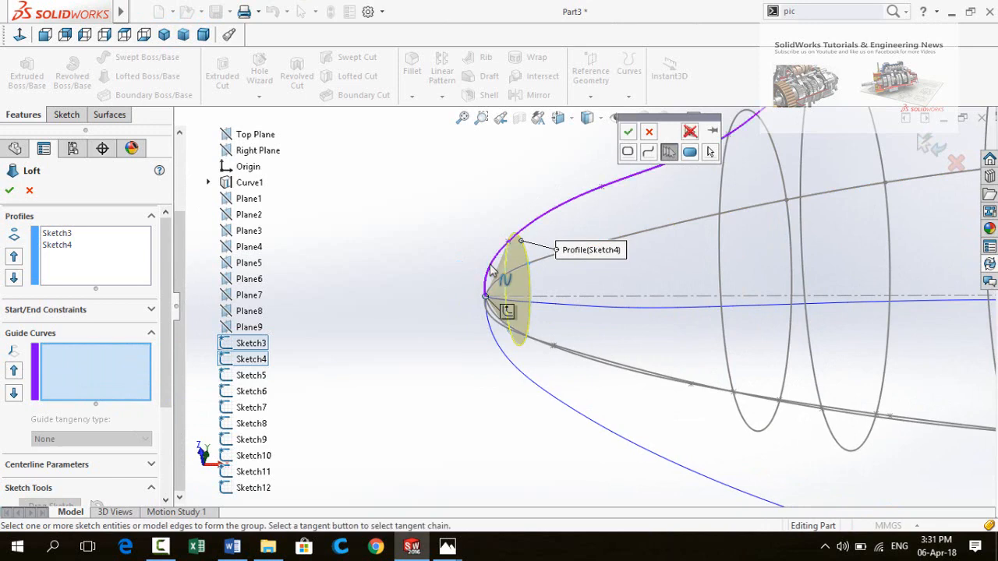
{"action": "left_click", "coordinate": [628, 135]}
{"action": "middle_click_drag", "start_coordinate": [424, 258], "coordinate": [413, 234]}
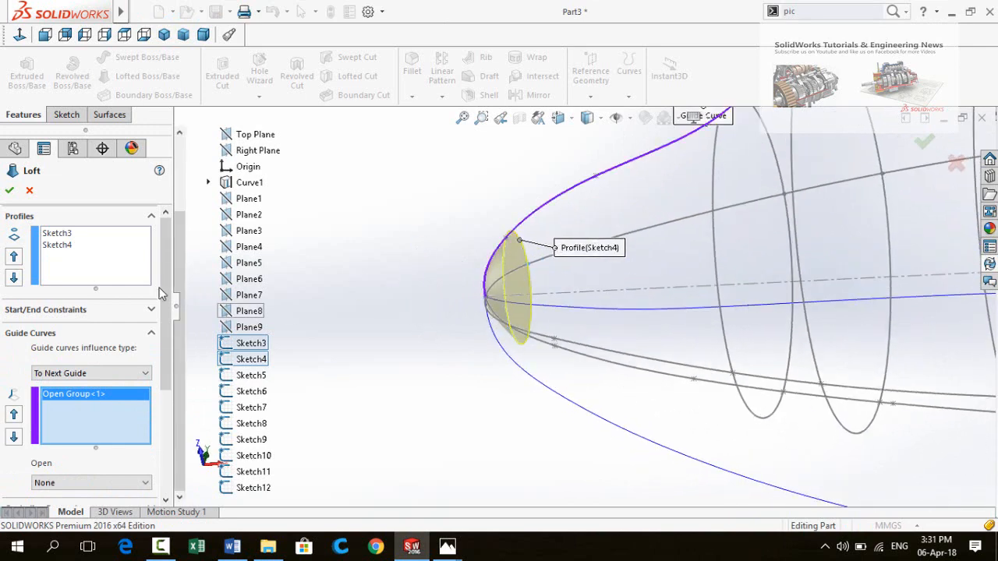
{"action": "left_click", "coordinate": [9, 192]}
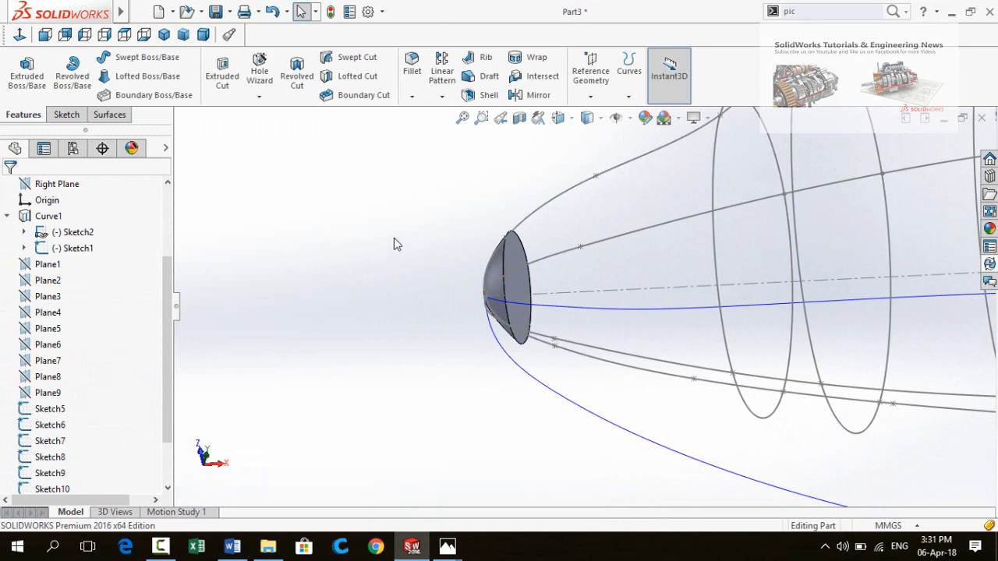
Start a second Lofted Boss/Base with the nose body's open-end edge and Sketch5 as profiles
{"action": "middle_click_drag", "start_coordinate": [394, 244], "coordinate": [395, 216]}
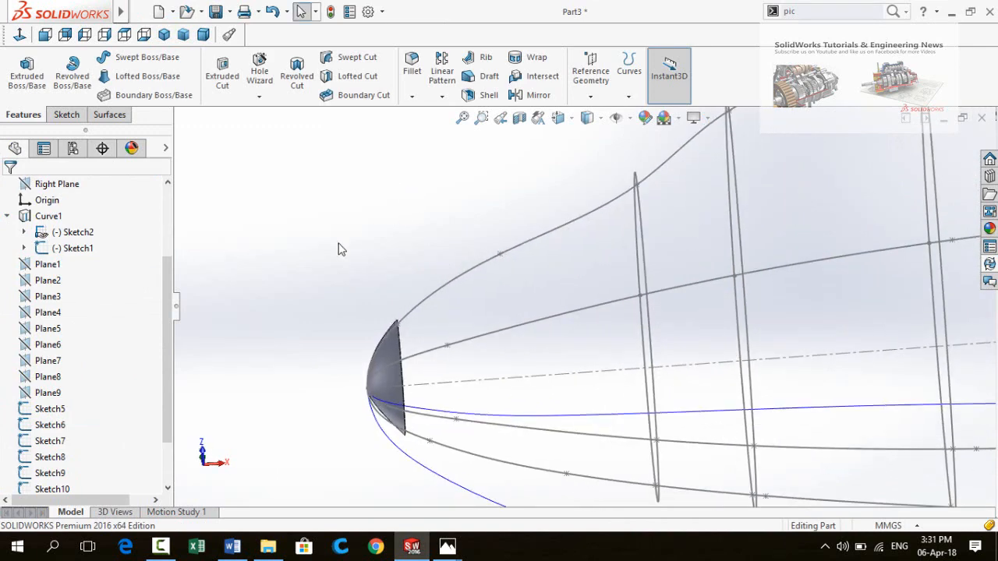
{"action": "middle_click_drag", "start_coordinate": [339, 249], "coordinate": [263, 175]}
{"action": "left_click", "coordinate": [145, 81]}
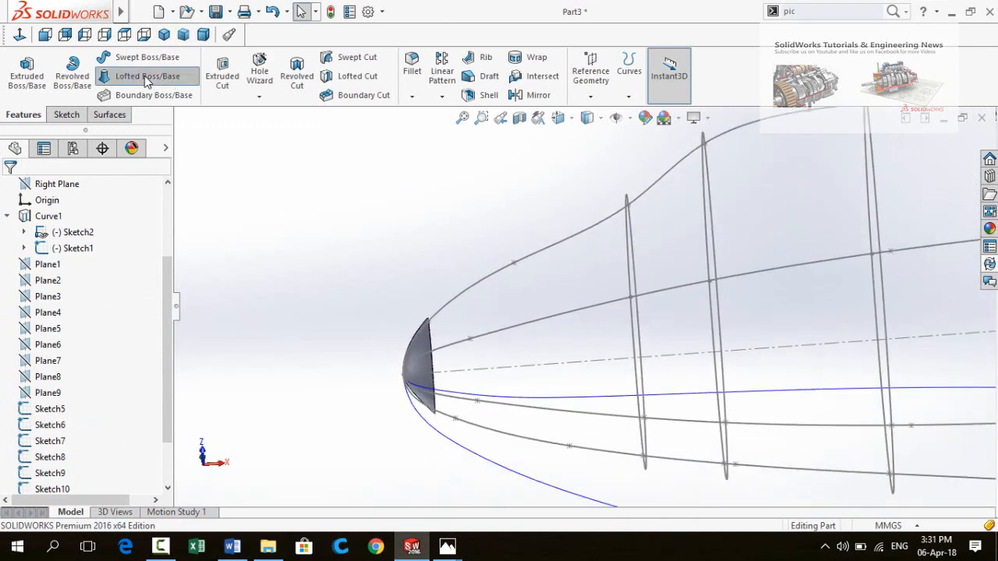
{"action": "left_click", "coordinate": [432, 347]}
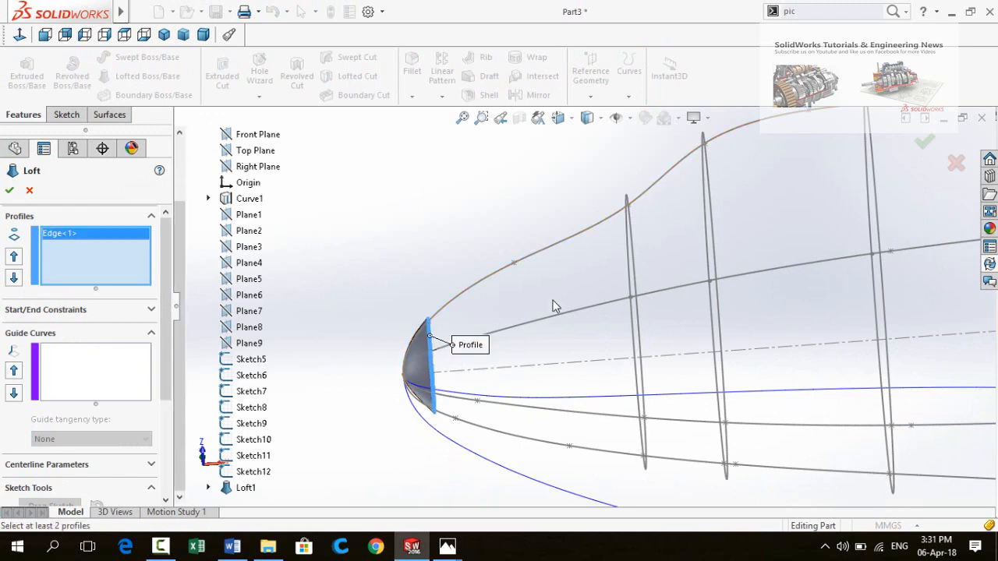
{"action": "left_click", "coordinate": [628, 256]}
Add the upper longitudinal curve as the first guide curve of the Sketch5 loft using SelectionManager
{"action": "left_click", "coordinate": [100, 369]}
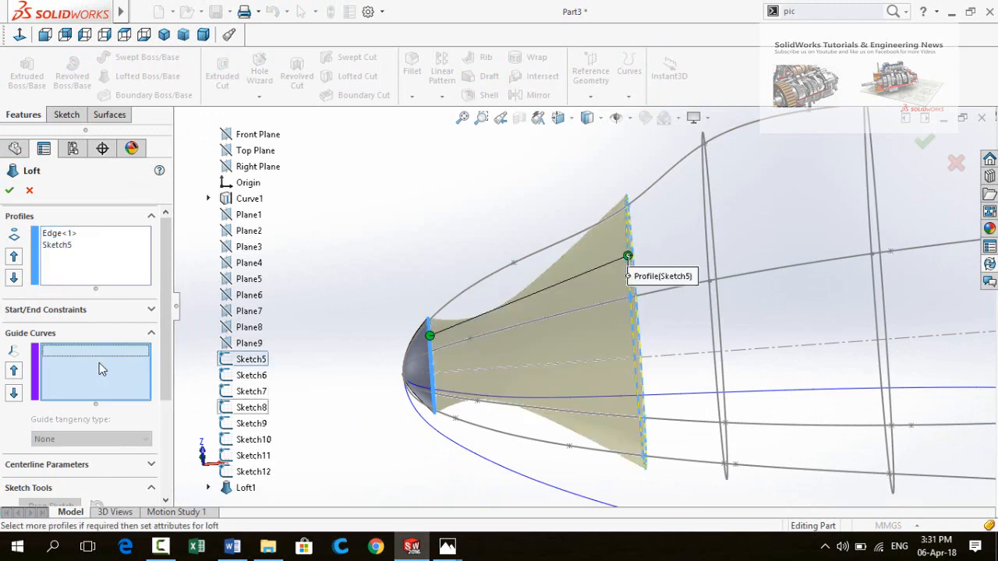
{"action": "right_click", "coordinate": [87, 371]}
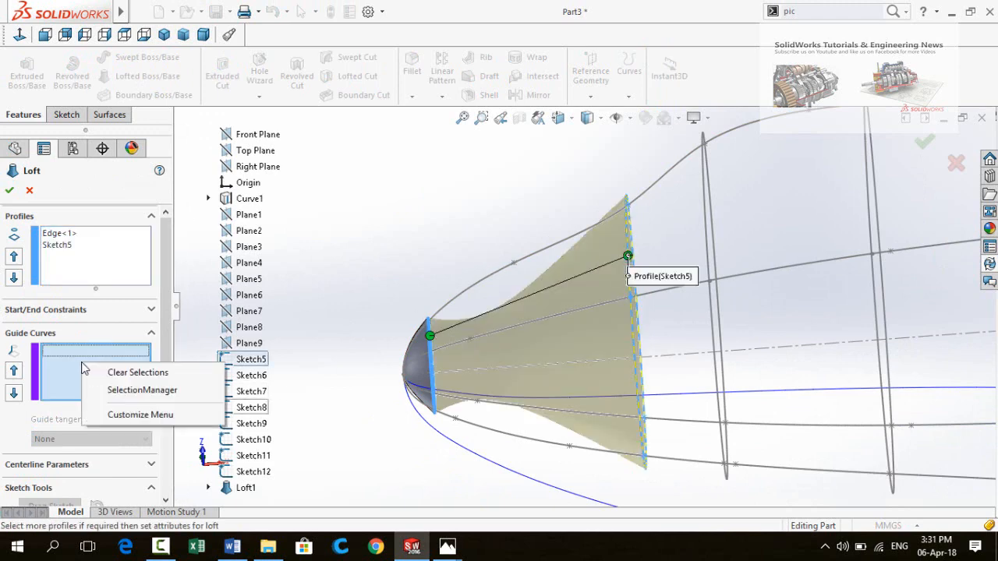
{"action": "left_click", "coordinate": [122, 390]}
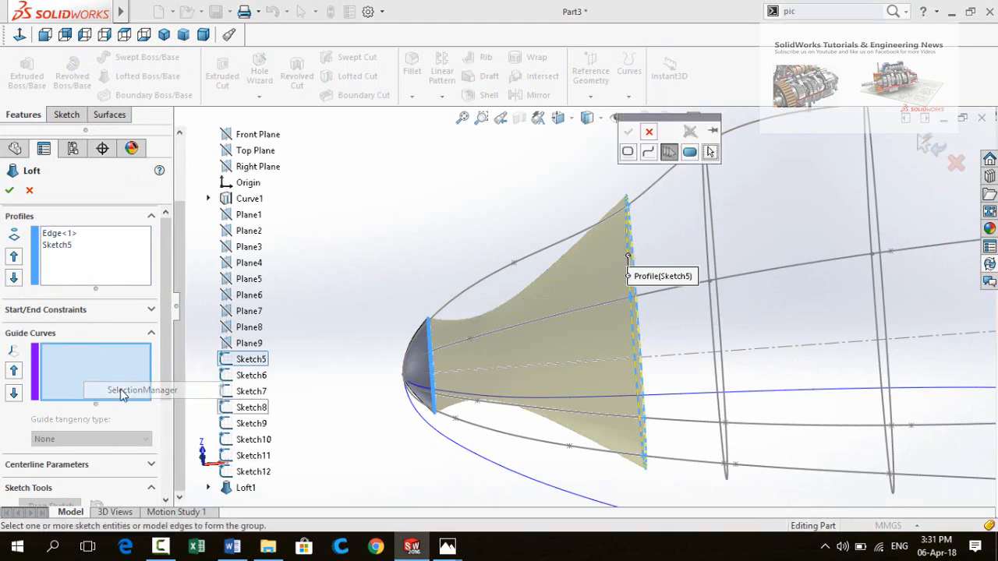
{"action": "left_click", "coordinate": [490, 275]}
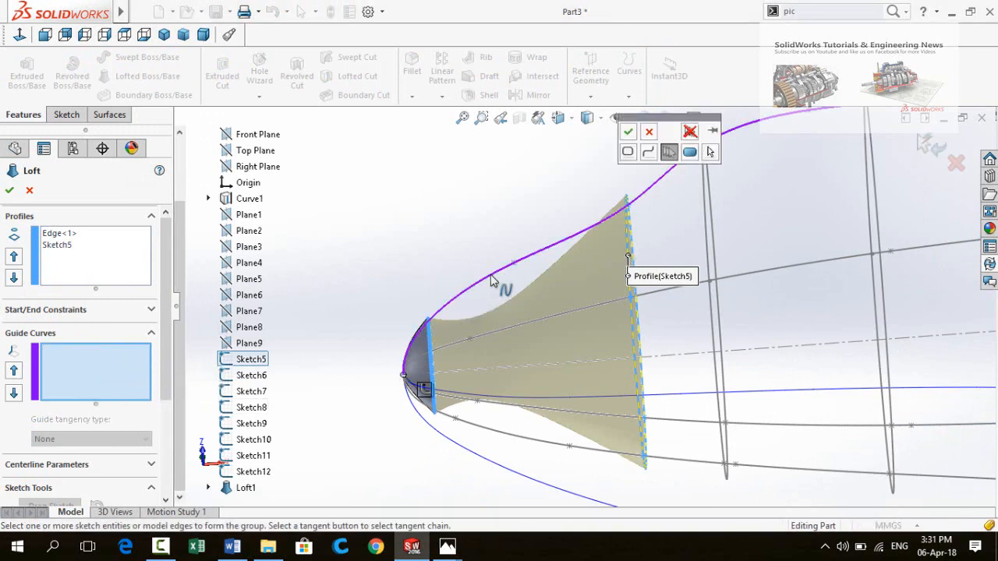
{"action": "left_click", "coordinate": [628, 134]}
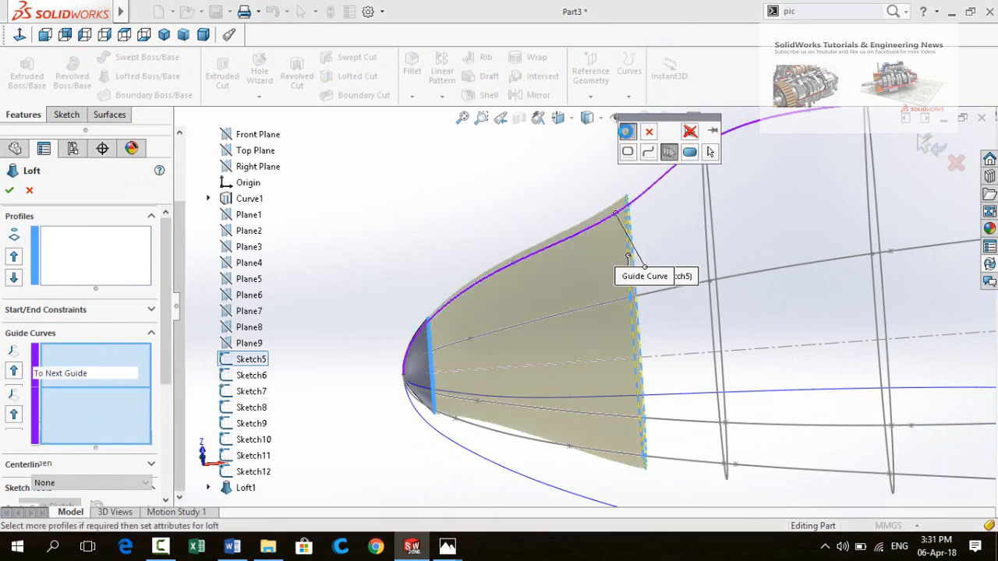
Add the lower longitudinal curve as the second guide curve of the Sketch5 loft
{"action": "right_click", "coordinate": [88, 431]}
{"action": "left_click", "coordinate": [146, 461]}
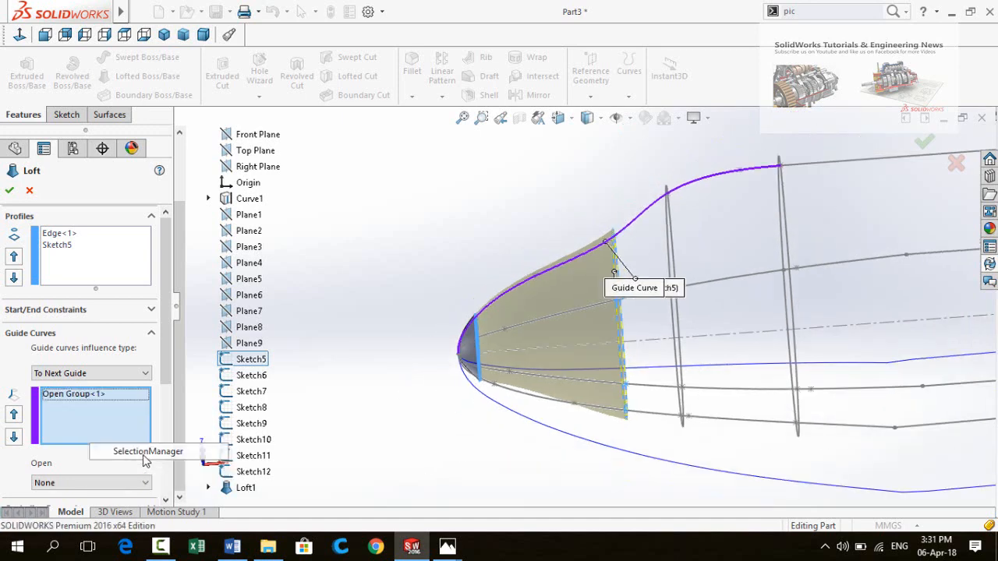
{"action": "left_click", "coordinate": [537, 402]}
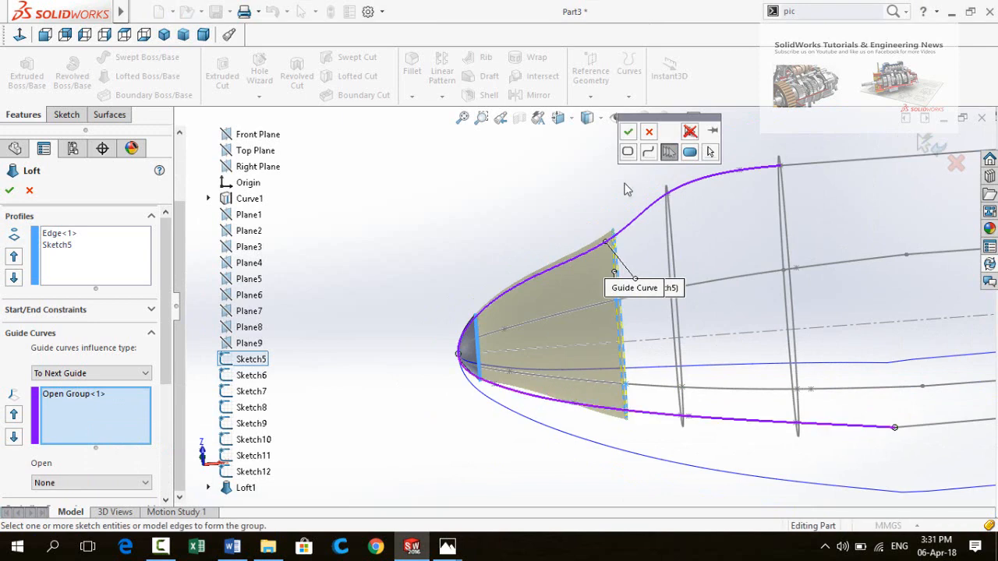
{"action": "left_click", "coordinate": [629, 133]}
Add the grey side curve on the positive Y side as the third guide curve of the Sketch5 loft
{"action": "middle_click_drag", "start_coordinate": [403, 266], "coordinate": [420, 384]}
{"action": "scroll", "coordinate": [480, 324], "scroll_direction": "down", "scroll_amount": 5}
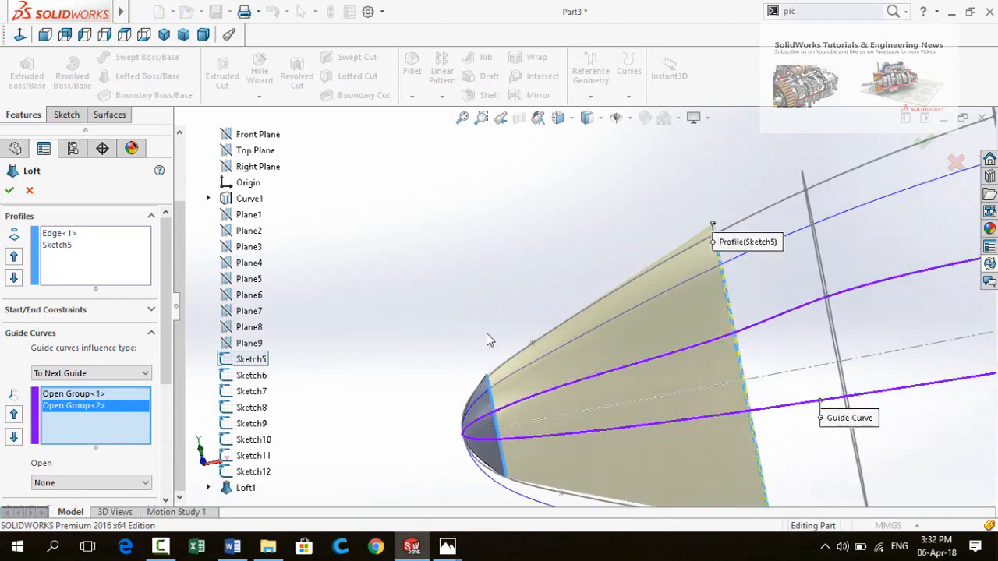
{"action": "right_click", "coordinate": [64, 426]}
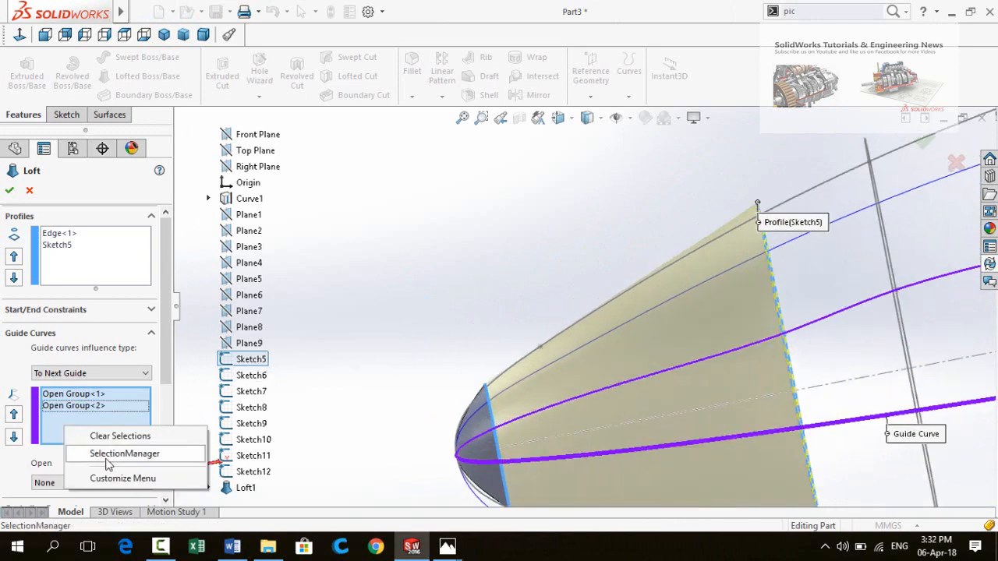
{"action": "left_click", "coordinate": [109, 454]}
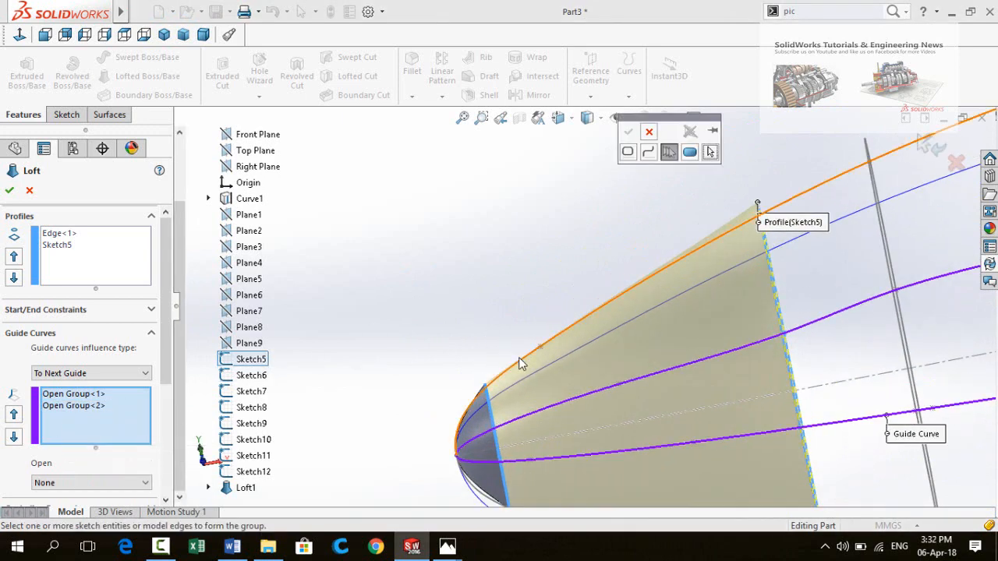
{"action": "scroll", "coordinate": [480, 313], "scroll_direction": "up", "scroll_amount": 8}
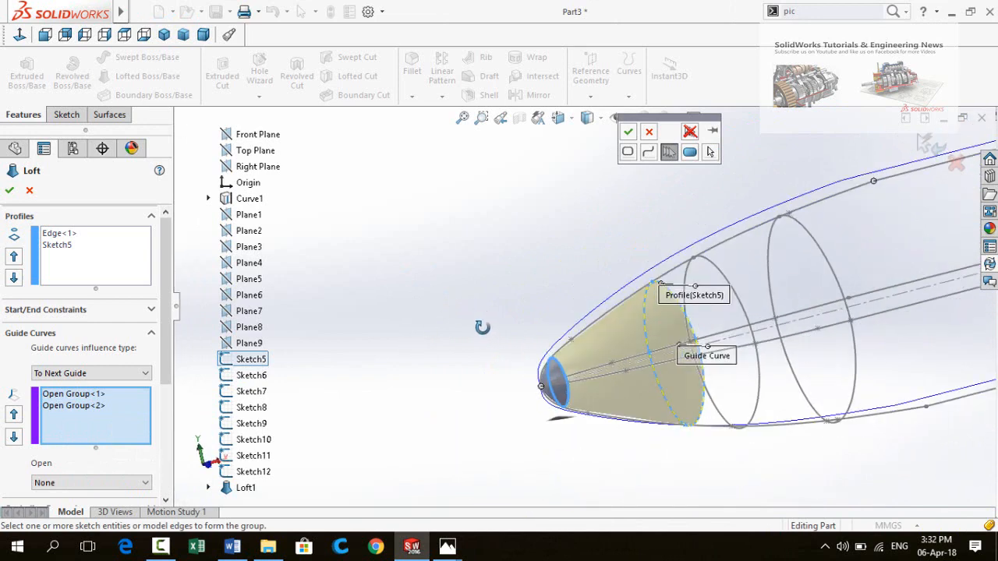
{"action": "left_click", "coordinate": [628, 131]}
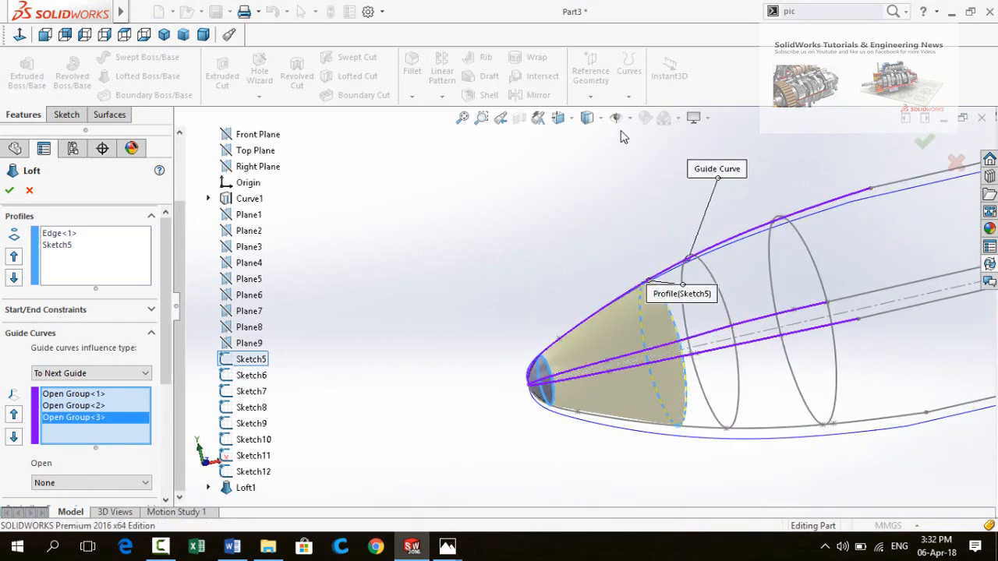
Add the opposite grey side curve as the fourth guide curve and finish the loft to Sketch5
{"action": "middle_click_drag", "start_coordinate": [557, 387], "coordinate": [560, 355]}
{"action": "scroll", "coordinate": [560, 355], "scroll_direction": "down", "scroll_amount": 5}
{"action": "middle_click_drag", "start_coordinate": [518, 400], "coordinate": [506, 374]}
{"action": "right_click", "coordinate": [85, 428]}
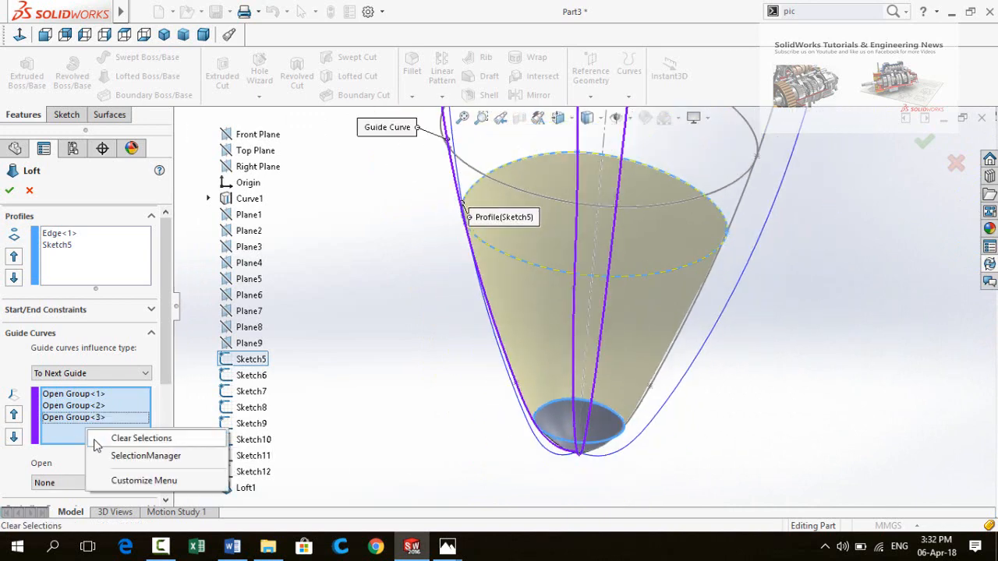
{"action": "left_click", "coordinate": [129, 459]}
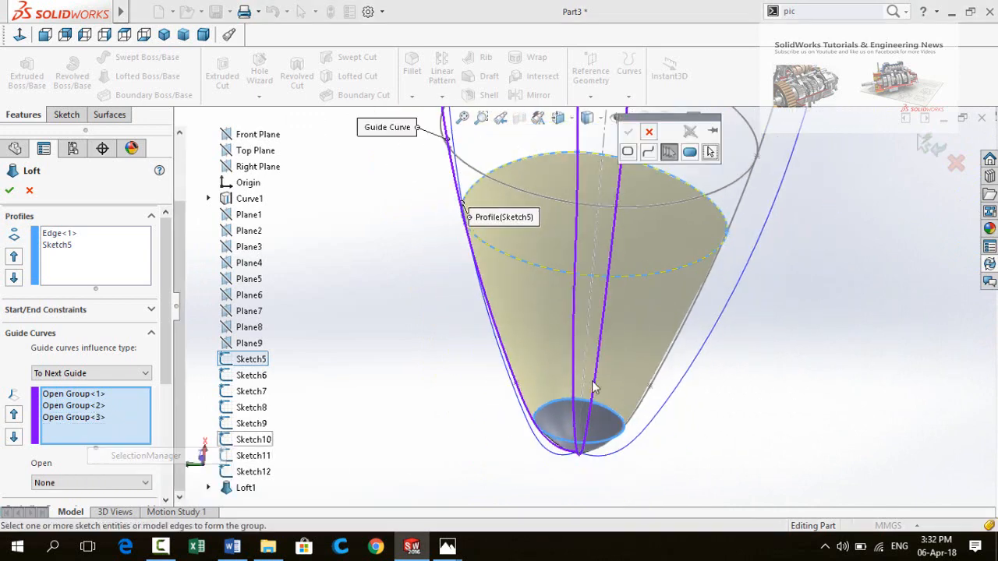
{"action": "left_click", "coordinate": [673, 352]}
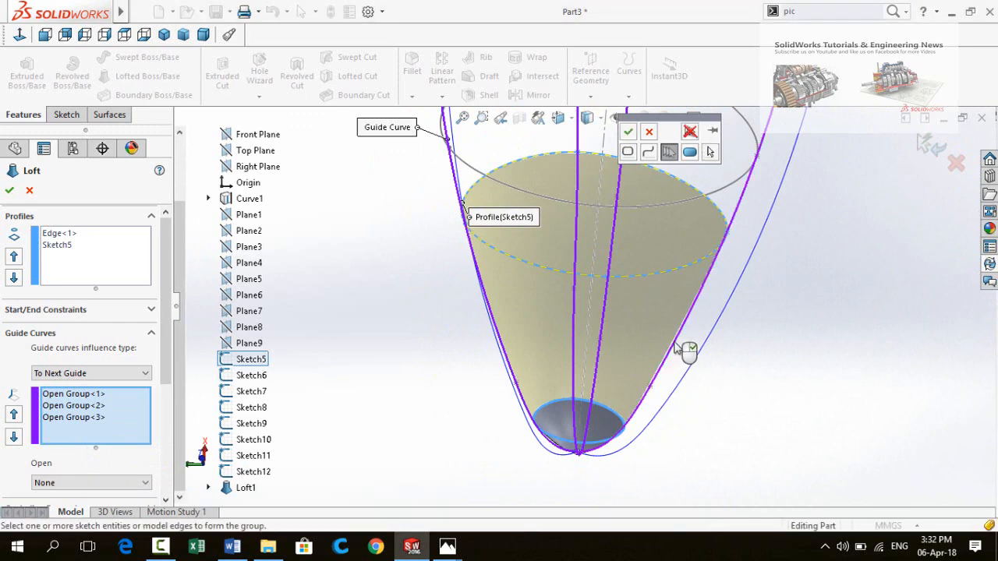
{"action": "left_click", "coordinate": [629, 132]}
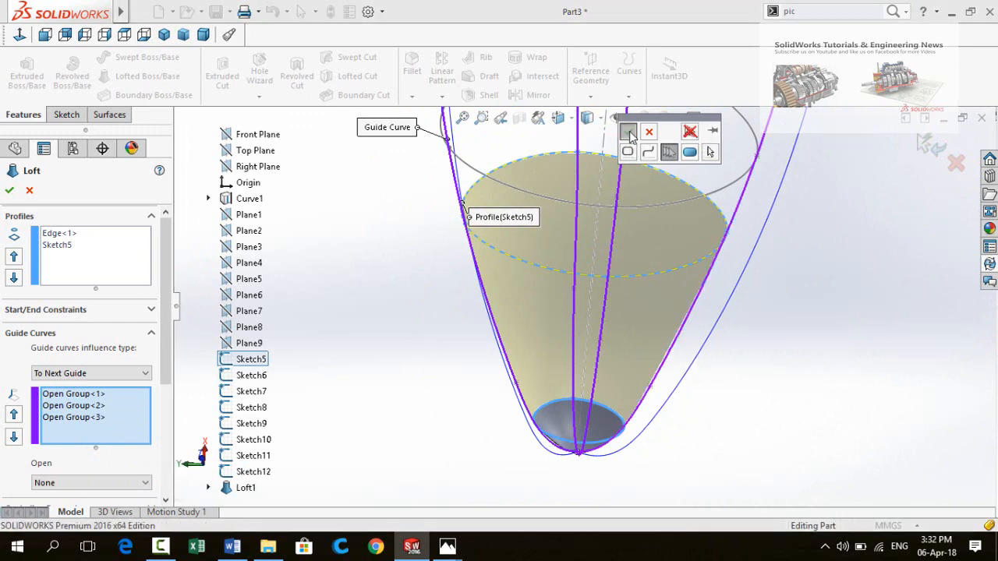
{"action": "left_click", "coordinate": [9, 191]}
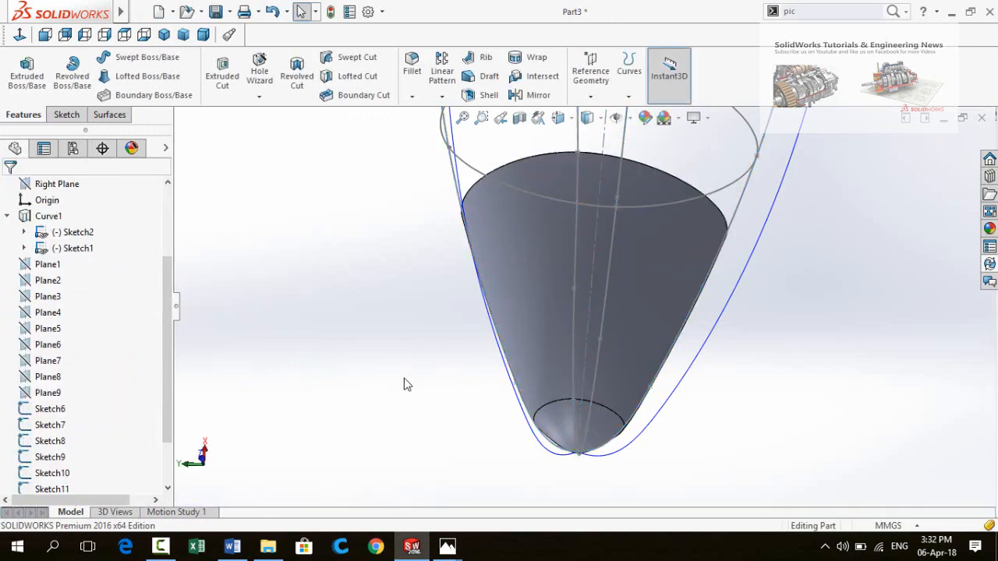
Start another Lofted Boss/Base with the larger end edge of the lofted body and Sketch6 as profiles
{"action": "middle_click_drag", "start_coordinate": [474, 318], "coordinate": [455, 327]}
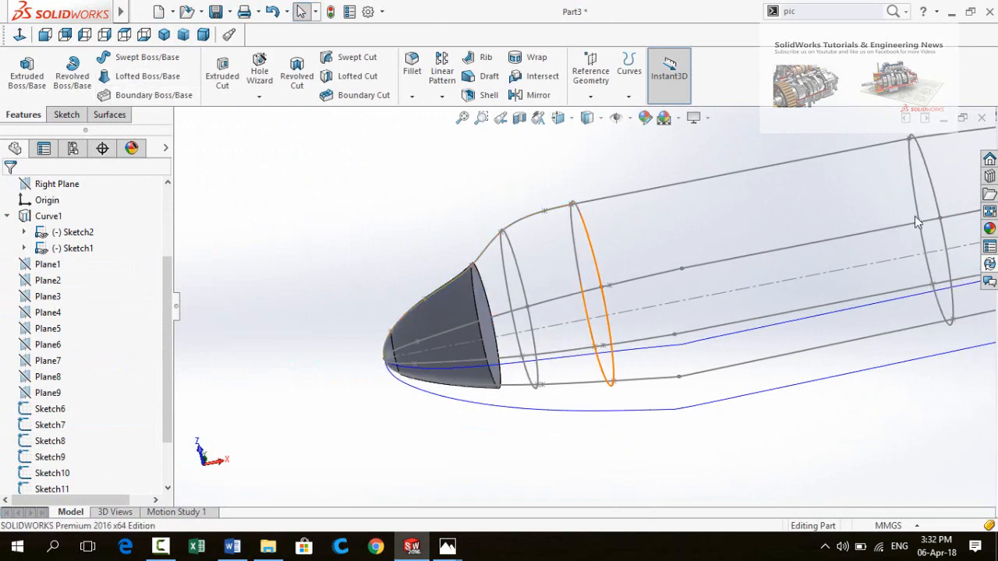
{"action": "left_click", "coordinate": [125, 83]}
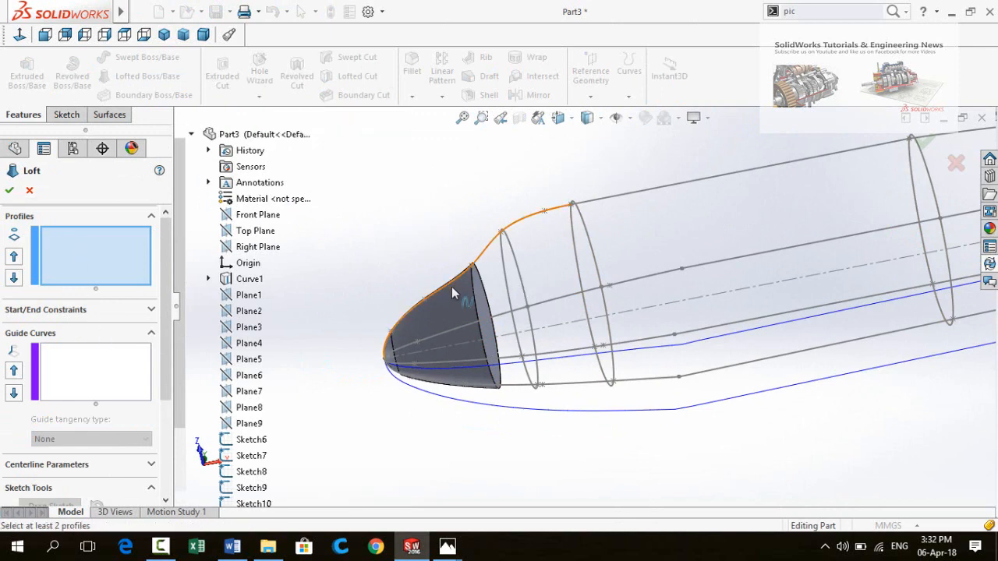
{"action": "left_click", "coordinate": [484, 292]}
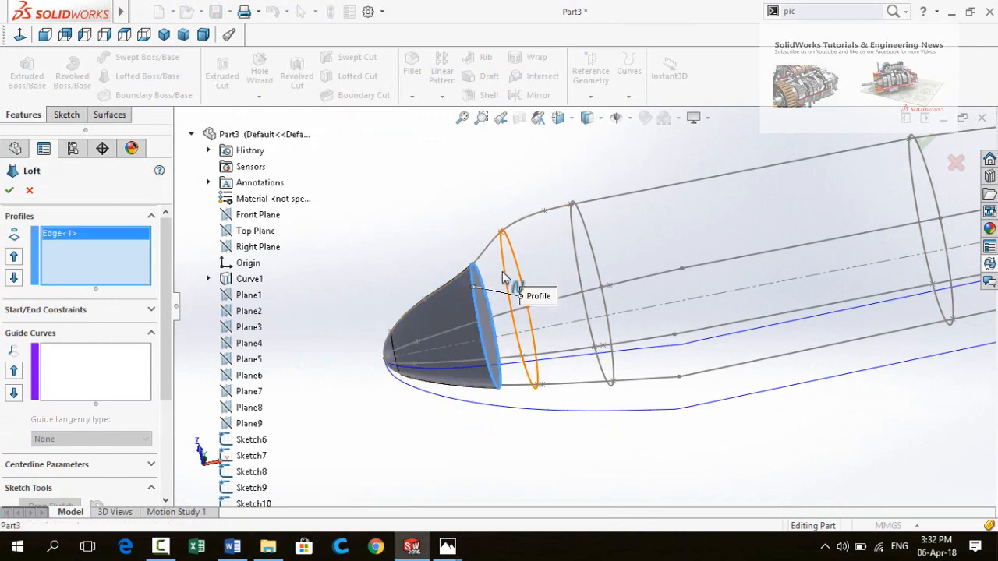
{"action": "left_click", "coordinate": [510, 307]}
Add the upper longitudinal curve as the first guide curve of the Sketch6 loft using SelectionManager
{"action": "left_click", "coordinate": [74, 362]}
{"action": "right_click", "coordinate": [74, 363]}
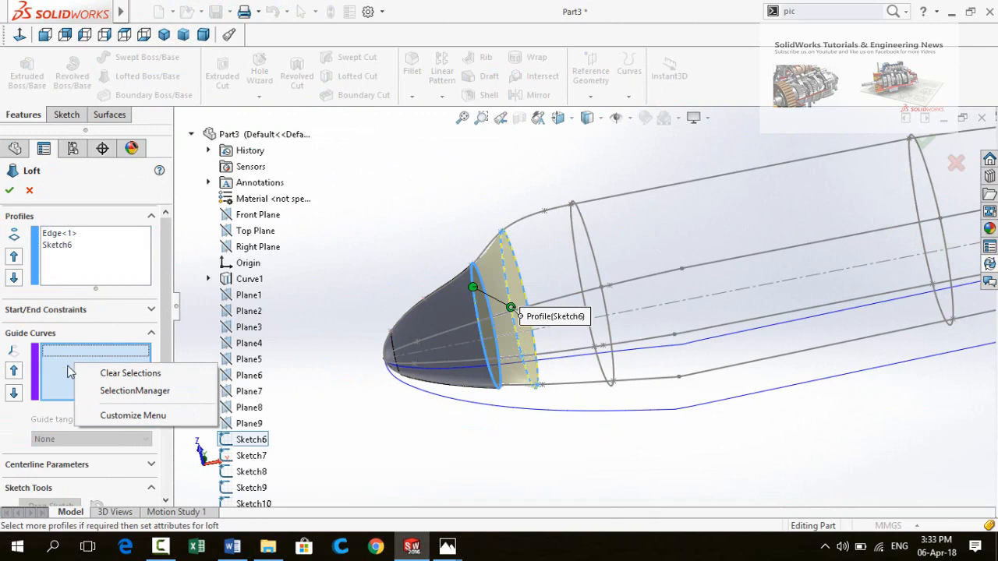
{"action": "left_click", "coordinate": [135, 392]}
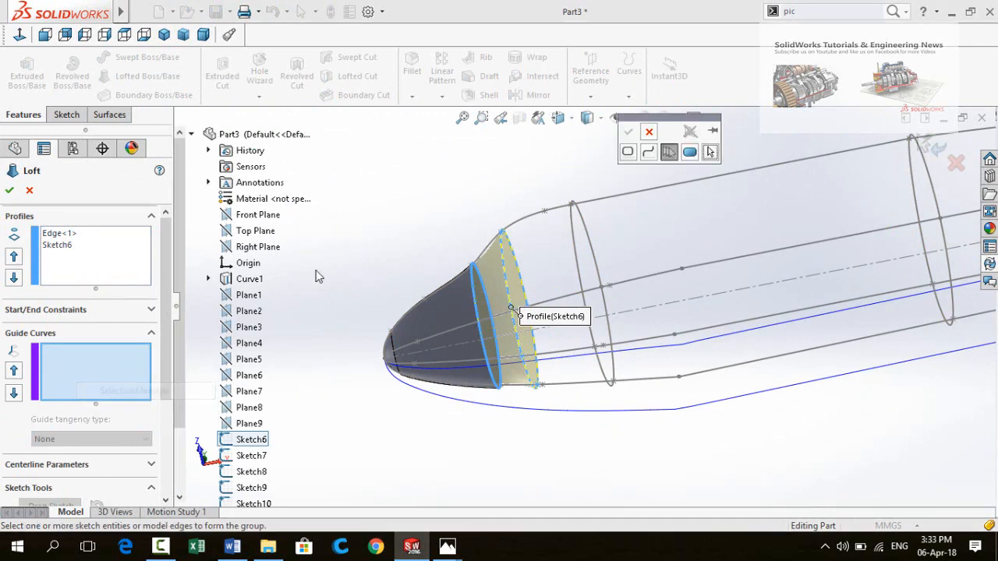
{"action": "left_click", "coordinate": [484, 249]}
{"action": "left_click", "coordinate": [628, 131]}
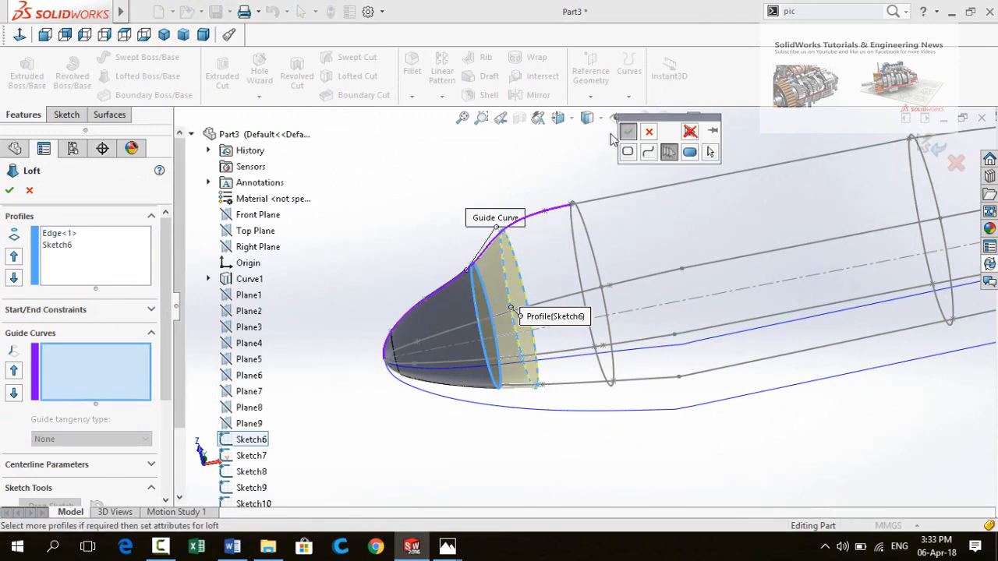
Add the lower longitudinal curve as the second guide curve of the Sketch6 loft using SelectionManager
{"action": "right_click", "coordinate": [87, 433]}
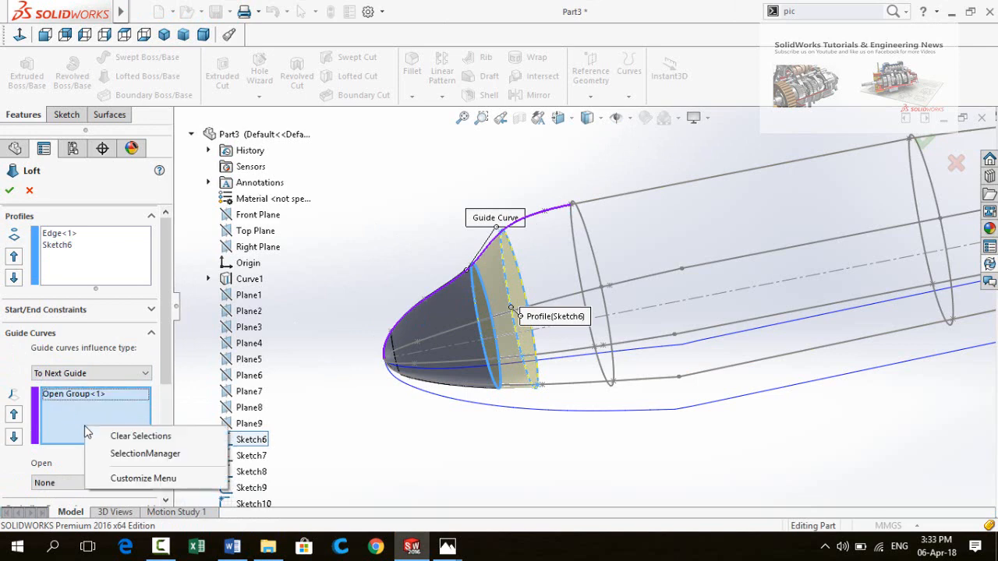
{"action": "left_click", "coordinate": [114, 459]}
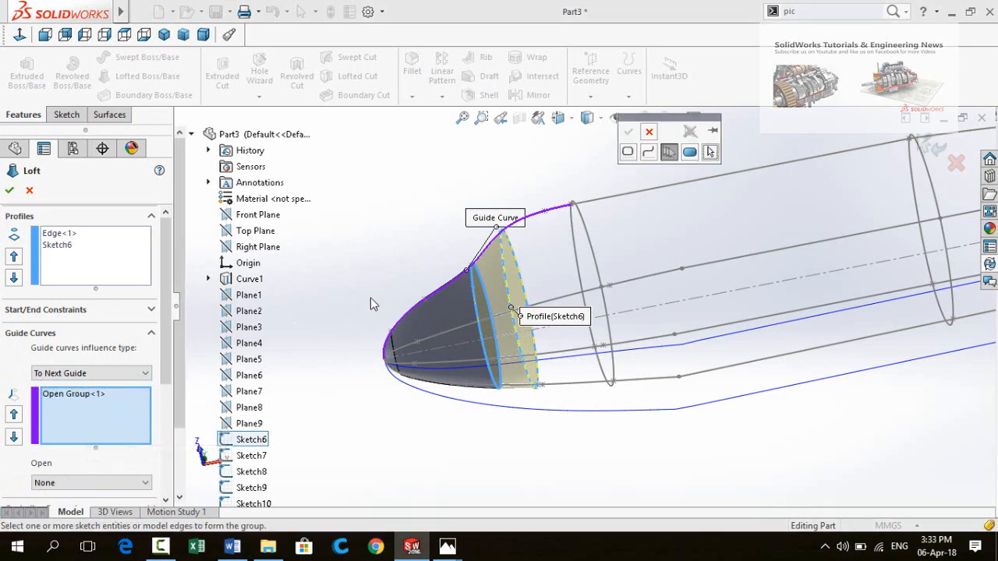
{"action": "middle_click_drag", "start_coordinate": [370, 298], "coordinate": [479, 430]}
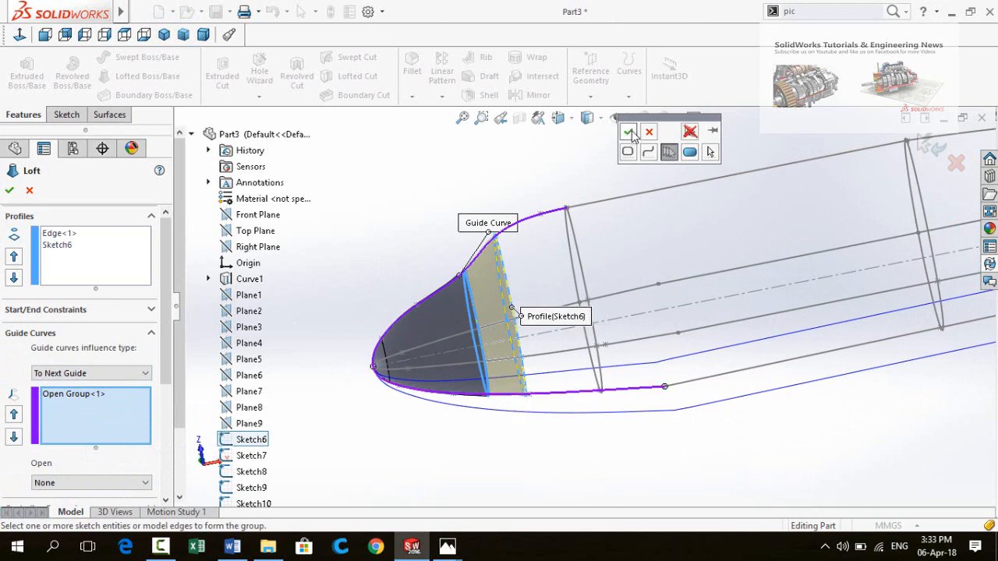
{"action": "left_click", "coordinate": [629, 132]}
Add the grey side curve on the negative Y side as the third guide curve of the Sketch6 loft
{"action": "right_click", "coordinate": [102, 434]}
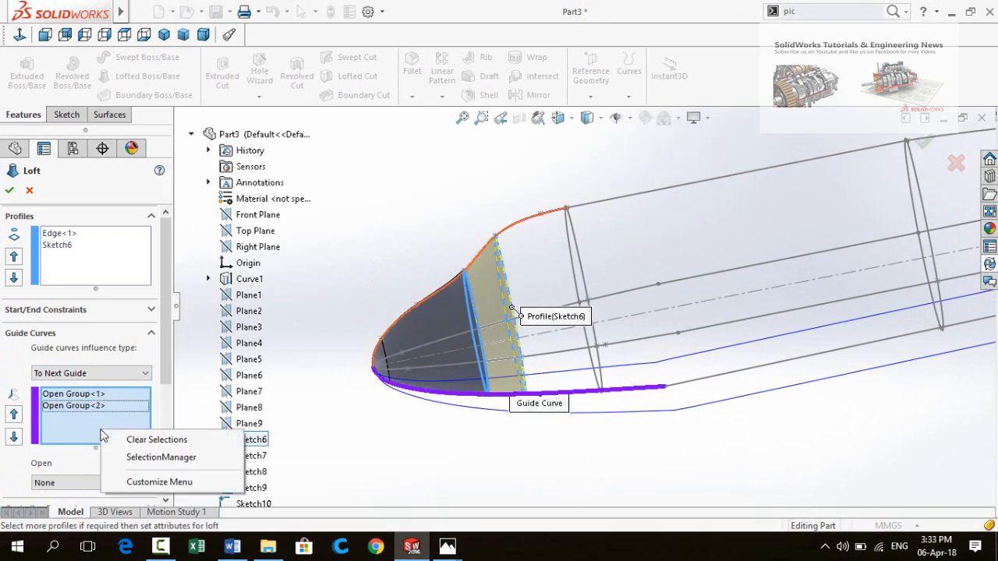
{"action": "left_click", "coordinate": [161, 457]}
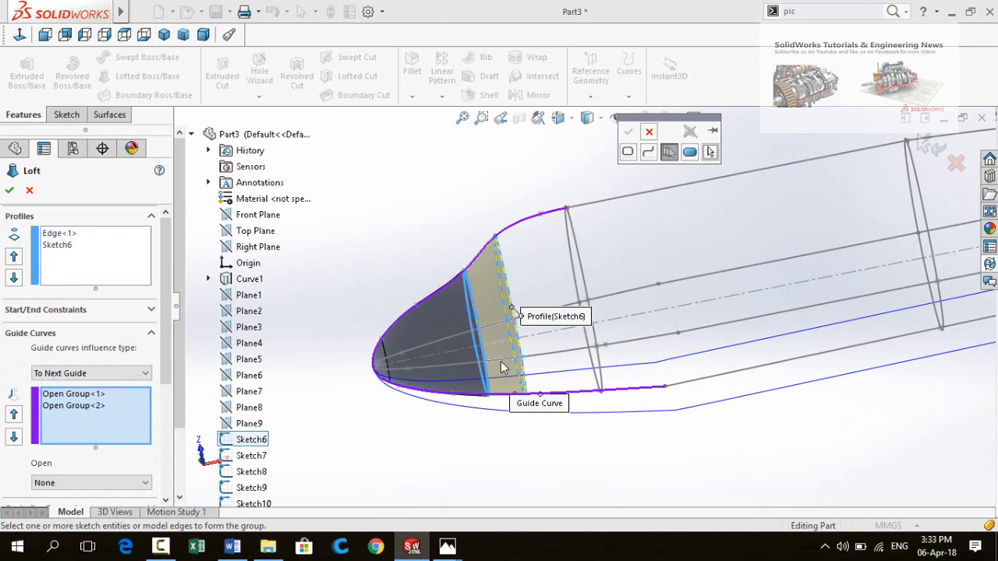
{"action": "left_click", "coordinate": [526, 357]}
{"action": "left_click", "coordinate": [629, 132]}
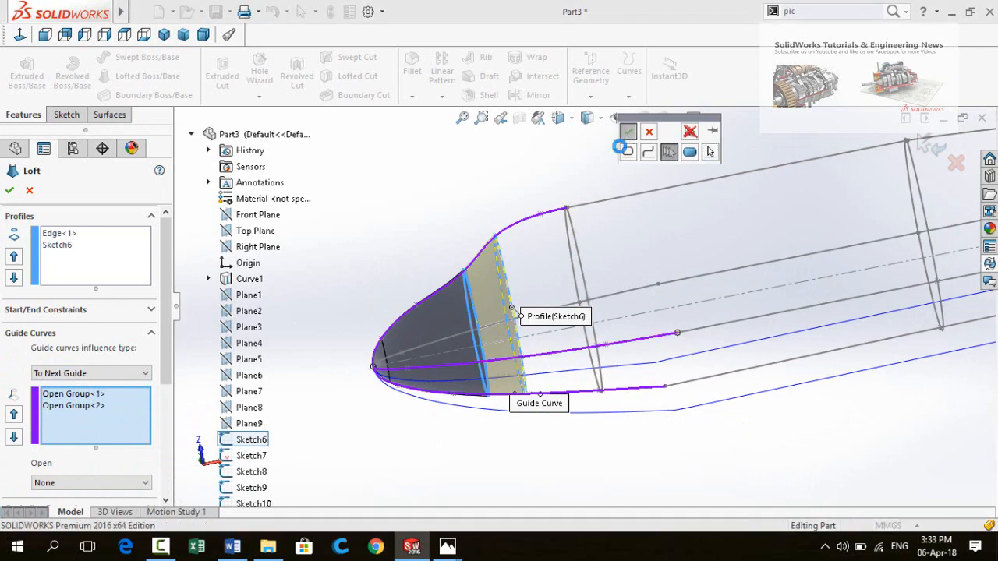
Add the grey side curve on the positive Y side as the fourth guide curve and finish the loft to Sketch6
{"action": "middle_click_drag", "start_coordinate": [401, 271], "coordinate": [712, 416]}
{"action": "scroll", "coordinate": [712, 415], "scroll_direction": "down", "scroll_amount": 3}
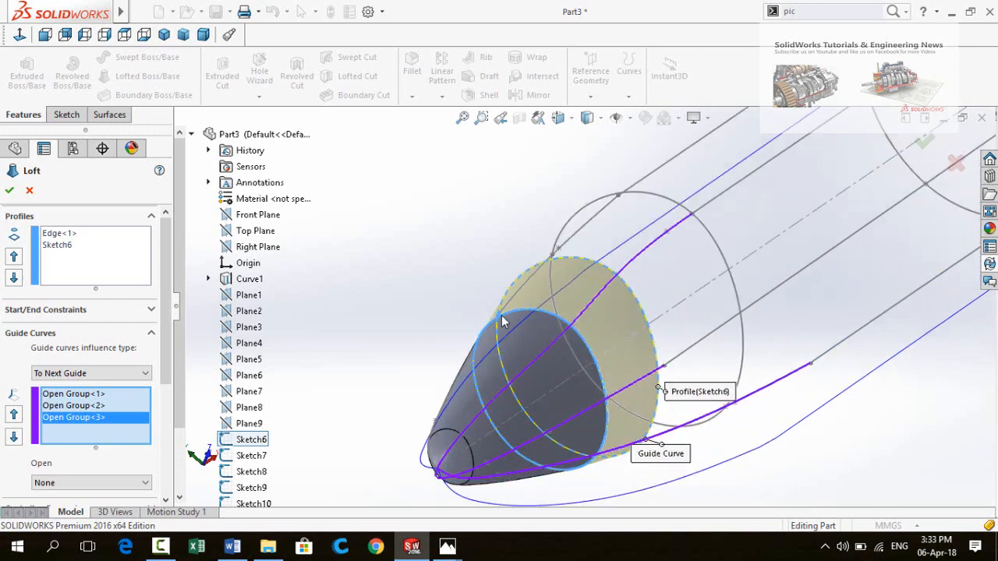
{"action": "right_click", "coordinate": [88, 441]}
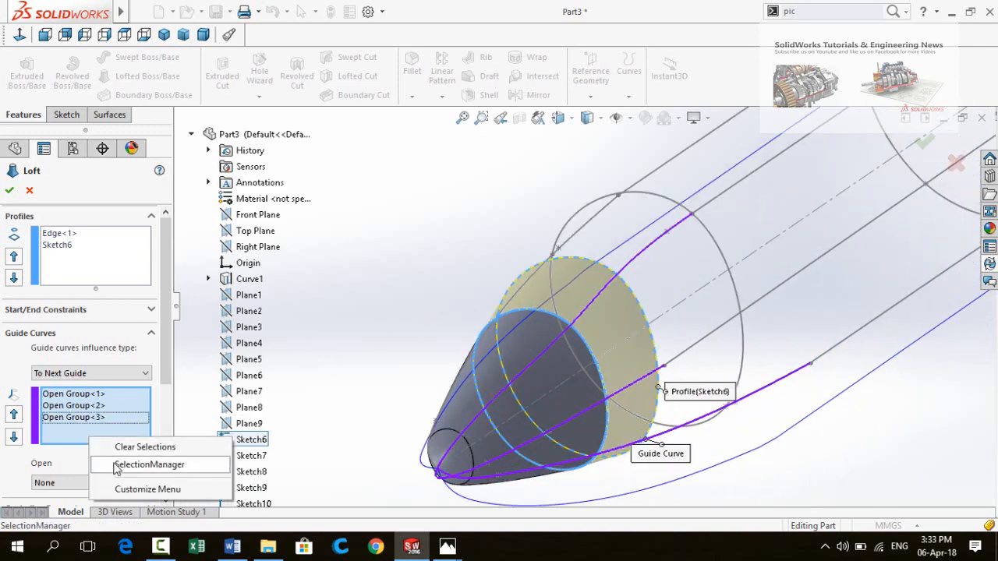
{"action": "left_click", "coordinate": [116, 465]}
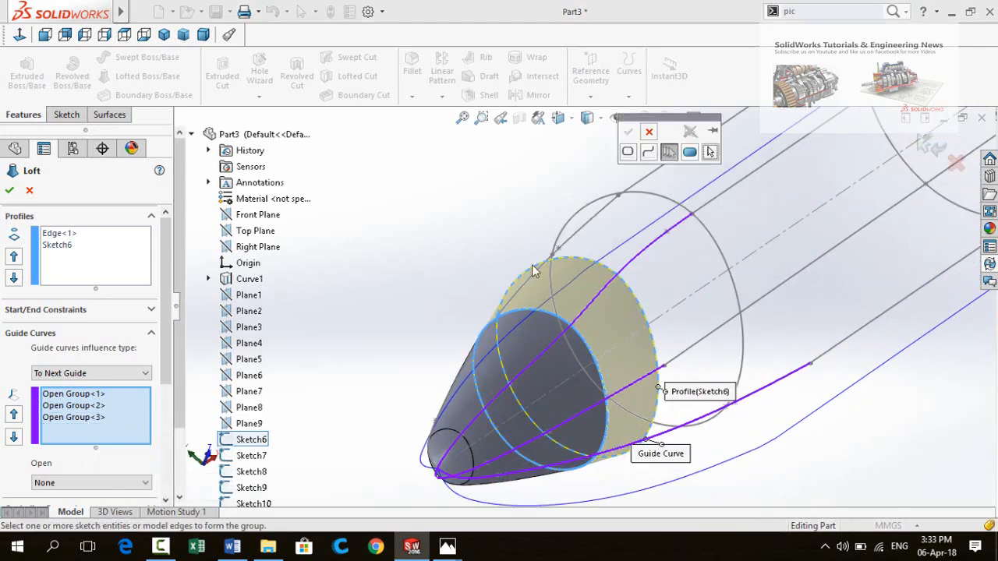
{"action": "middle_click_drag", "start_coordinate": [466, 298], "coordinate": [484, 366]}
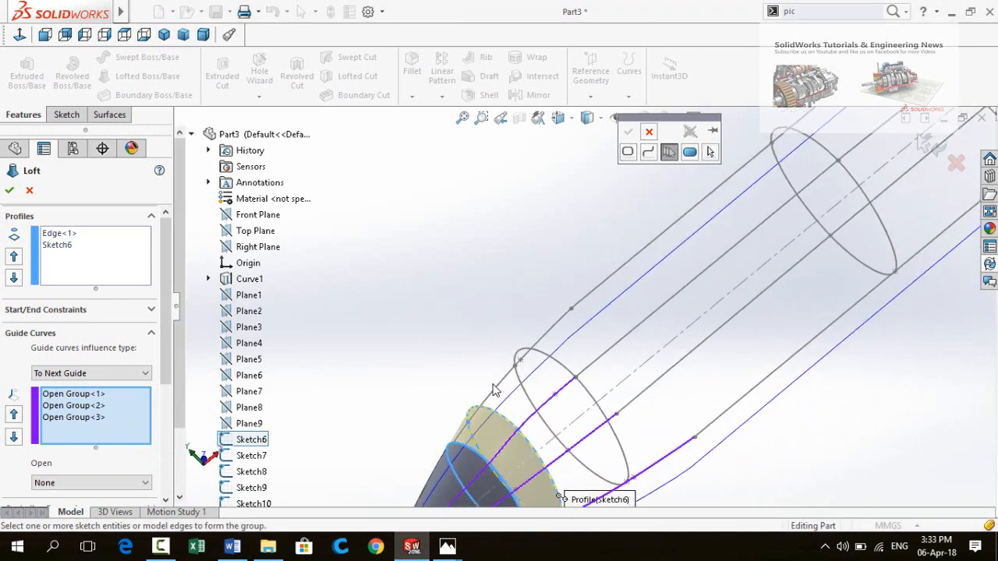
{"action": "left_click", "coordinate": [628, 133]}
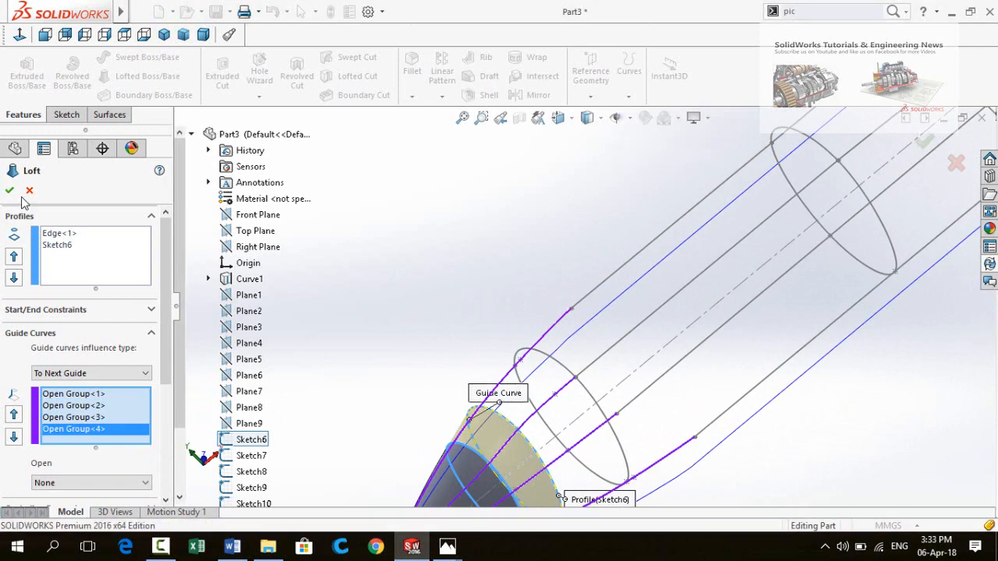
{"action": "key", "text": "Return"}
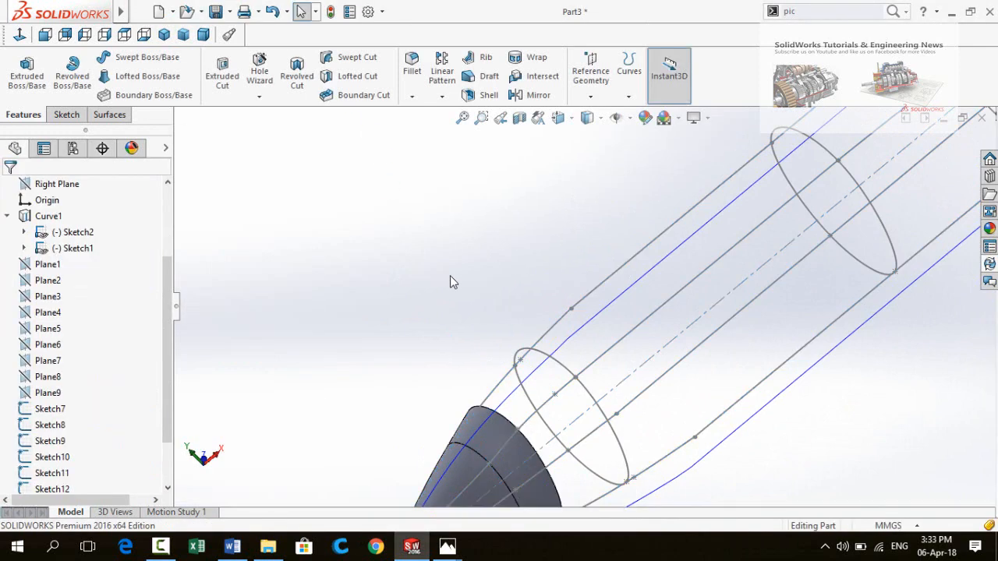
Create a reference plane parallel to the Right Plane through the end point of the lower nose spline in Sketch2
{"action": "scroll", "coordinate": [483, 301], "scroll_direction": "down", "scroll_amount": 5}
{"action": "mouse_move", "coordinate": [512, 321]}
{"action": "middle_mouse_down"}
{"action": "mouse_move", "coordinate": [487, 233]}
{"action": "mouse_move", "coordinate": [446, 276]}
{"action": "middle_mouse_up"}
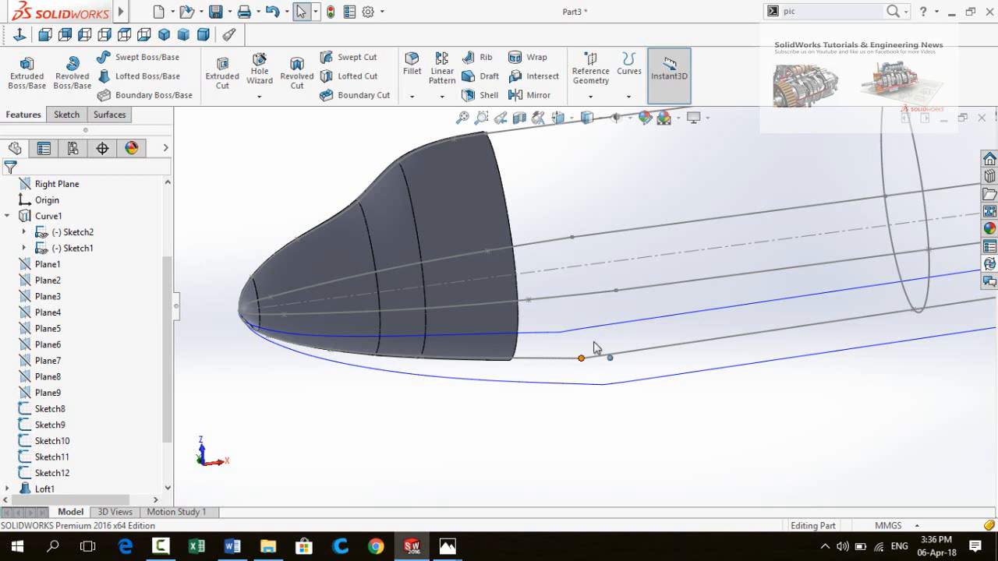
{"action": "left_click", "coordinate": [590, 95]}
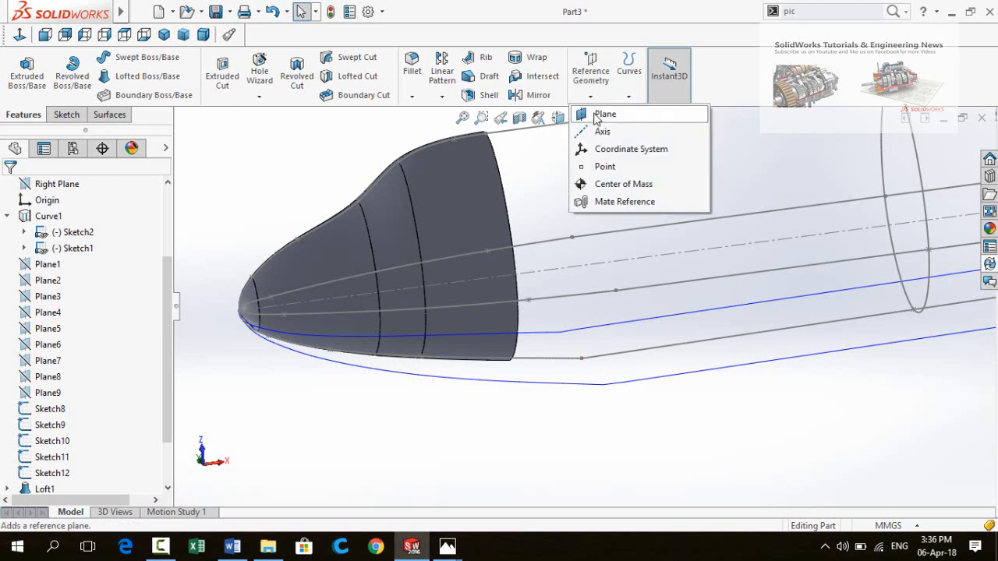
{"action": "left_click", "coordinate": [598, 116]}
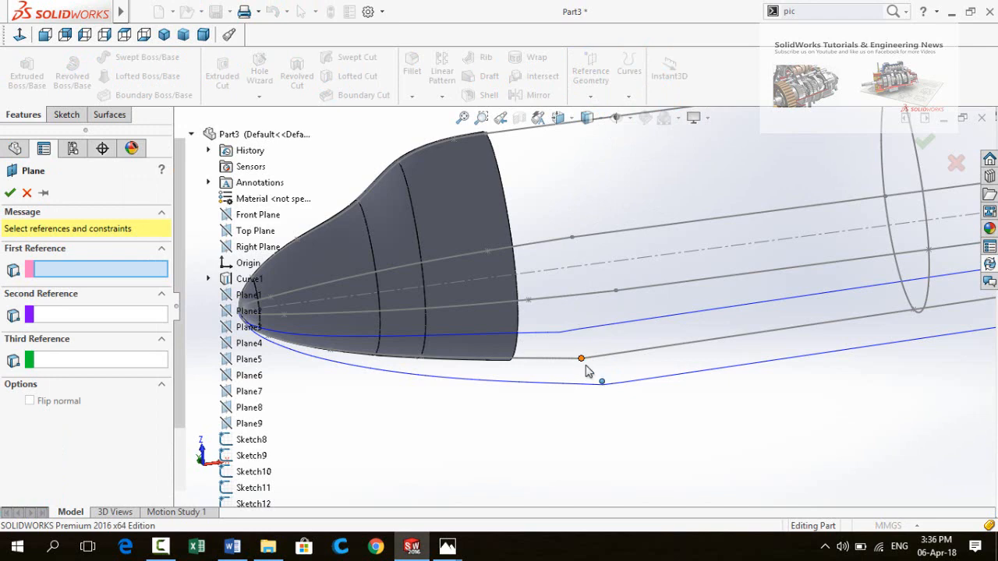
{"action": "scroll", "coordinate": [588, 371], "scroll_direction": "up", "scroll_amount": 2}
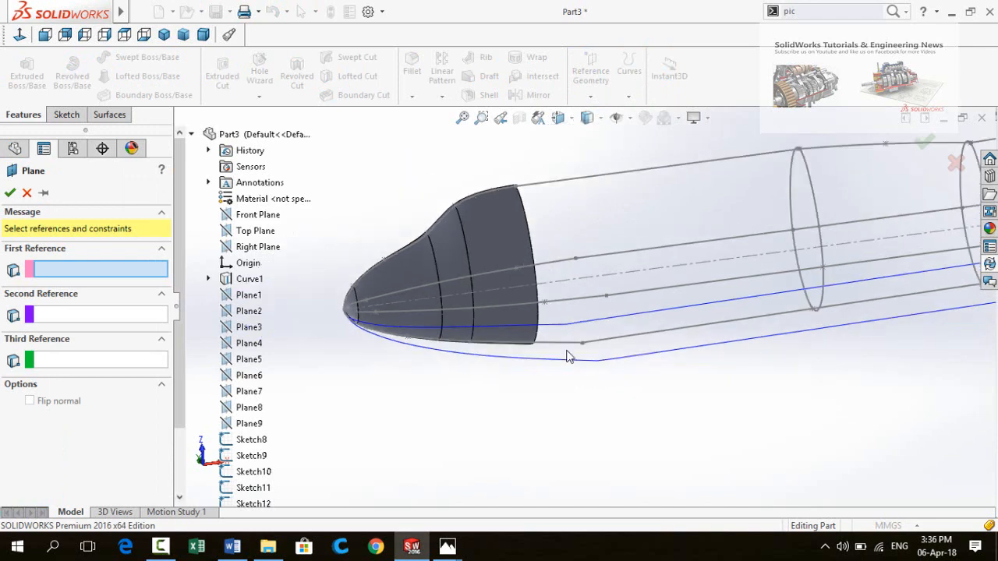
{"action": "left_click", "coordinate": [252, 248]}
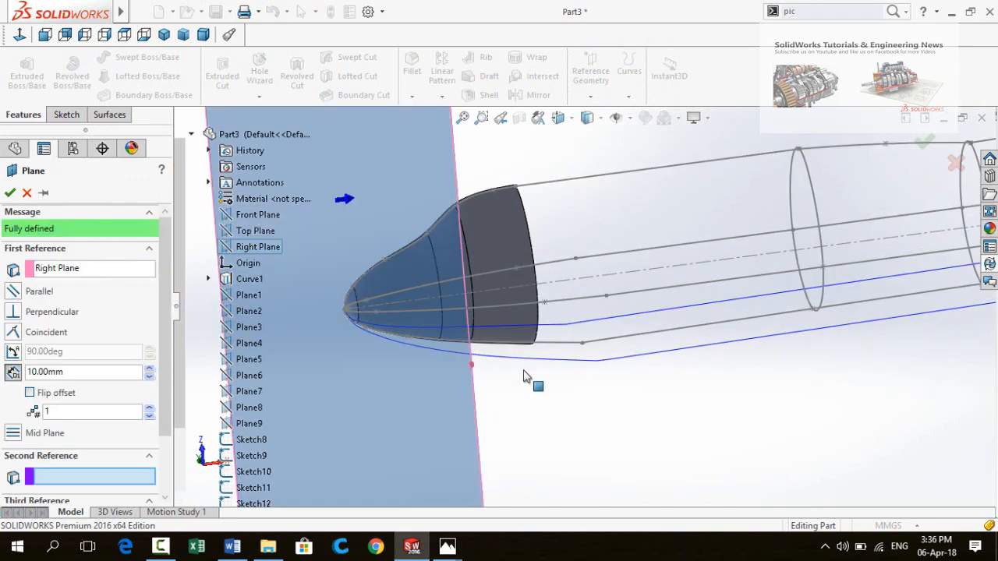
{"action": "left_click", "coordinate": [582, 344]}
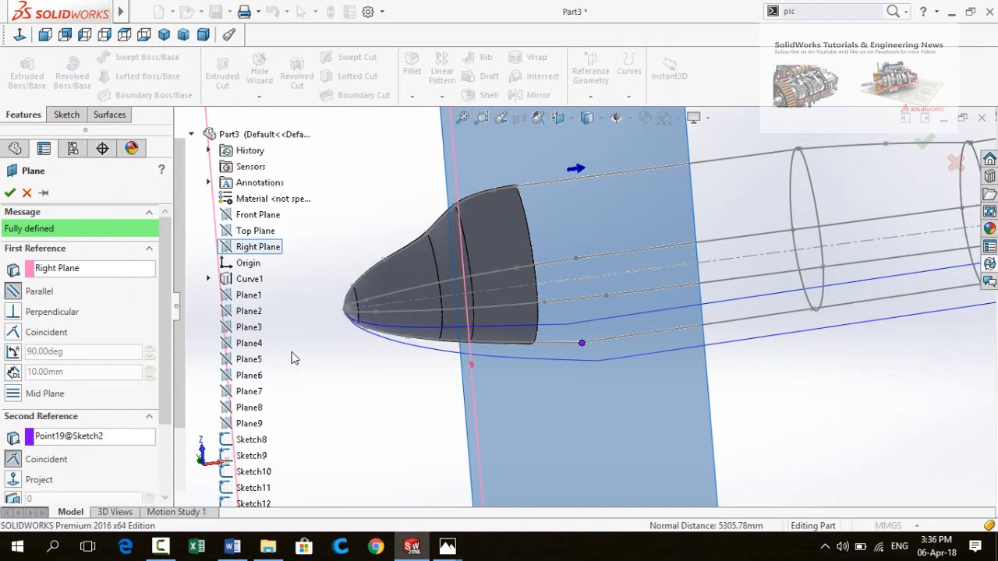
{"action": "left_click", "coordinate": [10, 192]}
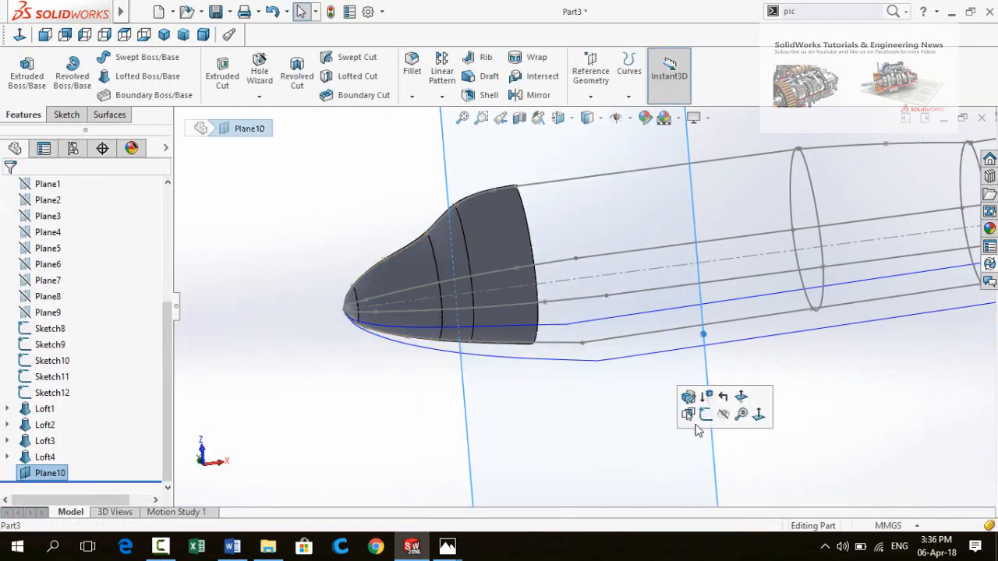
Sketch a closed four-point spline on the new plane, loosely surrounding the lofted body
{"action": "left_click", "coordinate": [705, 416]}
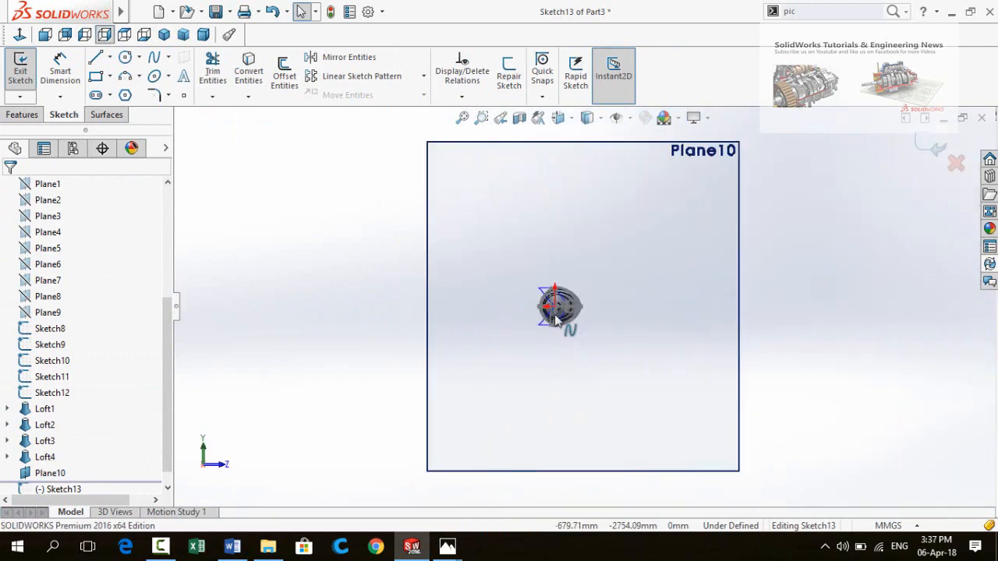
{"action": "scroll", "coordinate": [555, 320], "scroll_direction": "down", "scroll_amount": 4}
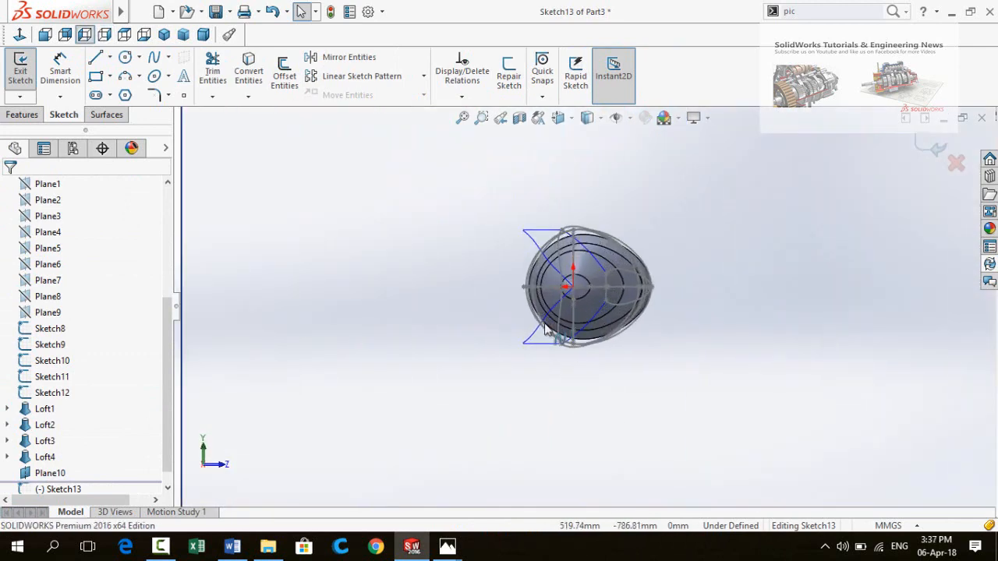
{"action": "left_click", "coordinate": [153, 59]}
{"action": "scroll", "coordinate": [595, 232], "scroll_direction": "down", "scroll_amount": 2}
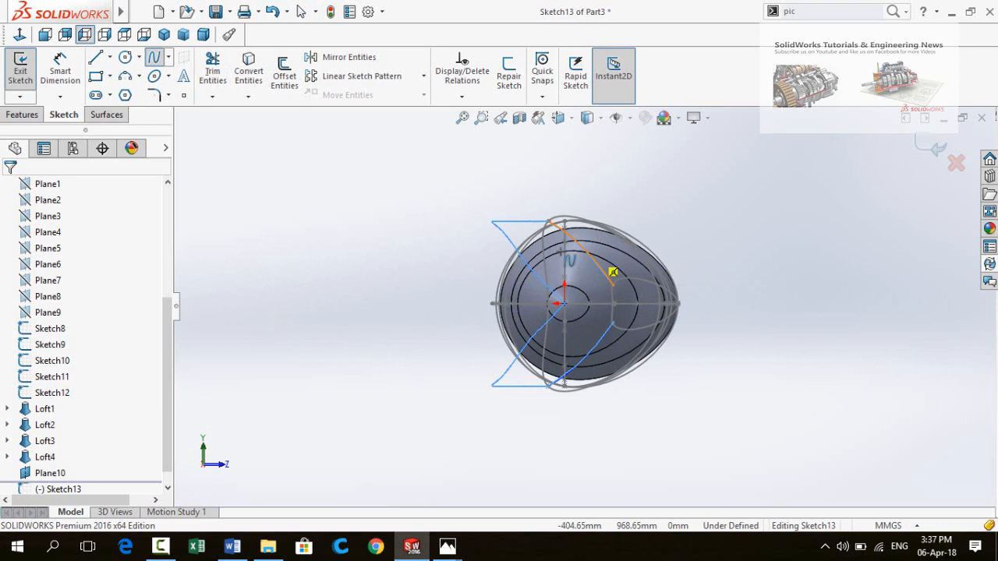
{"action": "left_click", "coordinate": [561, 206]}
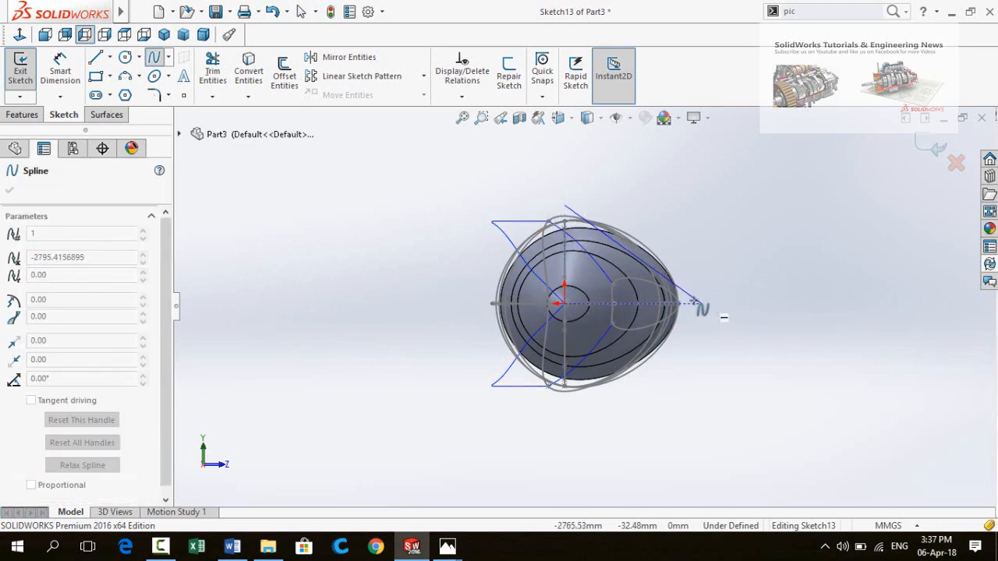
{"action": "left_click", "coordinate": [698, 297]}
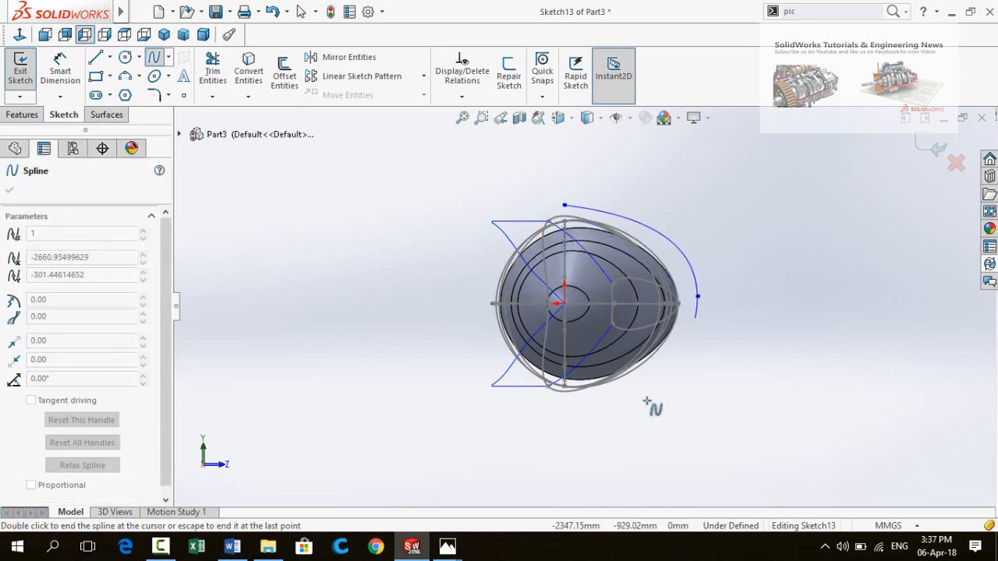
{"action": "left_click", "coordinate": [573, 404]}
{"action": "left_click", "coordinate": [486, 309]}
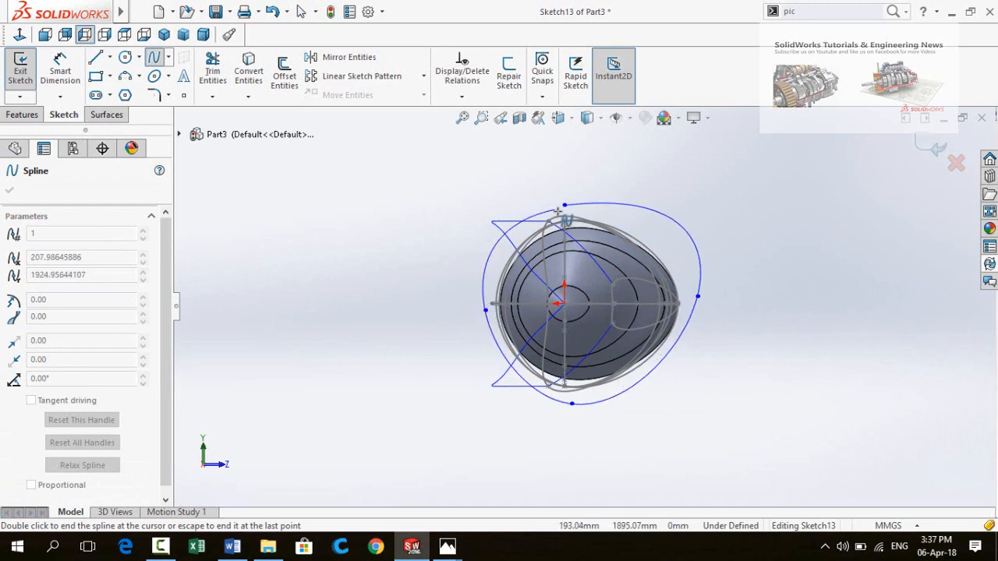
{"action": "left_click", "coordinate": [565, 206]}
{"action": "key", "text": "Escape"}
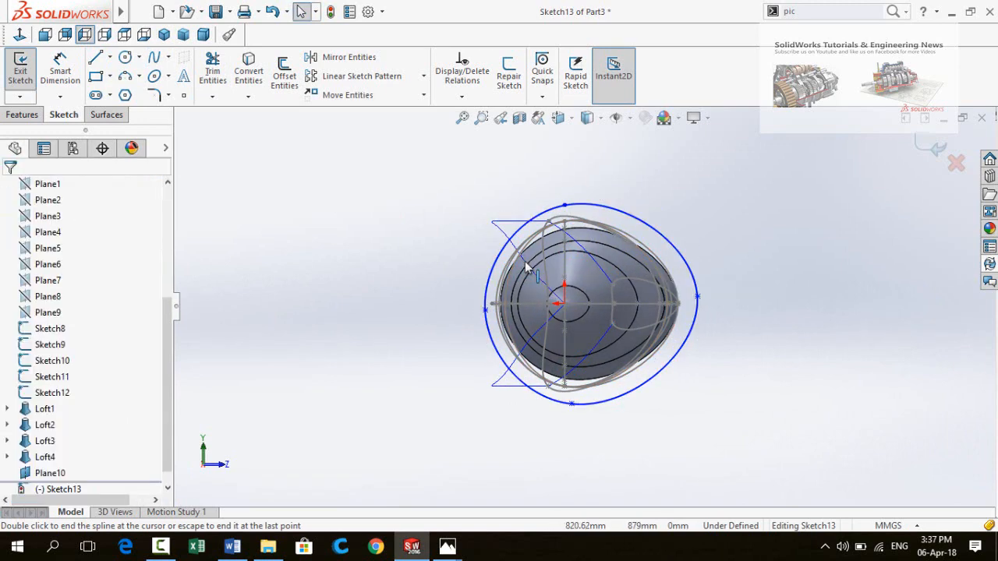
Add a Pierce relation between the new spline's positive Y point and the side guide curve in Sketch1
{"action": "middle_click_drag", "start_coordinate": [488, 284], "coordinate": [546, 308]}
{"action": "scroll", "coordinate": [494, 238], "scroll_direction": "down", "scroll_amount": 5}
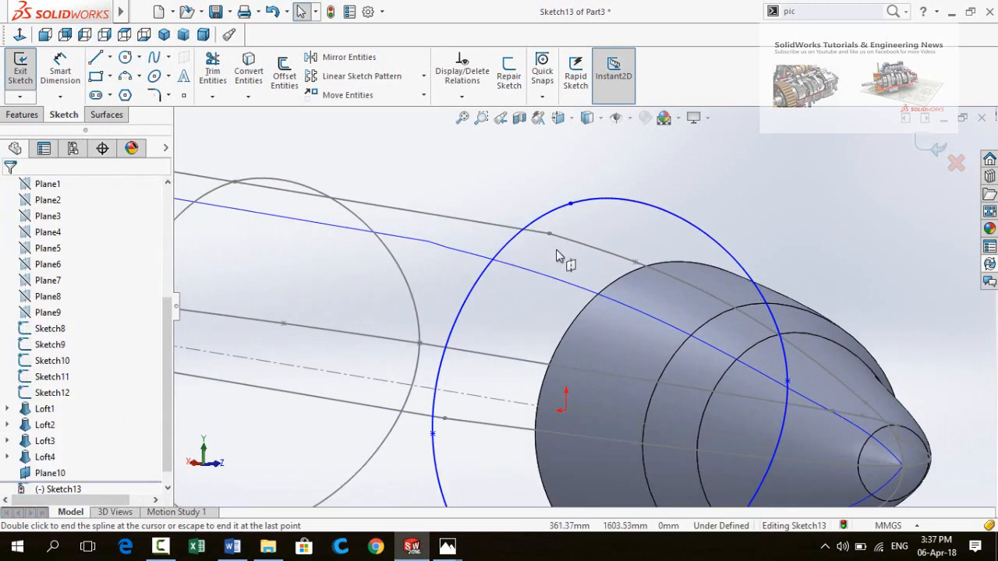
{"action": "left_click", "coordinate": [573, 205]}
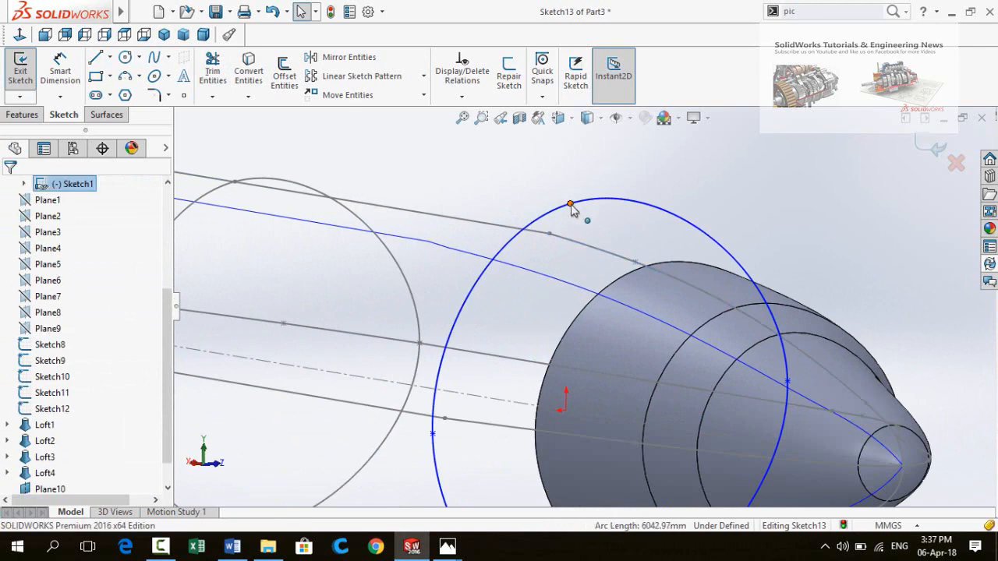
{"action": "left_click", "coordinate": [574, 234], "text": "ctrl"}
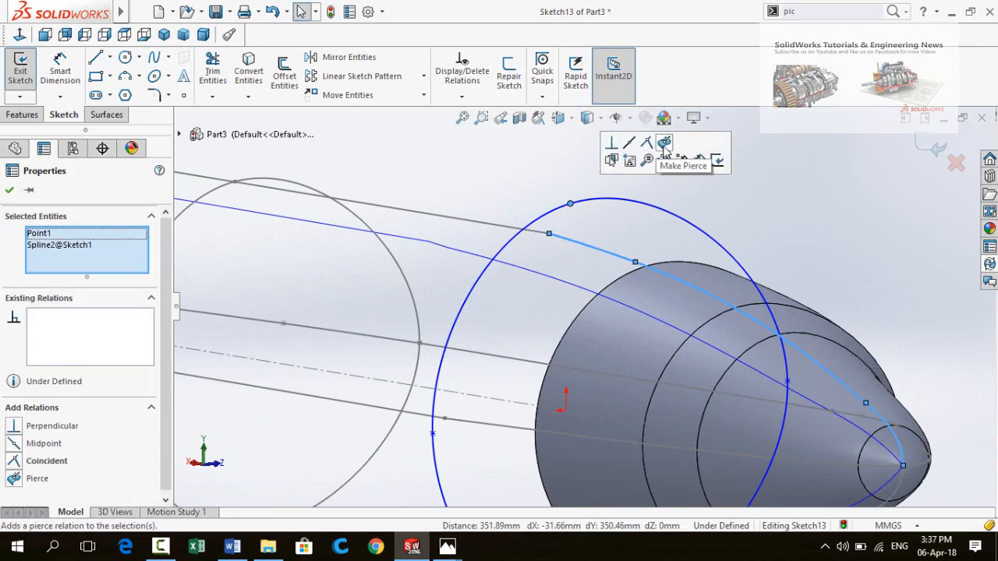
Add a Pierce relation between the new spline's negative Z point and the lower guide curve in Sketch2
{"action": "scroll", "coordinate": [447, 397], "scroll_direction": "up", "scroll_amount": 3}
{"action": "scroll", "coordinate": [510, 386], "scroll_direction": "down", "scroll_amount": 3}
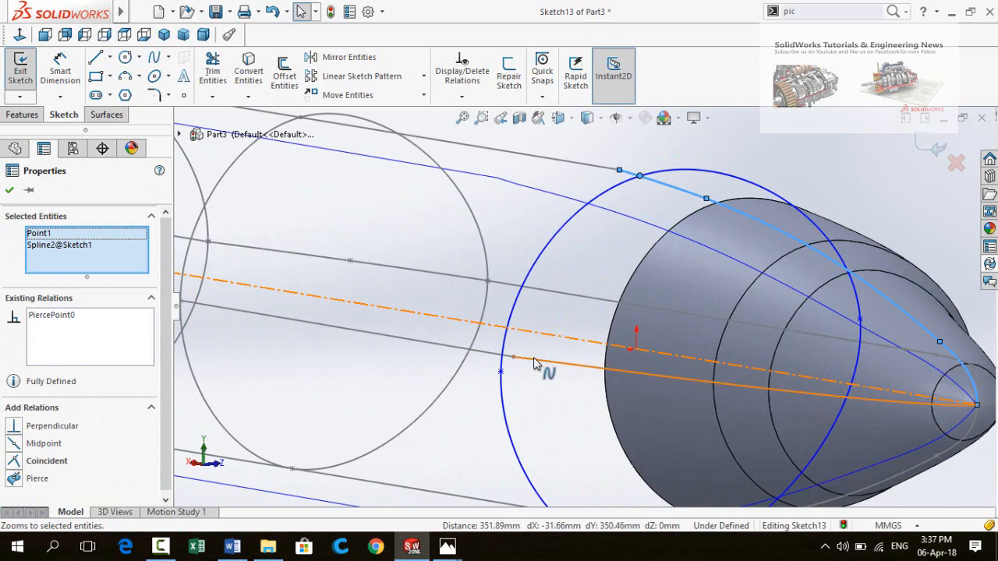
{"action": "left_click", "coordinate": [534, 363]}
{"action": "left_click", "coordinate": [502, 373], "text": "ctrl"}
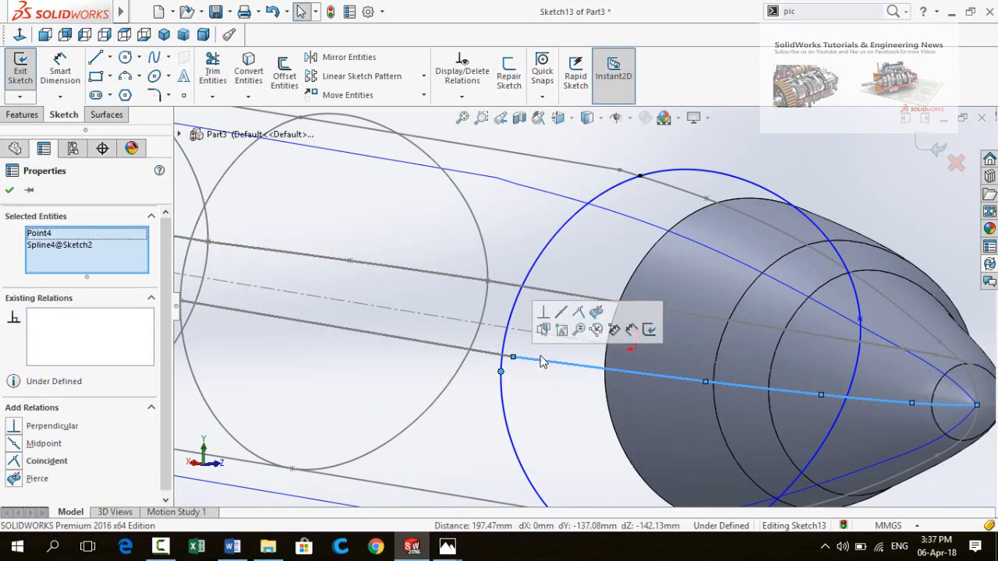
{"action": "left_click", "coordinate": [581, 326]}
Add a Pierce relation between the new spline's negative Y point and the opposite side guide curve in Sketch1
{"action": "scroll", "coordinate": [551, 441], "scroll_direction": "up", "scroll_amount": 3}
{"action": "scroll", "coordinate": [551, 441], "scroll_direction": "down", "scroll_amount": 4}
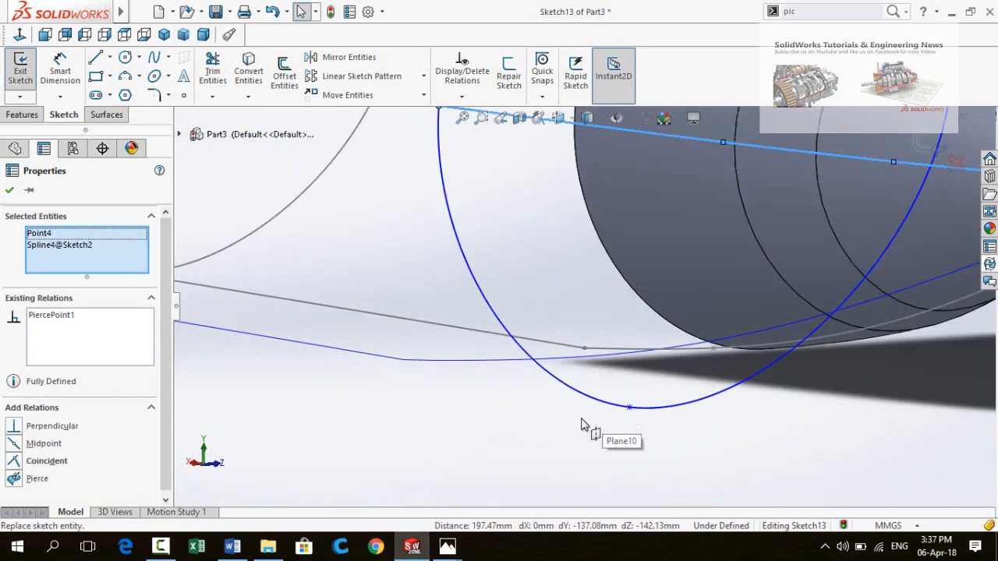
{"action": "left_click", "coordinate": [592, 349]}
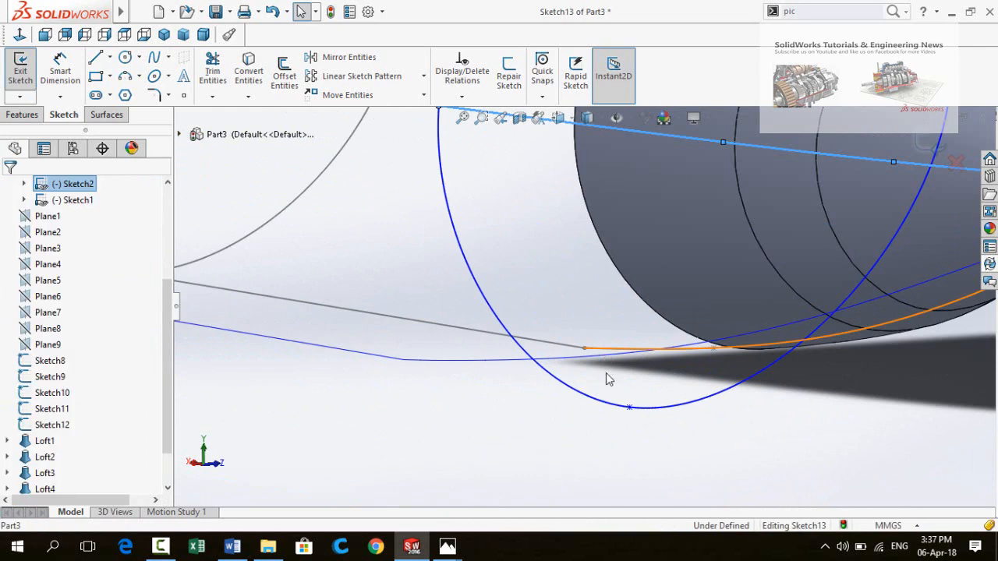
{"action": "left_click", "coordinate": [630, 410]}
{"action": "left_click", "coordinate": [659, 348], "text": "ctrl"}
{"action": "left_click", "coordinate": [722, 343]}
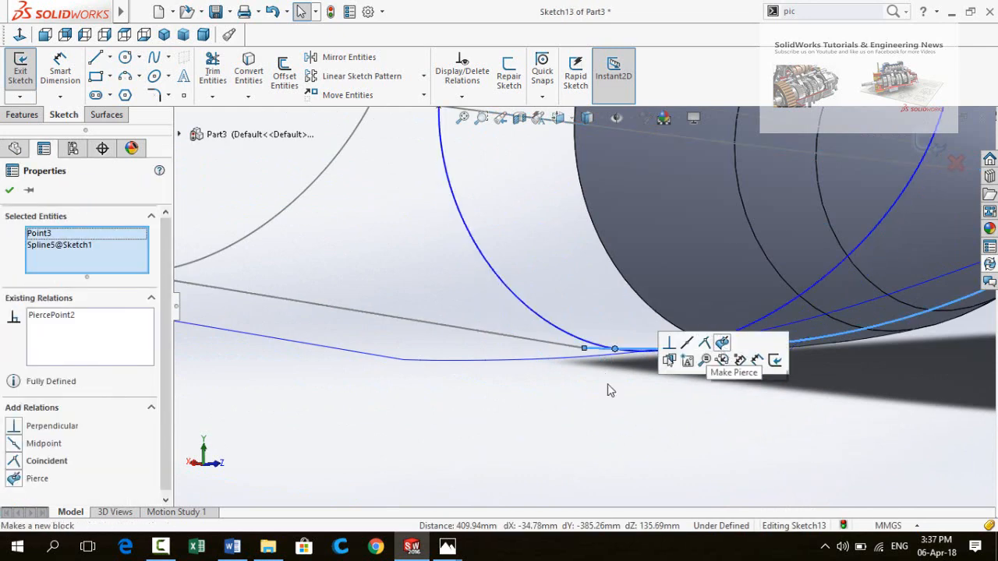
{"action": "scroll", "coordinate": [553, 401], "scroll_direction": "up", "scroll_amount": 5}
{"action": "middle_click_drag", "start_coordinate": [671, 327], "coordinate": [805, 205]}
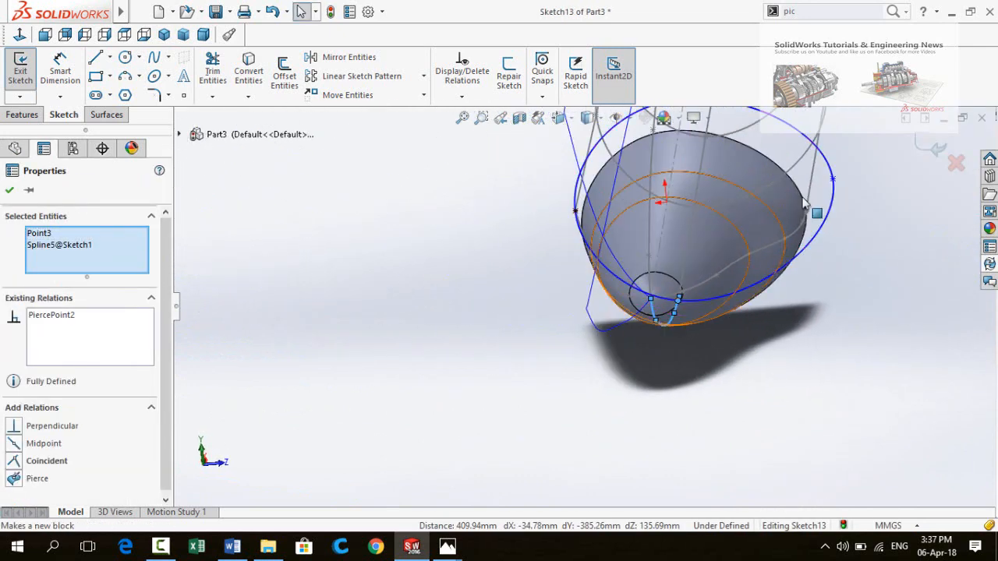
Add a Pierce relation between the new spline's positive Z point and the upper guide line in Sketch2
{"action": "scroll", "coordinate": [805, 200], "scroll_direction": "down", "scroll_amount": 3}
{"action": "left_click", "coordinate": [774, 190]}
{"action": "left_click", "coordinate": [812, 185], "text": "ctrl"}
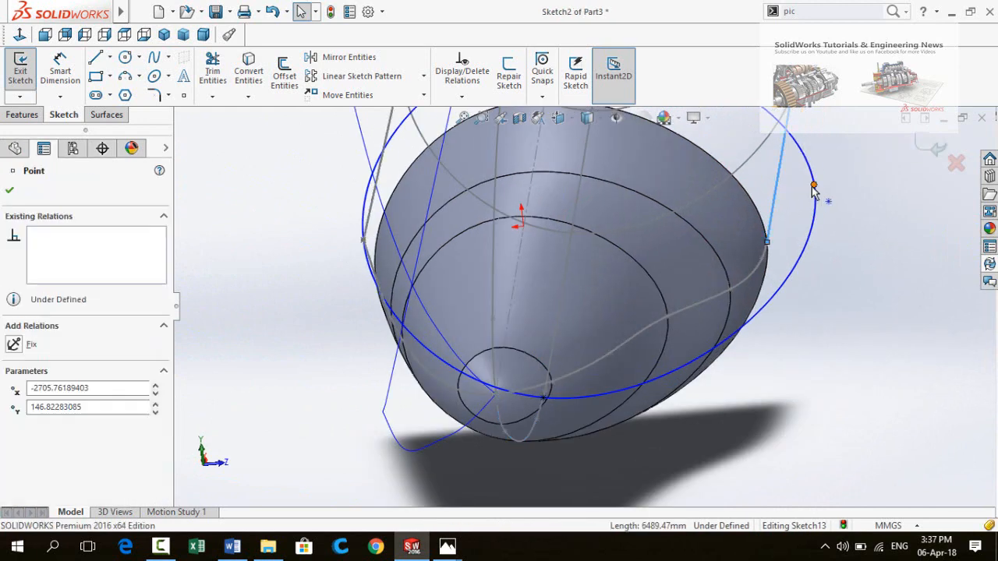
{"action": "left_click", "coordinate": [860, 128]}
{"action": "scroll", "coordinate": [912, 148], "scroll_direction": "up", "scroll_amount": 5}
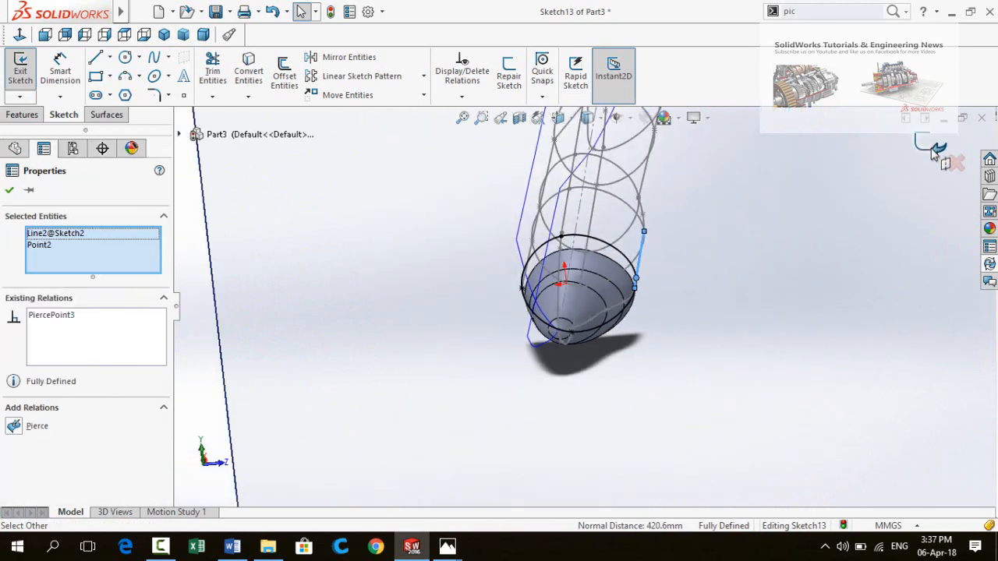
Finish the spline cross-section sketch and hide Plane10
{"action": "left_click", "coordinate": [932, 149]}
{"action": "scroll", "coordinate": [779, 298], "scroll_direction": "up", "scroll_amount": 5}
{"action": "left_click", "coordinate": [657, 345]}
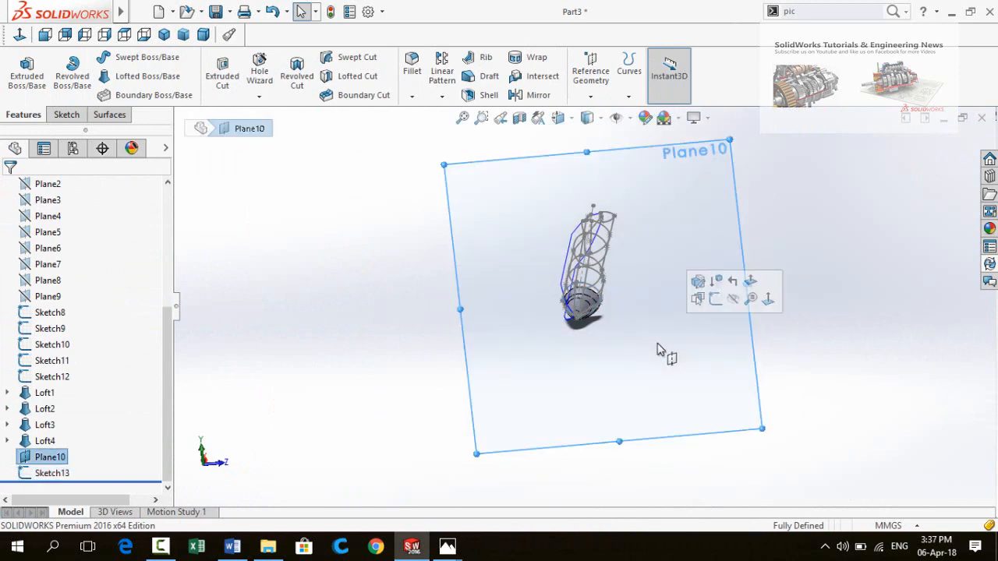
{"action": "left_click", "coordinate": [739, 303]}
Start a boss loft with the body's open end edge and Sketch13 as profiles
{"action": "middle_click_drag", "start_coordinate": [775, 336], "coordinate": [496, 274]}
{"action": "scroll", "coordinate": [496, 273], "scroll_direction": "down", "scroll_amount": 5}
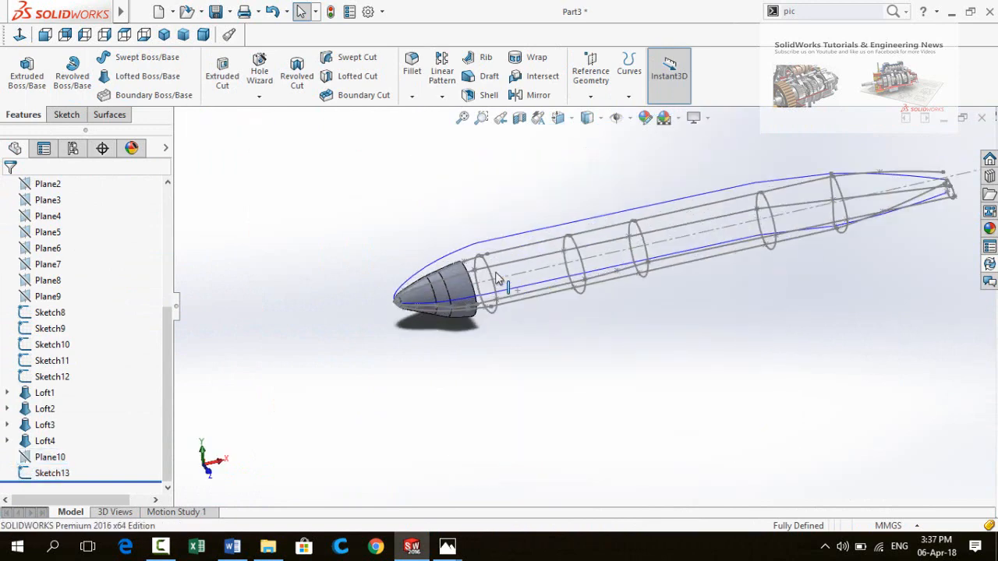
{"action": "middle_click_drag", "start_coordinate": [500, 364], "coordinate": [448, 283]}
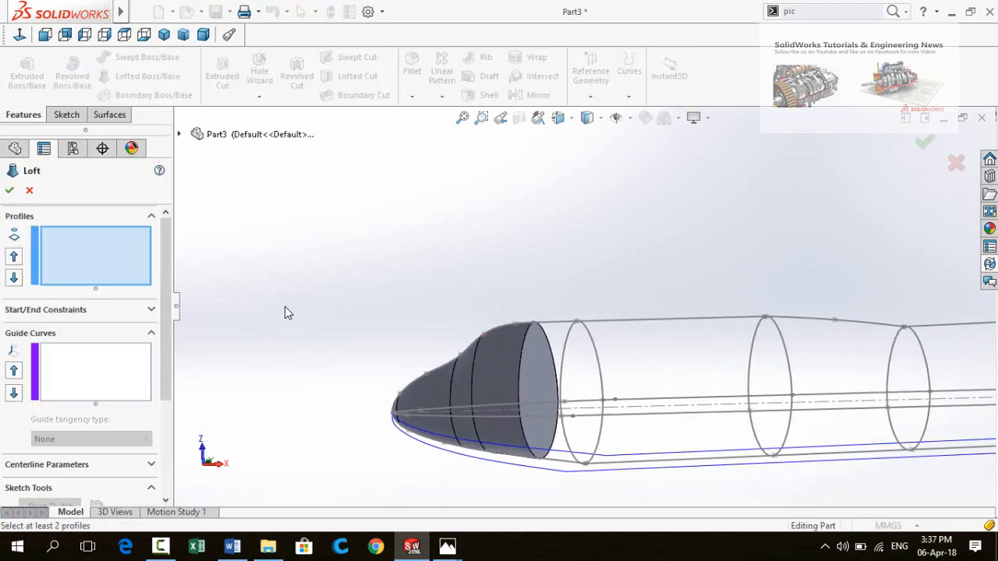
{"action": "left_click", "coordinate": [522, 359]}
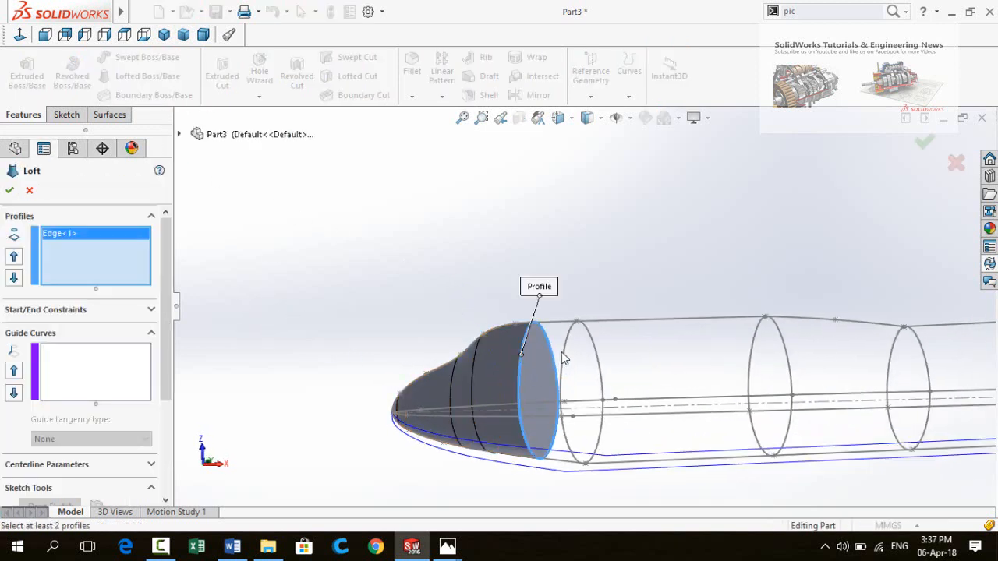
{"action": "left_click", "coordinate": [567, 359]}
{"action": "middle_click_drag", "start_coordinate": [273, 421], "coordinate": [453, 472]}
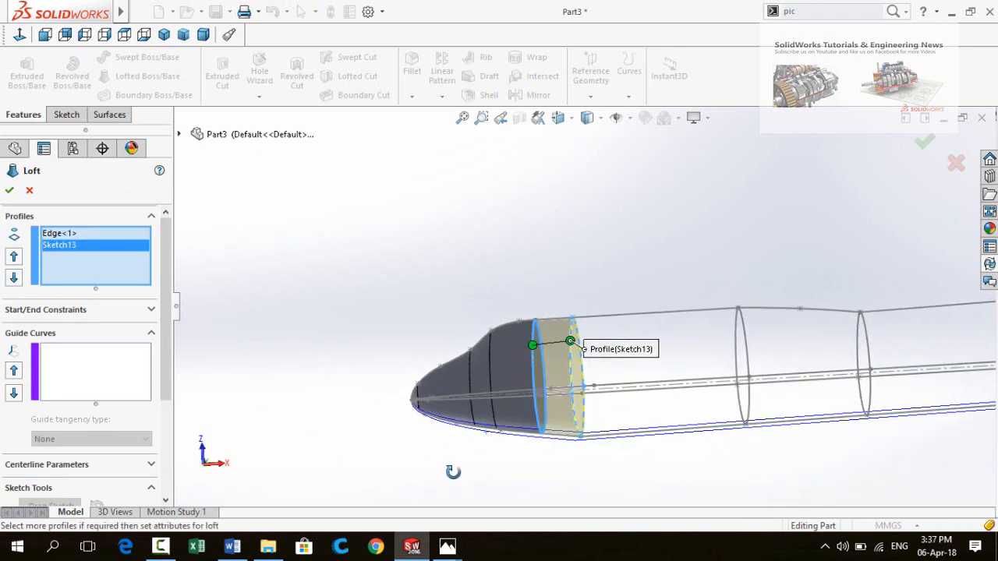
Add the upper guide line behind the cockpit hump to the loft as an open-group guide curve using SelectionManager
{"action": "right_click", "coordinate": [93, 390]}
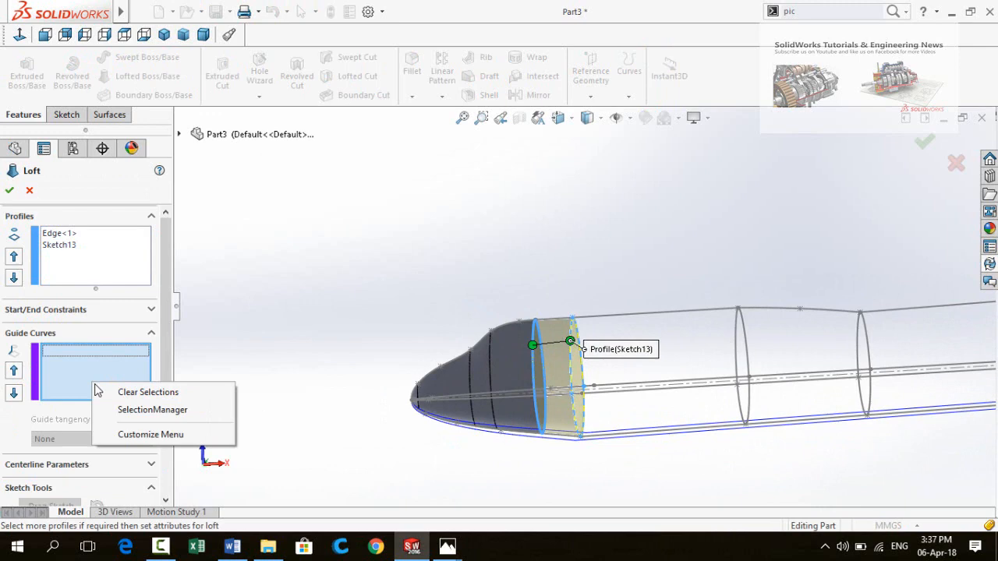
{"action": "left_click", "coordinate": [152, 410]}
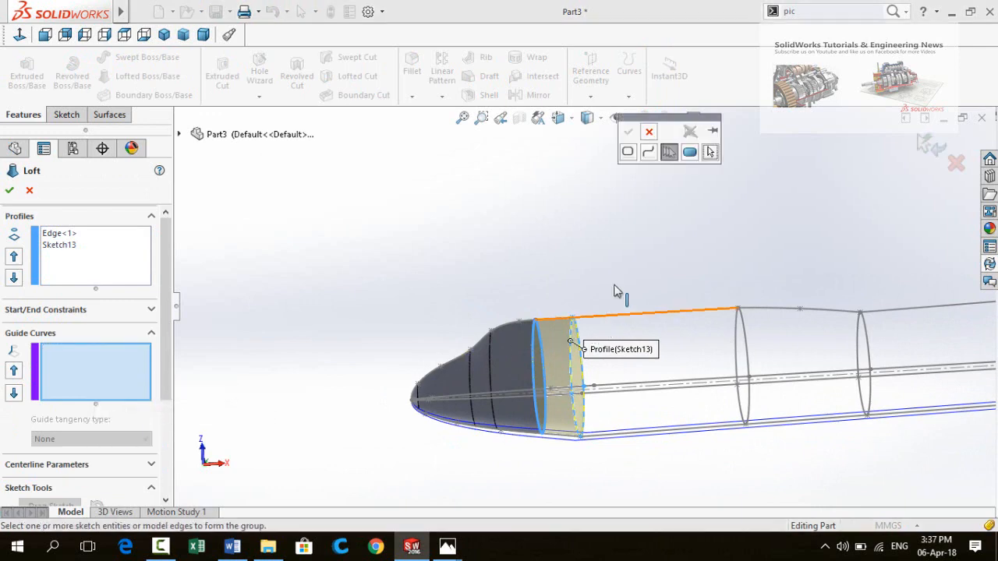
{"action": "left_click", "coordinate": [636, 315]}
{"action": "left_click", "coordinate": [629, 131]}
Add the lower guide curve from the nose to Sketch13 as a second open-group guide curve
{"action": "right_click", "coordinate": [89, 422]}
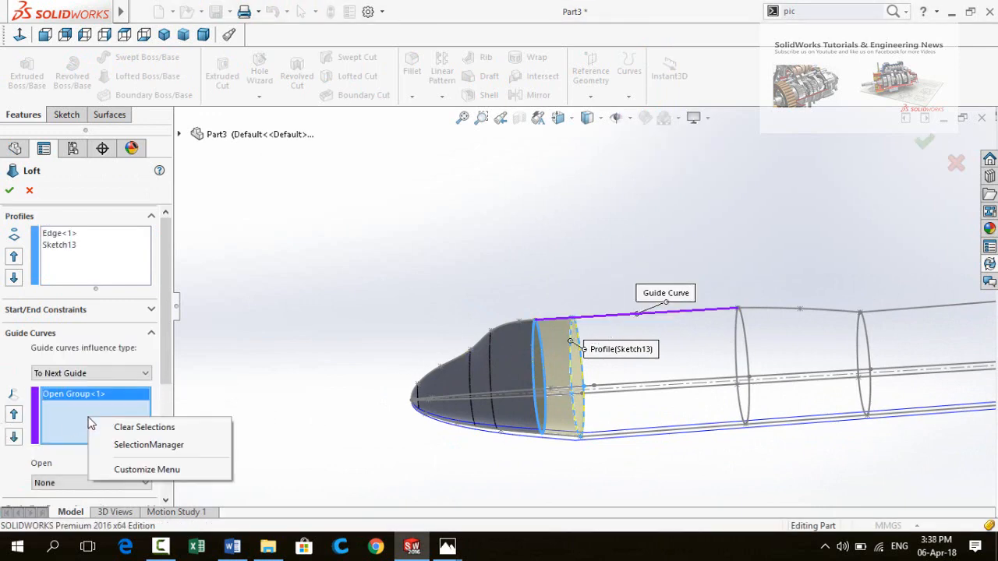
{"action": "left_click", "coordinate": [148, 444]}
{"action": "scroll", "coordinate": [597, 450], "scroll_direction": "down", "scroll_amount": 2}
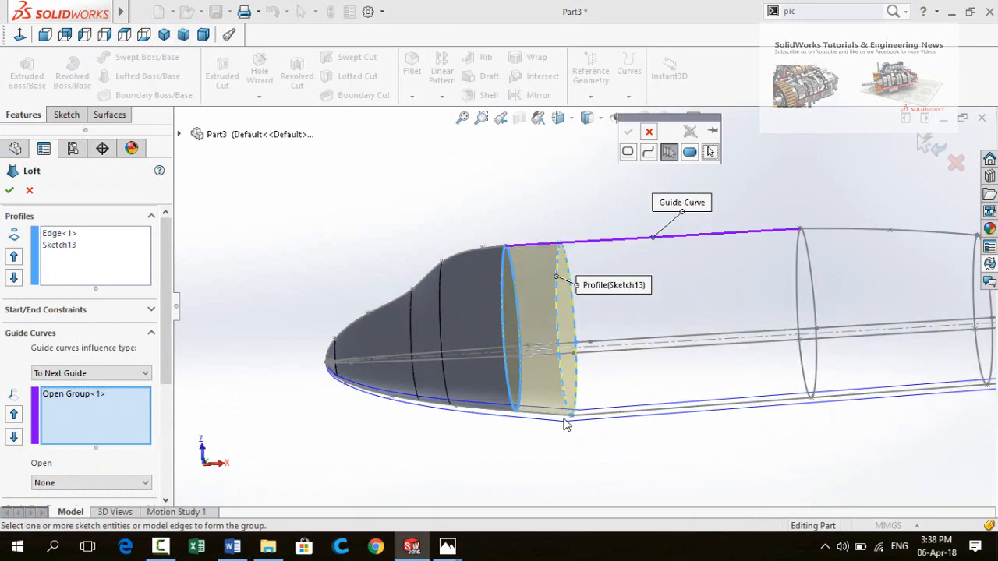
{"action": "middle_click_drag", "start_coordinate": [565, 434], "coordinate": [562, 433]}
{"action": "left_click", "coordinate": [551, 410]}
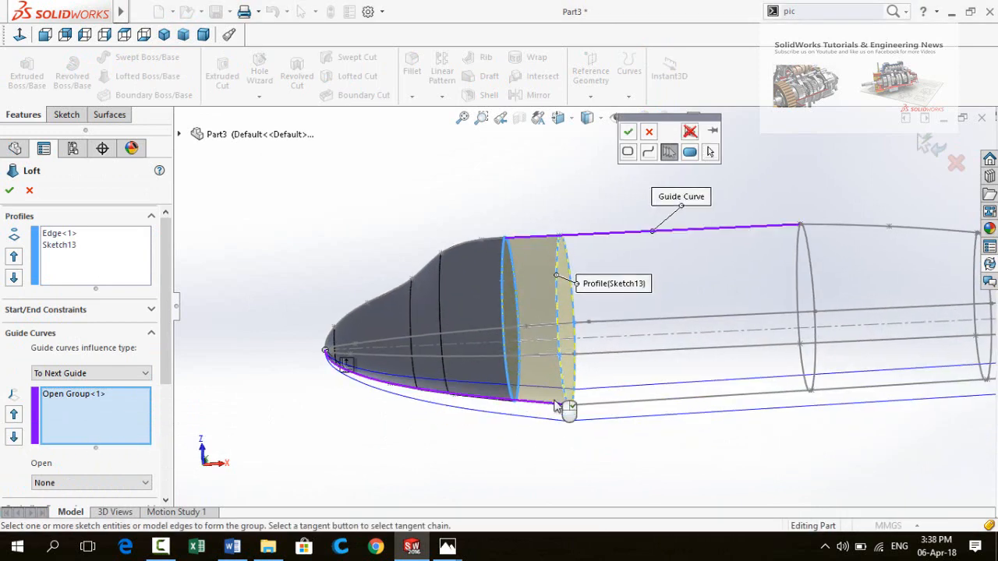
{"action": "left_click", "coordinate": [630, 133]}
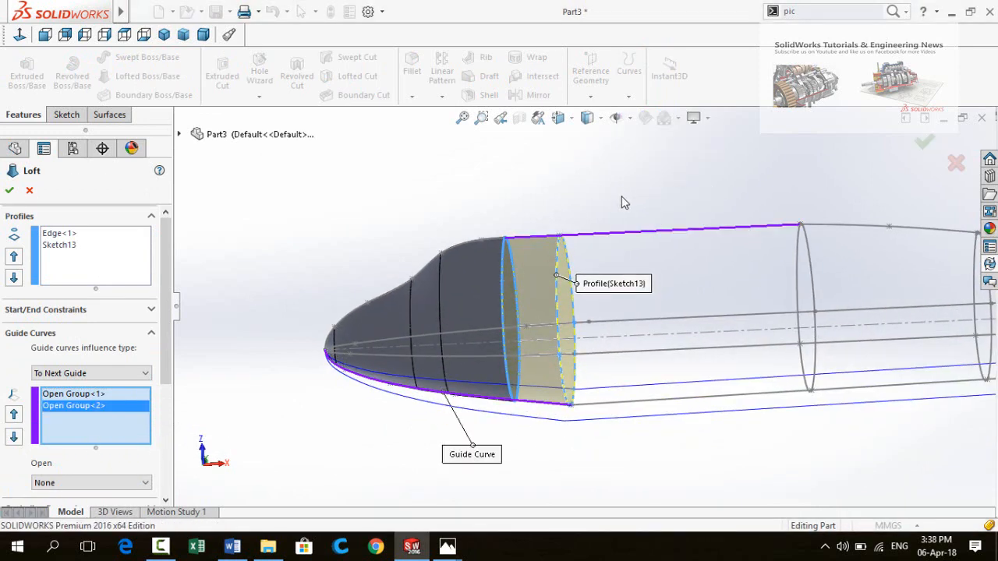
Add the negative Y side guide curve from the nose as a third open-group guide curve
{"action": "right_click", "coordinate": [101, 435]}
{"action": "left_click", "coordinate": [159, 456]}
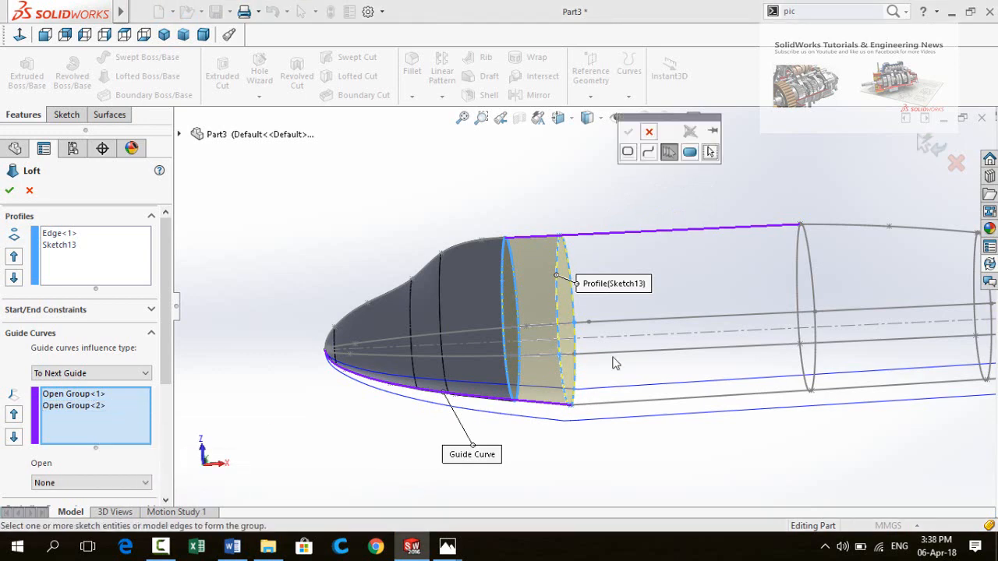
{"action": "left_click", "coordinate": [542, 356]}
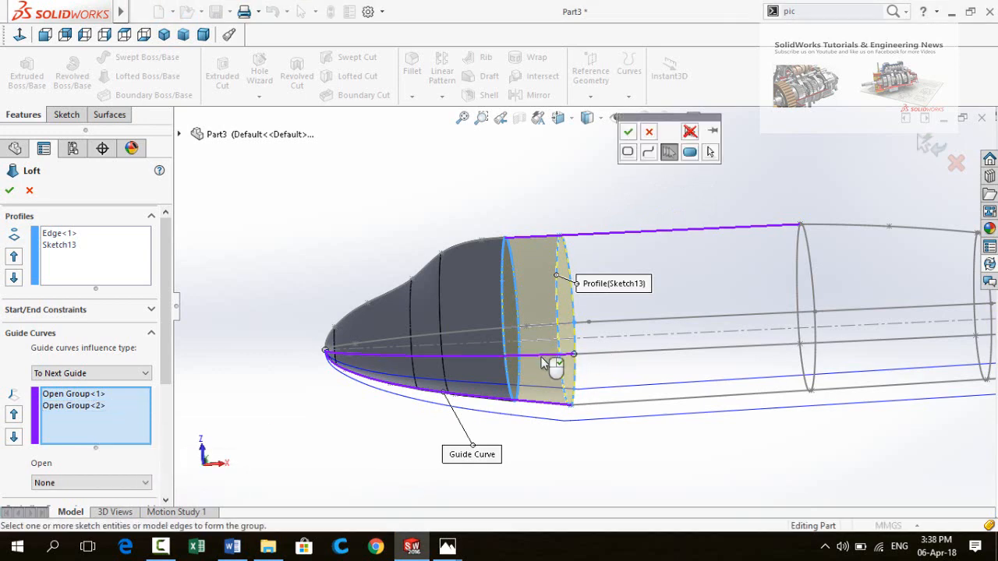
{"action": "left_click", "coordinate": [627, 133]}
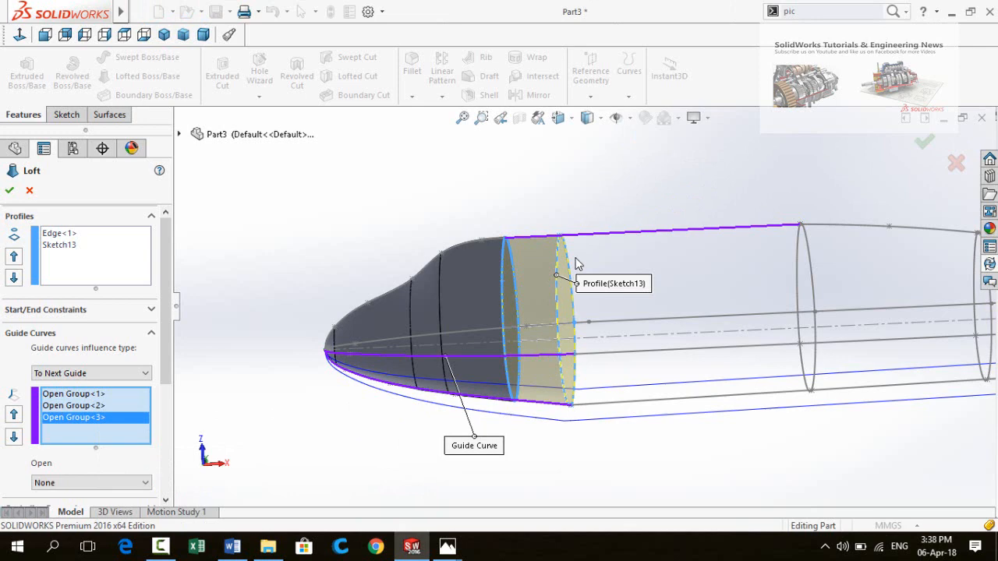
Add the positive Y side guide curve as the fourth open group and complete the loft to Sketch13
{"action": "right_click", "coordinate": [99, 450]}
{"action": "left_click", "coordinate": [160, 457]}
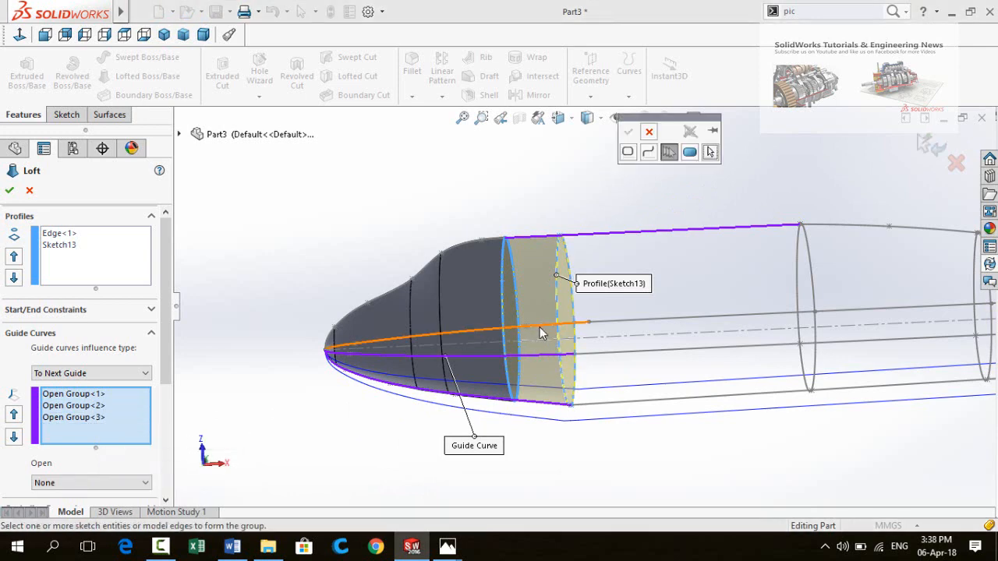
{"action": "middle_click_drag", "start_coordinate": [551, 311], "coordinate": [557, 479]}
{"action": "left_click", "coordinate": [550, 313]}
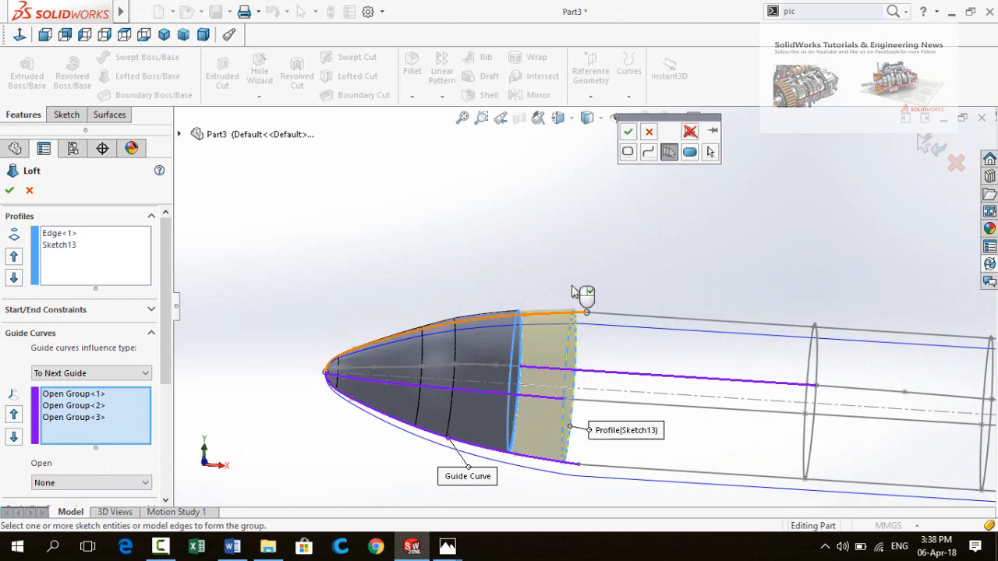
{"action": "left_click", "coordinate": [628, 132]}
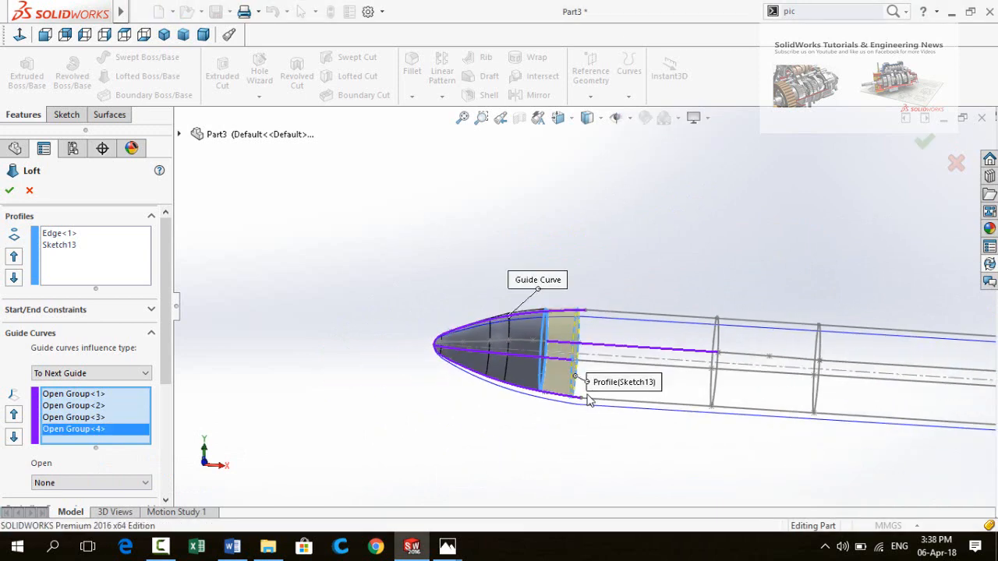
{"action": "middle_click_drag", "start_coordinate": [538, 290], "coordinate": [576, 285]}
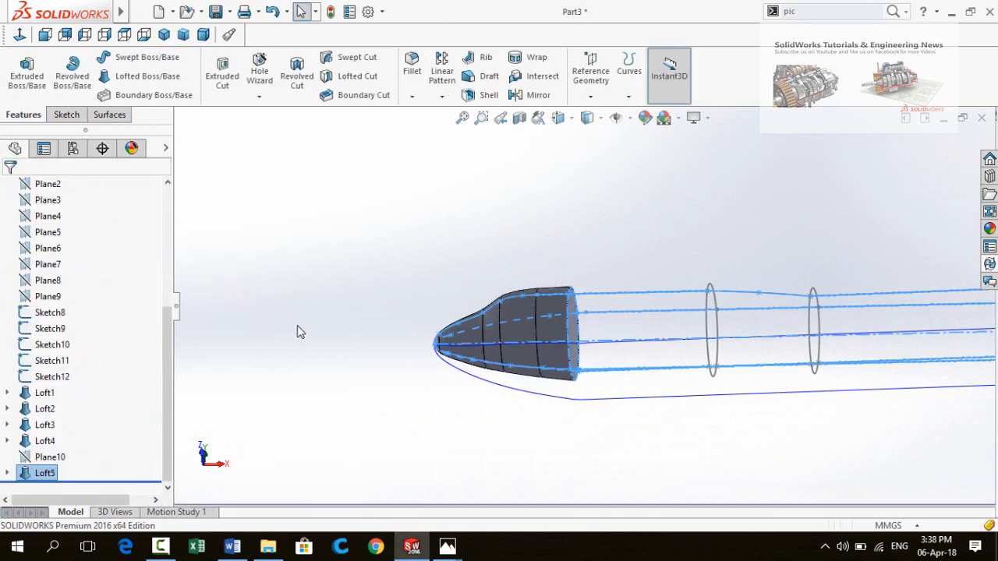
Start a new boss loft with the body's open end edge and Sketch8 as profiles
{"action": "middle_click_drag", "start_coordinate": [350, 304], "coordinate": [601, 323]}
{"action": "left_click", "coordinate": [138, 79]}
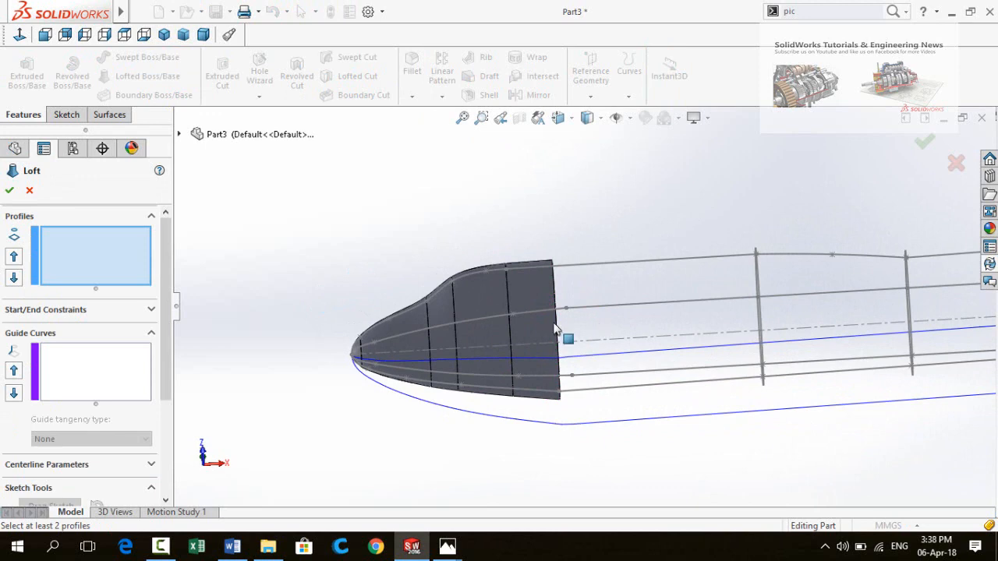
{"action": "scroll", "coordinate": [595, 328], "scroll_direction": "up", "scroll_amount": 3}
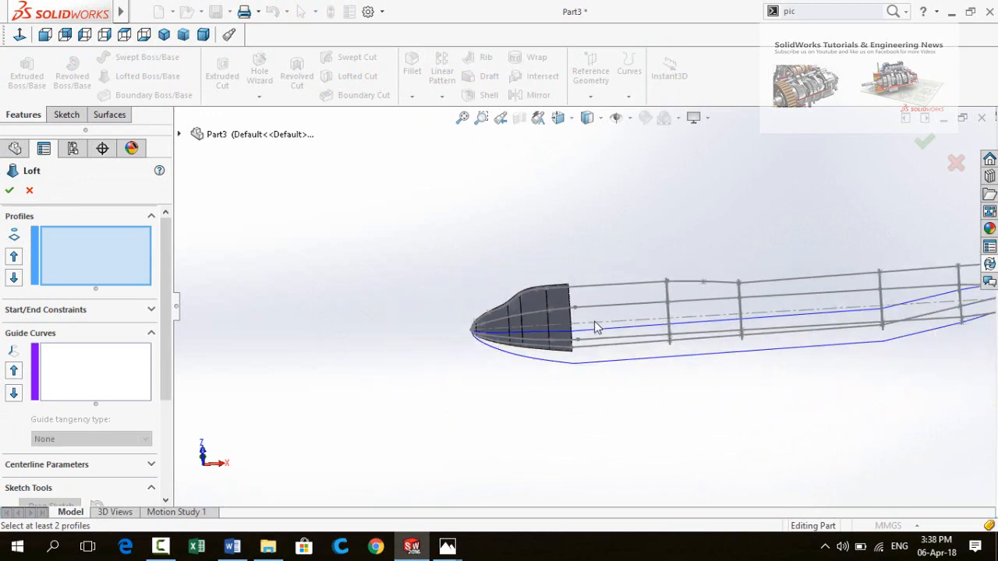
{"action": "scroll", "coordinate": [635, 338], "scroll_direction": "down", "scroll_amount": 3}
{"action": "scroll", "coordinate": [619, 292], "scroll_direction": "down", "scroll_amount": 2}
{"action": "middle_click_drag", "start_coordinate": [620, 292], "coordinate": [609, 311]}
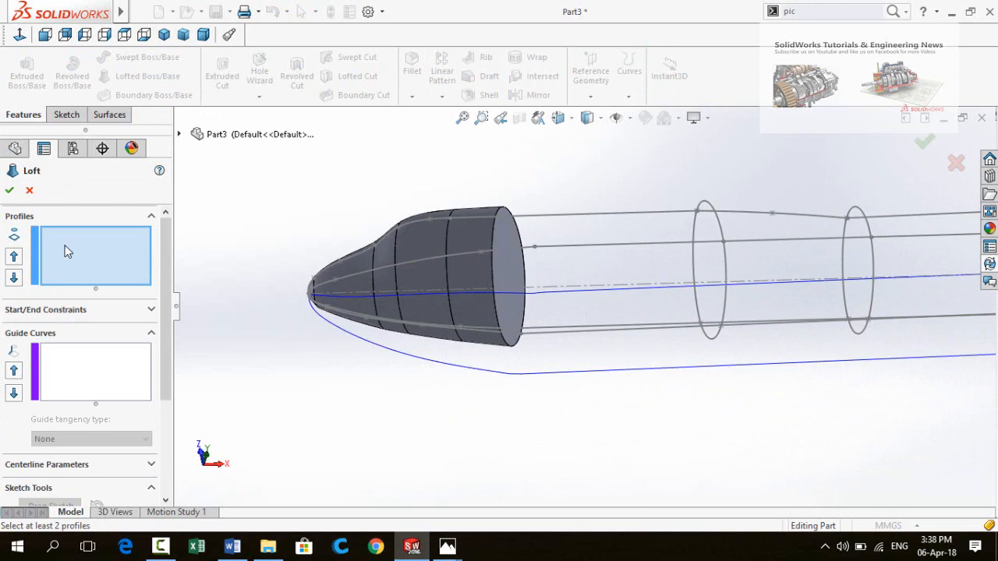
{"action": "left_click", "coordinate": [508, 264]}
{"action": "left_click", "coordinate": [702, 278]}
Add the upper and lower guide lines of this section as open-group guide curves using SelectionManager
{"action": "right_click", "coordinate": [78, 368]}
{"action": "left_click", "coordinate": [148, 393]}
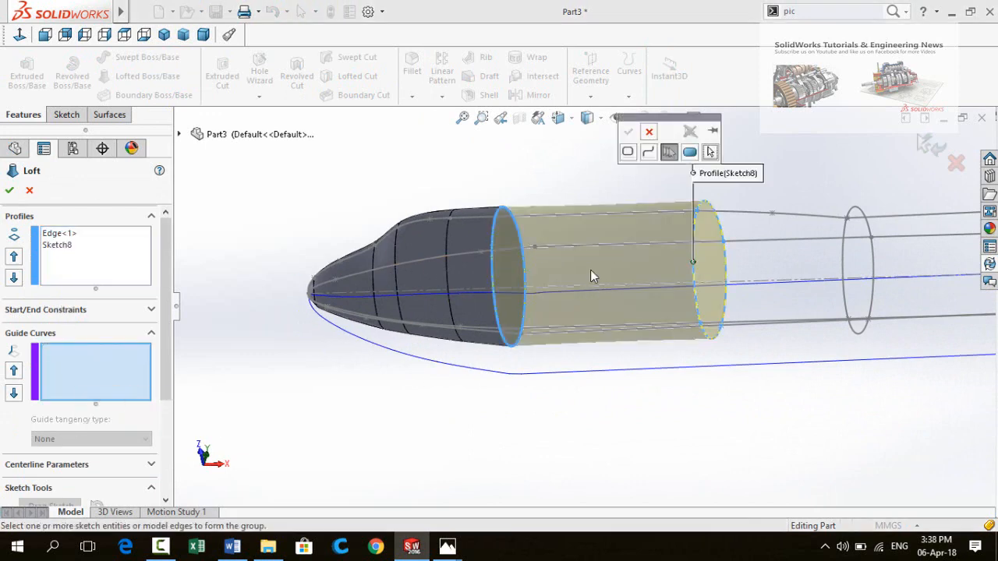
{"action": "left_click", "coordinate": [581, 209]}
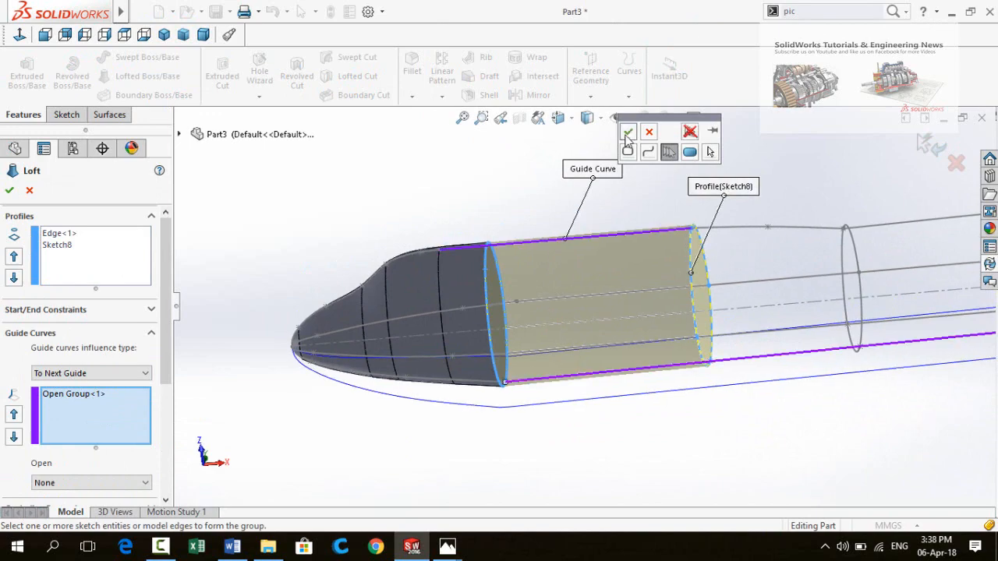
{"action": "left_click", "coordinate": [628, 132]}
Add the side guide lines as further open-group guide curves and complete the loft to Sketch8
{"action": "scroll", "coordinate": [503, 274], "scroll_direction": "down", "scroll_amount": 4}
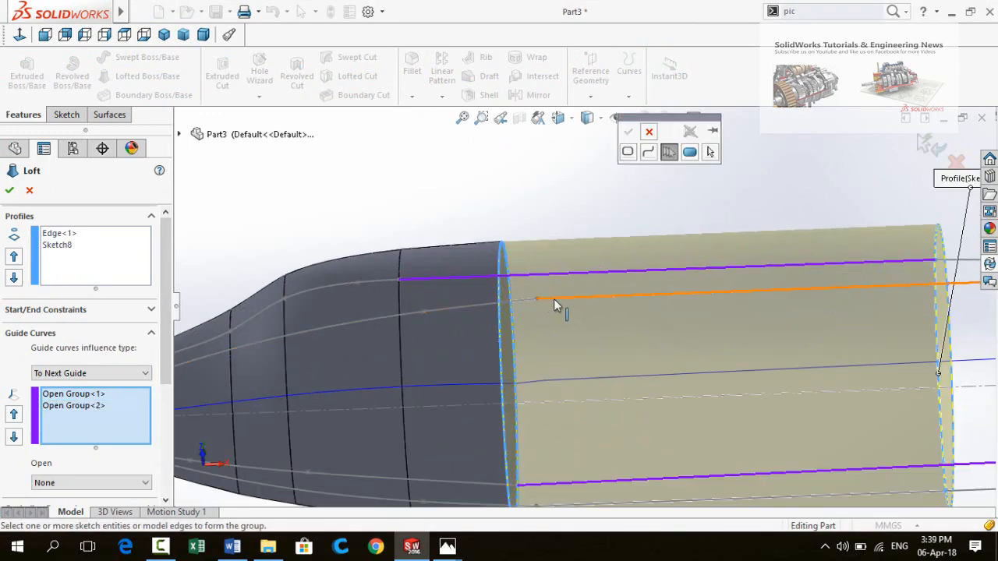
{"action": "left_click", "coordinate": [554, 299]}
{"action": "right_click", "coordinate": [523, 320]}
{"action": "scroll", "coordinate": [538, 312], "scroll_direction": "up", "scroll_amount": 1}
{"action": "right_click", "coordinate": [61, 415]}
{"action": "left_click", "coordinate": [105, 443]}
{"action": "scroll", "coordinate": [503, 316], "scroll_direction": "up", "scroll_amount": 5}
{"action": "middle_click_drag", "start_coordinate": [546, 320], "coordinate": [647, 314]}
{"action": "left_click", "coordinate": [9, 190]}
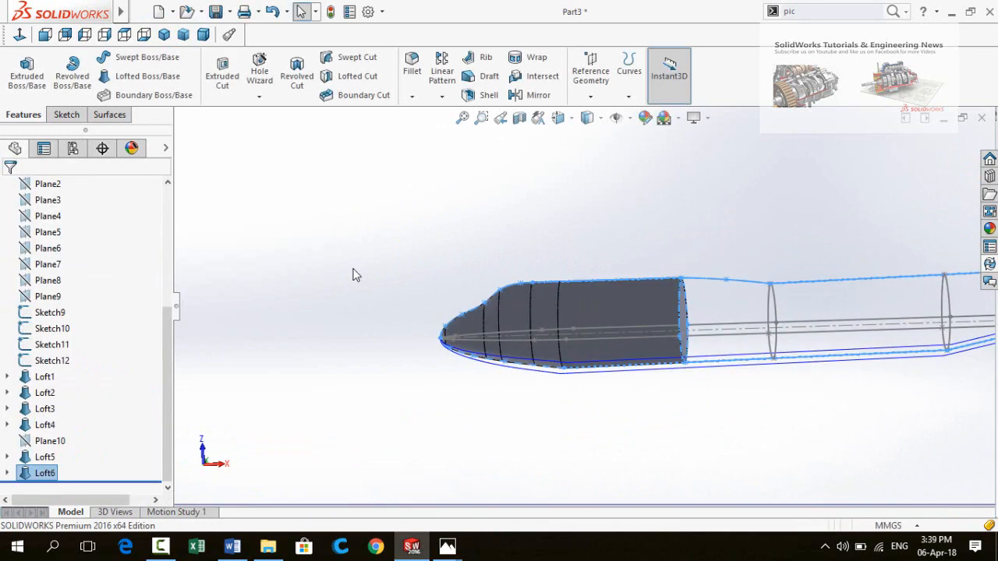
Start a new boss loft with the body's open end edge and Sketch9 as profiles
{"action": "left_click", "coordinate": [353, 275]}
{"action": "middle_click_drag", "start_coordinate": [354, 274], "coordinate": [316, 273]}
{"action": "left_click", "coordinate": [147, 76]}
{"action": "scroll", "coordinate": [710, 319], "scroll_direction": "down", "scroll_amount": 3}
{"action": "scroll", "coordinate": [686, 316], "scroll_direction": "up", "scroll_amount": 1}
{"action": "scroll", "coordinate": [711, 315], "scroll_direction": "down", "scroll_amount": 1}
{"action": "left_click", "coordinate": [543, 290]}
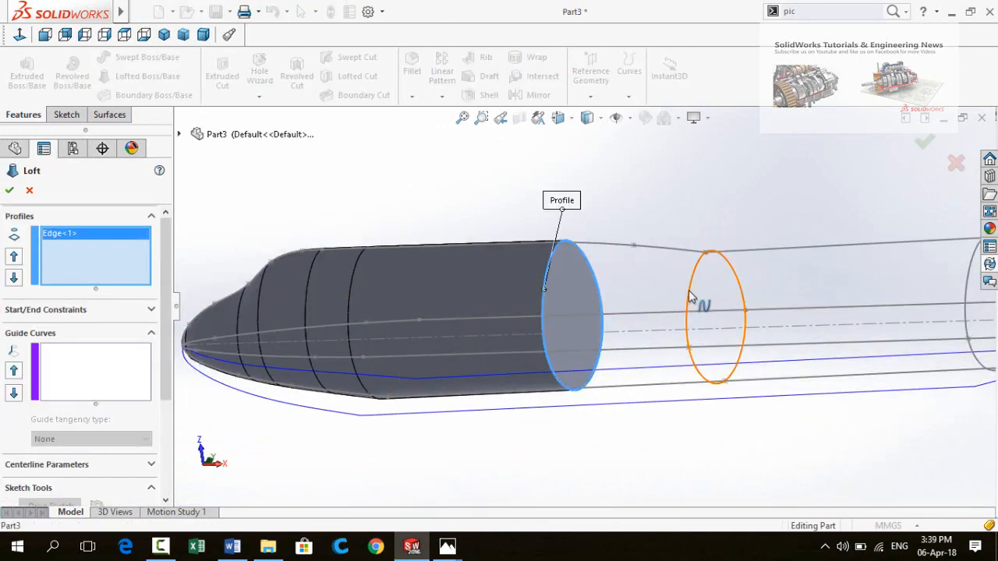
{"action": "left_click", "coordinate": [690, 297]}
Add the upper curved segment and the lower guide line between the two profiles as open-group guide curves
{"action": "right_click", "coordinate": [83, 374]}
{"action": "left_click", "coordinate": [142, 395]}
{"action": "left_click", "coordinate": [633, 247]}
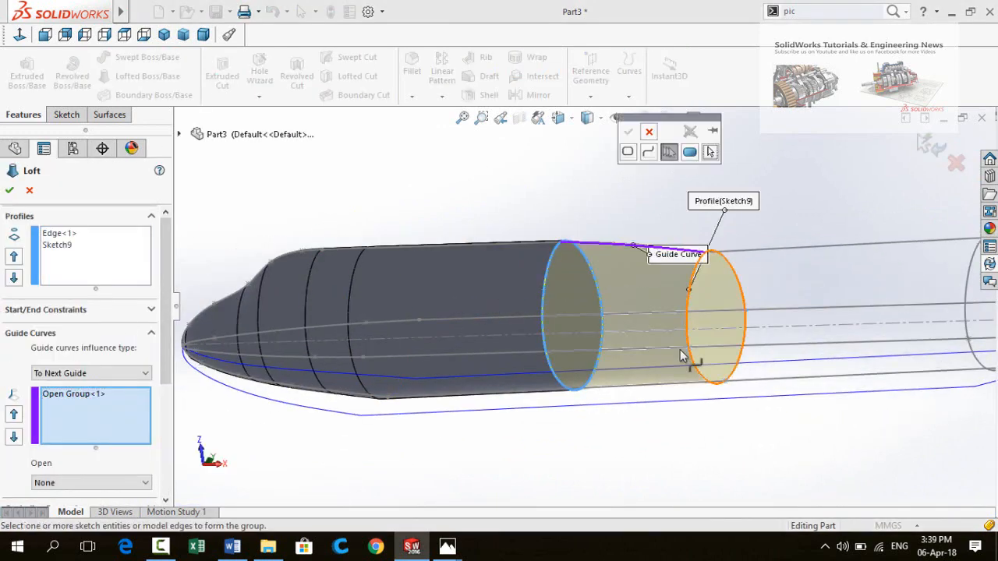
{"action": "scroll", "coordinate": [681, 356], "scroll_direction": "up", "scroll_amount": 1}
{"action": "middle_click_drag", "start_coordinate": [681, 356], "coordinate": [624, 363]}
{"action": "left_click", "coordinate": [613, 374]}
{"action": "right_click", "coordinate": [612, 375]}
Add the positive and negative Y side guide lines as open-group guide curves and complete the loft to Sketch9
{"action": "right_click", "coordinate": [82, 429]}
{"action": "left_click", "coordinate": [105, 456]}
{"action": "middle_click_drag", "start_coordinate": [612, 285], "coordinate": [619, 354]}
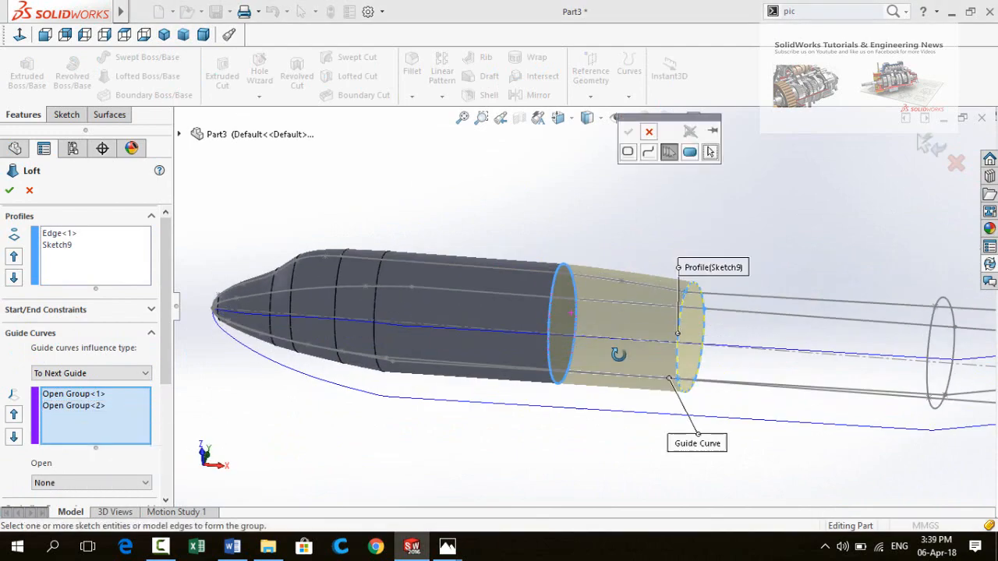
{"action": "left_click", "coordinate": [645, 304]}
{"action": "left_click", "coordinate": [627, 131]}
{"action": "middle_click_drag", "start_coordinate": [624, 289], "coordinate": [599, 362]}
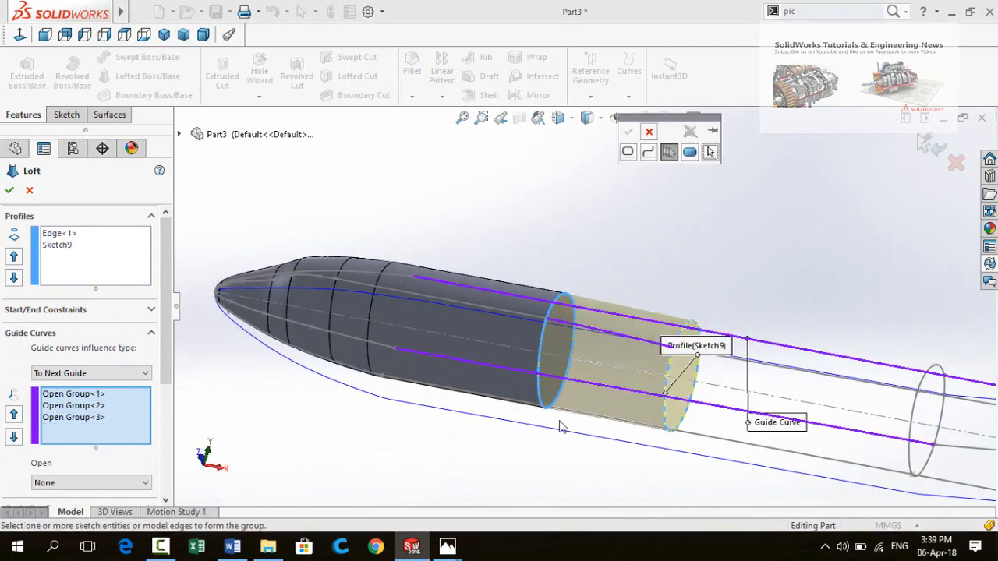
{"action": "left_click", "coordinate": [563, 411]}
{"action": "left_click", "coordinate": [628, 131]}
{"action": "right_click", "coordinate": [657, 221]}
Start another boss loft with the body's open end edge and Sketch10 as profiles
{"action": "scroll", "coordinate": [657, 257], "scroll_direction": "up", "scroll_amount": 3}
{"action": "mouse_move", "coordinate": [657, 258]}
{"action": "middle_mouse_down"}
{"action": "mouse_move", "coordinate": [702, 156]}
{"action": "mouse_move", "coordinate": [655, 356]}
{"action": "mouse_move", "coordinate": [644, 311]}
{"action": "mouse_move", "coordinate": [610, 277]}
{"action": "middle_mouse_up"}
{"action": "scroll", "coordinate": [655, 356], "scroll_direction": "up", "scroll_amount": 3}
{"action": "scroll", "coordinate": [644, 312], "scroll_direction": "down", "scroll_amount": 5}
{"action": "key", "text": "Return"}
{"action": "left_click", "coordinate": [607, 286]}
{"action": "left_click", "coordinate": [791, 306]}
Use Sketch2 as the guide curve and complete the loft to Sketch10
{"action": "left_click", "coordinate": [67, 371]}
{"action": "scroll", "coordinate": [718, 232], "scroll_direction": "up", "scroll_amount": 2}
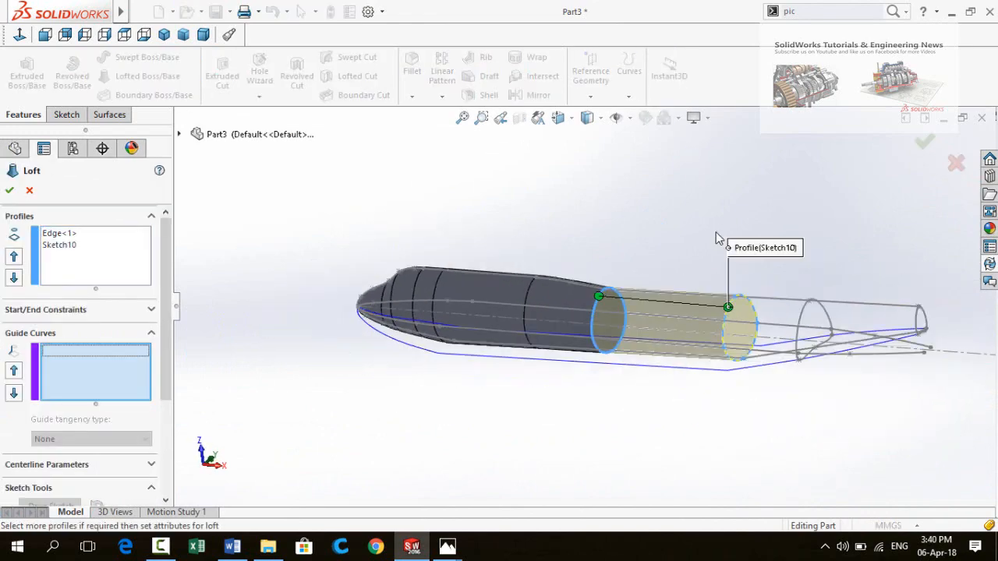
{"action": "mouse_move", "coordinate": [717, 237]}
{"action": "middle_mouse_down"}
{"action": "mouse_move", "coordinate": [749, 211]}
{"action": "mouse_move", "coordinate": [717, 286]}
{"action": "middle_mouse_up"}
{"action": "left_click", "coordinate": [718, 288]}
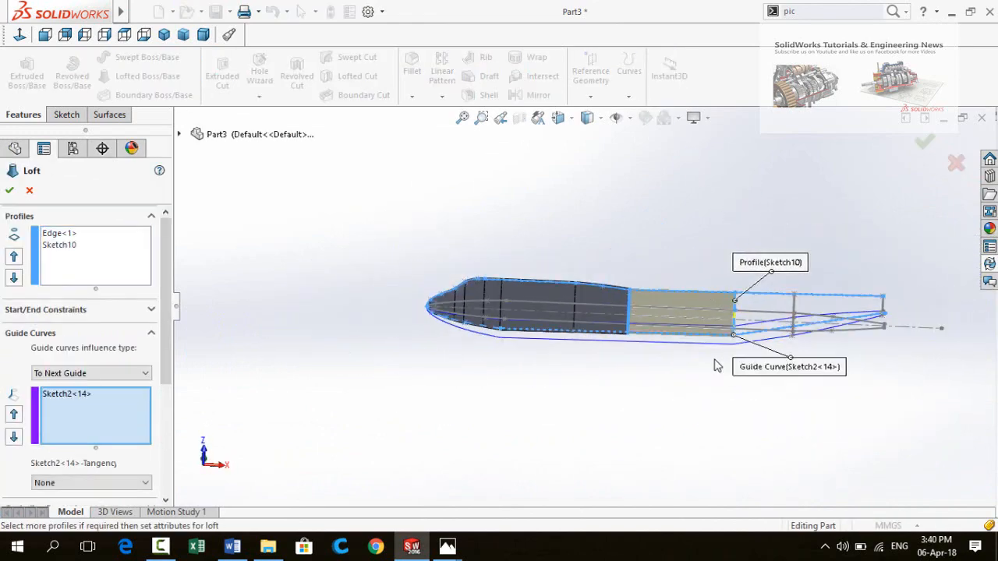
{"action": "middle_click_drag", "start_coordinate": [714, 361], "coordinate": [516, 358]}
{"action": "scroll", "coordinate": [664, 296], "scroll_direction": "down", "scroll_amount": 4}
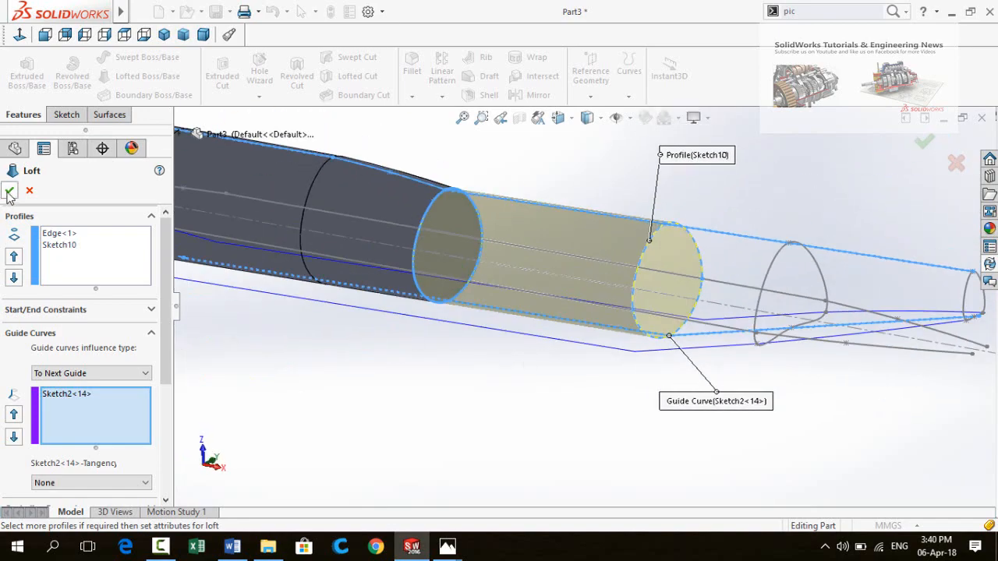
{"action": "left_click", "coordinate": [10, 191]}
Start another boss loft with the body's open end edge and Sketch11 as profiles
{"action": "left_click", "coordinate": [148, 76]}
{"action": "left_click", "coordinate": [590, 272]}
{"action": "left_click", "coordinate": [719, 320]}
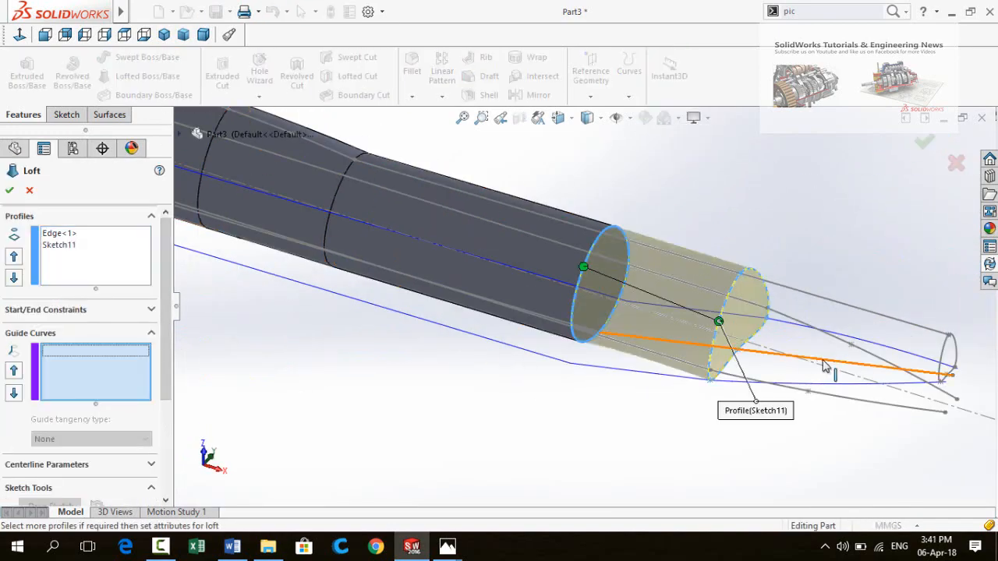
Use Sketch2 as the guide curve and complete the loft to Sketch11
{"action": "mouse_move", "coordinate": [823, 361]}
{"action": "middle_mouse_down"}
{"action": "mouse_move", "coordinate": [843, 299]}
{"action": "mouse_move", "coordinate": [768, 242]}
{"action": "middle_mouse_up"}
{"action": "left_click", "coordinate": [757, 234]}
{"action": "middle_click_drag", "start_coordinate": [686, 310], "coordinate": [671, 328]}
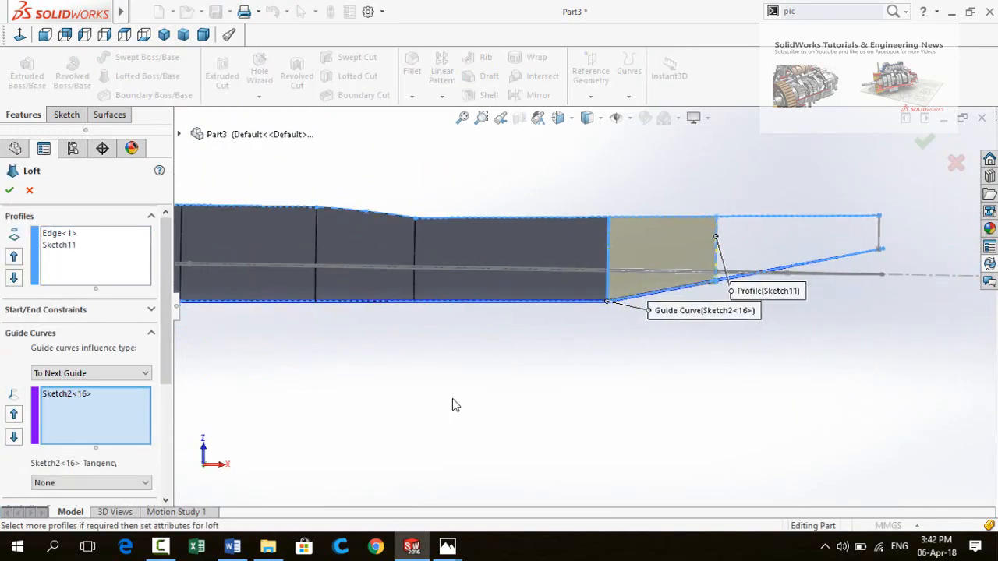
{"action": "middle_click_drag", "start_coordinate": [453, 399], "coordinate": [319, 248]}
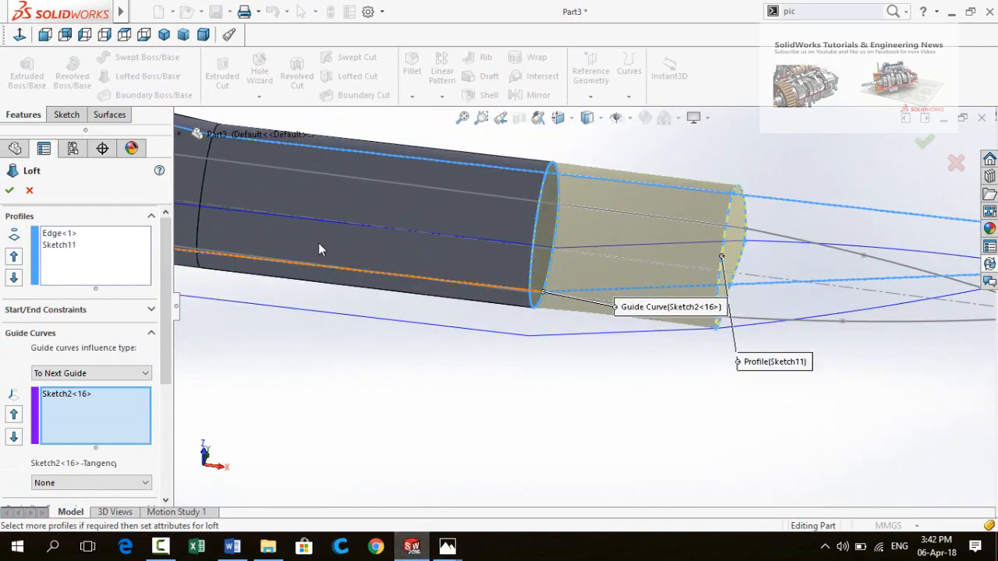
{"action": "left_click", "coordinate": [9, 190]}
Start the tail-end boss loft with the body's open end edge and Sketch12 as profiles
{"action": "scroll", "coordinate": [590, 311], "scroll_direction": "up", "scroll_amount": 4}
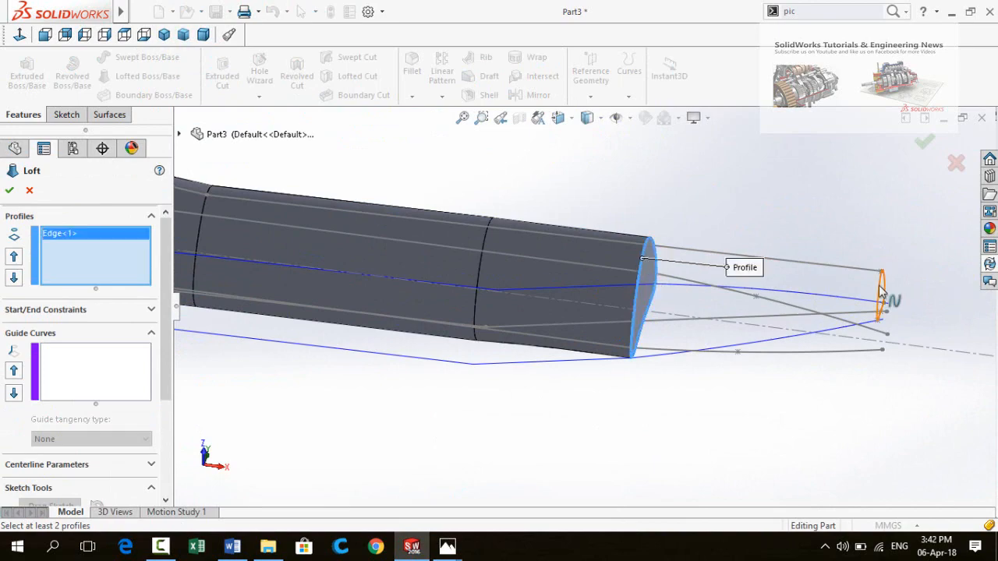
{"action": "left_click", "coordinate": [880, 287]}
{"action": "scroll", "coordinate": [577, 296], "scroll_direction": "up", "scroll_amount": 4}
{"action": "middle_click_drag", "start_coordinate": [755, 328], "coordinate": [705, 292]}
Add Sketch2 and Curve1 as guide curves and complete the loft to Sketch12
{"action": "left_click", "coordinate": [95, 370]}
{"action": "scroll", "coordinate": [634, 240], "scroll_direction": "down", "scroll_amount": 5}
{"action": "middle_click_drag", "start_coordinate": [634, 240], "coordinate": [652, 195]}
{"action": "left_click", "coordinate": [652, 169]}
{"action": "scroll", "coordinate": [585, 296], "scroll_direction": "up", "scroll_amount": 3}
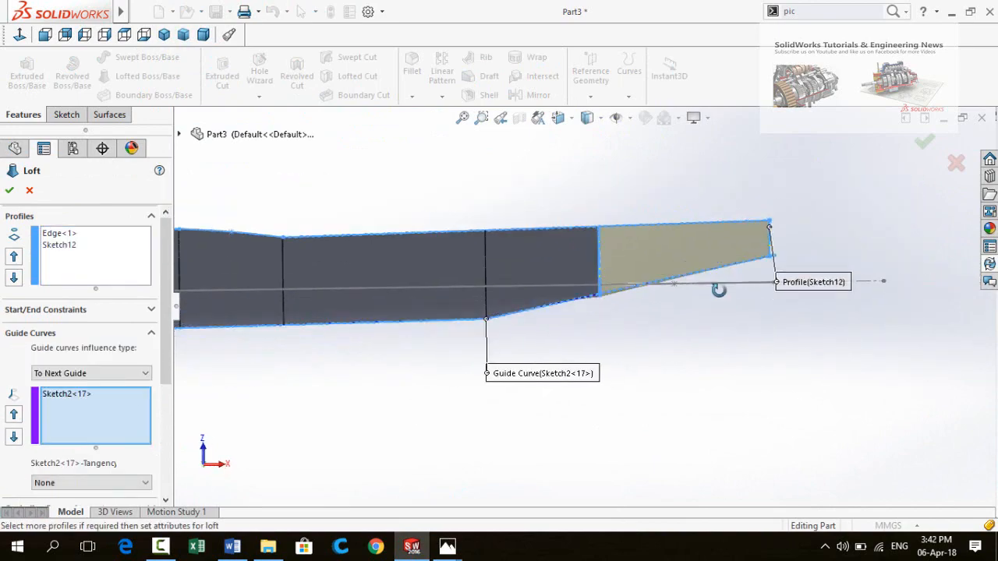
{"action": "middle_click_drag", "start_coordinate": [718, 290], "coordinate": [694, 269]}
{"action": "left_click", "coordinate": [691, 265]}
{"action": "scroll", "coordinate": [577, 330], "scroll_direction": "up", "scroll_amount": 4}
{"action": "middle_click_drag", "start_coordinate": [501, 357], "coordinate": [492, 412]}
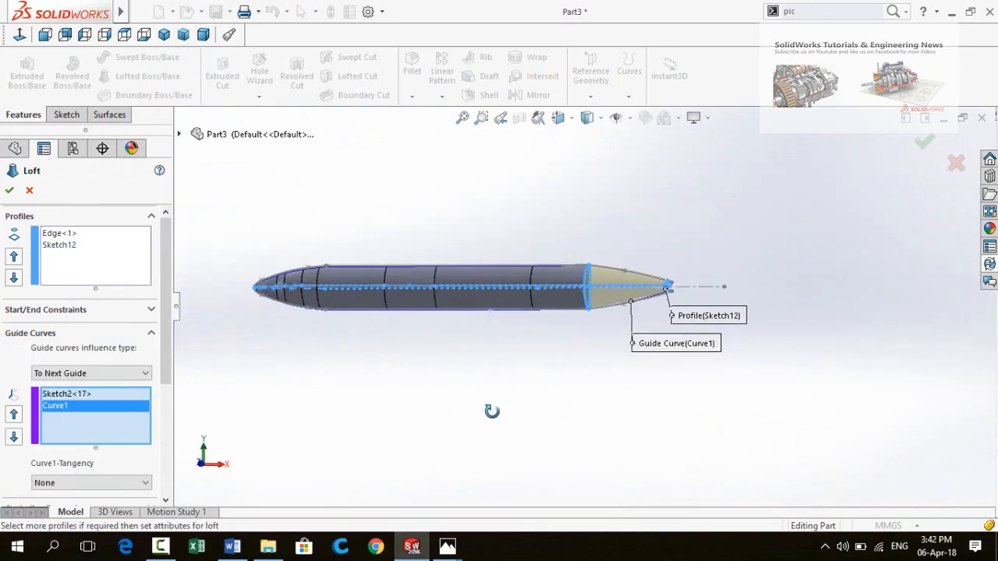
{"action": "left_click", "coordinate": [9, 192]}
Hide the guide sketches Sketch2 and Sketch1 so only the lofted body is displayed
{"action": "middle_click_drag", "start_coordinate": [590, 343], "coordinate": [529, 357]}
{"action": "scroll", "coordinate": [538, 316], "scroll_direction": "up", "scroll_amount": 5}
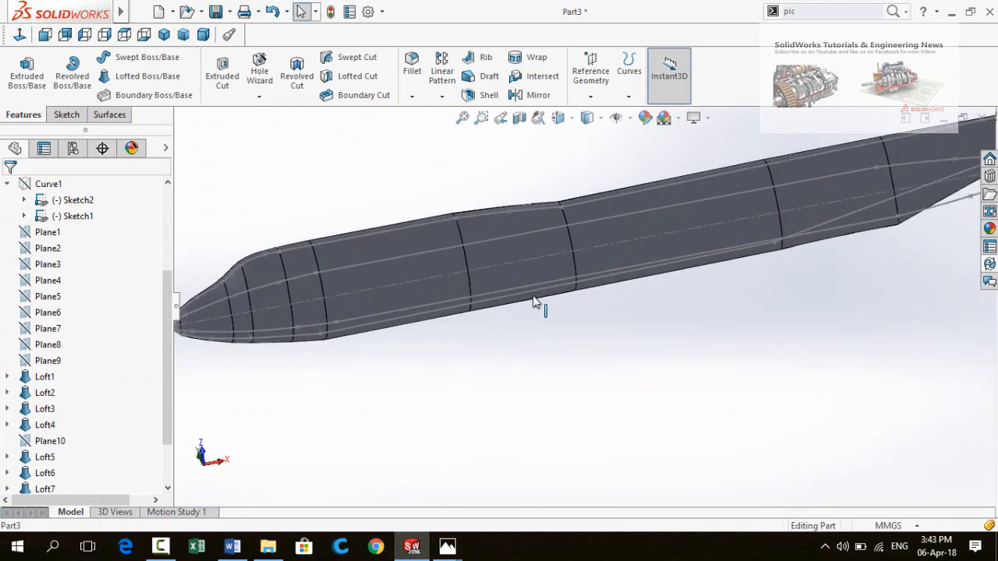
{"action": "left_click", "coordinate": [535, 296]}
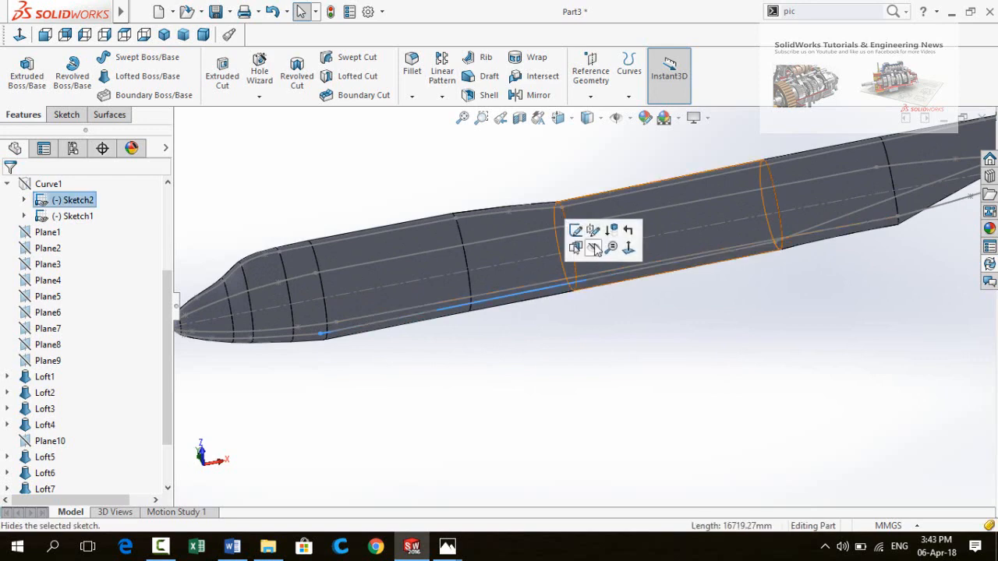
{"action": "left_click", "coordinate": [593, 248]}
{"action": "left_click", "coordinate": [546, 286]}
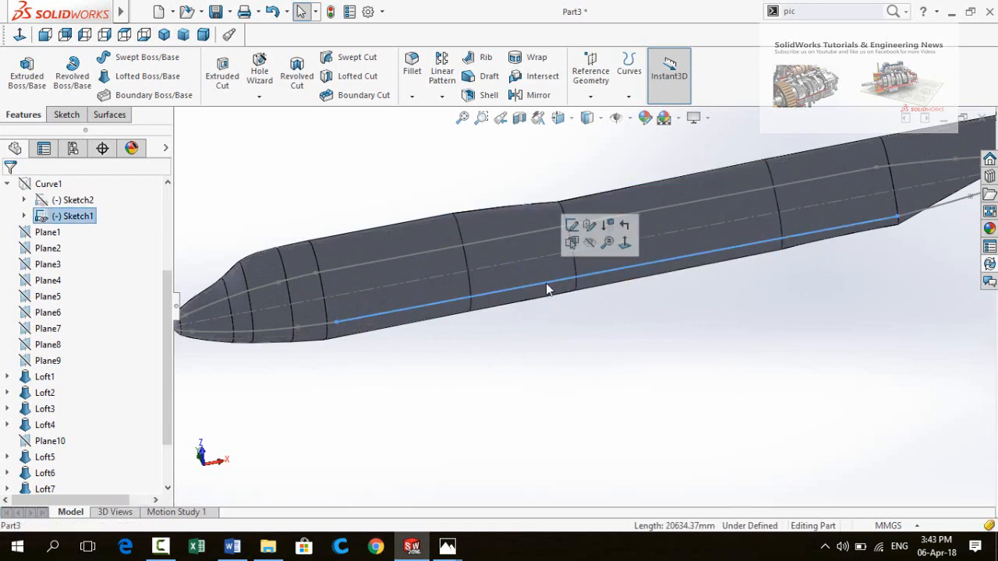
{"action": "left_click", "coordinate": [593, 244]}
{"action": "scroll", "coordinate": [497, 272], "scroll_direction": "down", "scroll_amount": 5}
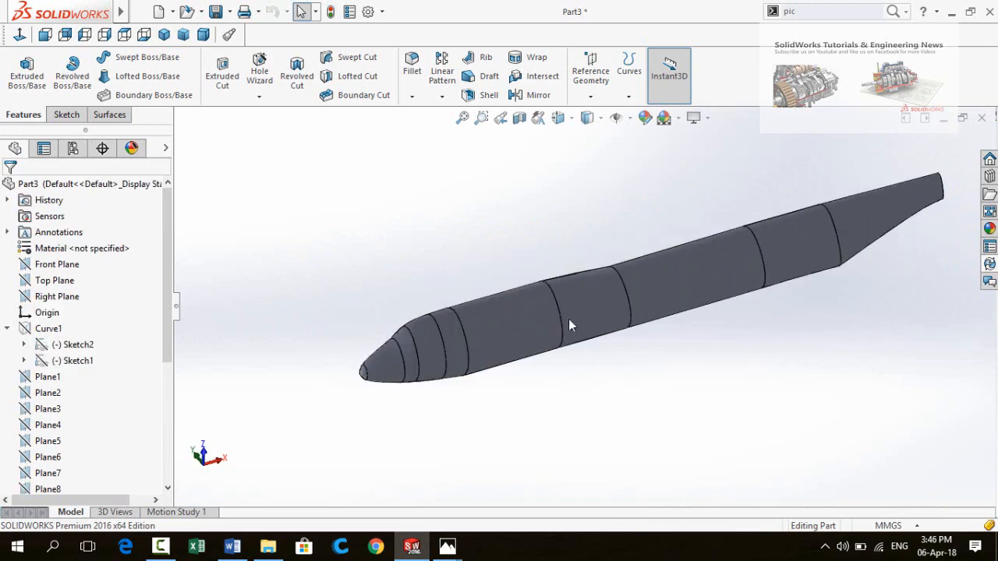
Change the display style to Shaded without edges and inspect the lofted body
{"action": "middle_click_drag", "start_coordinate": [569, 321], "coordinate": [588, 162]}
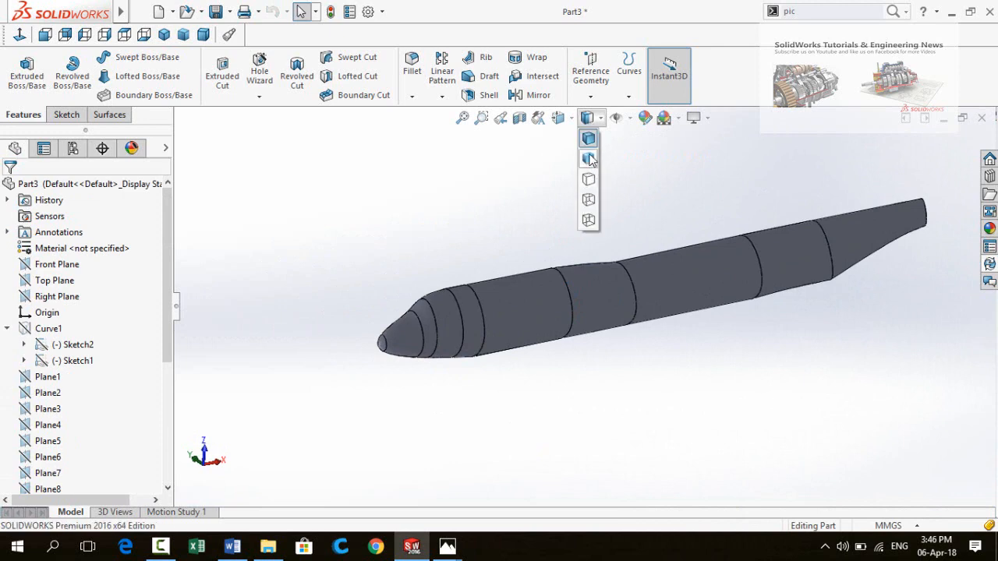
{"action": "left_click", "coordinate": [589, 161]}
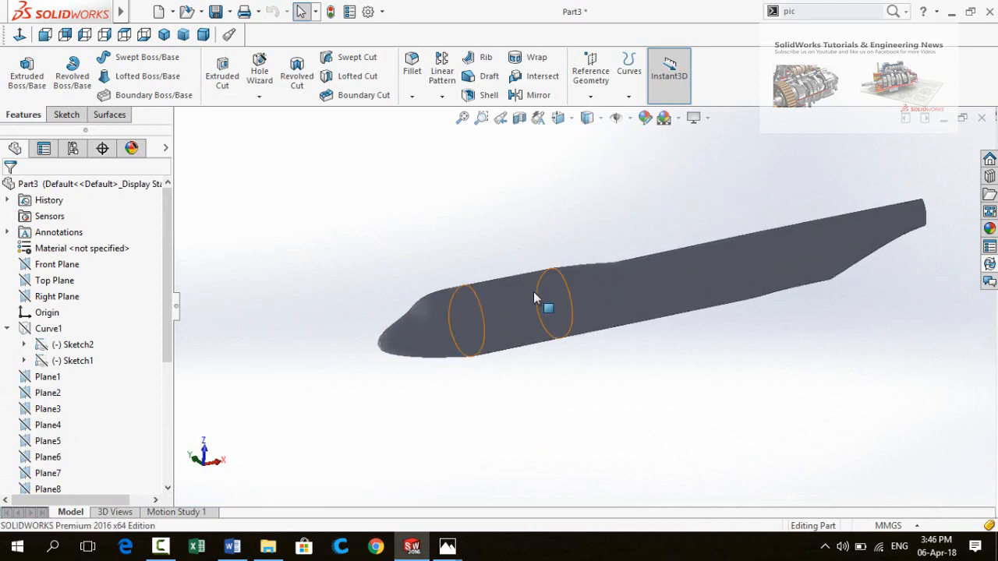
{"action": "middle_click_drag", "start_coordinate": [535, 297], "coordinate": [516, 241]}
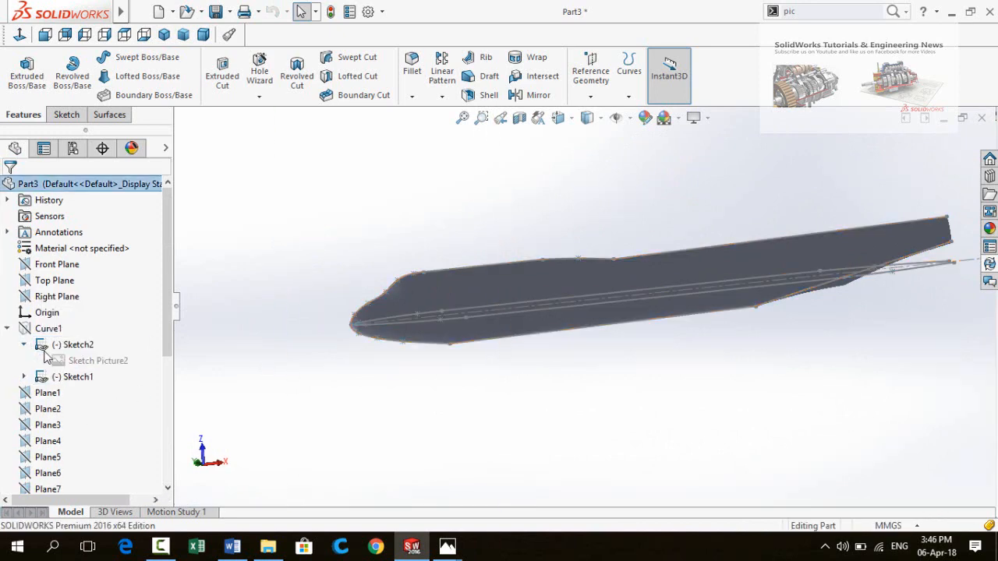
Unsuppress the reference images Sketch Picture2 under Sketch2 and Sketch Picture1 under Sketch1
{"action": "right_click", "coordinate": [84, 361]}
{"action": "left_click", "coordinate": [114, 161]}
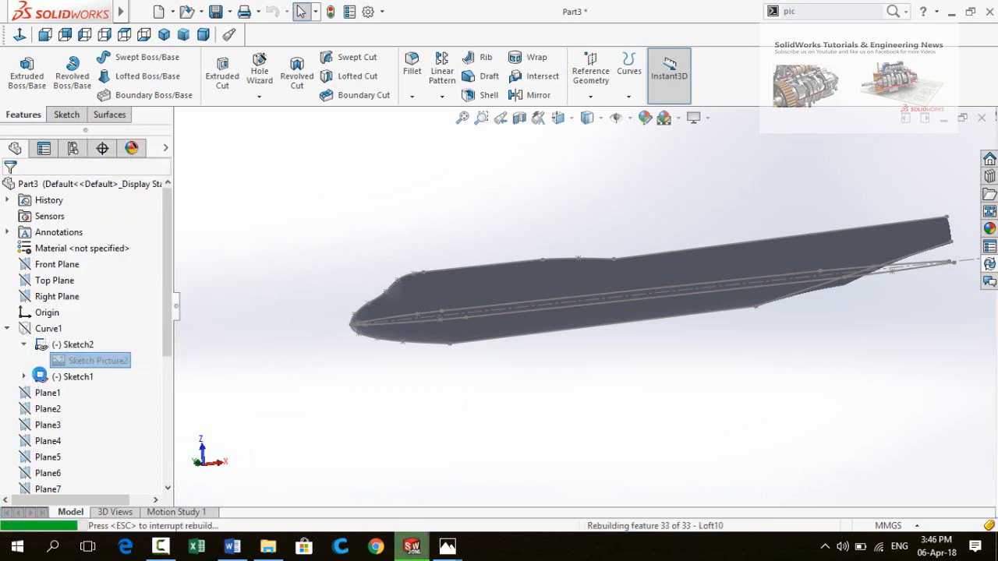
{"action": "left_click", "coordinate": [23, 376]}
{"action": "right_click", "coordinate": [86, 391]}
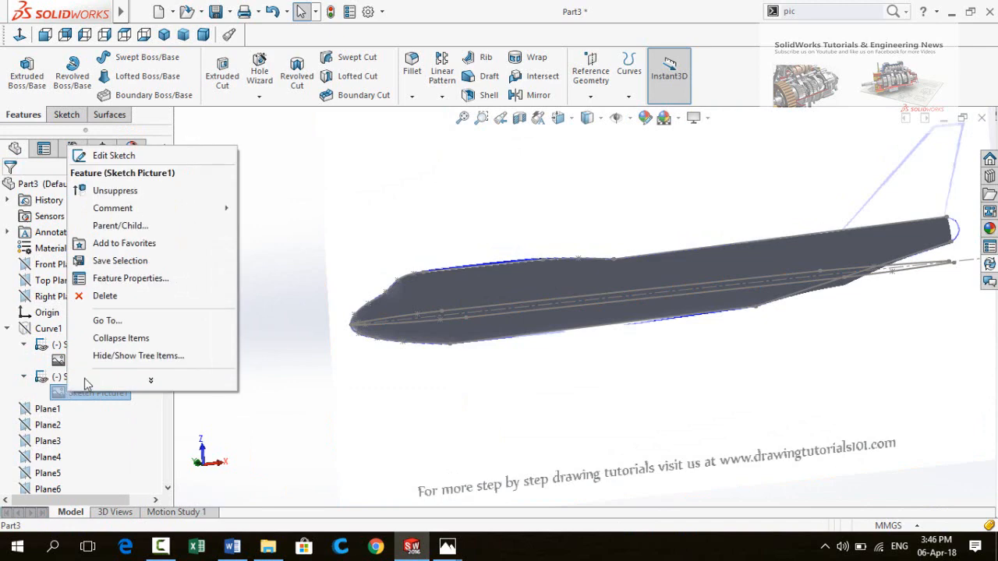
{"action": "left_click", "coordinate": [113, 191]}
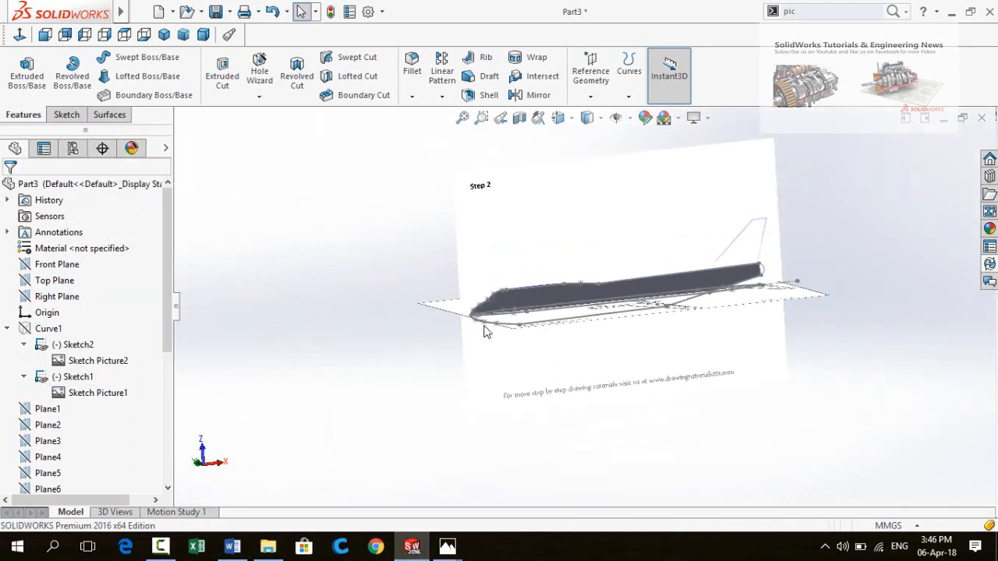
Suppress the side-view reference image Sketch Picture2, leaving the top-view picture for reference
{"action": "middle_click_drag", "start_coordinate": [525, 297], "coordinate": [520, 325]}
{"action": "scroll", "coordinate": [515, 310], "scroll_direction": "down", "scroll_amount": 4}
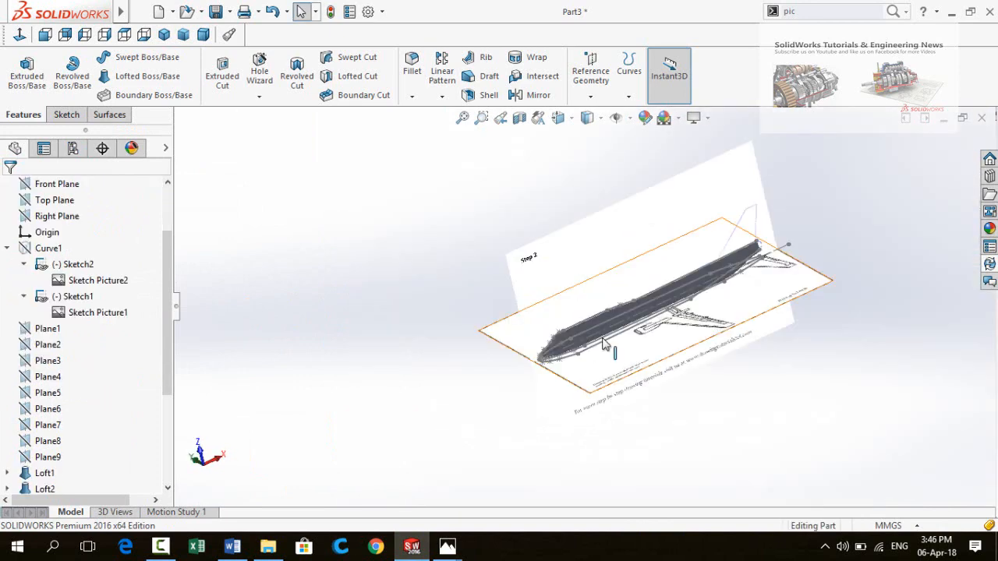
{"action": "mouse_move", "coordinate": [605, 346]}
{"action": "middle_mouse_down"}
{"action": "mouse_move", "coordinate": [630, 319]}
{"action": "mouse_move", "coordinate": [597, 272]}
{"action": "mouse_move", "coordinate": [564, 278]}
{"action": "mouse_move", "coordinate": [563, 289]}
{"action": "mouse_move", "coordinate": [601, 281]}
{"action": "mouse_move", "coordinate": [543, 285]}
{"action": "mouse_move", "coordinate": [674, 272]}
{"action": "mouse_move", "coordinate": [566, 274]}
{"action": "mouse_move", "coordinate": [583, 248]}
{"action": "mouse_move", "coordinate": [593, 280]}
{"action": "mouse_move", "coordinate": [630, 328]}
{"action": "mouse_move", "coordinate": [606, 327]}
{"action": "mouse_move", "coordinate": [592, 294]}
{"action": "mouse_move", "coordinate": [592, 346]}
{"action": "mouse_move", "coordinate": [579, 372]}
{"action": "mouse_move", "coordinate": [622, 491]}
{"action": "mouse_move", "coordinate": [579, 350]}
{"action": "mouse_move", "coordinate": [585, 252]}
{"action": "mouse_move", "coordinate": [568, 270]}
{"action": "mouse_move", "coordinate": [541, 195]}
{"action": "middle_mouse_up"}
{"action": "right_click", "coordinate": [541, 195]}
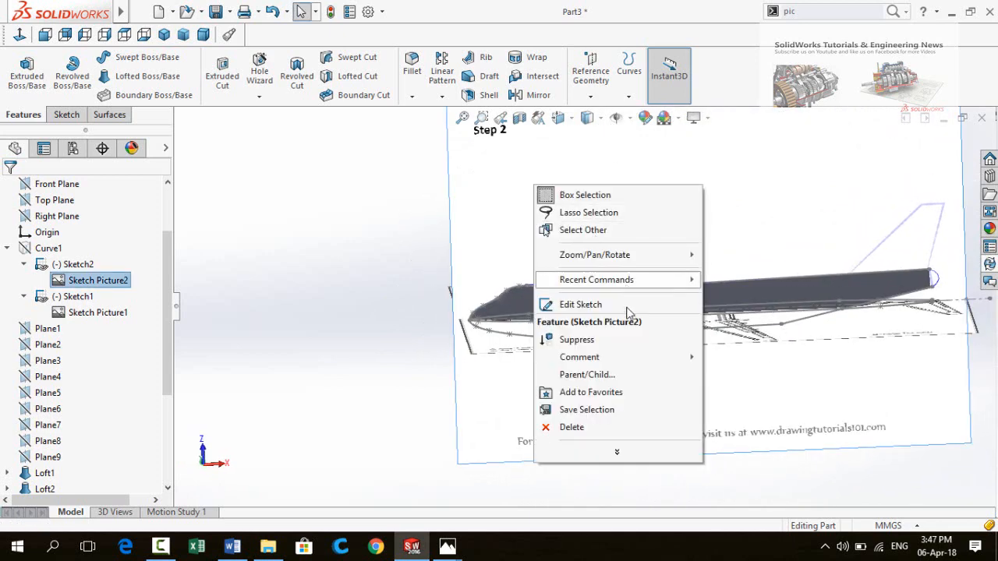
{"action": "left_click", "coordinate": [576, 339]}
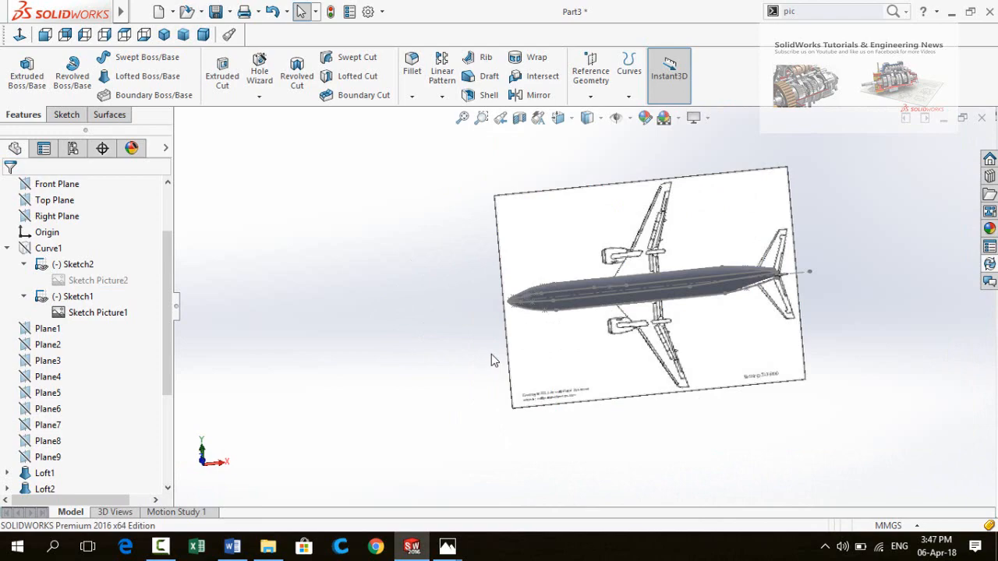